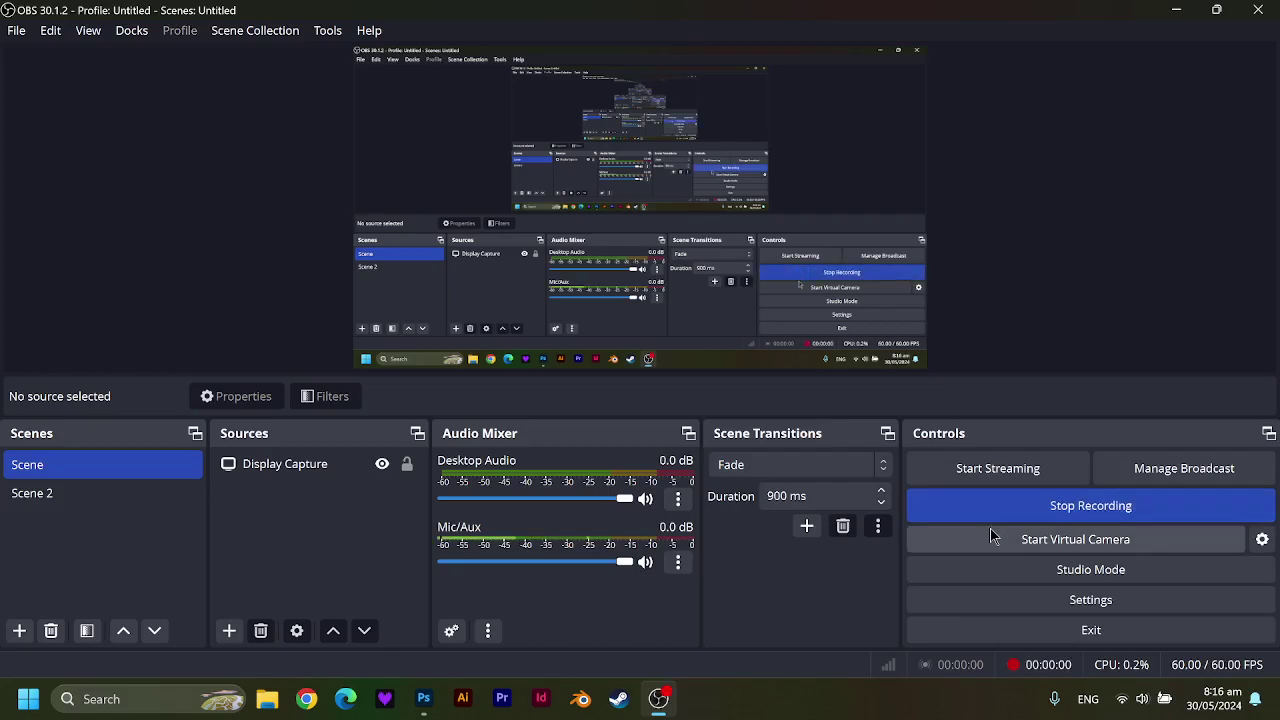
Start the OBS screen recording and bring up the blank 4064 × 2286 Photoshop canvas.
{"action": "left_click", "coordinate": [428, 692]}
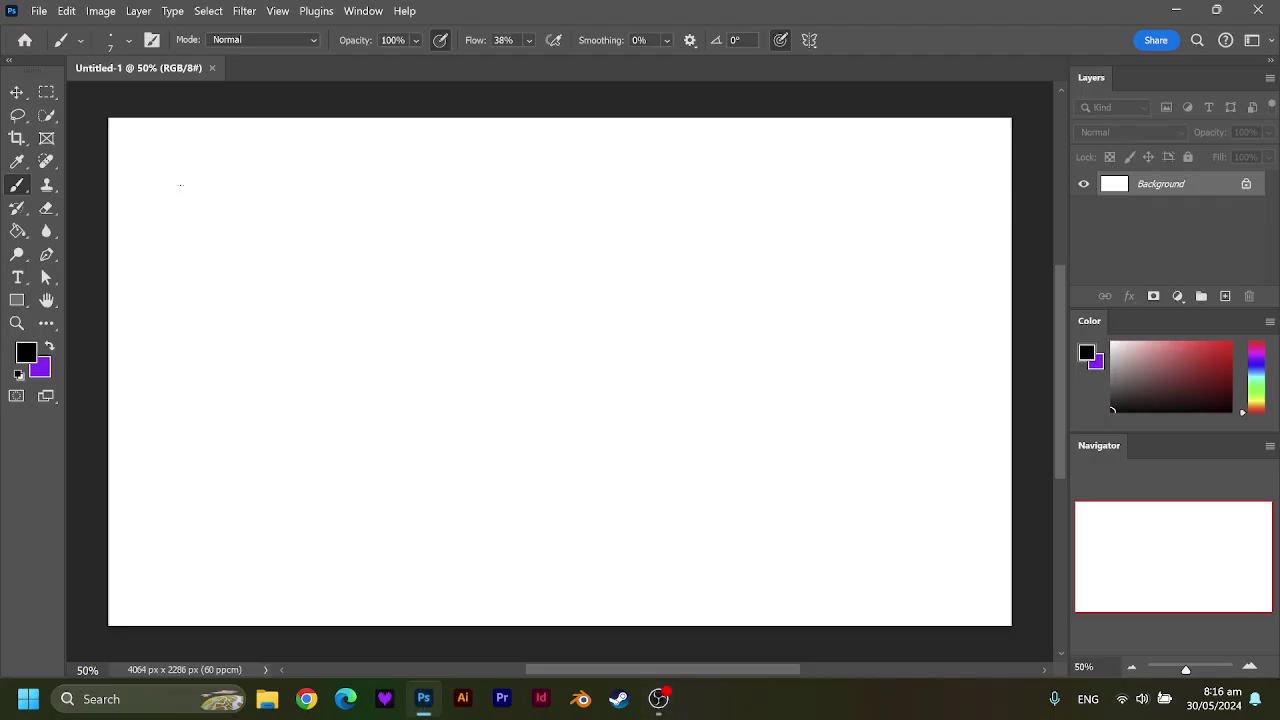
Sketch faint curved tentacle guide lines across the upper left and upper right, redoing bad strokes.
{"action": "left_click_drag", "start_coordinate": [181, 185], "coordinate": [603, 353]}
{"action": "key", "text": "ctrl+z"}
{"action": "left_click_drag", "start_coordinate": [155, 187], "coordinate": [429, 297]}
{"action": "key", "text": "ctrl+z"}
{"action": "mouse_move", "coordinate": [177, 186]}
{"action": "left_mouse_down"}
{"action": "mouse_move", "coordinate": [300, 228]}
{"action": "mouse_move", "coordinate": [425, 316]}
{"action": "left_mouse_up"}
{"action": "left_click_drag", "start_coordinate": [768, 195], "coordinate": [568, 380]}
{"action": "key", "text": "ctrl+z"}
{"action": "left_click_drag", "start_coordinate": [539, 297], "coordinate": [801, 179]}
{"action": "mouse_move", "coordinate": [852, 247]}
{"action": "left_mouse_down"}
{"action": "mouse_move", "coordinate": [894, 371]}
{"action": "mouse_move", "coordinate": [776, 475]}
{"action": "left_mouse_up"}
Add guide curves looping out from the centre and lower right, then add new Layer 1.
{"action": "left_click_drag", "start_coordinate": [464, 340], "coordinate": [372, 506]}
{"action": "key", "text": "ctrl+z"}
{"action": "left_click_drag", "start_coordinate": [435, 382], "coordinate": [285, 511]}
{"action": "left_click_drag", "start_coordinate": [454, 284], "coordinate": [618, 123]}
{"action": "left_click_drag", "start_coordinate": [481, 336], "coordinate": [563, 403]}
{"action": "key", "text": "ctrl+z"}
{"action": "left_click_drag", "start_coordinate": [490, 346], "coordinate": [554, 399]}
{"action": "left_click_drag", "start_coordinate": [686, 520], "coordinate": [857, 578]}
{"action": "left_click_drag", "start_coordinate": [409, 350], "coordinate": [187, 327]}
{"action": "left_click", "coordinate": [1224, 296]}
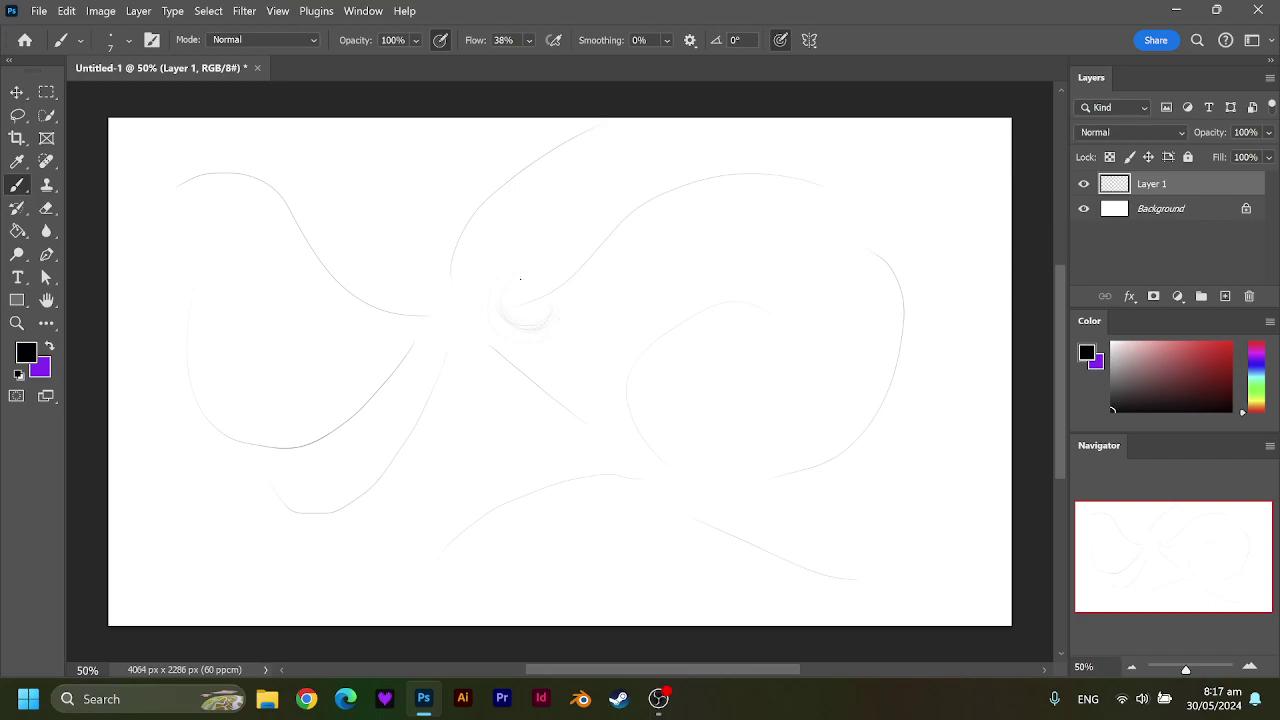
Sketch the round central joint and the diagonal outline of a tube extending up-right.
{"action": "left_click_drag", "start_coordinate": [510, 314], "coordinate": [574, 270]}
{"action": "left_click_drag", "start_coordinate": [503, 309], "coordinate": [542, 291]}
{"action": "left_click_drag", "start_coordinate": [633, 213], "coordinate": [645, 226]}
{"action": "left_click_drag", "start_coordinate": [548, 262], "coordinate": [576, 236]}
Darken the tube's edges, then erase and redraw its upper end cap.
{"action": "left_click_drag", "start_coordinate": [624, 250], "coordinate": [638, 236]}
{"action": "left_click_drag", "start_coordinate": [565, 308], "coordinate": [632, 237]}
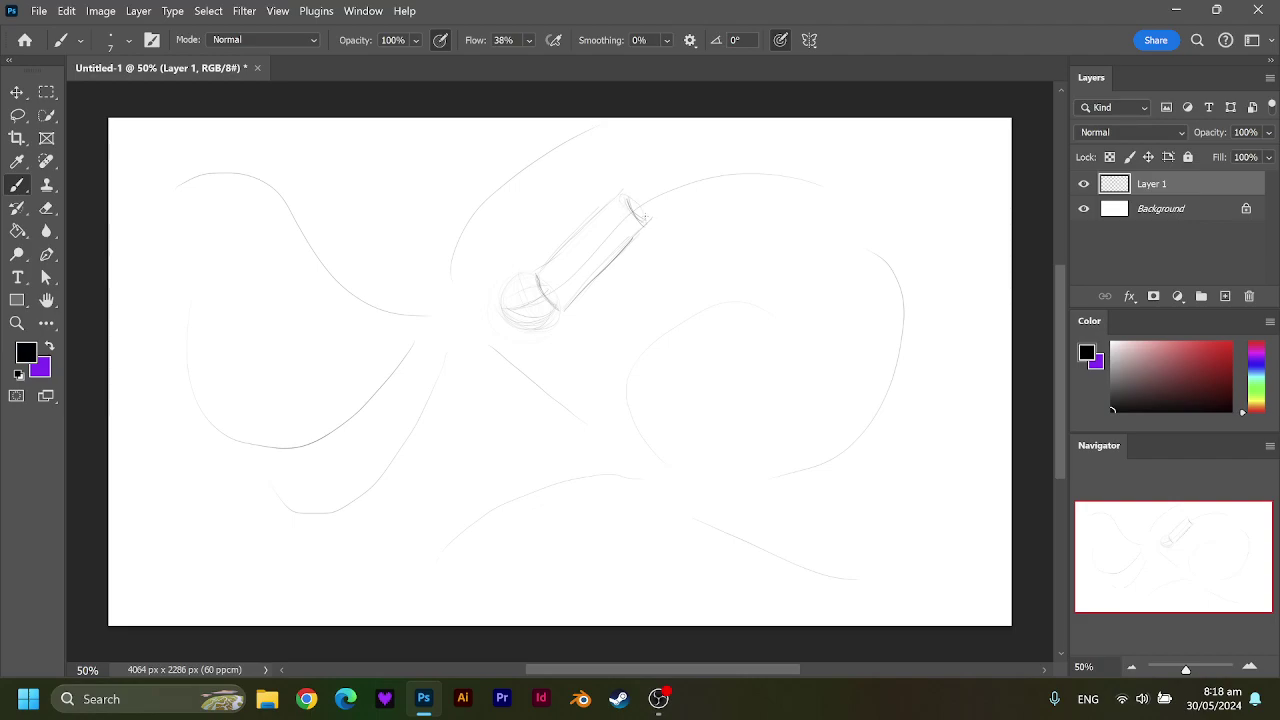
{"action": "left_click_drag", "start_coordinate": [626, 199], "coordinate": [636, 220]}
{"action": "left_click_drag", "start_coordinate": [578, 229], "coordinate": [604, 206]}
{"action": "left_click_drag", "start_coordinate": [631, 191], "coordinate": [641, 221]}
{"action": "left_click_drag", "start_coordinate": [621, 196], "coordinate": [628, 221]}
Rework the tube's end ellipse and draw both edges of a second segment running up-right.
{"action": "key", "text": "ctrl+z"}
{"action": "left_click_drag", "start_coordinate": [632, 200], "coordinate": [648, 230]}
{"action": "key", "text": "ctrl+z"}
{"action": "left_click_drag", "start_coordinate": [743, 166], "coordinate": [746, 188]}
{"action": "left_click_drag", "start_coordinate": [648, 222], "coordinate": [741, 185]}
{"action": "key", "text": "ctrl+z"}
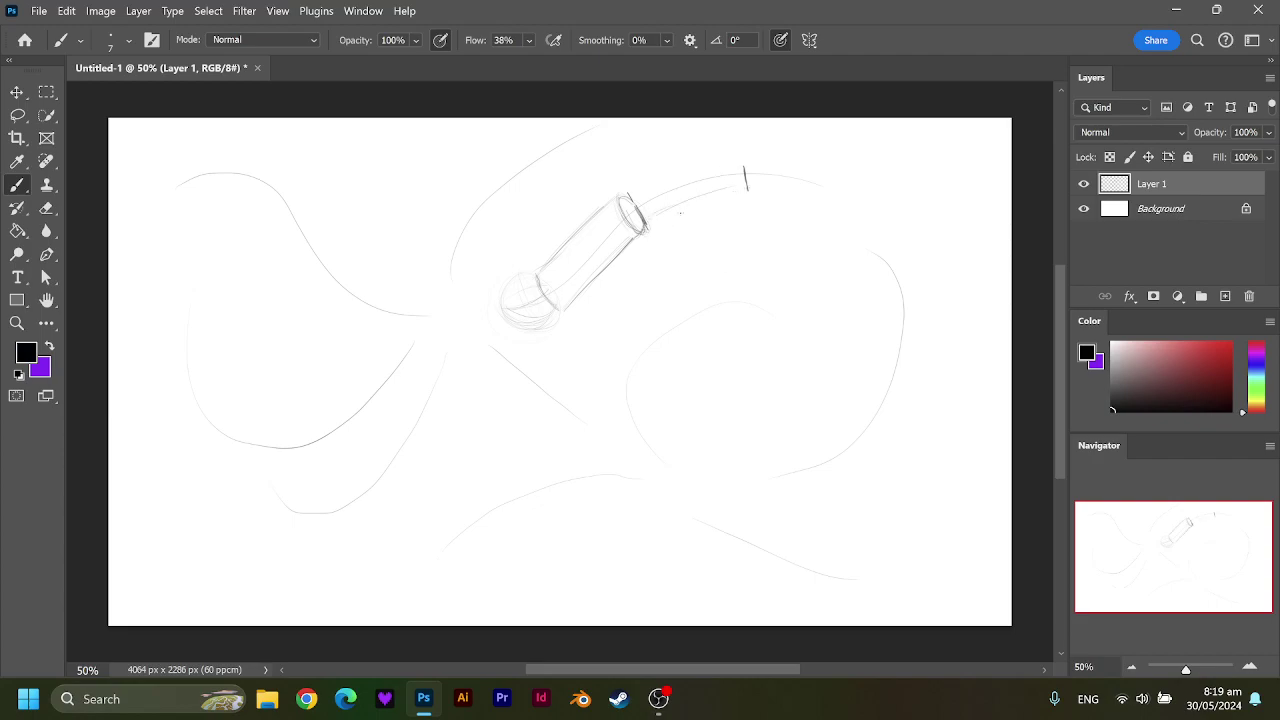
{"action": "left_click_drag", "start_coordinate": [646, 218], "coordinate": [741, 192]}
{"action": "left_click_drag", "start_coordinate": [646, 218], "coordinate": [741, 185]}
{"action": "key", "text": "ctrl+z"}
{"action": "key", "text": "ctrl+z"}
{"action": "left_click_drag", "start_coordinate": [648, 214], "coordinate": [738, 187]}
{"action": "mouse_move", "coordinate": [662, 217]}
{"action": "left_mouse_down"}
{"action": "mouse_move", "coordinate": [748, 186]}
{"action": "mouse_move", "coordinate": [717, 158]}
{"action": "left_mouse_up"}
Darken the second boxy segment's squared end cap and its top edges.
{"action": "left_click_drag", "start_coordinate": [738, 155], "coordinate": [745, 190]}
{"action": "left_click_drag", "start_coordinate": [630, 189], "coordinate": [696, 165]}
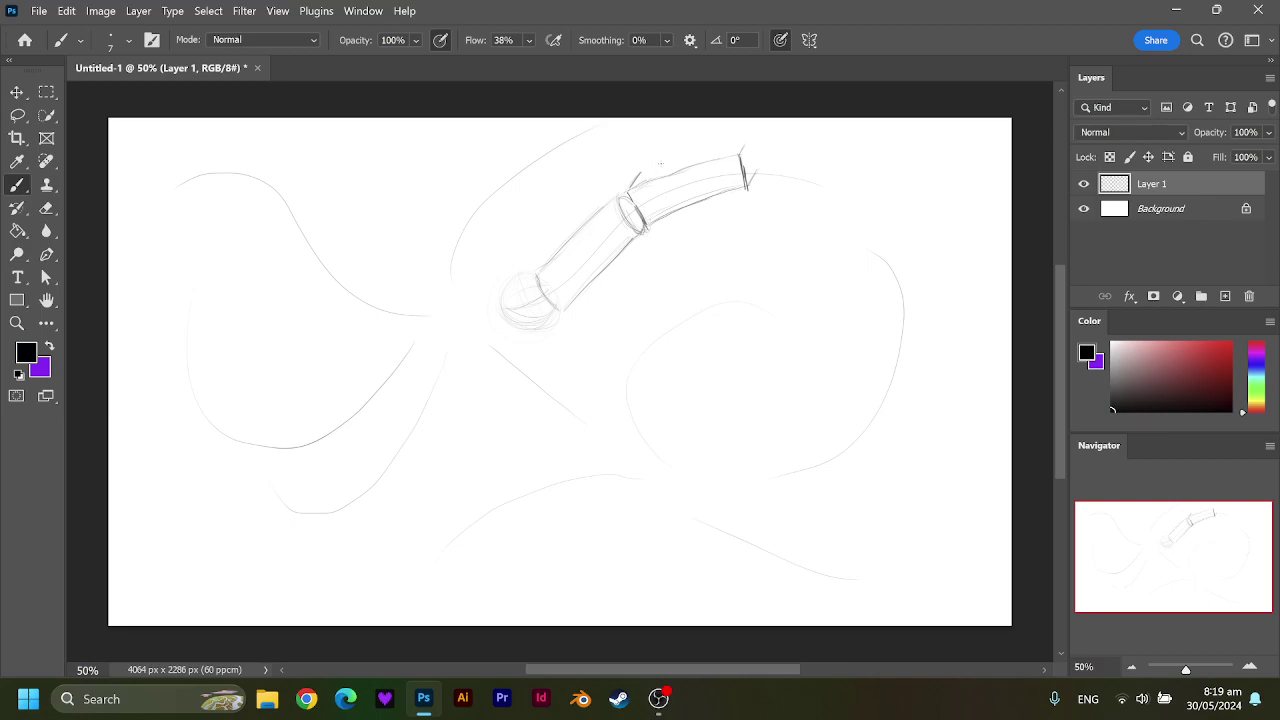
{"action": "left_click_drag", "start_coordinate": [658, 160], "coordinate": [657, 163]}
{"action": "key", "text": "ctrl+z"}
{"action": "left_click_drag", "start_coordinate": [658, 166], "coordinate": [642, 173]}
{"action": "mouse_move", "coordinate": [751, 142]}
{"action": "left_mouse_down"}
{"action": "mouse_move", "coordinate": [748, 171]}
{"action": "mouse_move", "coordinate": [745, 156]}
{"action": "left_mouse_up"}
{"action": "left_click_drag", "start_coordinate": [634, 188], "coordinate": [729, 157]}
{"action": "left_click_drag", "start_coordinate": [694, 152], "coordinate": [738, 142]}
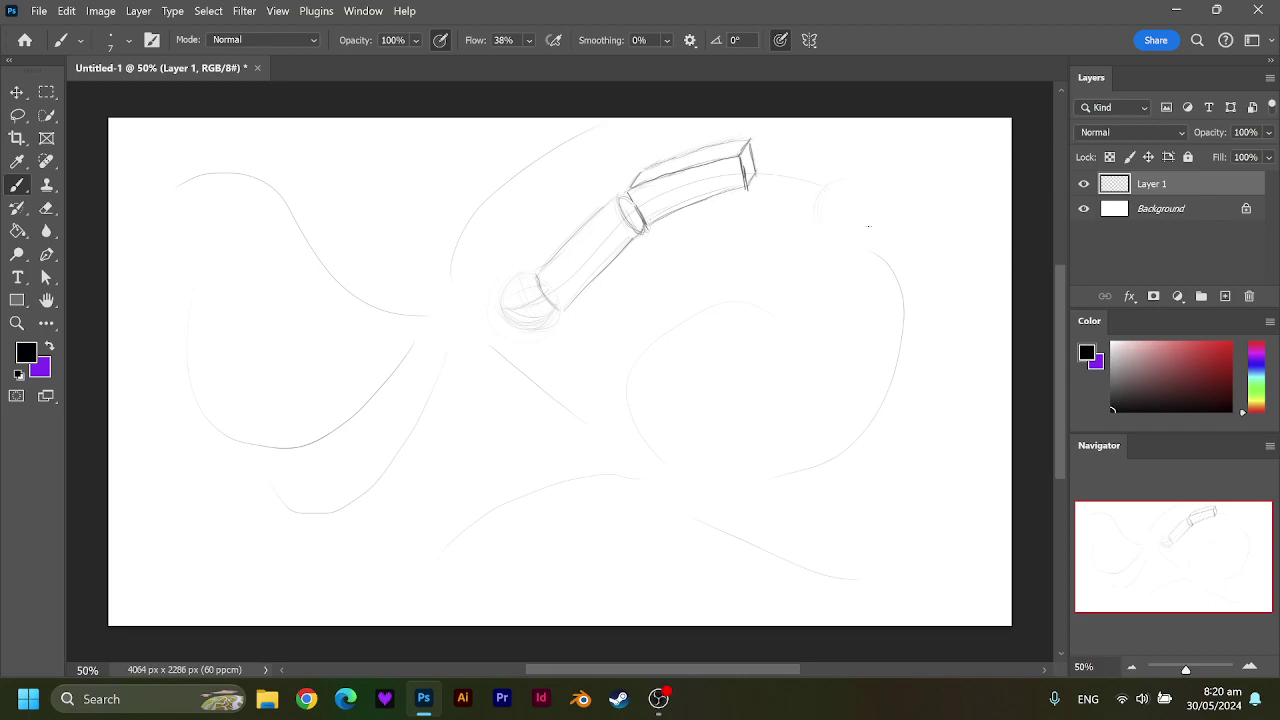
Sketch a tapering cone segment angling down-right from the squared cap into a round joint.
{"action": "left_click_drag", "start_coordinate": [824, 233], "coordinate": [836, 182]}
{"action": "mouse_move", "coordinate": [746, 168]}
{"action": "left_mouse_down"}
{"action": "mouse_move", "coordinate": [811, 227]}
{"action": "mouse_move", "coordinate": [766, 178]}
{"action": "left_mouse_up"}
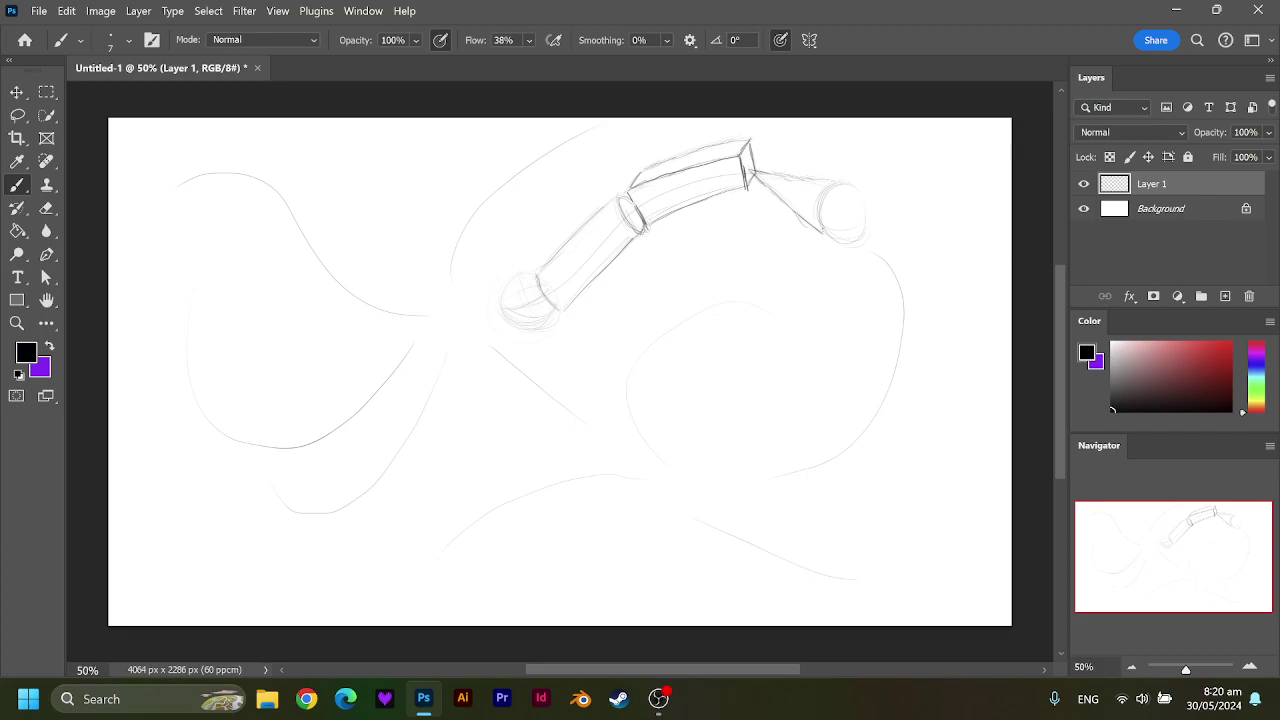
{"action": "left_click_drag", "start_coordinate": [825, 193], "coordinate": [819, 217]}
{"action": "left_click_drag", "start_coordinate": [838, 254], "coordinate": [872, 270]}
{"action": "left_click_drag", "start_coordinate": [843, 255], "coordinate": [885, 226]}
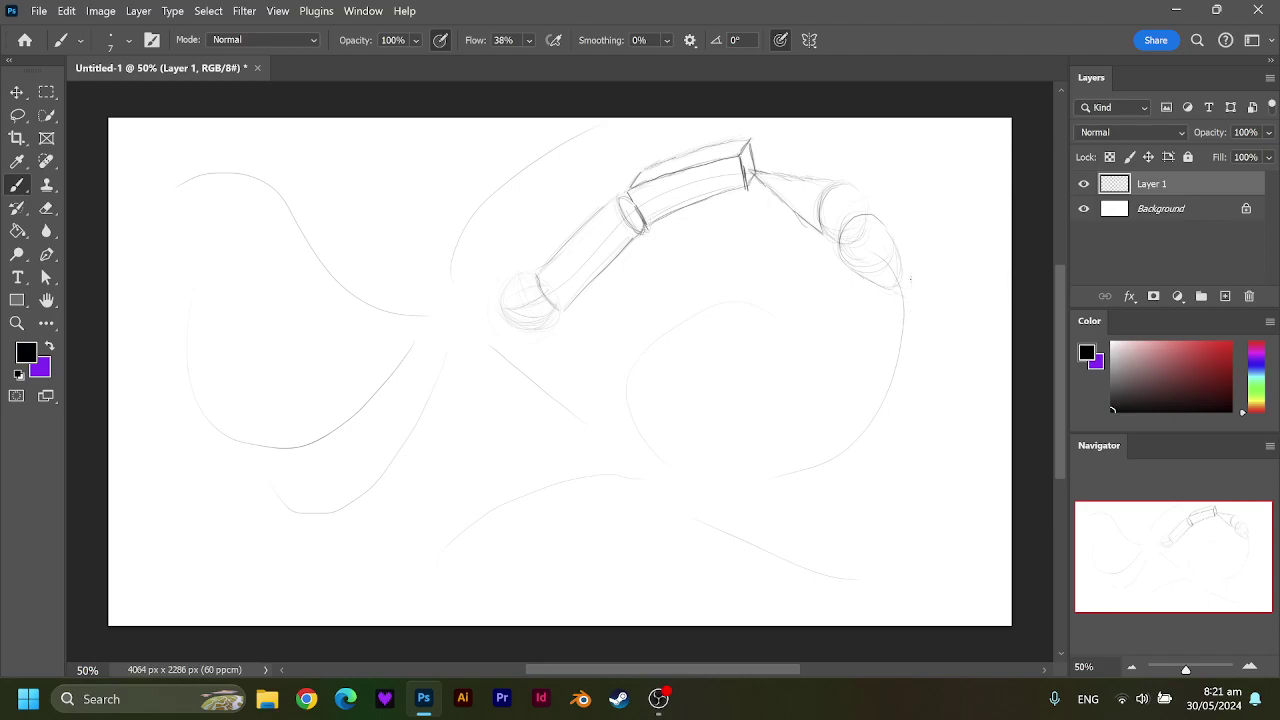
Draw the lower arm curving down the right side from the elbow joint.
{"action": "left_click_drag", "start_coordinate": [904, 277], "coordinate": [883, 284]}
{"action": "mouse_move", "coordinate": [889, 408]}
{"action": "left_mouse_down"}
{"action": "mouse_move", "coordinate": [876, 395]}
{"action": "mouse_move", "coordinate": [884, 292]}
{"action": "mouse_move", "coordinate": [882, 322]}
{"action": "left_mouse_up"}
{"action": "left_click_drag", "start_coordinate": [907, 297], "coordinate": [905, 367]}
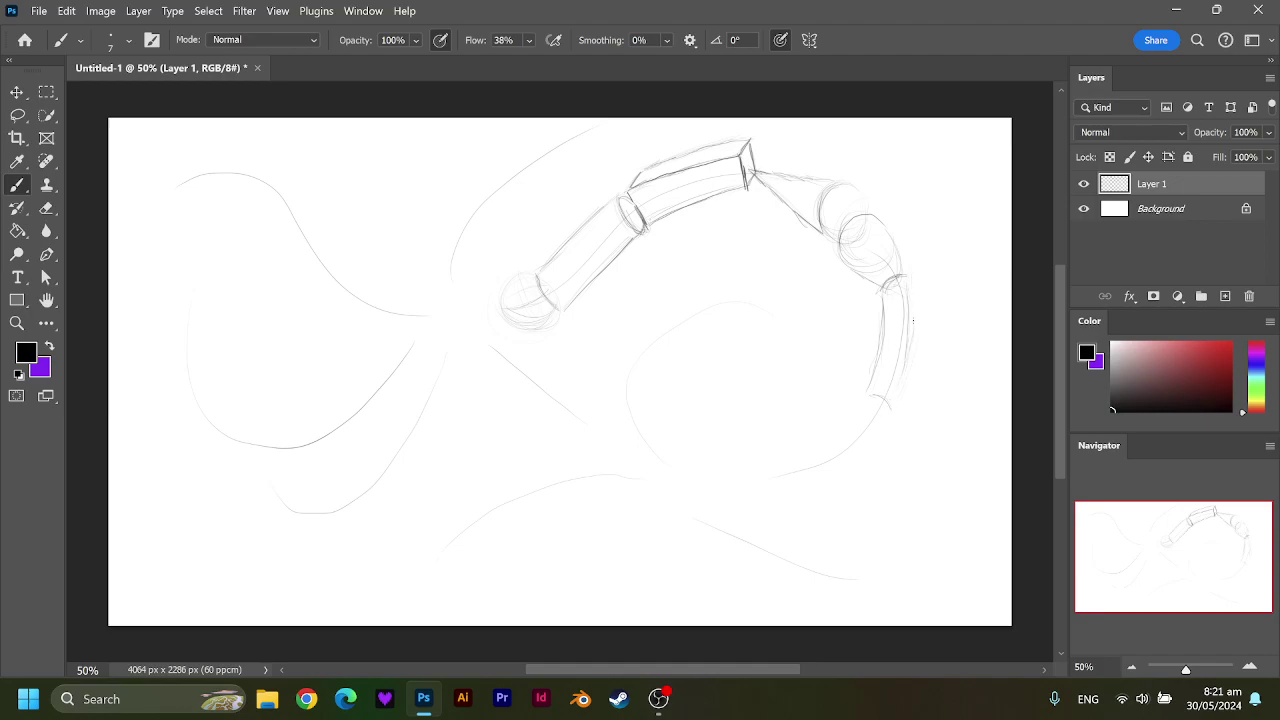
{"action": "left_click_drag", "start_coordinate": [904, 290], "coordinate": [894, 397]}
{"action": "left_click_drag", "start_coordinate": [882, 298], "coordinate": [907, 285]}
{"action": "left_click_drag", "start_coordinate": [761, 490], "coordinate": [762, 465]}
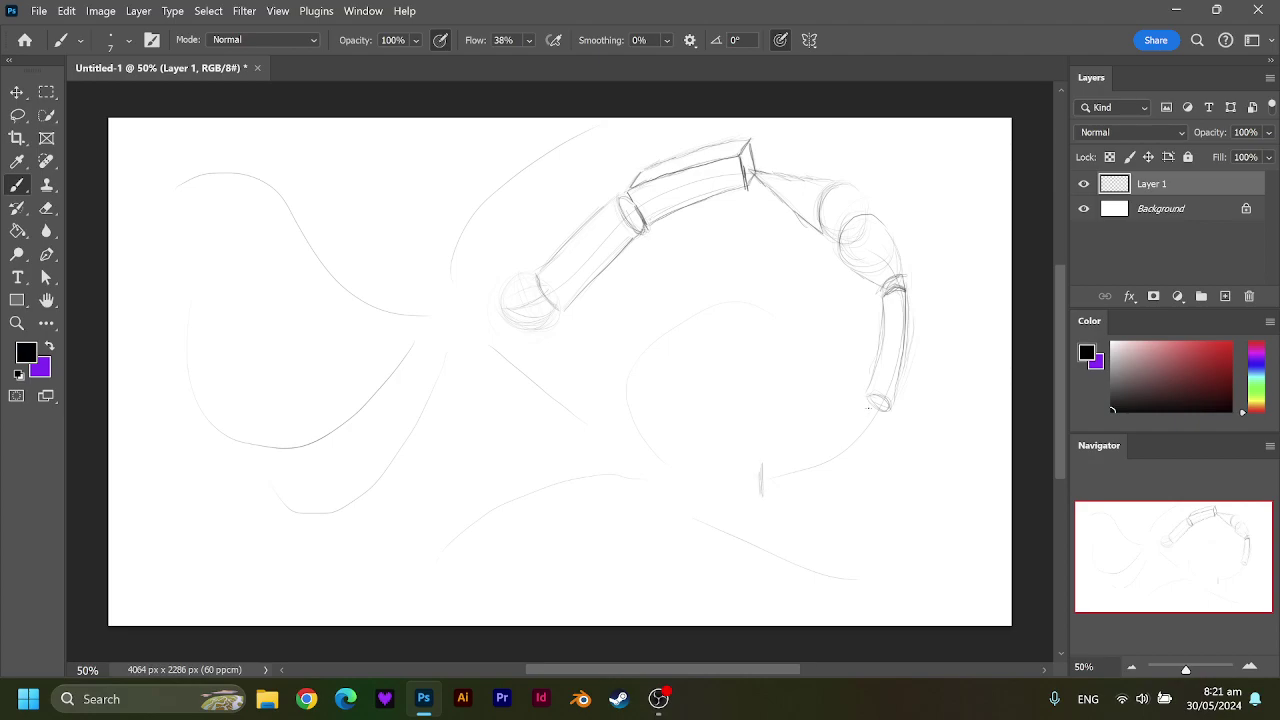
{"action": "left_click_drag", "start_coordinate": [868, 404], "coordinate": [880, 418]}
Outline the lower cylinder heading back left, darken its joint, and sketch a small oval inside the ring.
{"action": "left_click_drag", "start_coordinate": [766, 470], "coordinate": [792, 460]}
{"action": "mouse_move", "coordinate": [864, 410]}
{"action": "left_mouse_down"}
{"action": "mouse_move", "coordinate": [808, 454]}
{"action": "mouse_move", "coordinate": [856, 418]}
{"action": "left_mouse_up"}
{"action": "mouse_move", "coordinate": [779, 489]}
{"action": "left_mouse_down"}
{"action": "mouse_move", "coordinate": [885, 430]}
{"action": "mouse_move", "coordinate": [810, 483]}
{"action": "left_mouse_up"}
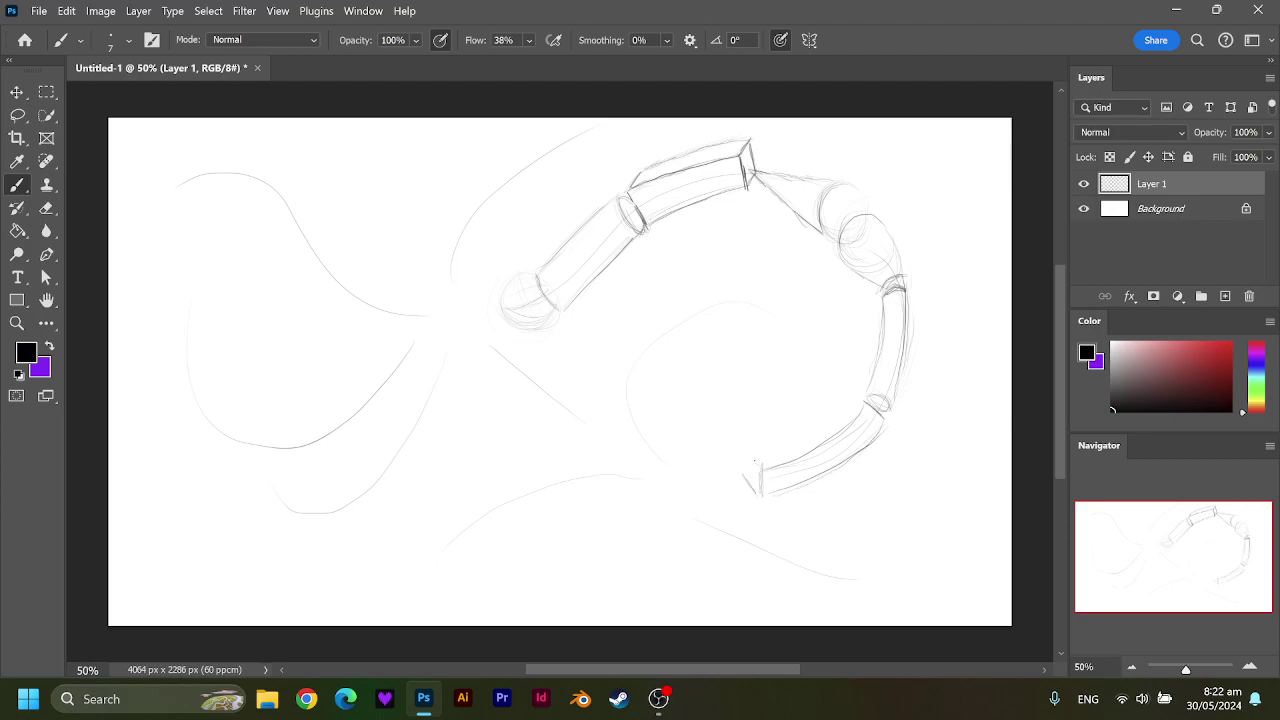
{"action": "left_click_drag", "start_coordinate": [751, 455], "coordinate": [761, 470]}
{"action": "left_click_drag", "start_coordinate": [762, 451], "coordinate": [829, 411]}
{"action": "mouse_move", "coordinate": [858, 393]}
{"action": "left_mouse_down"}
{"action": "mouse_move", "coordinate": [764, 446]}
{"action": "mouse_move", "coordinate": [818, 413]}
{"action": "left_mouse_up"}
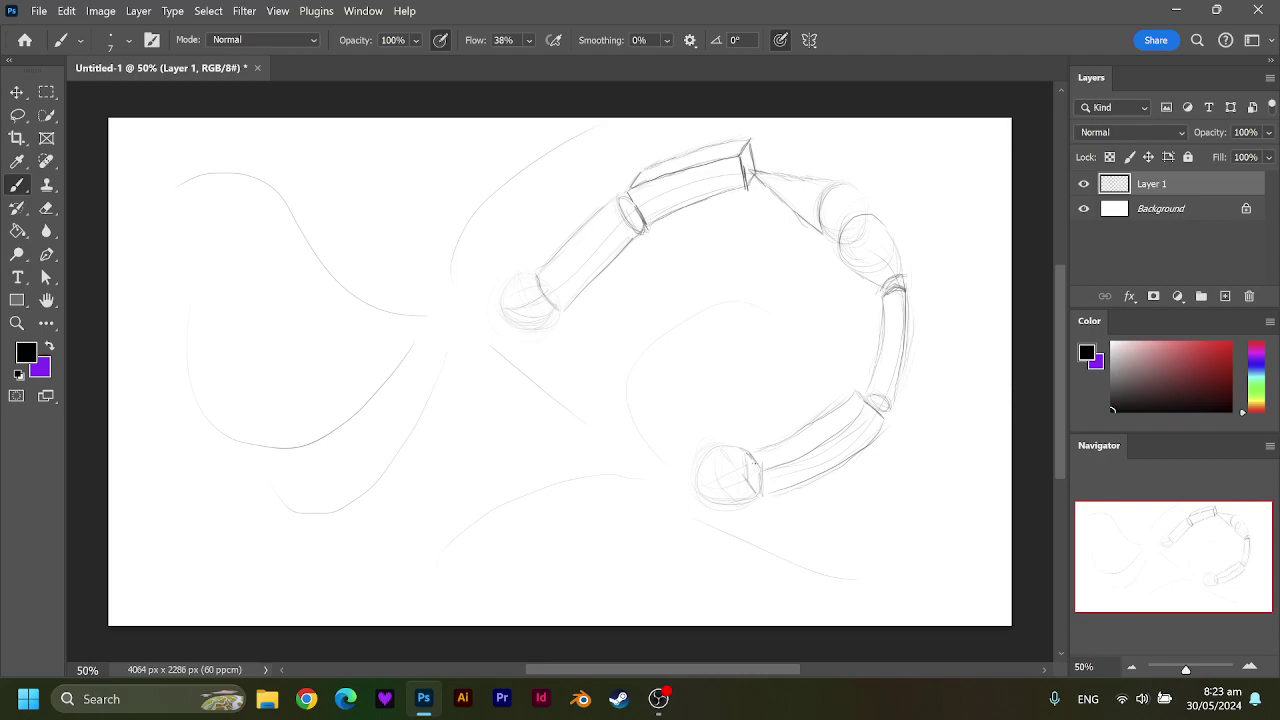
{"action": "mouse_move", "coordinate": [757, 479]}
{"action": "left_mouse_down"}
{"action": "mouse_move", "coordinate": [750, 458]}
{"action": "mouse_move", "coordinate": [757, 470]}
{"action": "left_mouse_up"}
{"action": "left_click_drag", "start_coordinate": [648, 336], "coordinate": [655, 334]}
{"action": "left_click_drag", "start_coordinate": [649, 376], "coordinate": [690, 450]}
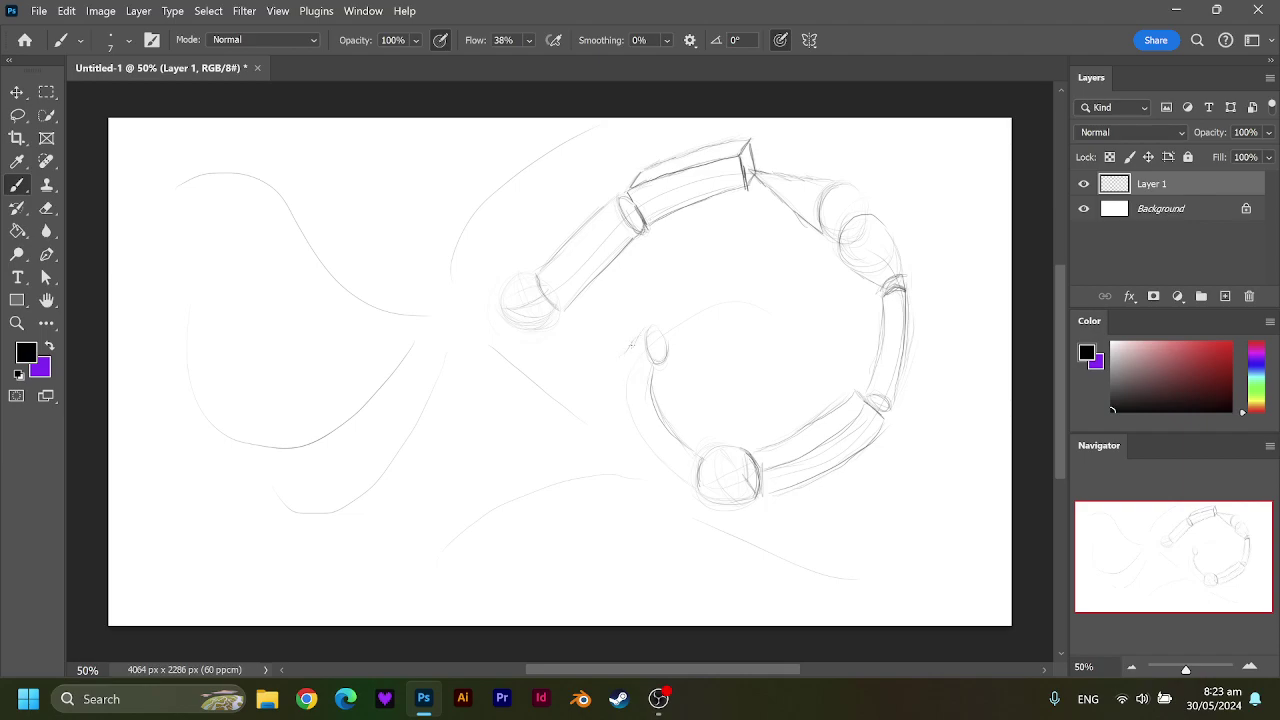
Draw the curved inner tube below the oval, erase the old lower sphere, and redraw its curve.
{"action": "left_click_drag", "start_coordinate": [620, 358], "coordinate": [622, 402]}
{"action": "mouse_move", "coordinate": [624, 336]}
{"action": "left_mouse_down"}
{"action": "mouse_move", "coordinate": [620, 408]}
{"action": "mouse_move", "coordinate": [668, 460]}
{"action": "left_mouse_up"}
{"action": "left_click_drag", "start_coordinate": [624, 398], "coordinate": [658, 456]}
{"action": "mouse_move", "coordinate": [700, 425]}
{"action": "left_mouse_down"}
{"action": "mouse_move", "coordinate": [700, 460]}
{"action": "mouse_move", "coordinate": [736, 475]}
{"action": "mouse_move", "coordinate": [731, 500]}
{"action": "mouse_move", "coordinate": [660, 414]}
{"action": "mouse_move", "coordinate": [637, 447]}
{"action": "left_mouse_up"}
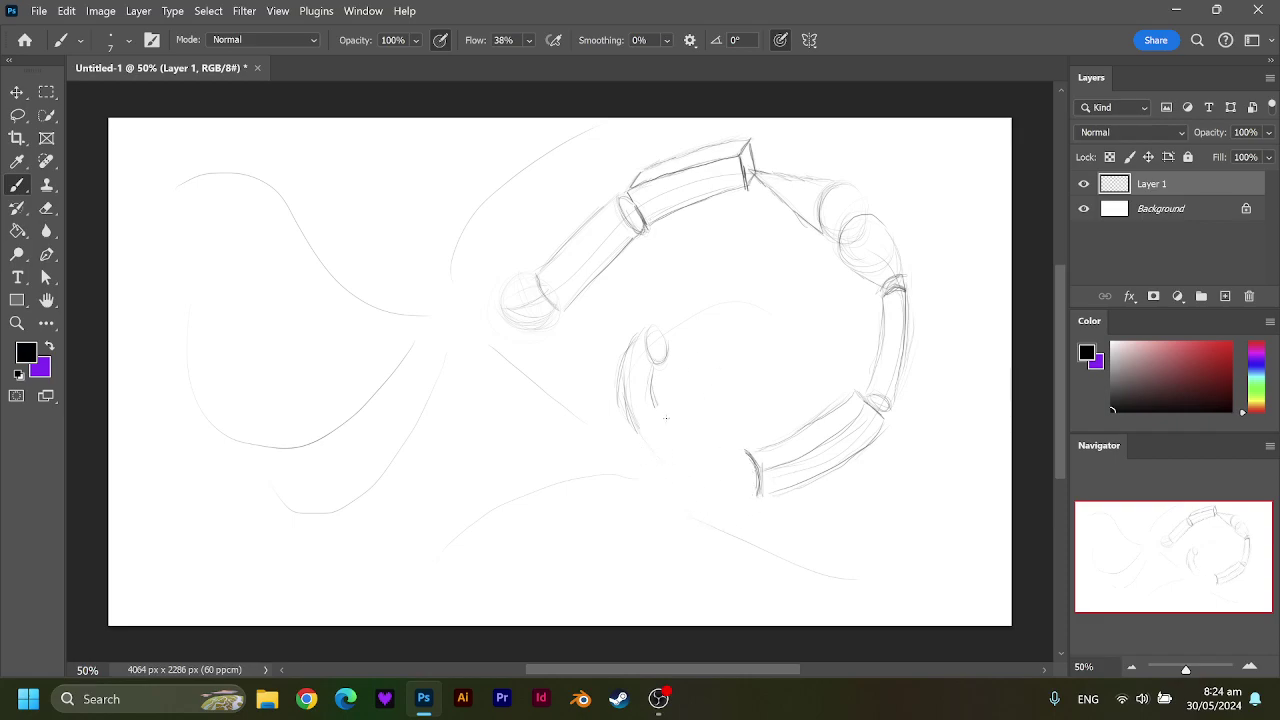
{"action": "left_click_drag", "start_coordinate": [664, 422], "coordinate": [688, 444]}
{"action": "key", "text": "ctrl+z"}
Darken the lower sphere joint's outline and shape the inner arm's end into a pointed cone.
{"action": "mouse_move", "coordinate": [736, 443]}
{"action": "left_mouse_down"}
{"action": "mouse_move", "coordinate": [715, 458]}
{"action": "mouse_move", "coordinate": [746, 450]}
{"action": "mouse_move", "coordinate": [724, 434]}
{"action": "left_mouse_up"}
{"action": "mouse_move", "coordinate": [746, 490]}
{"action": "left_mouse_down"}
{"action": "mouse_move", "coordinate": [712, 478]}
{"action": "mouse_move", "coordinate": [728, 438]}
{"action": "mouse_move", "coordinate": [710, 455]}
{"action": "left_mouse_up"}
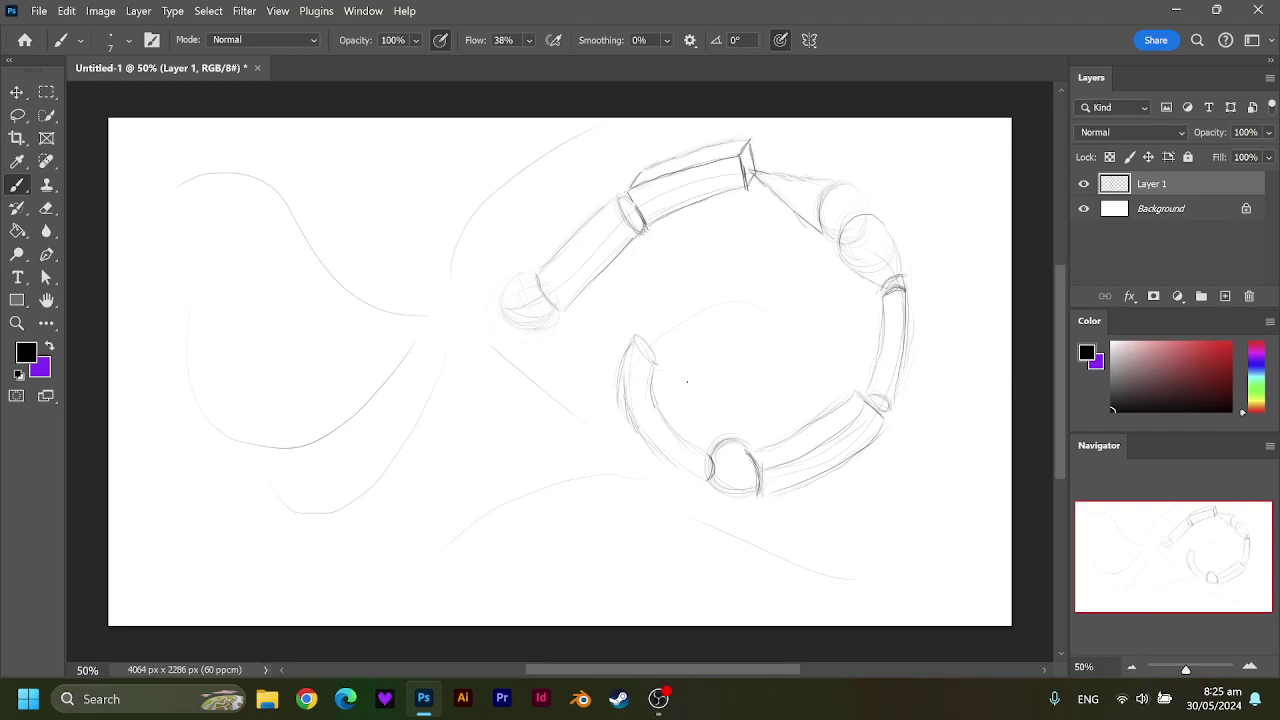
{"action": "mouse_move", "coordinate": [648, 354]}
{"action": "left_mouse_down"}
{"action": "mouse_move", "coordinate": [630, 324]}
{"action": "mouse_move", "coordinate": [658, 369]}
{"action": "left_mouse_up"}
{"action": "left_click_drag", "start_coordinate": [655, 320], "coordinate": [703, 311]}
{"action": "left_click_drag", "start_coordinate": [663, 362], "coordinate": [706, 306]}
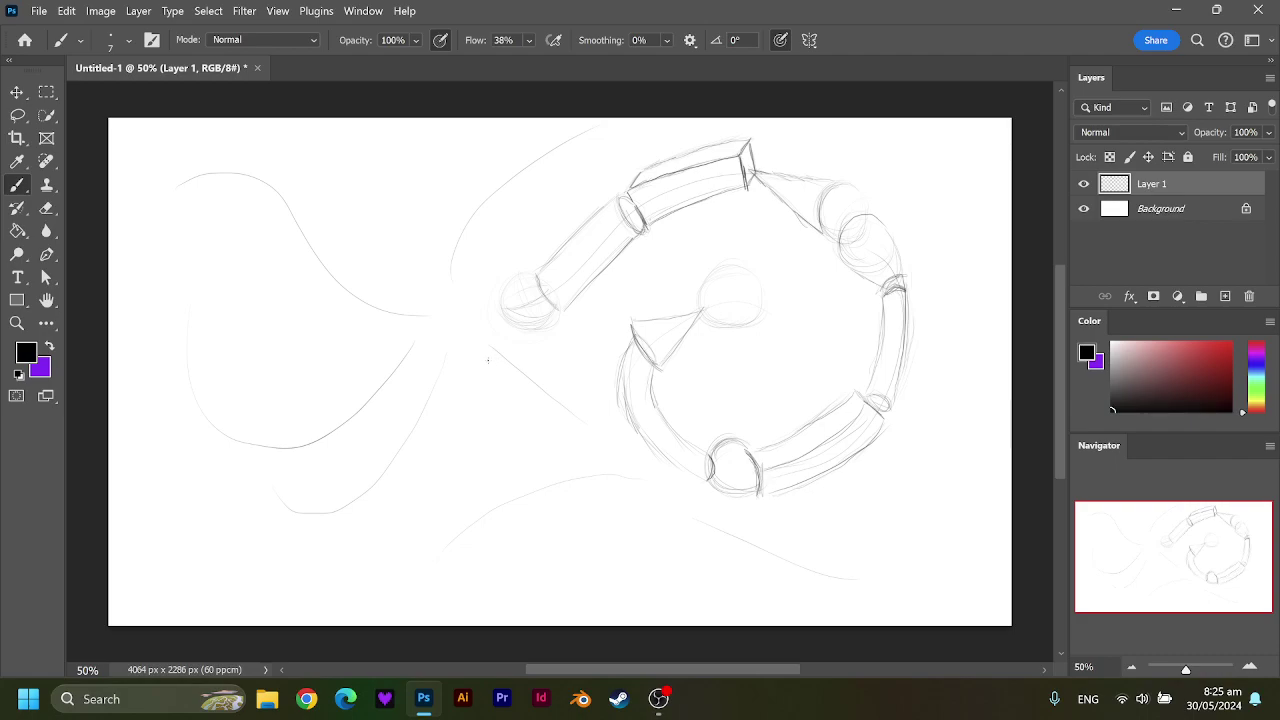
Sketch a straight box-like bar piece left of the ring with a squared lower-right end.
{"action": "left_click_drag", "start_coordinate": [486, 356], "coordinate": [491, 343]}
{"action": "left_click_drag", "start_coordinate": [583, 412], "coordinate": [573, 429]}
{"action": "left_click_drag", "start_coordinate": [486, 368], "coordinate": [566, 427]}
{"action": "left_click_drag", "start_coordinate": [496, 340], "coordinate": [552, 388]}
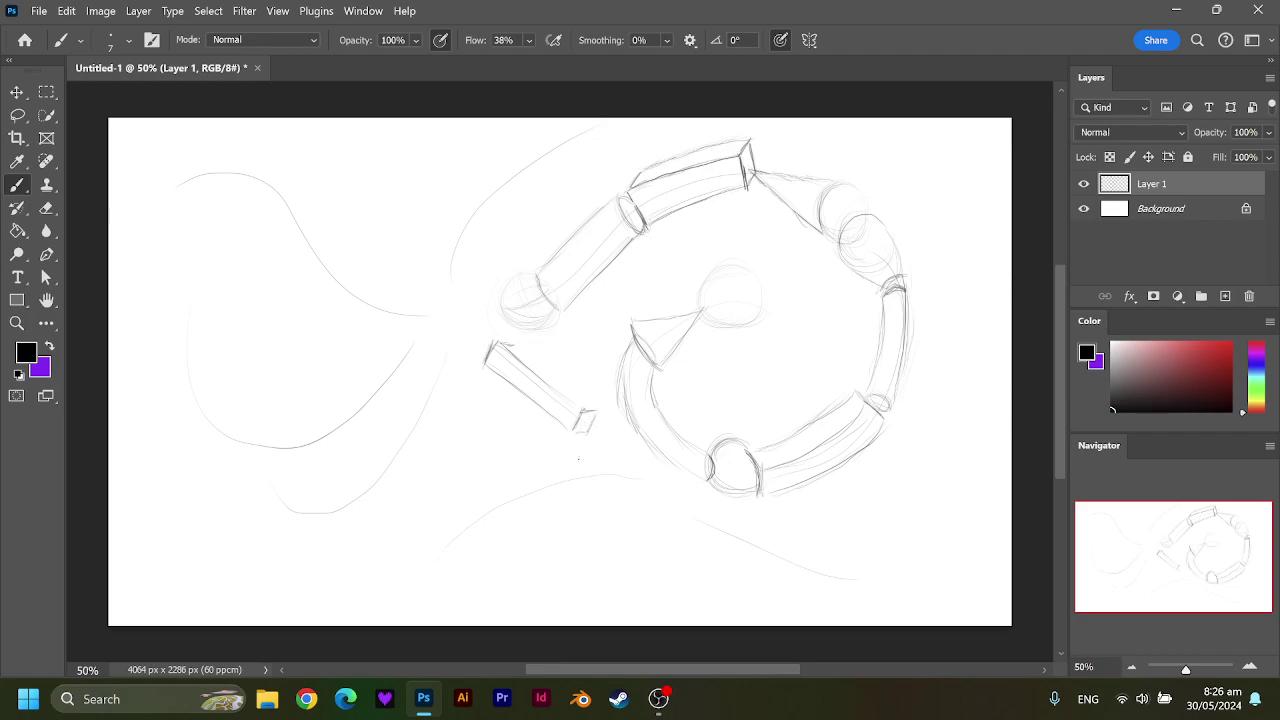
Reinforce the bar piece's lower edges and start a curved tube along the lower guide curve.
{"action": "left_click_drag", "start_coordinate": [517, 349], "coordinate": [537, 365]}
{"action": "left_click_drag", "start_coordinate": [562, 384], "coordinate": [584, 404]}
{"action": "mouse_move", "coordinate": [544, 370]}
{"action": "left_mouse_down"}
{"action": "mouse_move", "coordinate": [578, 400]}
{"action": "mouse_move", "coordinate": [564, 390]}
{"action": "left_mouse_up"}
{"action": "left_click_drag", "start_coordinate": [537, 371], "coordinate": [575, 405]}
{"action": "left_click_drag", "start_coordinate": [433, 529], "coordinate": [438, 543]}
{"action": "left_click_drag", "start_coordinate": [631, 488], "coordinate": [628, 464]}
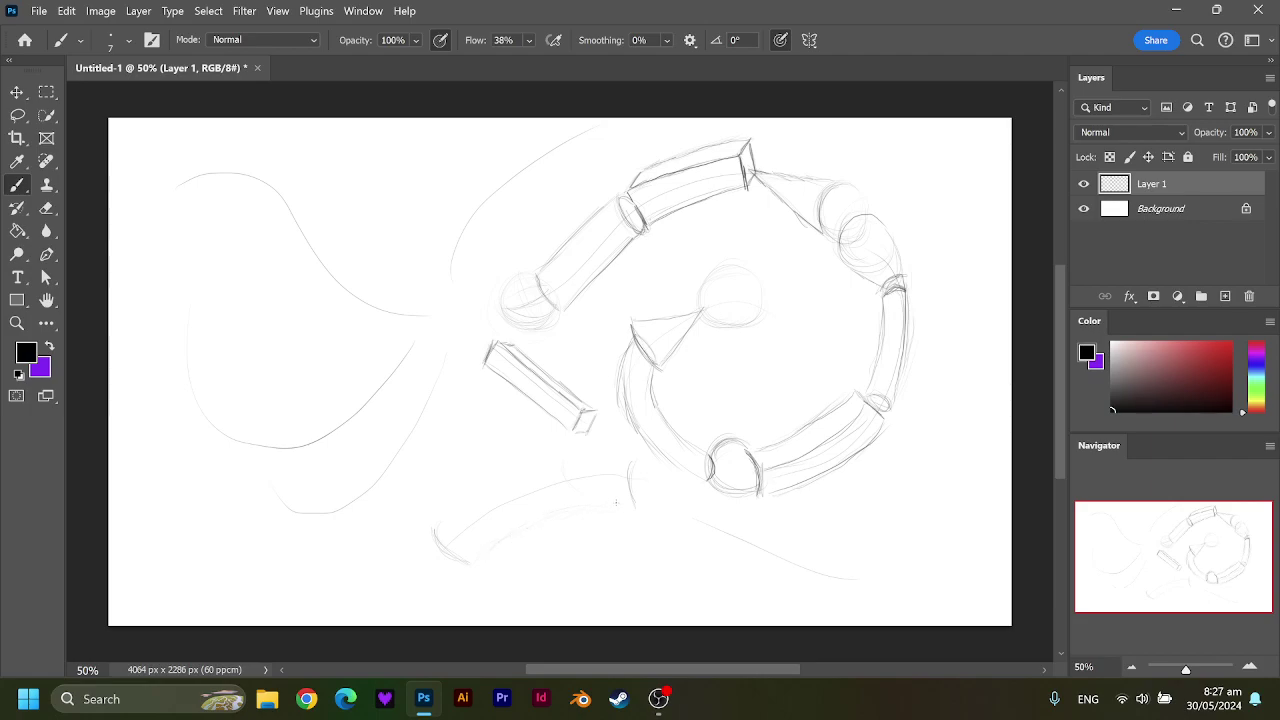
Extend and reinforce the lower curved tube's edges, then draw a thin bar beside it.
{"action": "left_click_drag", "start_coordinate": [628, 508], "coordinate": [598, 512]}
{"action": "left_click_drag", "start_coordinate": [580, 465], "coordinate": [468, 502]}
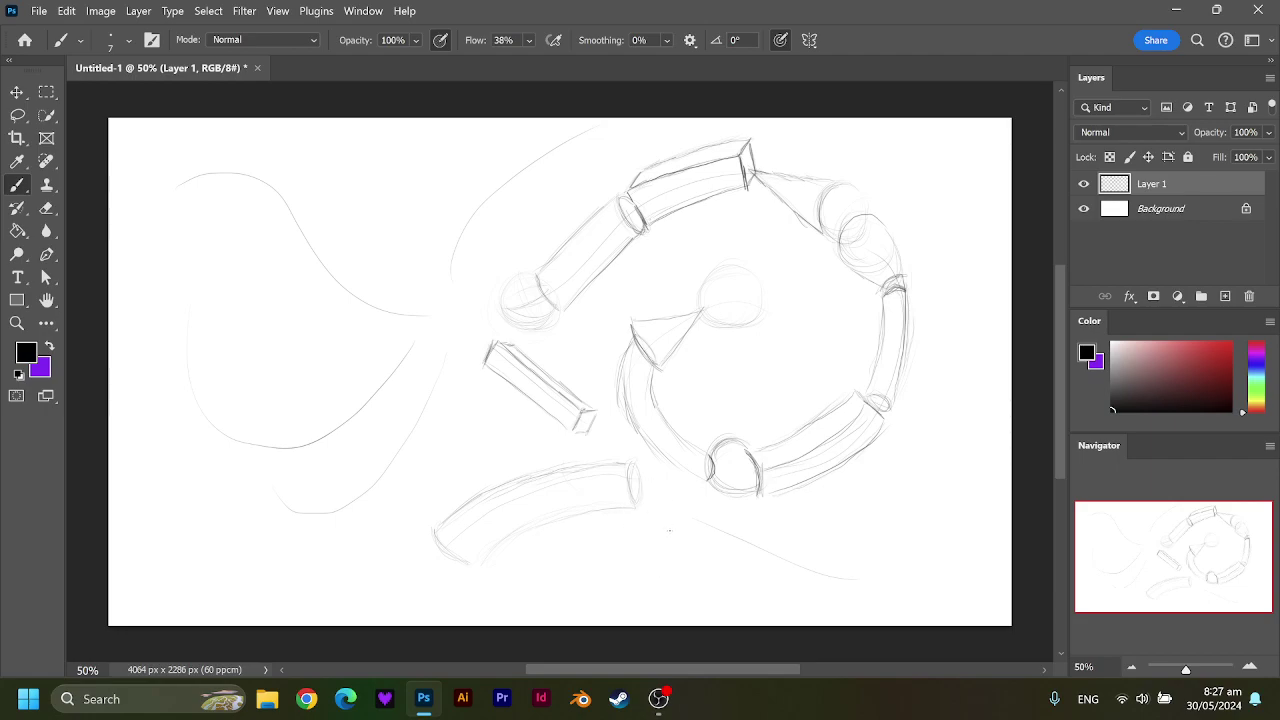
{"action": "left_click_drag", "start_coordinate": [675, 497], "coordinate": [665, 517]}
{"action": "left_click_drag", "start_coordinate": [679, 498], "coordinate": [726, 524]}
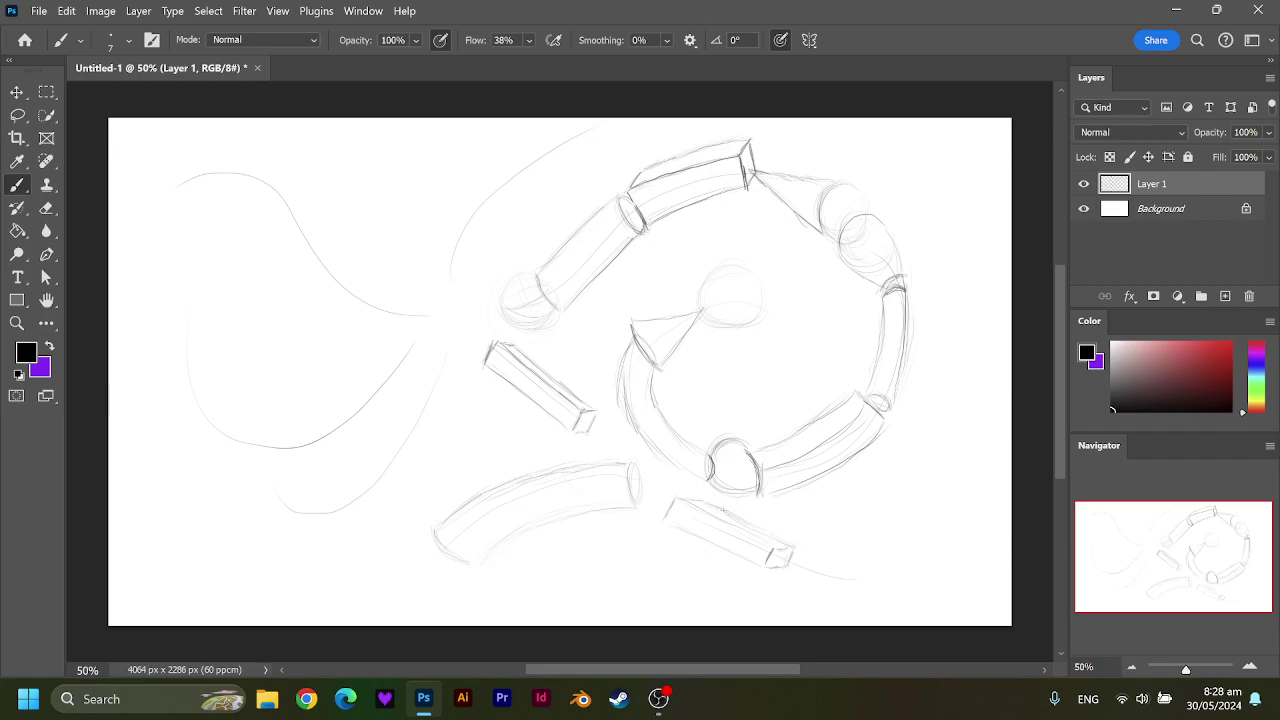
Lightly sketch the lower-right tube's edge, a small ellipse, and the left cylinder's upper and left edges.
{"action": "mouse_move", "coordinate": [716, 506]}
{"action": "left_mouse_down"}
{"action": "mouse_move", "coordinate": [766, 530]}
{"action": "mouse_move", "coordinate": [717, 506]}
{"action": "left_mouse_up"}
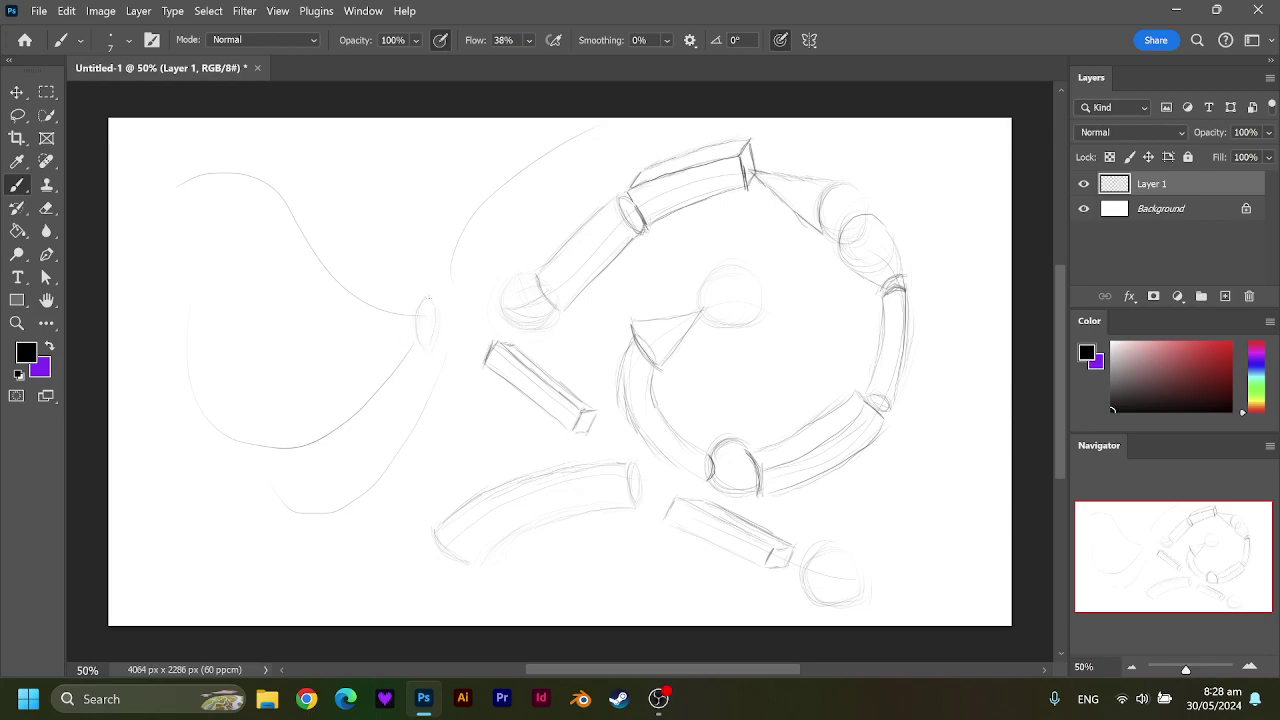
{"action": "left_click_drag", "start_coordinate": [436, 348], "coordinate": [434, 322]}
{"action": "left_click_drag", "start_coordinate": [285, 230], "coordinate": [320, 207]}
{"action": "left_click_drag", "start_coordinate": [405, 292], "coordinate": [322, 223]}
{"action": "left_click_drag", "start_coordinate": [318, 291], "coordinate": [303, 267]}
Draw the left cylinder's lower edge, darken its end, and sketch a ball joint at its top.
{"action": "mouse_move", "coordinate": [408, 346]}
{"action": "left_mouse_down"}
{"action": "mouse_move", "coordinate": [336, 312]}
{"action": "mouse_move", "coordinate": [284, 241]}
{"action": "mouse_move", "coordinate": [324, 209]}
{"action": "left_mouse_up"}
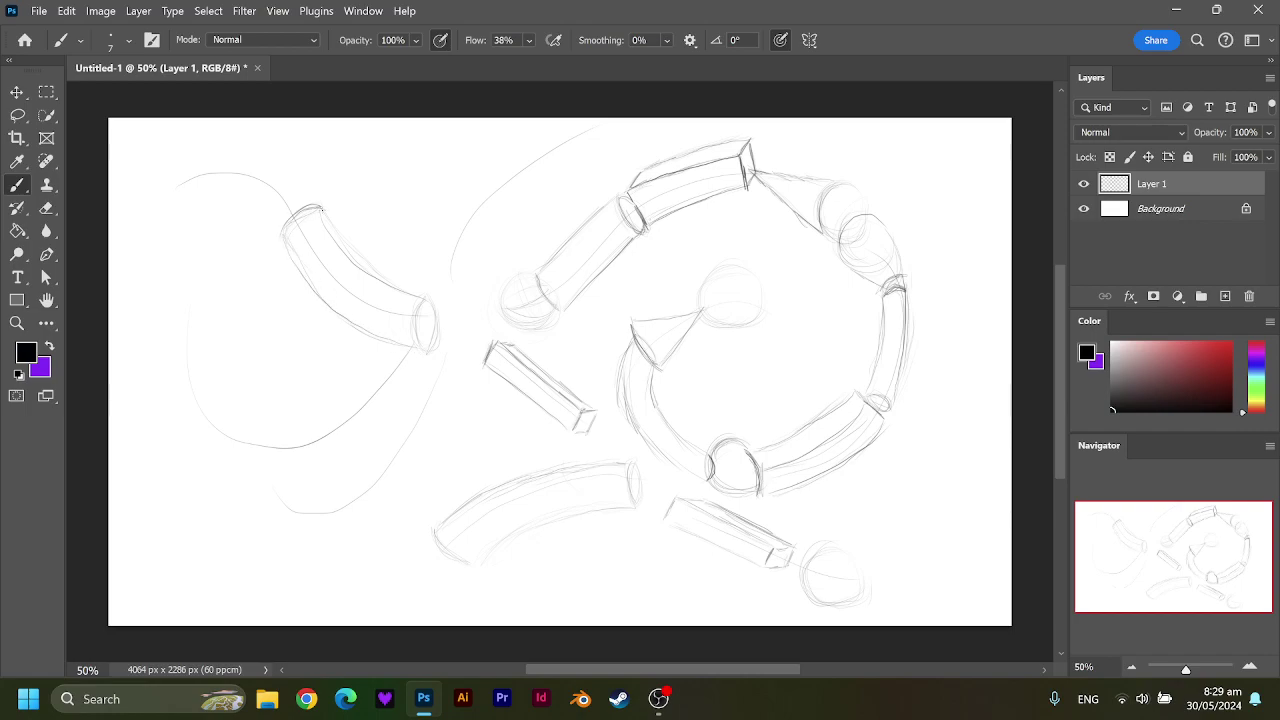
{"action": "left_click_drag", "start_coordinate": [290, 248], "coordinate": [300, 262]}
{"action": "left_click_drag", "start_coordinate": [251, 219], "coordinate": [251, 167]}
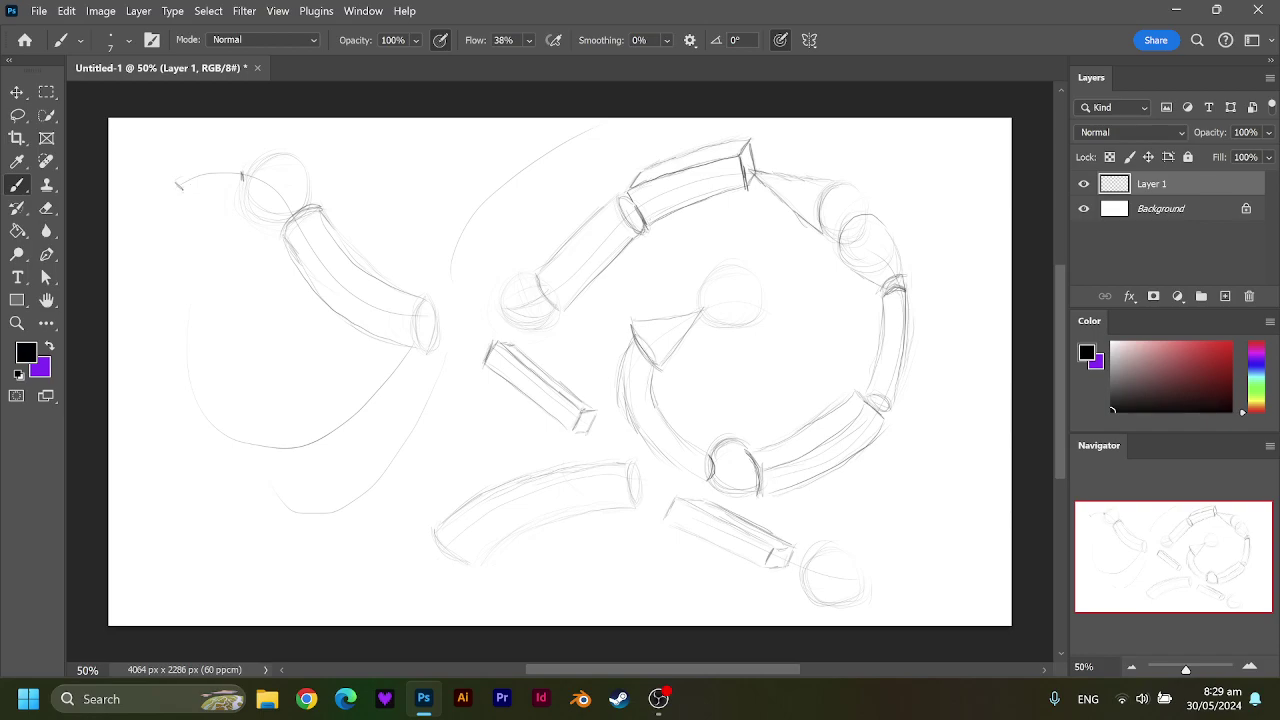
Sketch a small squared segment left of the ball joint, undoing one heavy stroke.
{"action": "mouse_move", "coordinate": [178, 185]}
{"action": "left_mouse_down"}
{"action": "mouse_move", "coordinate": [242, 177]}
{"action": "mouse_move", "coordinate": [208, 165]}
{"action": "mouse_move", "coordinate": [240, 170]}
{"action": "left_mouse_up"}
{"action": "key", "text": "ctrl+z"}
{"action": "mouse_move", "coordinate": [174, 180]}
{"action": "left_mouse_down"}
{"action": "mouse_move", "coordinate": [181, 193]}
{"action": "mouse_move", "coordinate": [240, 185]}
{"action": "left_mouse_up"}
{"action": "left_click_drag", "start_coordinate": [194, 172], "coordinate": [236, 170]}
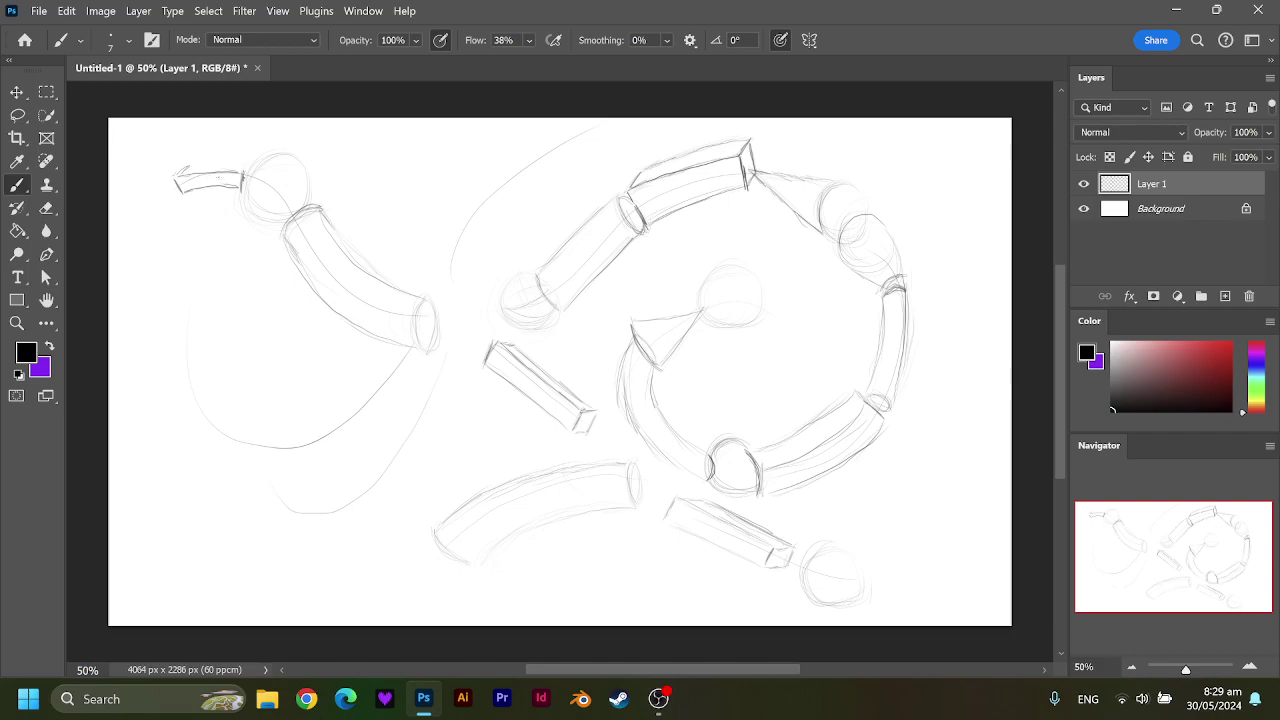
{"action": "left_click_drag", "start_coordinate": [198, 166], "coordinate": [214, 160]}
{"action": "left_click_drag", "start_coordinate": [174, 175], "coordinate": [184, 164]}
Redraw the sphere below the left tube and add a cone beneath it.
{"action": "mouse_move", "coordinate": [440, 417]}
{"action": "left_mouse_down"}
{"action": "mouse_move", "coordinate": [402, 396]}
{"action": "mouse_move", "coordinate": [424, 417]}
{"action": "left_mouse_up"}
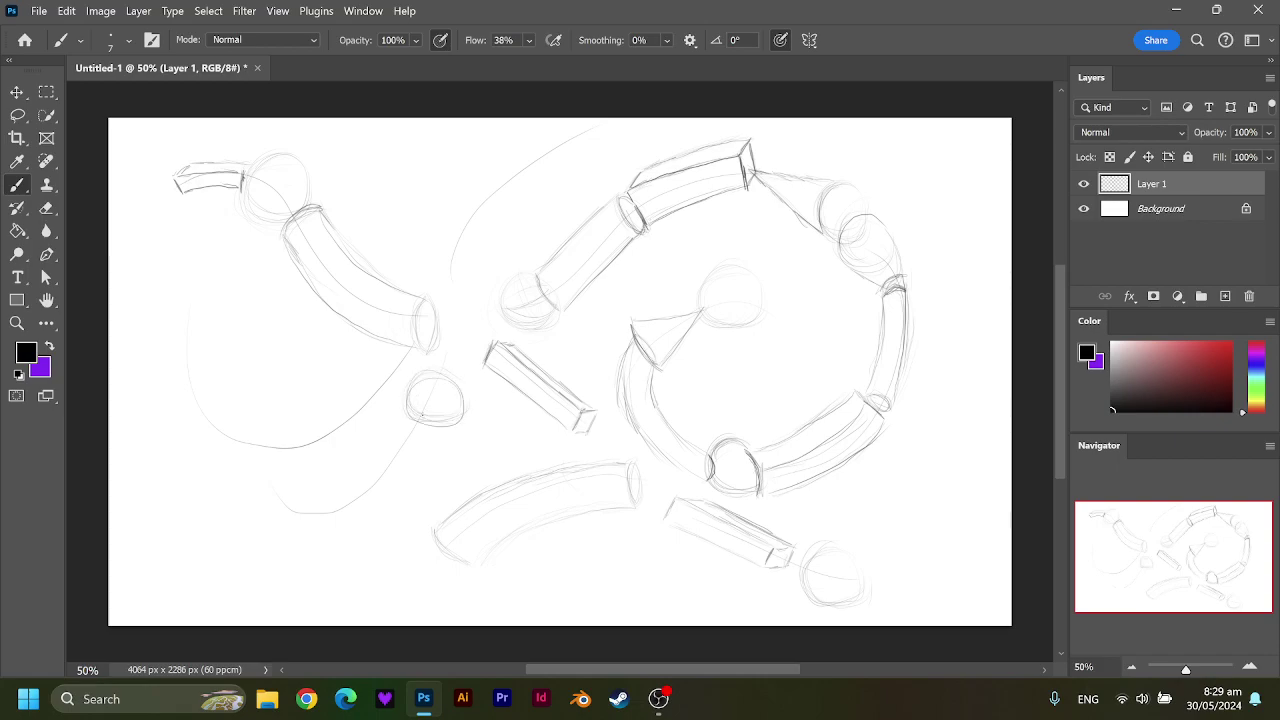
{"action": "key", "text": "ctrl+z"}
{"action": "key", "text": "ctrl+z"}
{"action": "key", "text": "ctrl+z"}
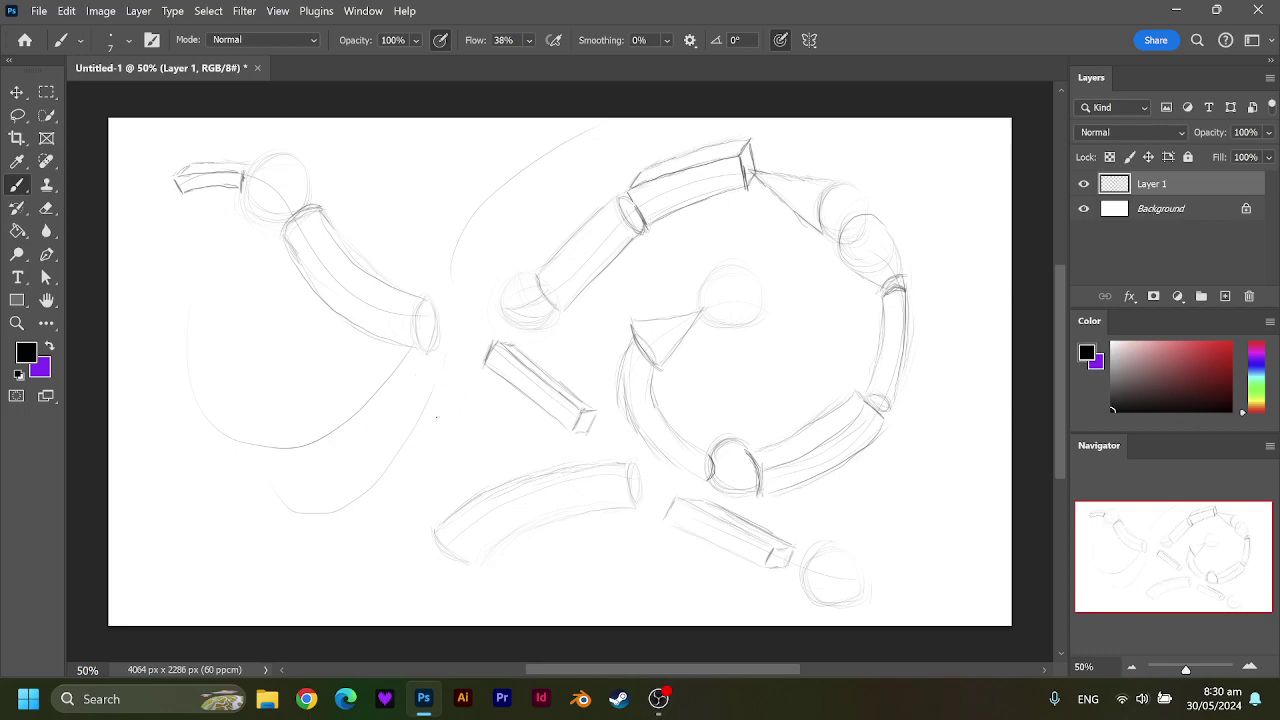
{"action": "left_click_drag", "start_coordinate": [460, 390], "coordinate": [412, 422]}
{"action": "left_click_drag", "start_coordinate": [456, 430], "coordinate": [409, 408]}
{"action": "mouse_move", "coordinate": [405, 414]}
{"action": "left_mouse_down"}
{"action": "mouse_move", "coordinate": [390, 468]}
{"action": "mouse_move", "coordinate": [455, 427]}
{"action": "left_mouse_up"}
{"action": "left_click_drag", "start_coordinate": [387, 469], "coordinate": [455, 426]}
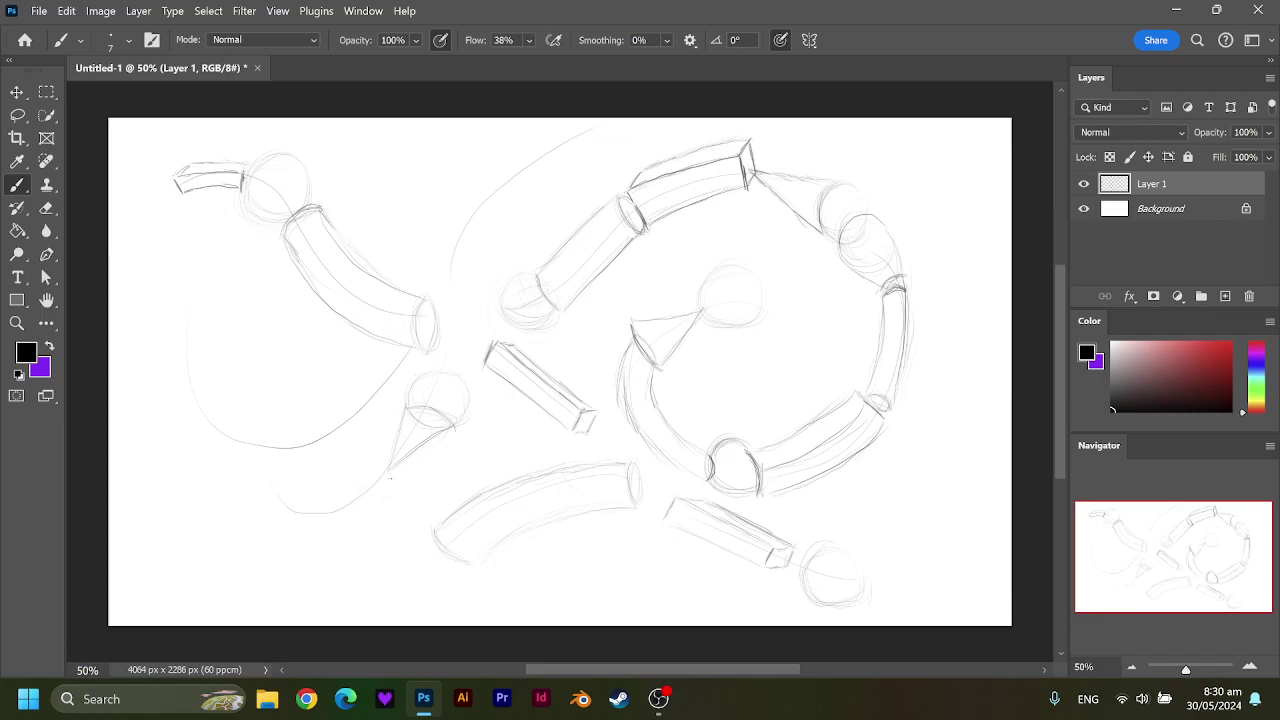
Add a small ball at the cone's tip and a short curled tube, removing stray strokes.
{"action": "left_click_drag", "start_coordinate": [358, 489], "coordinate": [390, 466]}
{"action": "left_click_drag", "start_coordinate": [290, 493], "coordinate": [273, 518]}
{"action": "mouse_move", "coordinate": [355, 491]}
{"action": "left_mouse_down"}
{"action": "mouse_move", "coordinate": [369, 503]}
{"action": "mouse_move", "coordinate": [351, 491]}
{"action": "mouse_move", "coordinate": [352, 518]}
{"action": "left_mouse_up"}
{"action": "key", "text": "ctrl+z"}
{"action": "mouse_move", "coordinate": [283, 502]}
{"action": "left_mouse_down"}
{"action": "mouse_move", "coordinate": [333, 499]}
{"action": "mouse_move", "coordinate": [348, 520]}
{"action": "left_mouse_up"}
{"action": "mouse_move", "coordinate": [284, 492]}
{"action": "left_mouse_down"}
{"action": "mouse_move", "coordinate": [279, 509]}
{"action": "mouse_move", "coordinate": [291, 494]}
{"action": "mouse_move", "coordinate": [353, 494]}
{"action": "mouse_move", "coordinate": [334, 513]}
{"action": "mouse_move", "coordinate": [372, 507]}
{"action": "mouse_move", "coordinate": [298, 520]}
{"action": "left_mouse_up"}
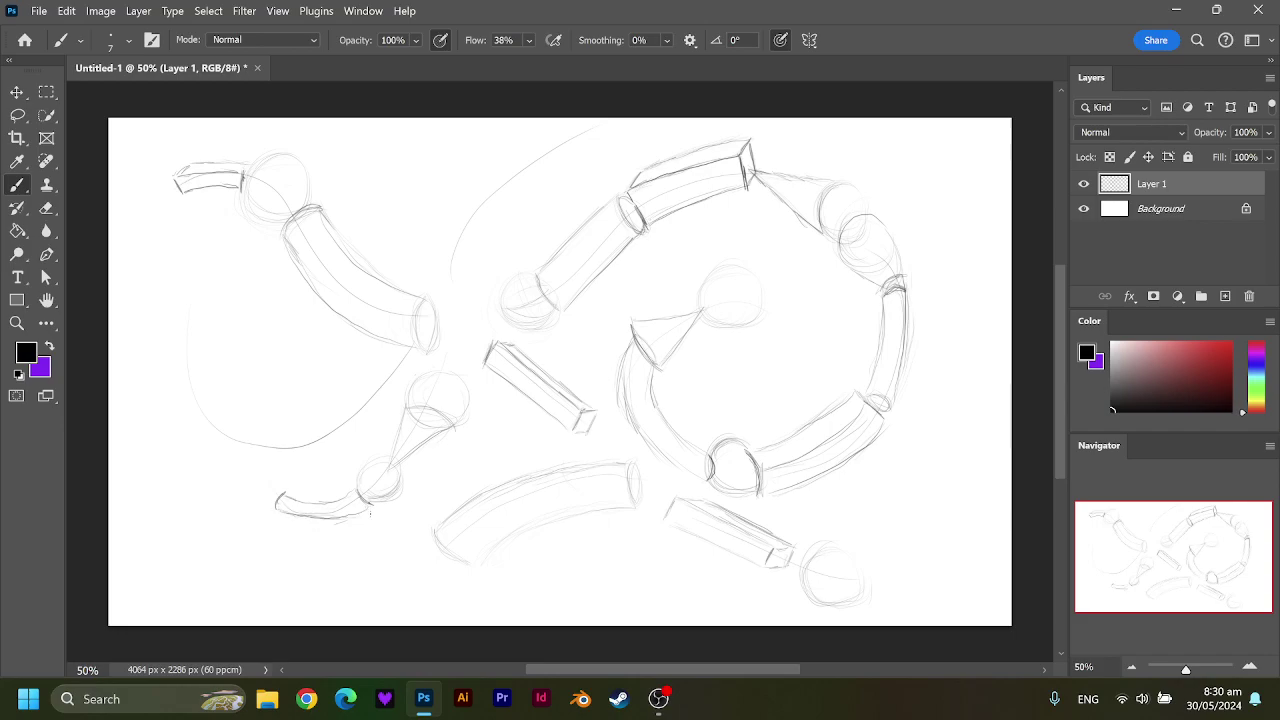
{"action": "mouse_move", "coordinate": [373, 531]}
{"action": "left_mouse_down"}
{"action": "mouse_move", "coordinate": [330, 490]}
{"action": "mouse_move", "coordinate": [274, 491]}
{"action": "mouse_move", "coordinate": [314, 531]}
{"action": "mouse_move", "coordinate": [328, 494]}
{"action": "left_mouse_up"}
{"action": "mouse_move", "coordinate": [285, 507]}
{"action": "left_mouse_down"}
{"action": "mouse_move", "coordinate": [283, 491]}
{"action": "mouse_move", "coordinate": [304, 495]}
{"action": "left_mouse_up"}
{"action": "left_click_drag", "start_coordinate": [452, 280], "coordinate": [480, 262]}
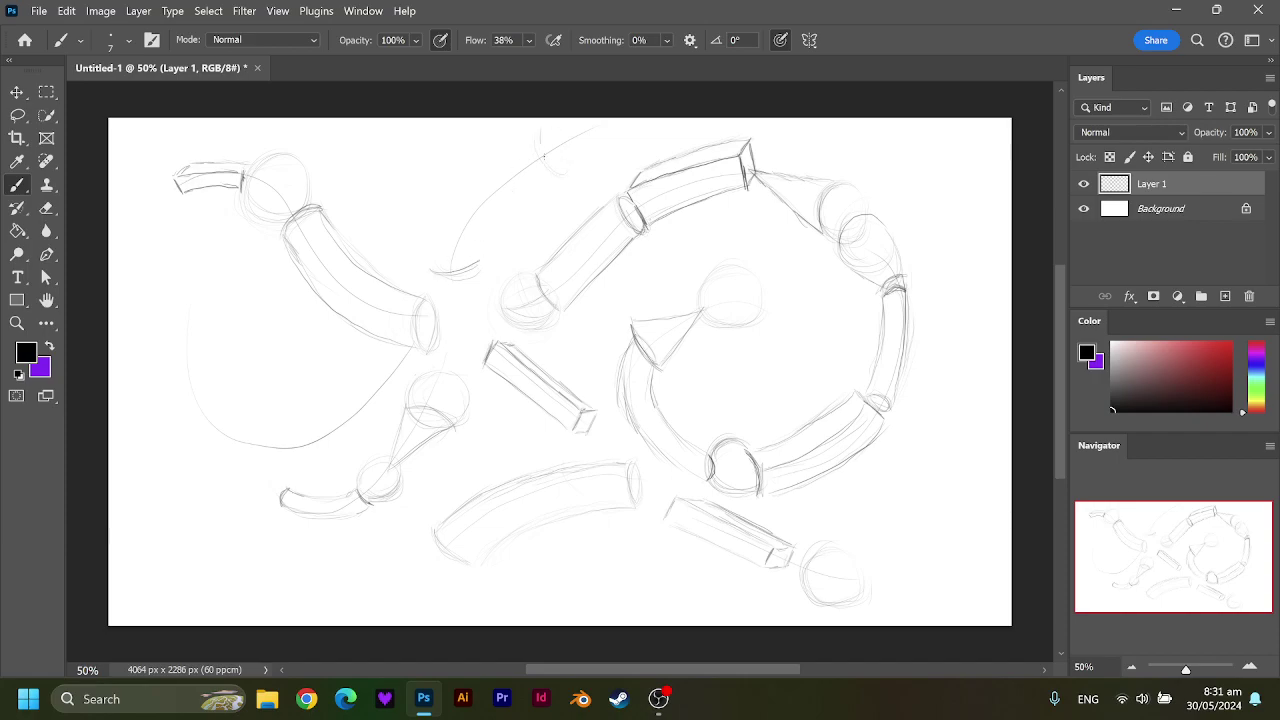
Sketch a curve near the top centre and the left edge of the upper-middle tube.
{"action": "left_click_drag", "start_coordinate": [544, 155], "coordinate": [565, 170]}
{"action": "left_click_drag", "start_coordinate": [436, 264], "coordinate": [452, 196]}
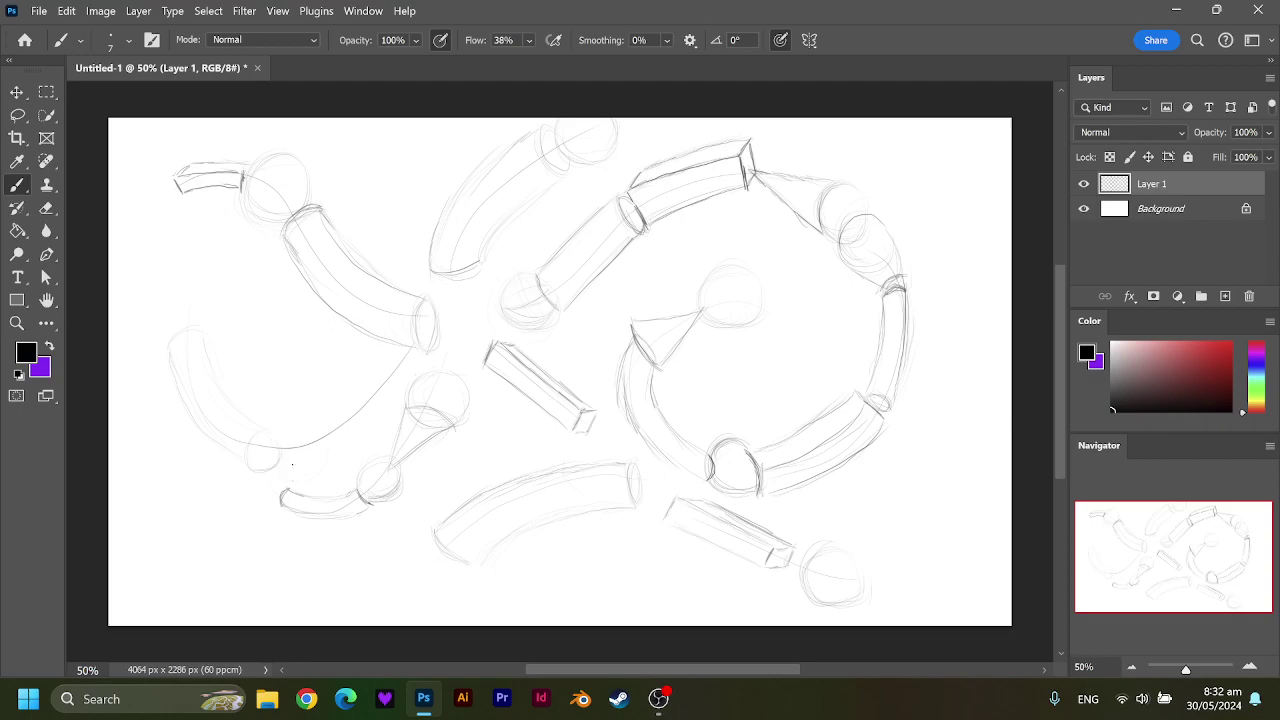
Sketch a cone on the left figure meeting a small circle joint, redoing one stroke.
{"action": "left_click_drag", "start_coordinate": [274, 422], "coordinate": [277, 454]}
{"action": "left_click_drag", "start_coordinate": [296, 468], "coordinate": [323, 420]}
{"action": "key", "text": "ctrl+z"}
{"action": "left_click_drag", "start_coordinate": [284, 423], "coordinate": [326, 428]}
{"action": "mouse_move", "coordinate": [354, 426]}
{"action": "left_mouse_down"}
{"action": "mouse_move", "coordinate": [332, 432]}
{"action": "mouse_move", "coordinate": [360, 438]}
{"action": "left_mouse_up"}
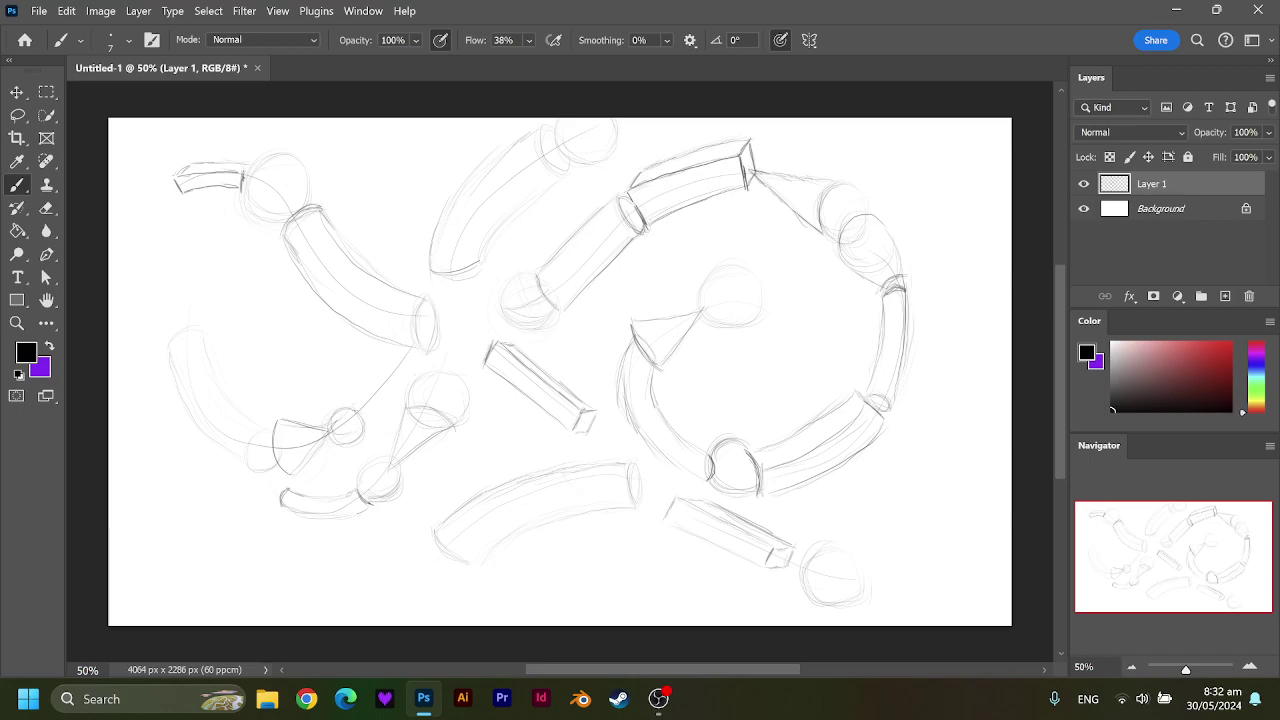
{"action": "left_click_drag", "start_coordinate": [354, 409], "coordinate": [366, 423]}
Draw a diagonal edge up to the small prism and darken the prism's edges.
{"action": "left_click_drag", "start_coordinate": [365, 396], "coordinate": [393, 358]}
{"action": "mouse_move", "coordinate": [362, 400]}
{"action": "left_mouse_down"}
{"action": "mouse_move", "coordinate": [381, 373]}
{"action": "mouse_move", "coordinate": [404, 371]}
{"action": "mouse_move", "coordinate": [353, 410]}
{"action": "left_mouse_up"}
{"action": "mouse_move", "coordinate": [402, 348]}
{"action": "left_mouse_down"}
{"action": "mouse_move", "coordinate": [416, 355]}
{"action": "mouse_move", "coordinate": [407, 367]}
{"action": "mouse_move", "coordinate": [377, 367]}
{"action": "mouse_move", "coordinate": [362, 384]}
{"action": "left_mouse_up"}
{"action": "left_click_drag", "start_coordinate": [388, 349], "coordinate": [357, 399]}
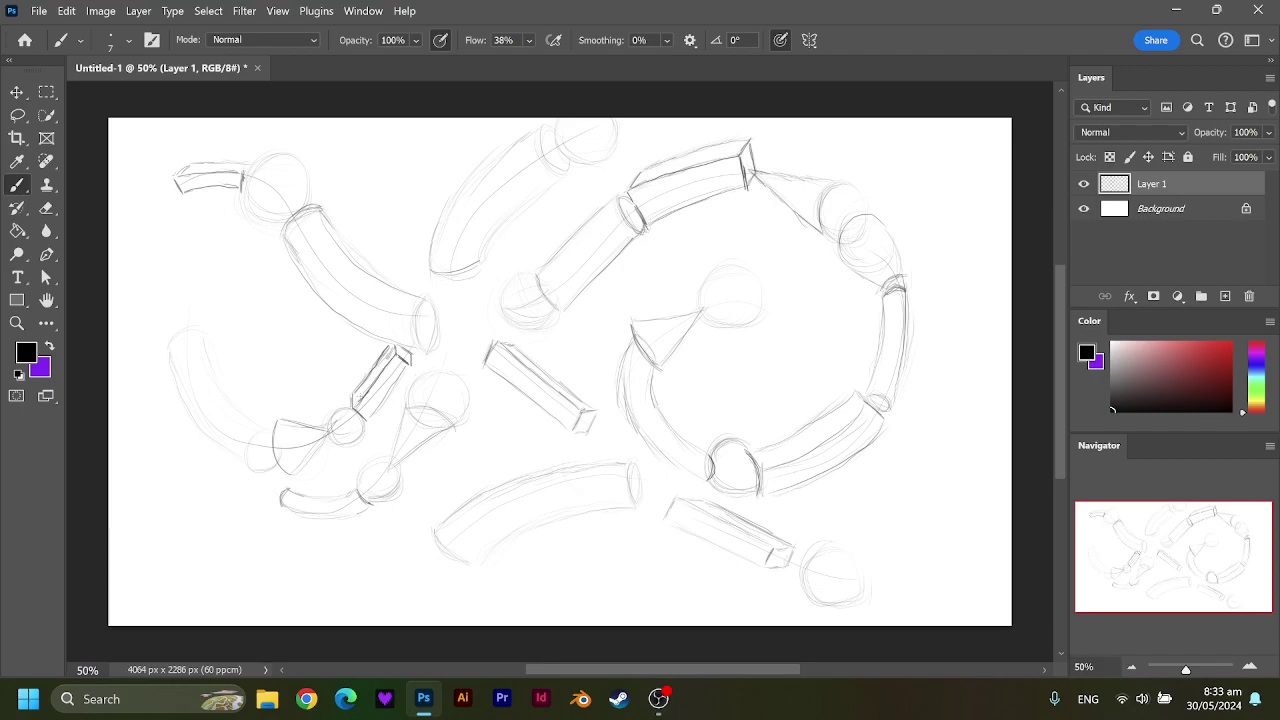
{"action": "left_click_drag", "start_coordinate": [405, 369], "coordinate": [389, 389]}
Add a new layer above the sketch, keep black, and draw an arrow at lower left.
{"action": "left_click", "coordinate": [1160, 210]}
{"action": "left_click", "coordinate": [1155, 186]}
{"action": "left_click", "coordinate": [1225, 296]}
{"action": "left_click_drag", "start_coordinate": [1205, 410], "coordinate": [1244, 430]}
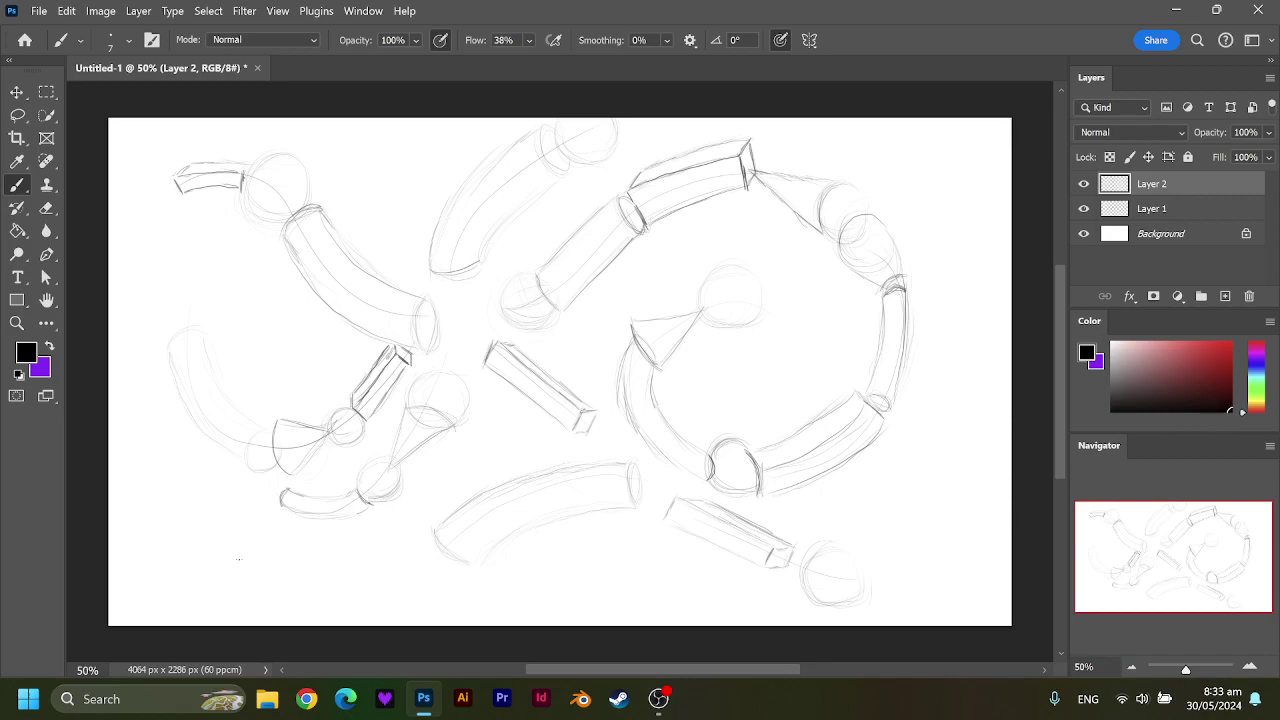
{"action": "mouse_move", "coordinate": [175, 584]}
{"action": "left_mouse_down"}
{"action": "mouse_move", "coordinate": [205, 555]}
{"action": "mouse_move", "coordinate": [203, 578]}
{"action": "left_mouse_up"}
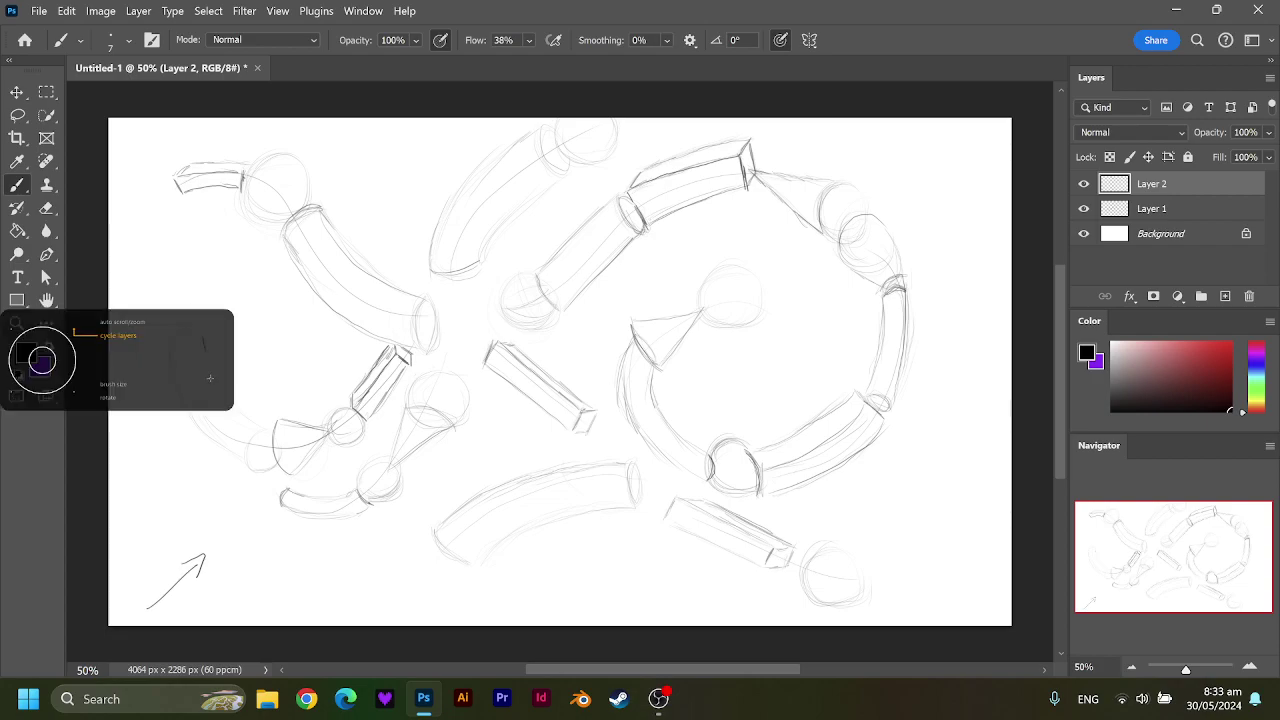
Enlarge the brush and paint dark shading along the left arc's outline.
{"action": "key", "text": "bracketright"}
{"action": "key", "text": "bracketright"}
{"action": "key", "text": "bracketright"}
{"action": "key", "text": "bracketright"}
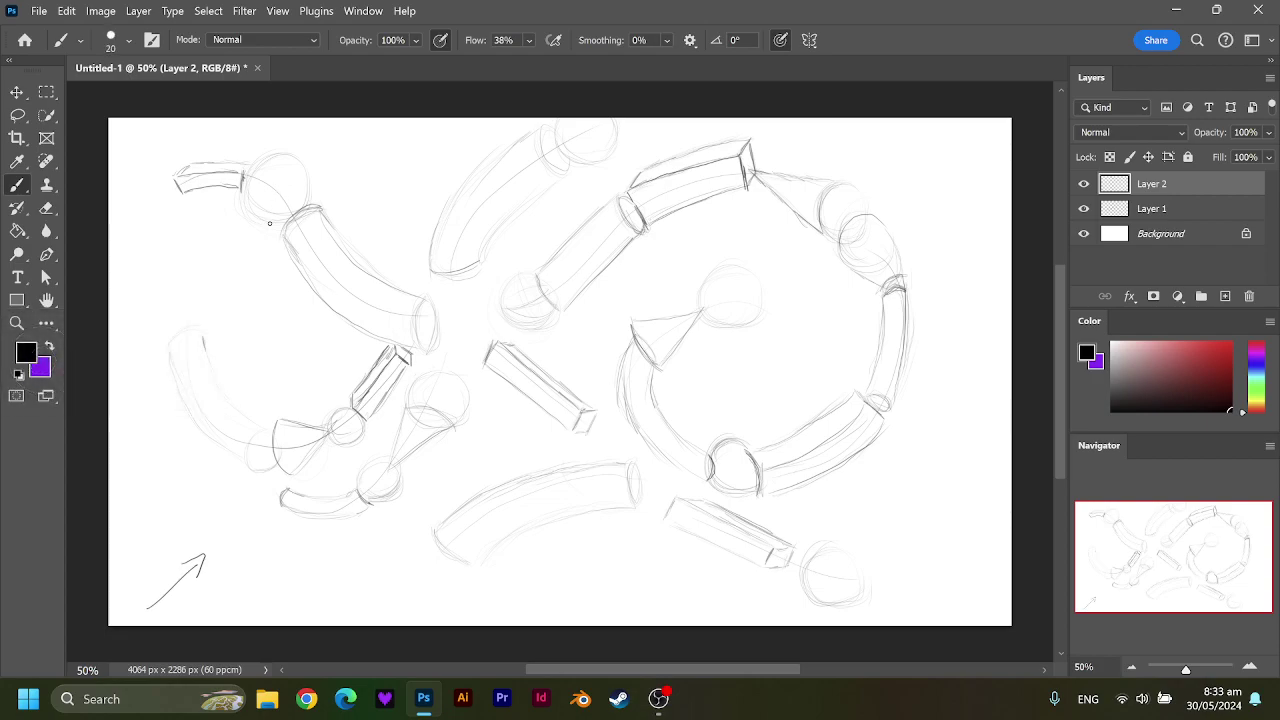
{"action": "left_click_drag", "start_coordinate": [198, 341], "coordinate": [226, 397]}
{"action": "left_click_drag", "start_coordinate": [221, 390], "coordinate": [260, 430]}
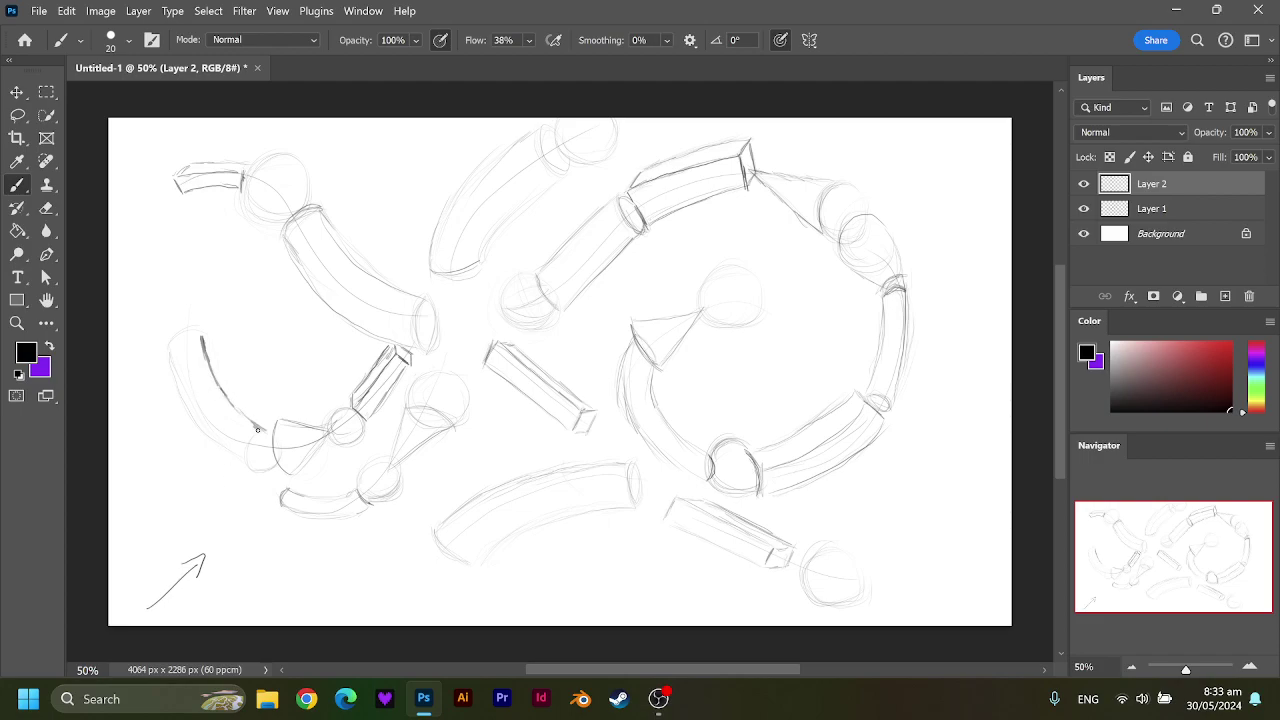
{"action": "left_click_drag", "start_coordinate": [247, 418], "coordinate": [210, 369]}
Thicken the dark hatching on the lower-left arc and ink the faint curve beside it.
{"action": "mouse_move", "coordinate": [242, 420]}
{"action": "left_mouse_down"}
{"action": "mouse_move", "coordinate": [215, 378]}
{"action": "mouse_move", "coordinate": [238, 420]}
{"action": "left_mouse_up"}
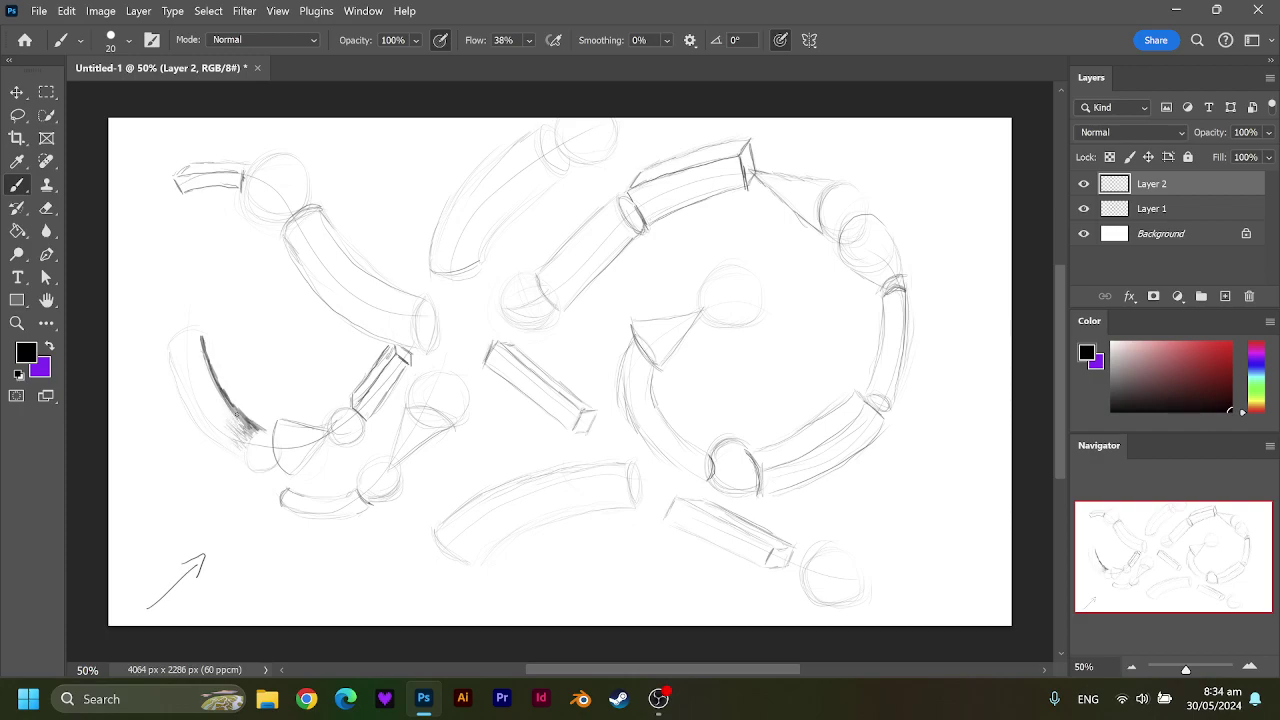
{"action": "mouse_move", "coordinate": [232, 404]}
{"action": "left_mouse_down"}
{"action": "mouse_move", "coordinate": [218, 426]}
{"action": "mouse_move", "coordinate": [209, 382]}
{"action": "mouse_move", "coordinate": [214, 408]}
{"action": "mouse_move", "coordinate": [191, 386]}
{"action": "left_mouse_up"}
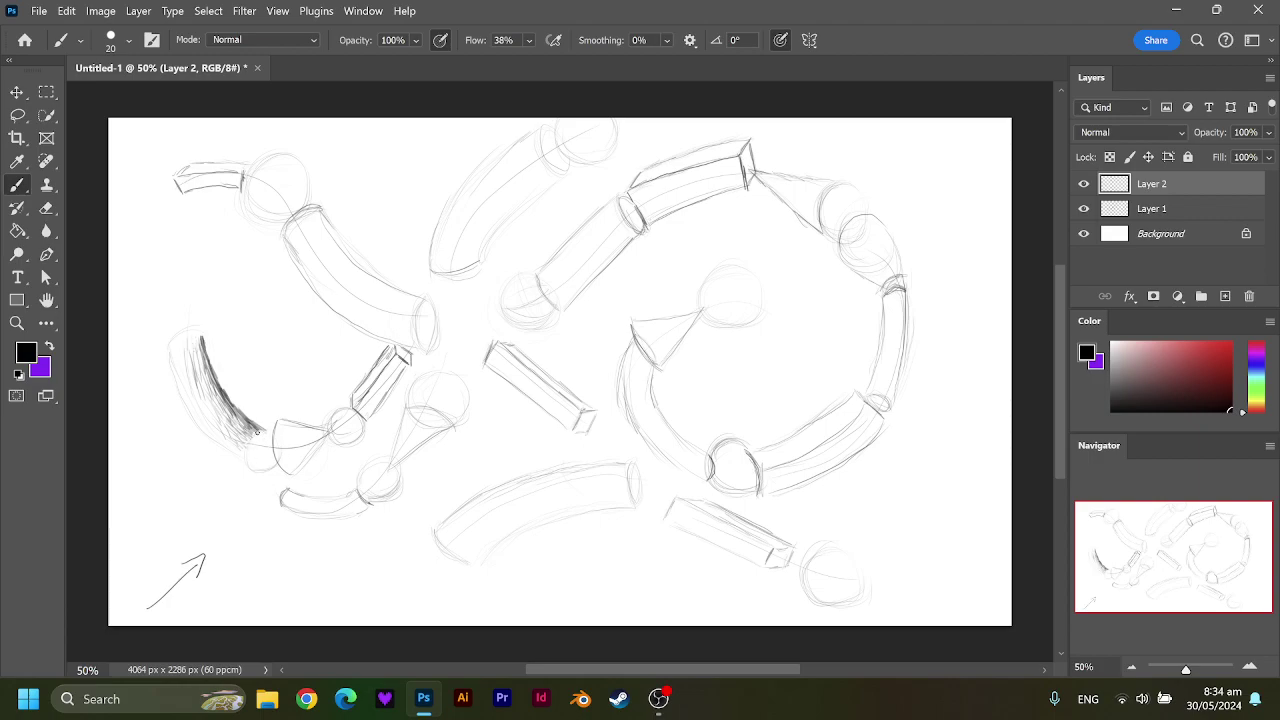
{"action": "left_click_drag", "start_coordinate": [250, 445], "coordinate": [266, 430]}
{"action": "mouse_move", "coordinate": [280, 421]}
{"action": "left_mouse_down"}
{"action": "mouse_move", "coordinate": [328, 433]}
{"action": "mouse_move", "coordinate": [310, 436]}
{"action": "left_mouse_up"}
Darken the small sphere's edges and hatch the small box's top end and the central box's edge.
{"action": "mouse_move", "coordinate": [333, 414]}
{"action": "left_mouse_down"}
{"action": "mouse_move", "coordinate": [362, 418]}
{"action": "mouse_move", "coordinate": [352, 412]}
{"action": "mouse_move", "coordinate": [330, 420]}
{"action": "mouse_move", "coordinate": [364, 430]}
{"action": "mouse_move", "coordinate": [336, 430]}
{"action": "left_mouse_up"}
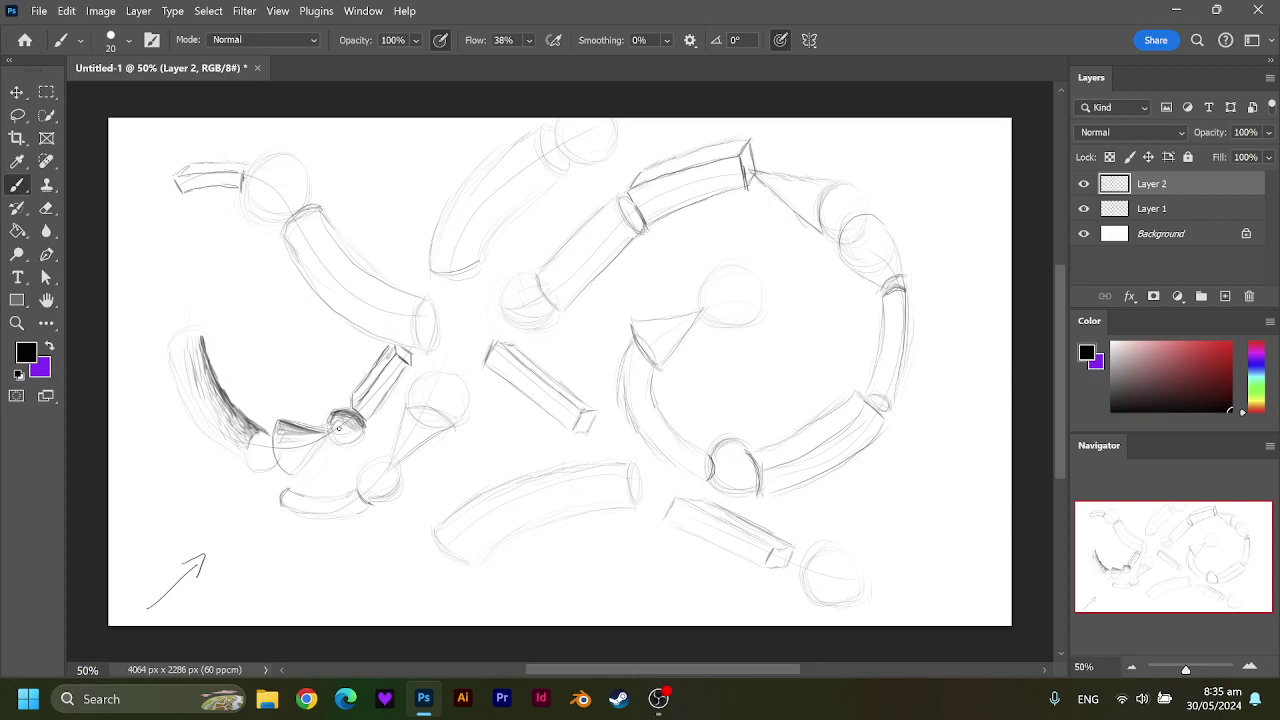
{"action": "left_click_drag", "start_coordinate": [336, 434], "coordinate": [340, 423]}
{"action": "left_click_drag", "start_coordinate": [398, 346], "coordinate": [408, 358]}
{"action": "left_click_drag", "start_coordinate": [521, 358], "coordinate": [540, 374]}
{"action": "mouse_move", "coordinate": [515, 349]}
{"action": "left_mouse_down"}
{"action": "mouse_move", "coordinate": [590, 409]}
{"action": "mouse_move", "coordinate": [557, 387]}
{"action": "left_mouse_up"}
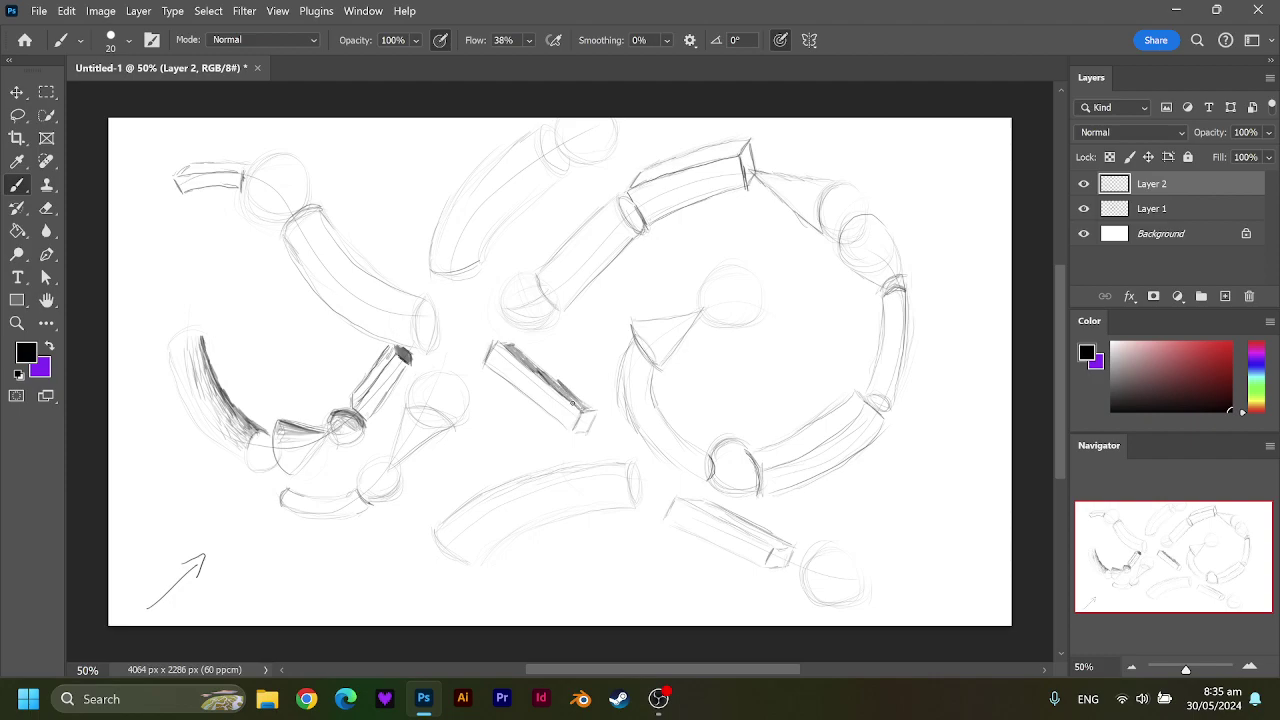
Redo the central box's shading, add an axis line under the arrow, darken the lower tube's end.
{"action": "key", "text": "ctrl+z"}
{"action": "mouse_move", "coordinate": [540, 374]}
{"action": "left_mouse_down"}
{"action": "mouse_move", "coordinate": [572, 402]}
{"action": "mouse_move", "coordinate": [537, 373]}
{"action": "left_mouse_up"}
{"action": "mouse_move", "coordinate": [148, 609]}
{"action": "left_mouse_down"}
{"action": "mouse_move", "coordinate": [224, 606]}
{"action": "mouse_move", "coordinate": [152, 552]}
{"action": "left_mouse_up"}
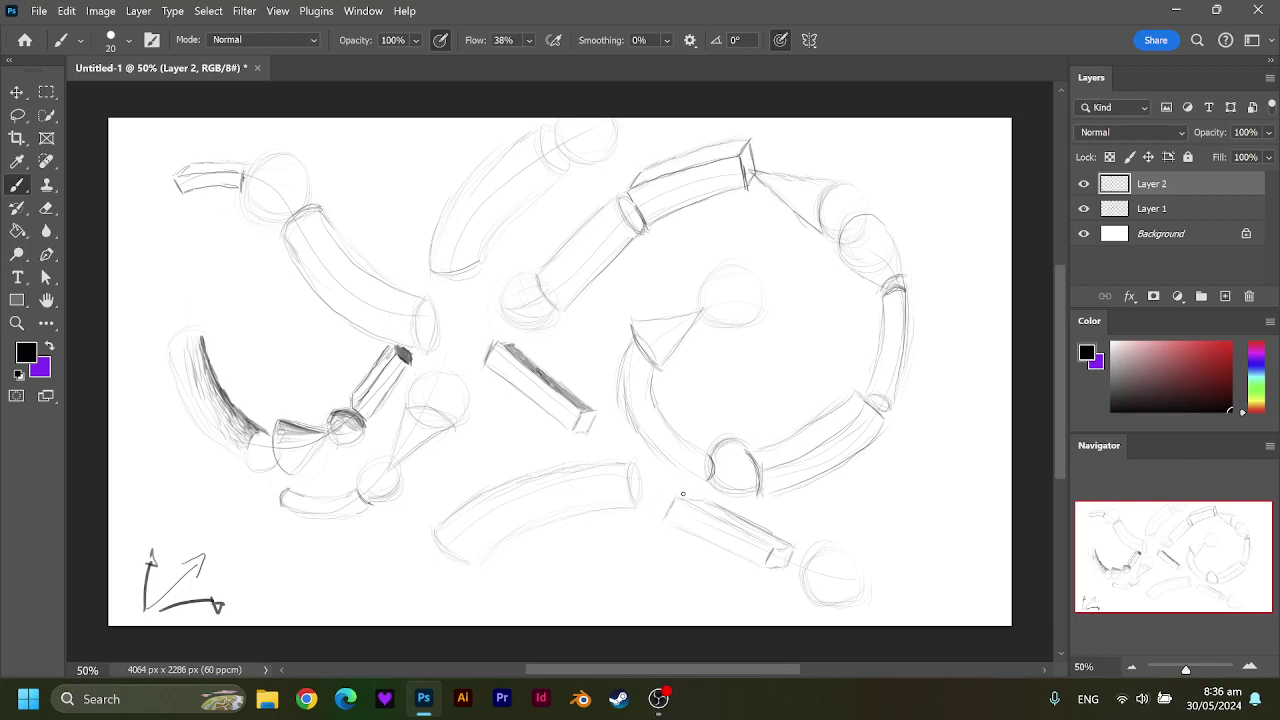
{"action": "mouse_move", "coordinate": [638, 500]}
{"action": "left_mouse_down"}
{"action": "mouse_move", "coordinate": [630, 464]}
{"action": "mouse_move", "coordinate": [638, 506]}
{"action": "mouse_move", "coordinate": [636, 478]}
{"action": "left_mouse_up"}
Hatch the upper square bar's top face repeatedly until it is densely dark.
{"action": "left_click_drag", "start_coordinate": [672, 167], "coordinate": [685, 160]}
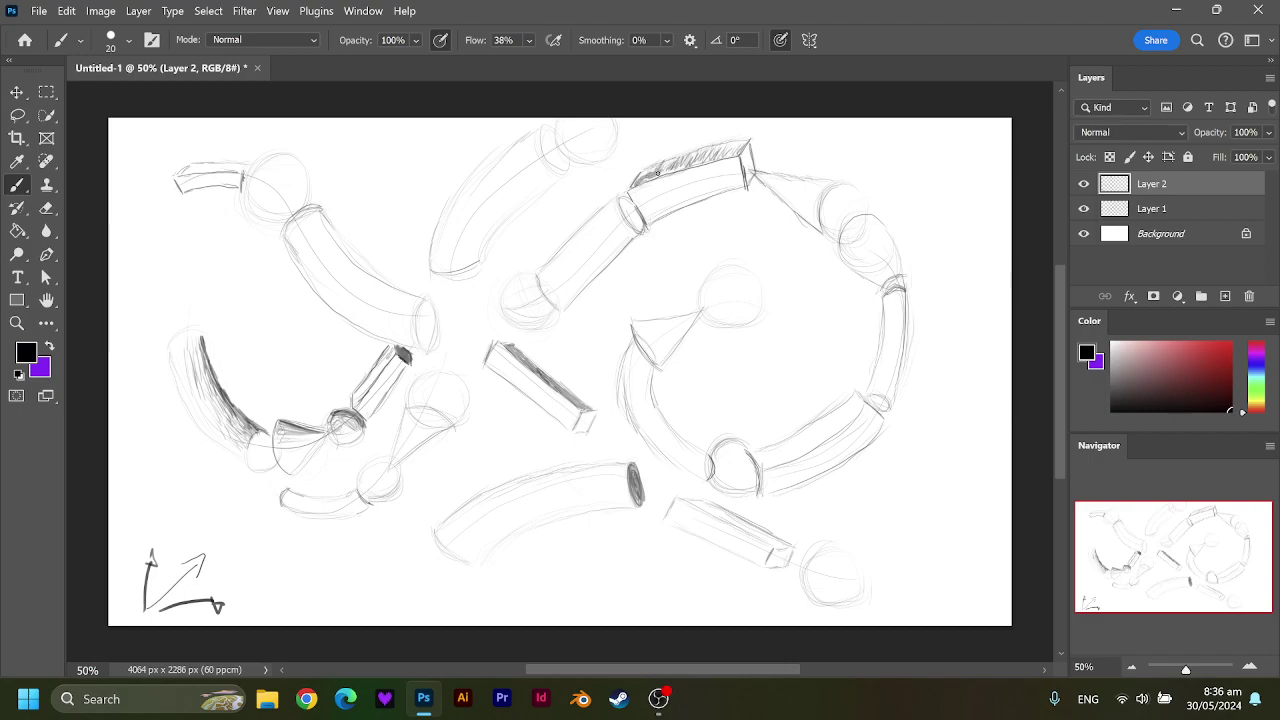
{"action": "left_click_drag", "start_coordinate": [652, 177], "coordinate": [638, 184]}
{"action": "left_click_drag", "start_coordinate": [686, 161], "coordinate": [670, 171]}
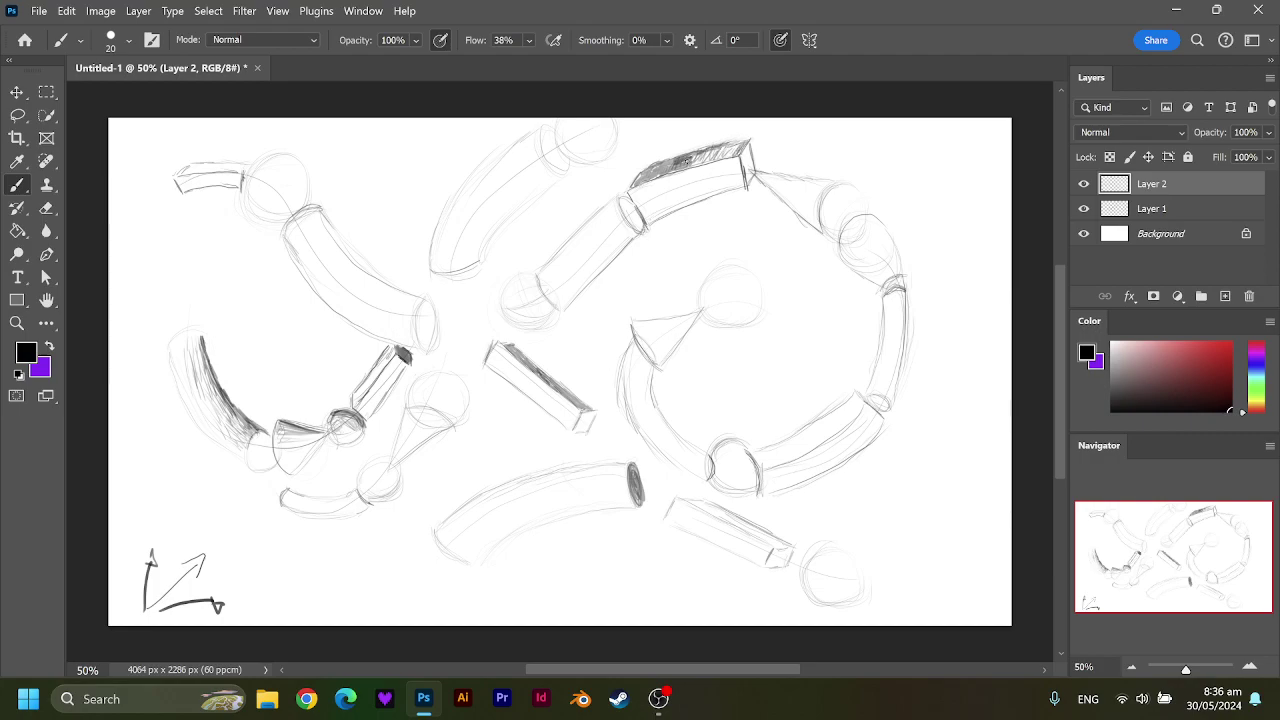
{"action": "left_click_drag", "start_coordinate": [686, 160], "coordinate": [696, 158]}
{"action": "left_click_drag", "start_coordinate": [659, 175], "coordinate": [672, 163]}
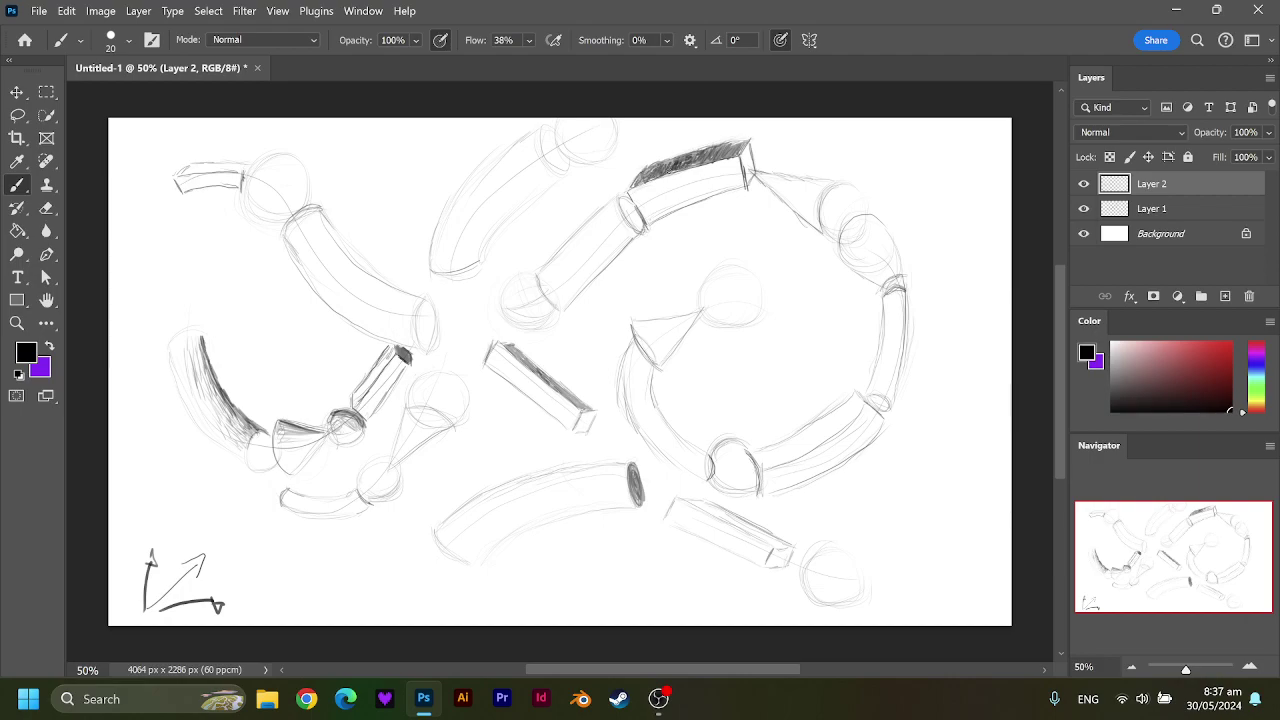
{"action": "left_click_drag", "start_coordinate": [673, 166], "coordinate": [687, 159]}
Re-stroke the elliptical end rims of the upper tubes until they become dark inked caps.
{"action": "left_click_drag", "start_coordinate": [633, 225], "coordinate": [628, 206]}
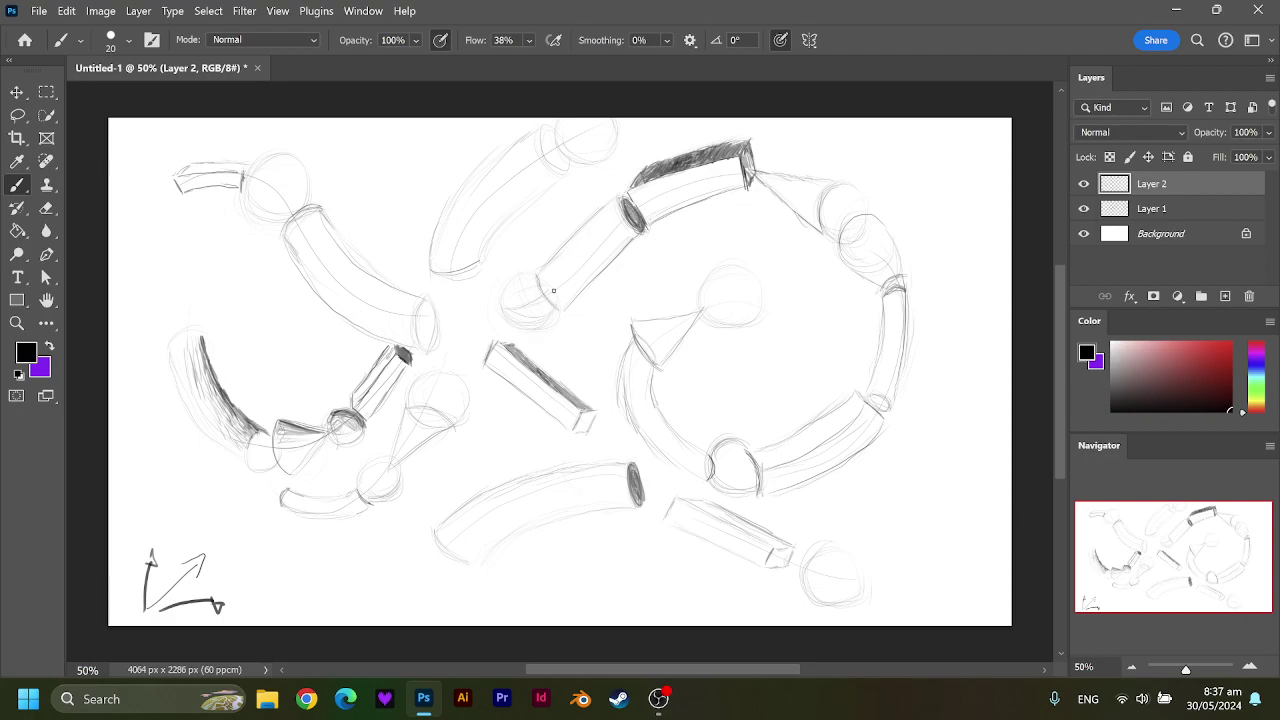
{"action": "mouse_move", "coordinate": [543, 131]}
{"action": "left_mouse_down"}
{"action": "mouse_move", "coordinate": [570, 172]}
{"action": "mouse_move", "coordinate": [546, 128]}
{"action": "left_mouse_up"}
{"action": "left_click_drag", "start_coordinate": [546, 129], "coordinate": [562, 155]}
{"action": "left_click_drag", "start_coordinate": [558, 160], "coordinate": [546, 127]}
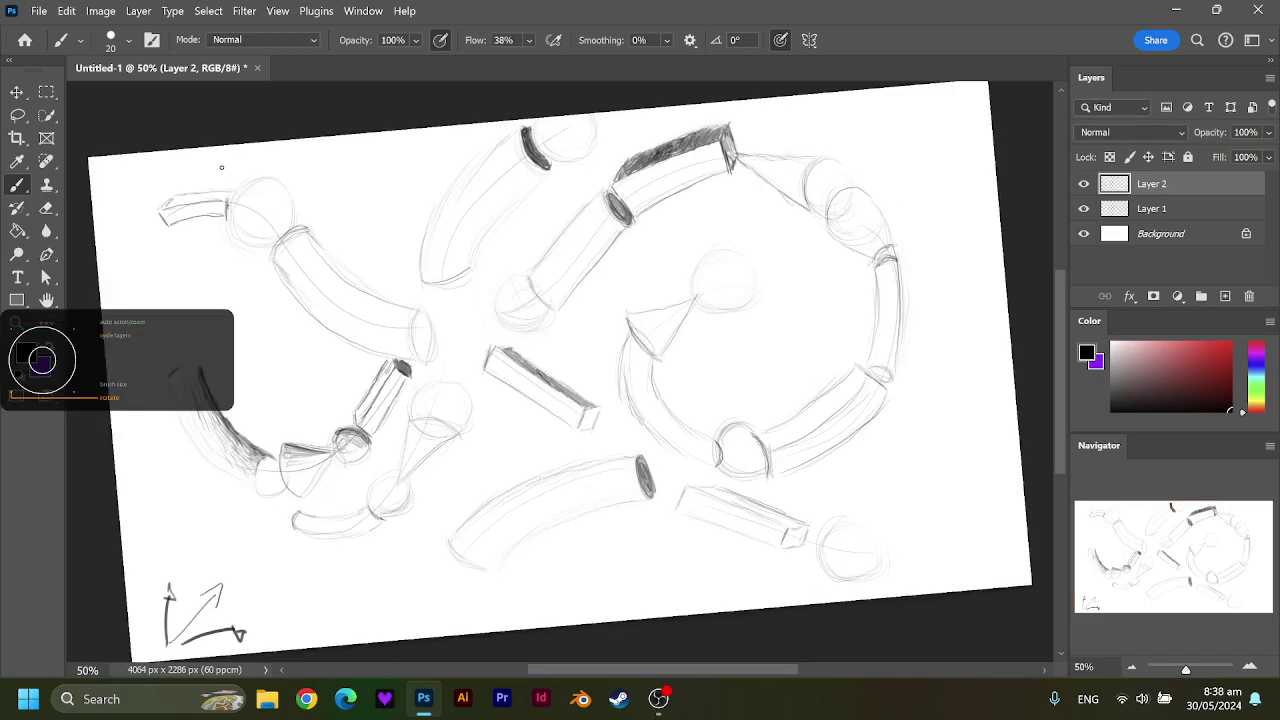
Make Layer 1 the active painting layer and zoom in to about 202%.
{"action": "scroll", "coordinate": [221, 167], "scroll_direction": "down", "scroll_amount": 2}
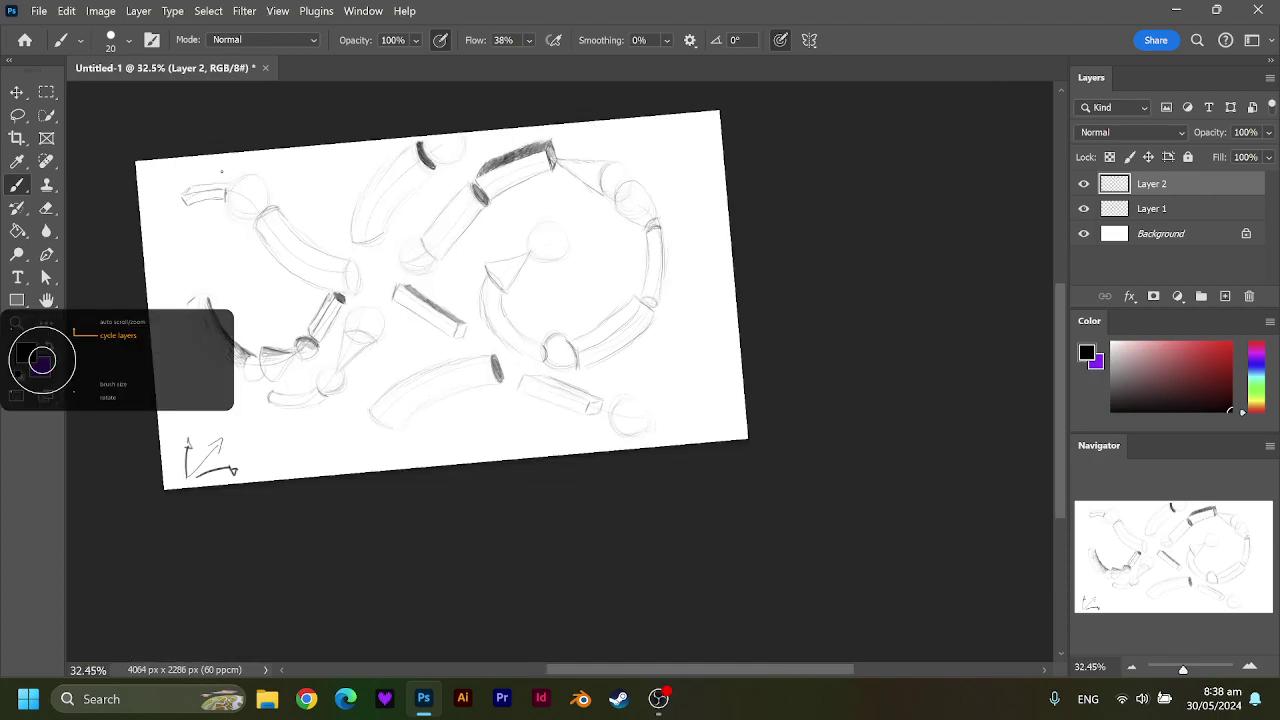
{"action": "key", "text": "alt+bracketleft"}
{"action": "key", "text": "alt+bracketleft"}
{"action": "key", "text": "alt+bracketright"}
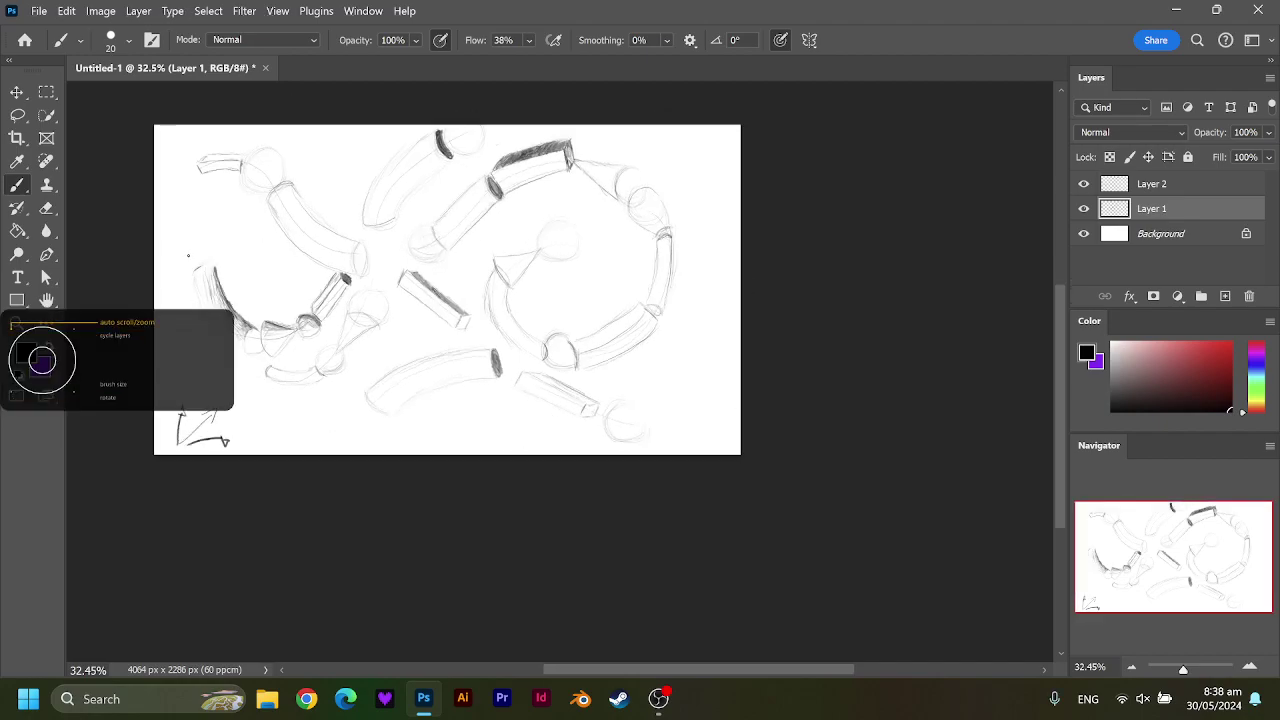
{"action": "scroll", "coordinate": [188, 256], "scroll_direction": "up", "scroll_amount": 2}
{"action": "scroll", "coordinate": [200, 150], "scroll_direction": "up", "scroll_amount": 3}
{"action": "scroll", "coordinate": [209, 160], "scroll_direction": "up", "scroll_amount": 3}
{"action": "scroll", "coordinate": [238, 131], "scroll_direction": "up", "scroll_amount": 2}
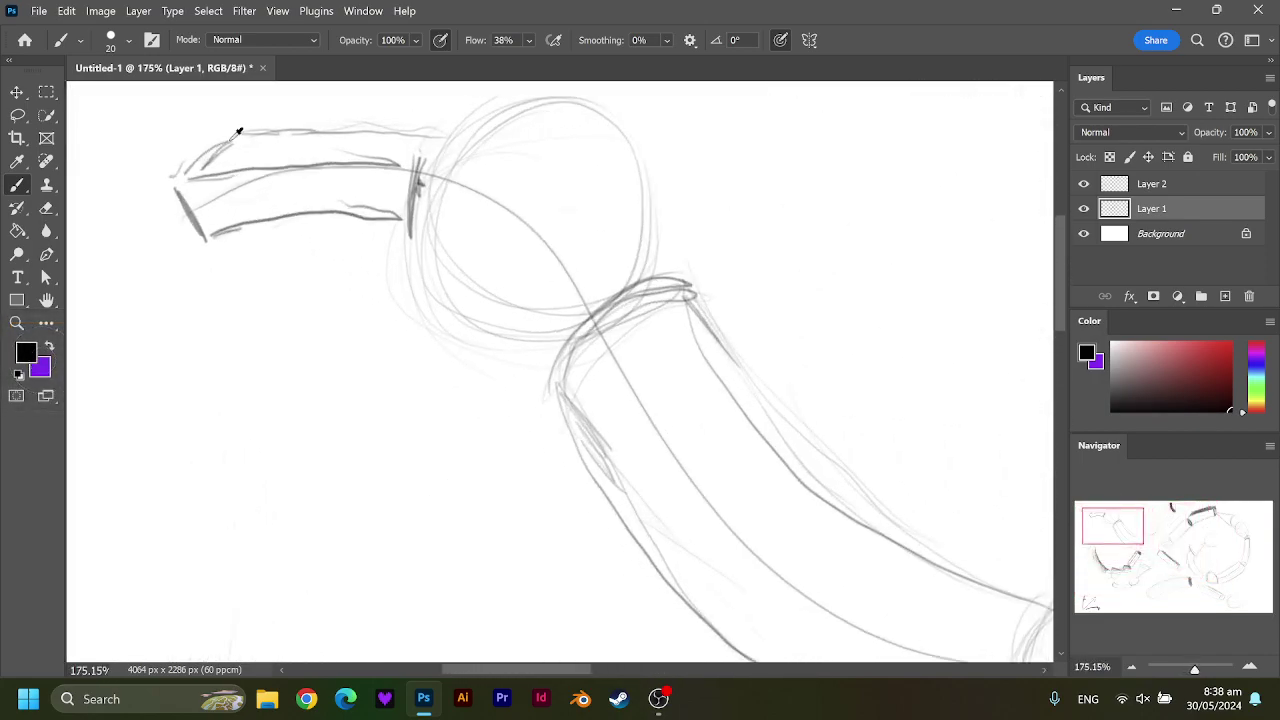
{"action": "scroll", "coordinate": [238, 131], "scroll_direction": "up", "scroll_amount": 1}
Hatch dense dark strokes along the top of the small upper-left tube.
{"action": "left_click_drag", "start_coordinate": [178, 188], "coordinate": [230, 142]}
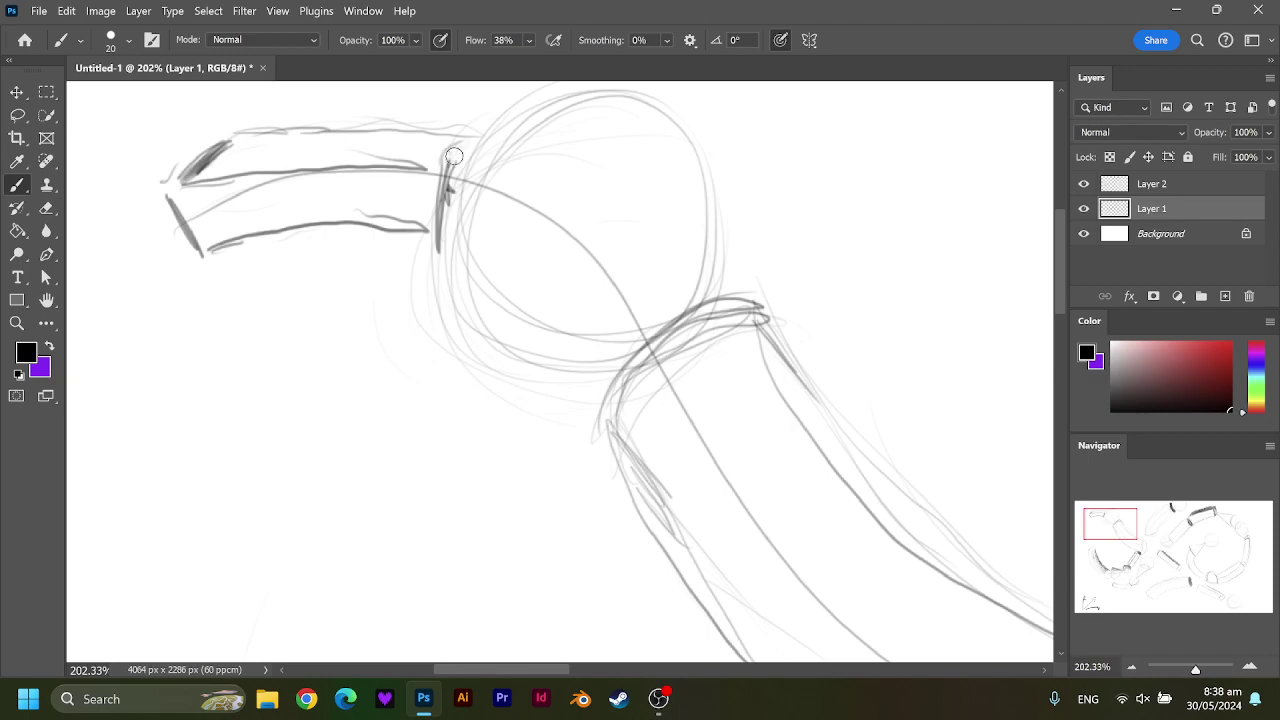
{"action": "mouse_move", "coordinate": [446, 172]}
{"action": "left_mouse_down"}
{"action": "mouse_move", "coordinate": [468, 138]}
{"action": "mouse_move", "coordinate": [420, 166]}
{"action": "mouse_move", "coordinate": [445, 142]}
{"action": "mouse_move", "coordinate": [412, 152]}
{"action": "left_mouse_up"}
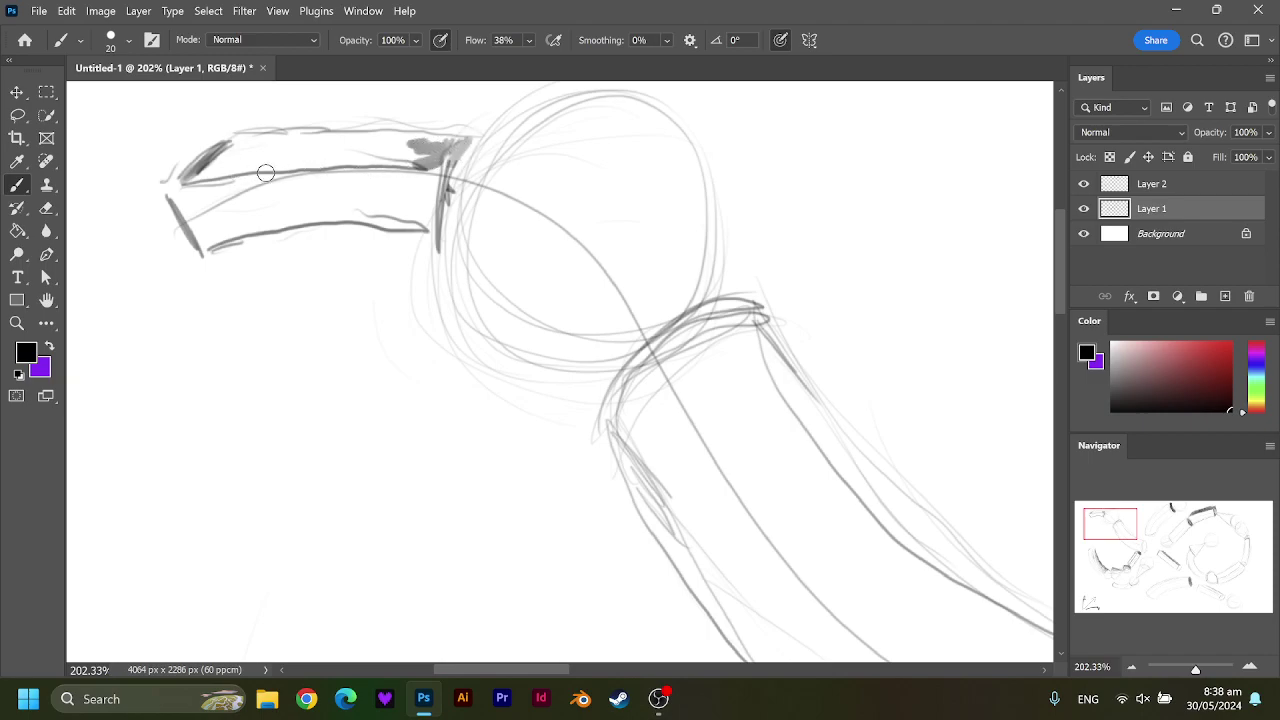
{"action": "mouse_move", "coordinate": [205, 172]}
{"action": "left_mouse_down"}
{"action": "mouse_move", "coordinate": [233, 143]}
{"action": "mouse_move", "coordinate": [248, 160]}
{"action": "mouse_move", "coordinate": [298, 140]}
{"action": "mouse_move", "coordinate": [303, 161]}
{"action": "mouse_move", "coordinate": [320, 145]}
{"action": "mouse_move", "coordinate": [318, 160]}
{"action": "mouse_move", "coordinate": [345, 135]}
{"action": "mouse_move", "coordinate": [370, 152]}
{"action": "mouse_move", "coordinate": [410, 150]}
{"action": "left_mouse_up"}
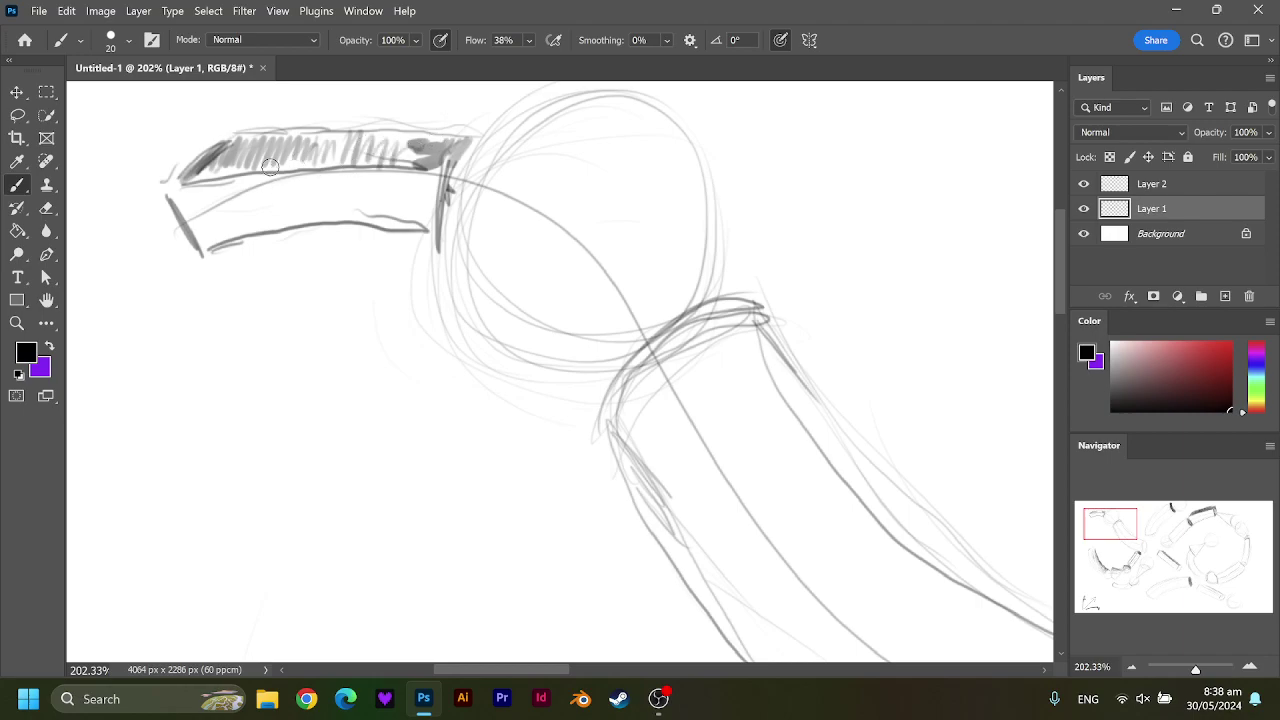
{"action": "mouse_move", "coordinate": [270, 167]}
{"action": "left_mouse_down"}
{"action": "mouse_move", "coordinate": [300, 160]}
{"action": "mouse_move", "coordinate": [250, 160]}
{"action": "mouse_move", "coordinate": [186, 186]}
{"action": "mouse_move", "coordinate": [215, 160]}
{"action": "mouse_move", "coordinate": [335, 160]}
{"action": "mouse_move", "coordinate": [318, 150]}
{"action": "mouse_move", "coordinate": [326, 139]}
{"action": "mouse_move", "coordinate": [290, 140]}
{"action": "mouse_move", "coordinate": [309, 134]}
{"action": "mouse_move", "coordinate": [238, 140]}
{"action": "mouse_move", "coordinate": [276, 132]}
{"action": "mouse_move", "coordinate": [294, 155]}
{"action": "mouse_move", "coordinate": [214, 168]}
{"action": "mouse_move", "coordinate": [246, 140]}
{"action": "mouse_move", "coordinate": [284, 160]}
{"action": "mouse_move", "coordinate": [350, 135]}
{"action": "mouse_move", "coordinate": [458, 144]}
{"action": "mouse_move", "coordinate": [322, 155]}
{"action": "mouse_move", "coordinate": [445, 170]}
{"action": "mouse_move", "coordinate": [400, 145]}
{"action": "mouse_move", "coordinate": [380, 158]}
{"action": "mouse_move", "coordinate": [325, 152]}
{"action": "mouse_move", "coordinate": [412, 150]}
{"action": "mouse_move", "coordinate": [442, 166]}
{"action": "mouse_move", "coordinate": [418, 146]}
{"action": "mouse_move", "coordinate": [335, 148]}
{"action": "mouse_move", "coordinate": [353, 140]}
{"action": "mouse_move", "coordinate": [450, 140]}
{"action": "mouse_move", "coordinate": [444, 153]}
{"action": "mouse_move", "coordinate": [225, 158]}
{"action": "mouse_move", "coordinate": [246, 168]}
{"action": "mouse_move", "coordinate": [195, 175]}
{"action": "mouse_move", "coordinate": [278, 140]}
{"action": "mouse_move", "coordinate": [285, 150]}
{"action": "mouse_move", "coordinate": [245, 158]}
{"action": "mouse_move", "coordinate": [410, 145]}
{"action": "mouse_move", "coordinate": [430, 148]}
{"action": "mouse_move", "coordinate": [436, 168]}
{"action": "left_mouse_up"}
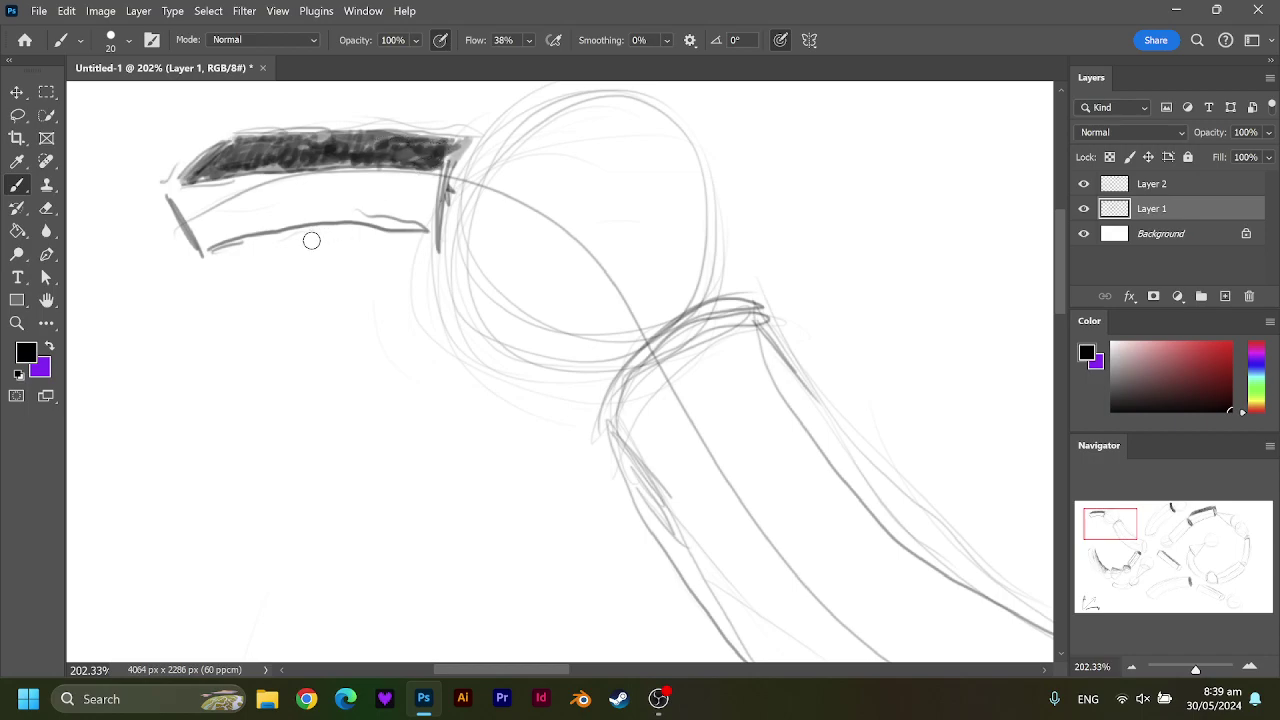
{"action": "left_click_drag", "start_coordinate": [1101, 520], "coordinate": [1124, 516]}
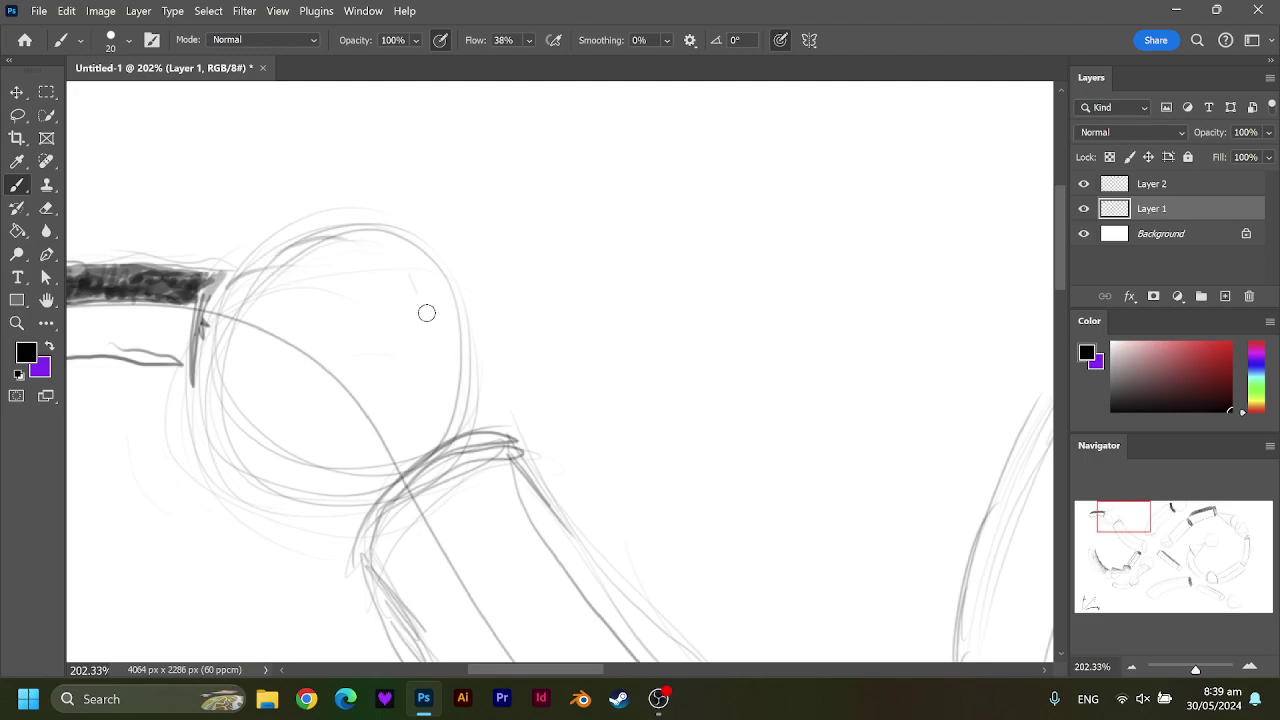
Ink a dark arc along the sphere's top and right edge, with hatching beneath it.
{"action": "mouse_move", "coordinate": [460, 380]}
{"action": "left_mouse_down"}
{"action": "mouse_move", "coordinate": [457, 391]}
{"action": "mouse_move", "coordinate": [455, 303]}
{"action": "mouse_move", "coordinate": [409, 251]}
{"action": "mouse_move", "coordinate": [370, 236]}
{"action": "left_mouse_up"}
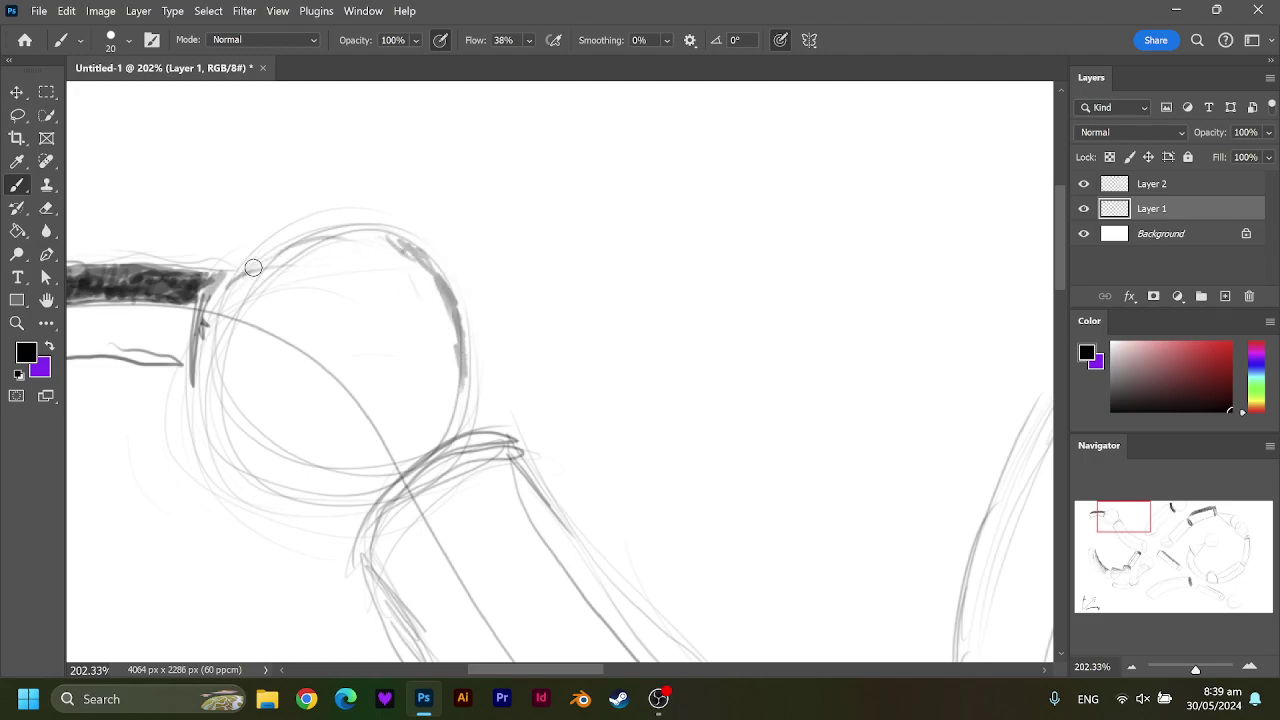
{"action": "mouse_move", "coordinate": [253, 268]}
{"action": "left_mouse_down"}
{"action": "mouse_move", "coordinate": [360, 243]}
{"action": "mouse_move", "coordinate": [331, 237]}
{"action": "mouse_move", "coordinate": [308, 243]}
{"action": "mouse_move", "coordinate": [380, 238]}
{"action": "mouse_move", "coordinate": [425, 262]}
{"action": "mouse_move", "coordinate": [360, 236]}
{"action": "mouse_move", "coordinate": [460, 288]}
{"action": "mouse_move", "coordinate": [414, 261]}
{"action": "mouse_move", "coordinate": [422, 250]}
{"action": "mouse_move", "coordinate": [460, 310]}
{"action": "mouse_move", "coordinate": [402, 250]}
{"action": "mouse_move", "coordinate": [466, 340]}
{"action": "mouse_move", "coordinate": [415, 262]}
{"action": "mouse_move", "coordinate": [378, 245]}
{"action": "left_mouse_up"}
{"action": "mouse_move", "coordinate": [445, 310]}
{"action": "left_mouse_down"}
{"action": "mouse_move", "coordinate": [369, 251]}
{"action": "mouse_move", "coordinate": [405, 265]}
{"action": "mouse_move", "coordinate": [275, 264]}
{"action": "mouse_move", "coordinate": [375, 242]}
{"action": "mouse_move", "coordinate": [337, 238]}
{"action": "mouse_move", "coordinate": [280, 265]}
{"action": "mouse_move", "coordinate": [385, 234]}
{"action": "mouse_move", "coordinate": [335, 245]}
{"action": "mouse_move", "coordinate": [420, 250]}
{"action": "mouse_move", "coordinate": [368, 246]}
{"action": "left_mouse_up"}
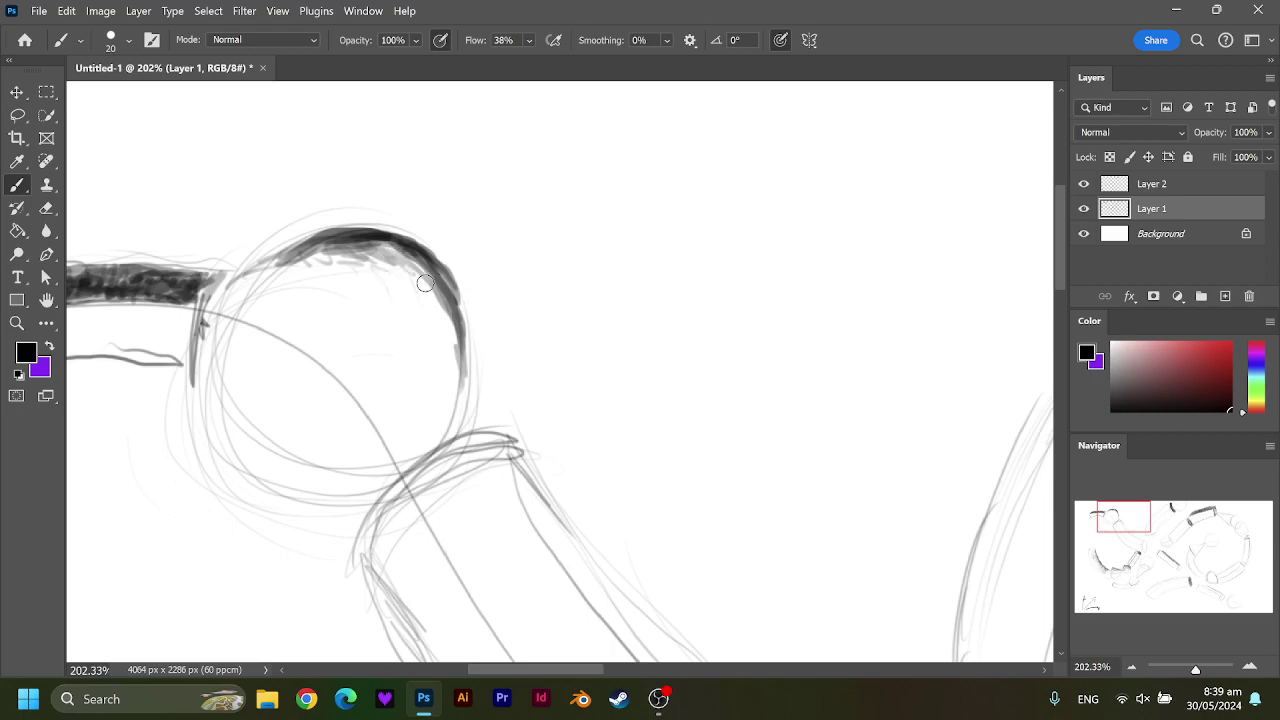
{"action": "left_click_drag", "start_coordinate": [438, 272], "coordinate": [410, 305]}
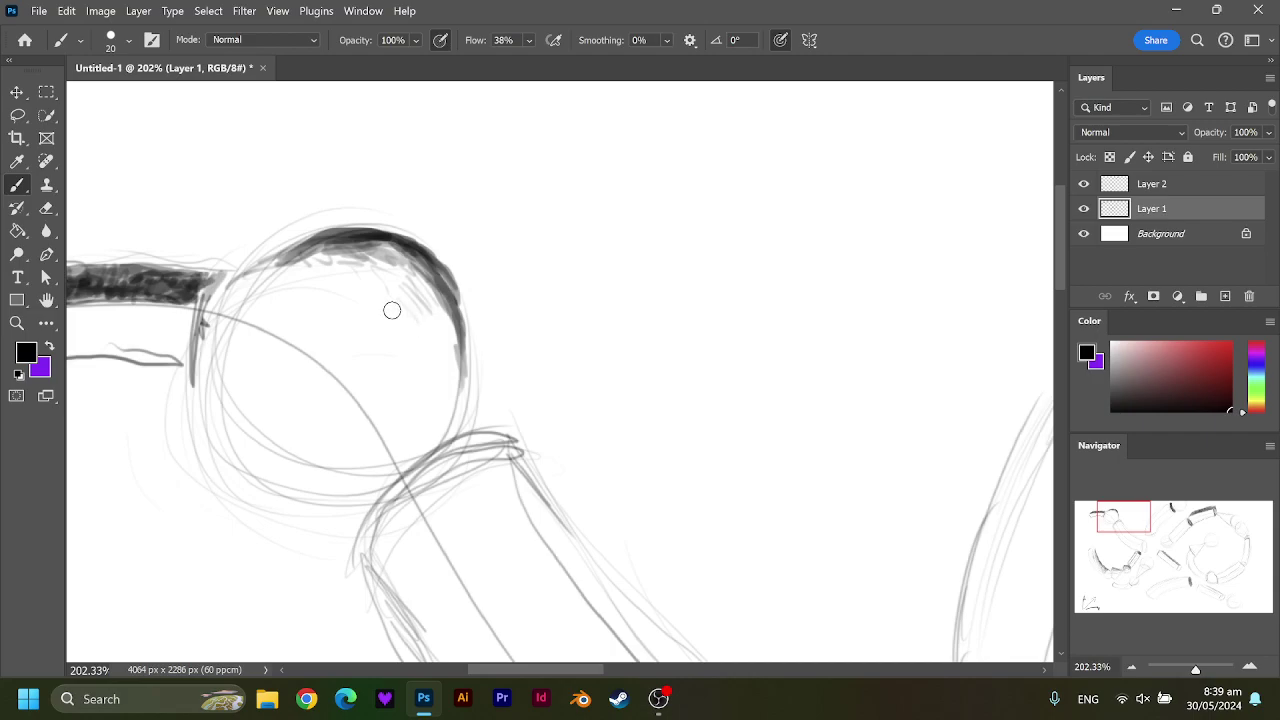
{"action": "mouse_move", "coordinate": [397, 283]}
{"action": "left_mouse_down"}
{"action": "mouse_move", "coordinate": [410, 312]}
{"action": "mouse_move", "coordinate": [405, 300]}
{"action": "mouse_move", "coordinate": [388, 345]}
{"action": "left_mouse_up"}
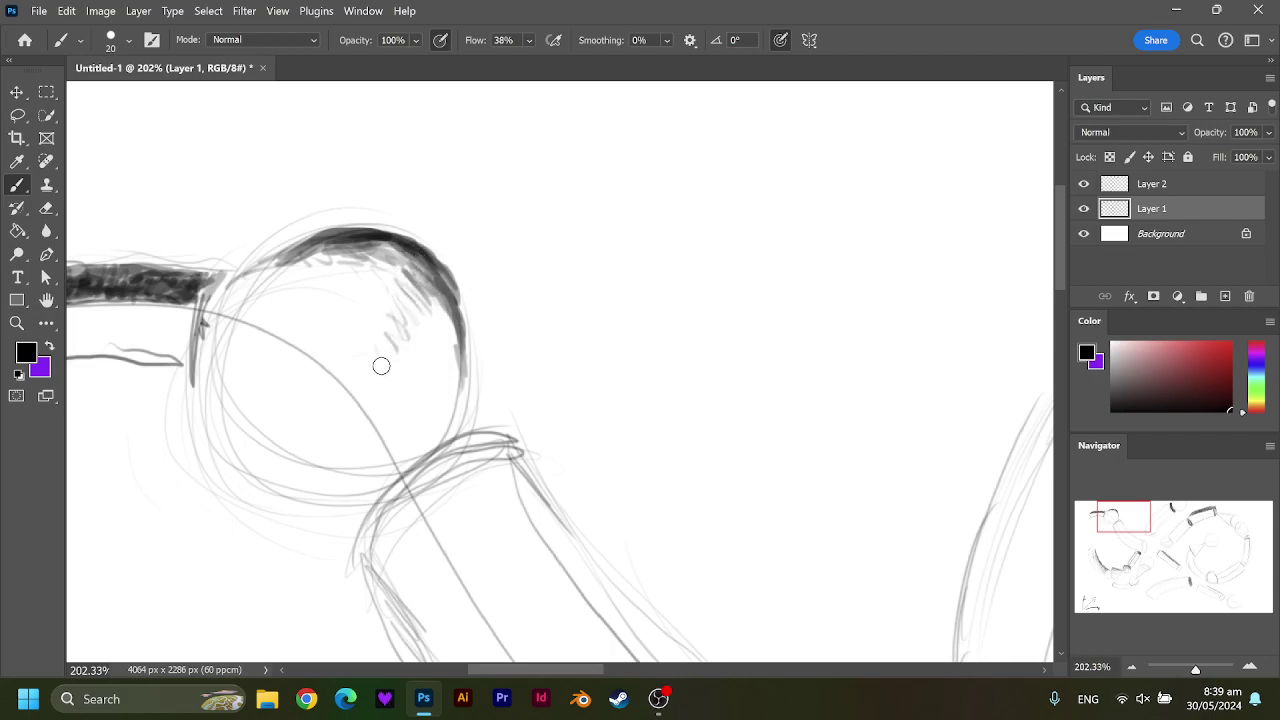
{"action": "left_click_drag", "start_coordinate": [383, 250], "coordinate": [374, 289]}
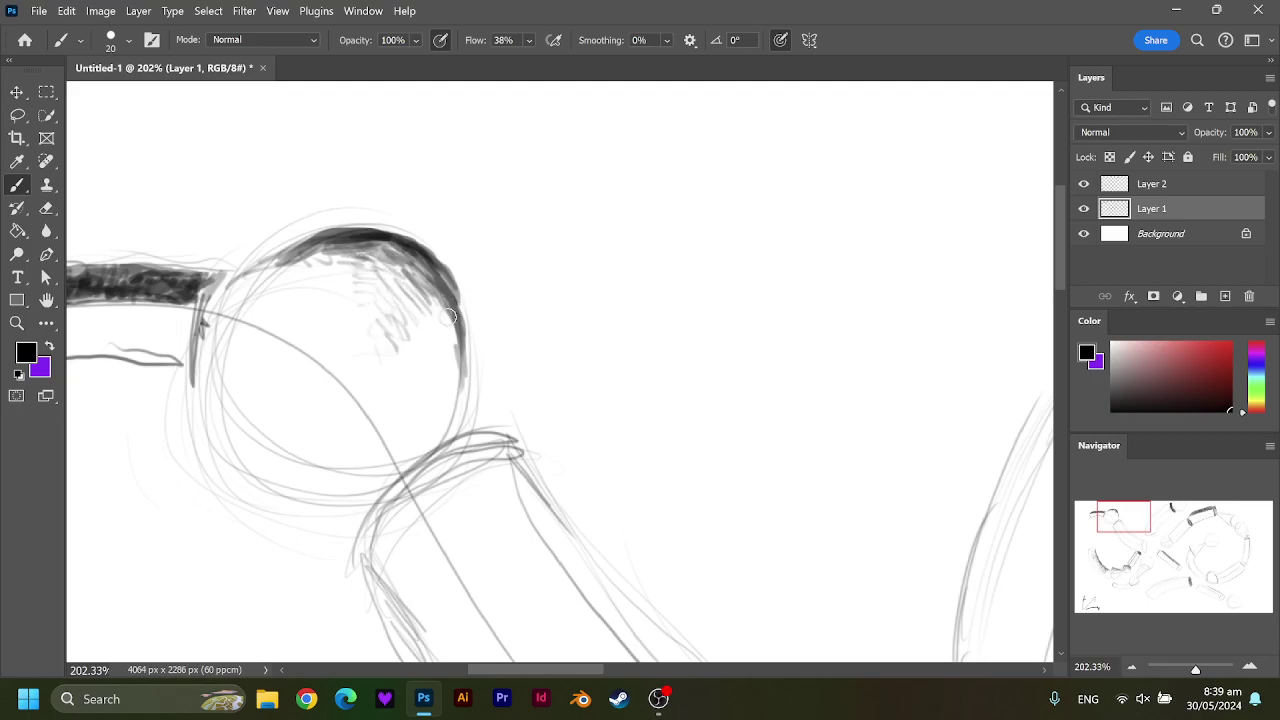
{"action": "left_click_drag", "start_coordinate": [462, 314], "coordinate": [444, 347]}
{"action": "left_click_drag", "start_coordinate": [424, 326], "coordinate": [410, 362]}
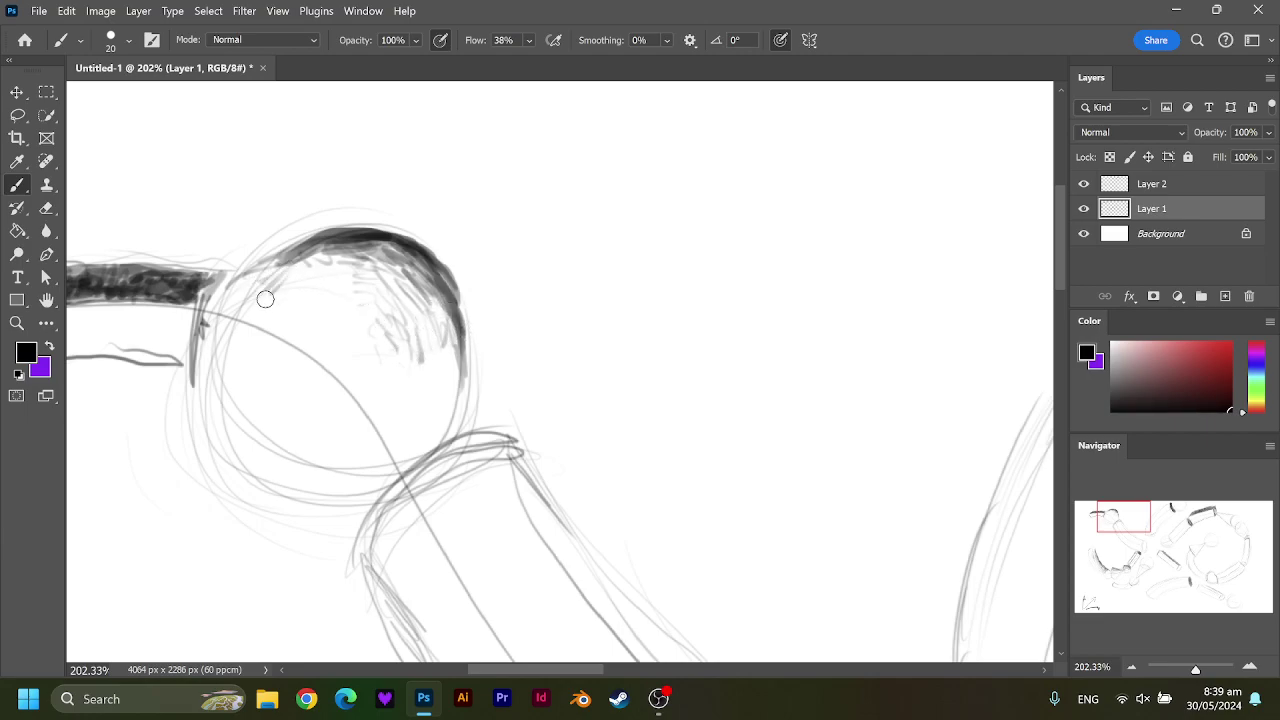
Hatch the sphere's upper-left and darken its outline where the arm meets it.
{"action": "mouse_move", "coordinate": [322, 288]}
{"action": "left_mouse_down"}
{"action": "mouse_move", "coordinate": [314, 306]}
{"action": "mouse_move", "coordinate": [292, 296]}
{"action": "left_mouse_up"}
{"action": "left_click_drag", "start_coordinate": [328, 256], "coordinate": [320, 300]}
{"action": "left_click_drag", "start_coordinate": [338, 318], "coordinate": [330, 340]}
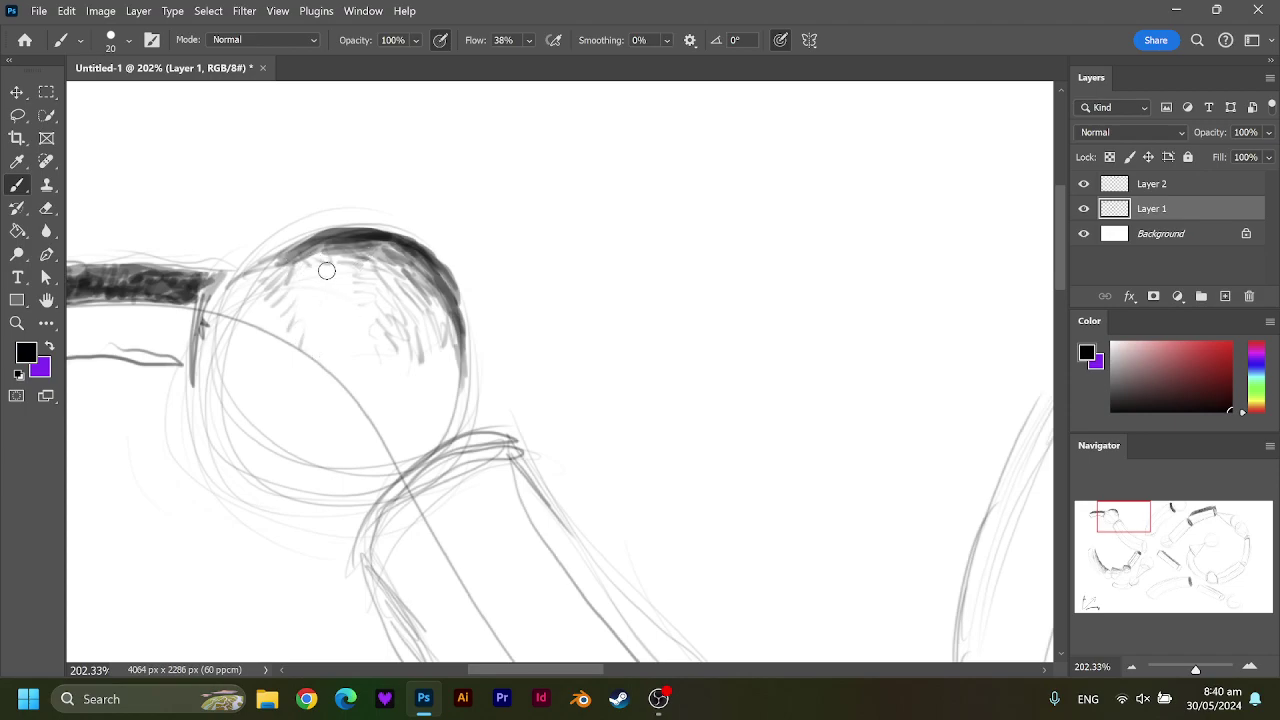
{"action": "left_click_drag", "start_coordinate": [344, 280], "coordinate": [324, 308]}
{"action": "mouse_move", "coordinate": [307, 259]}
{"action": "left_mouse_down"}
{"action": "mouse_move", "coordinate": [336, 304]}
{"action": "mouse_move", "coordinate": [246, 312]}
{"action": "mouse_move", "coordinate": [239, 277]}
{"action": "mouse_move", "coordinate": [214, 338]}
{"action": "left_mouse_up"}
{"action": "mouse_move", "coordinate": [240, 282]}
{"action": "left_mouse_down"}
{"action": "mouse_move", "coordinate": [218, 340]}
{"action": "mouse_move", "coordinate": [225, 298]}
{"action": "left_mouse_up"}
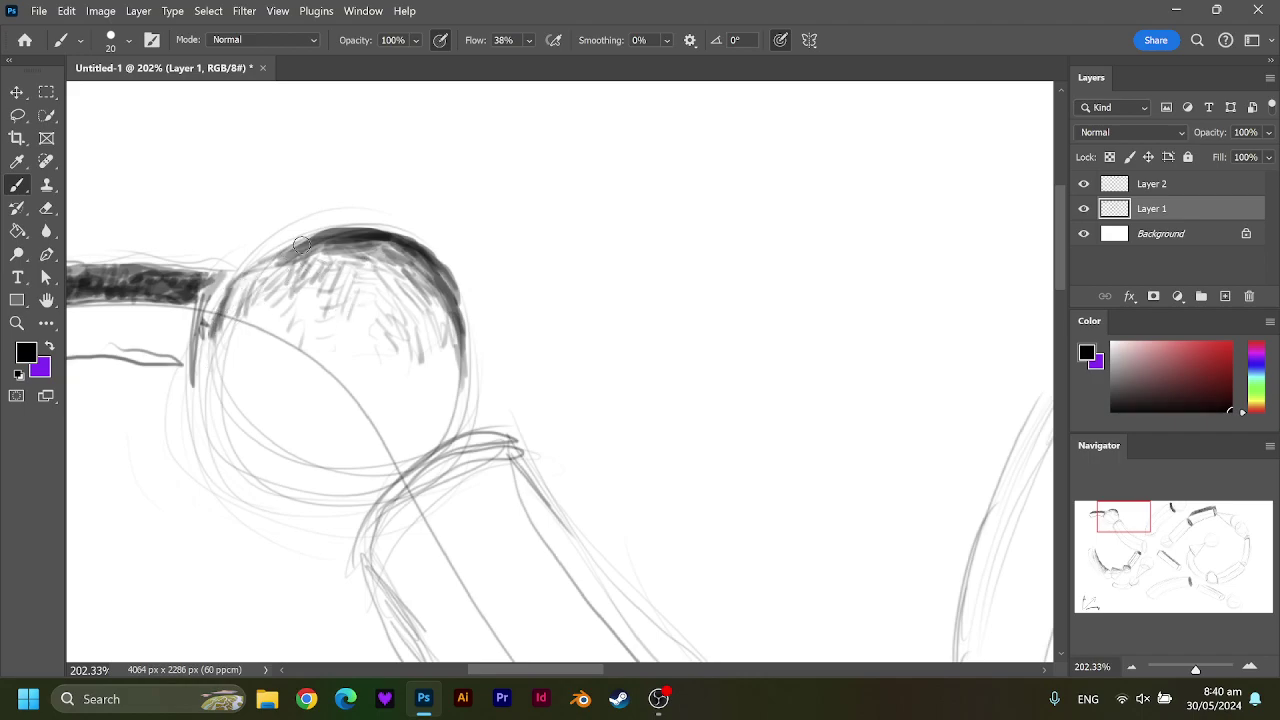
{"action": "mouse_move", "coordinate": [301, 244]}
{"action": "left_mouse_down"}
{"action": "mouse_move", "coordinate": [220, 305]}
{"action": "mouse_move", "coordinate": [218, 328]}
{"action": "left_mouse_up"}
{"action": "mouse_move", "coordinate": [262, 274]}
{"action": "left_mouse_down"}
{"action": "mouse_move", "coordinate": [218, 334]}
{"action": "mouse_move", "coordinate": [252, 326]}
{"action": "left_mouse_up"}
{"action": "mouse_move", "coordinate": [298, 284]}
{"action": "left_mouse_down"}
{"action": "mouse_move", "coordinate": [262, 322]}
{"action": "mouse_move", "coordinate": [286, 322]}
{"action": "mouse_move", "coordinate": [322, 352]}
{"action": "left_mouse_up"}
{"action": "left_click_drag", "start_coordinate": [288, 306], "coordinate": [246, 338]}
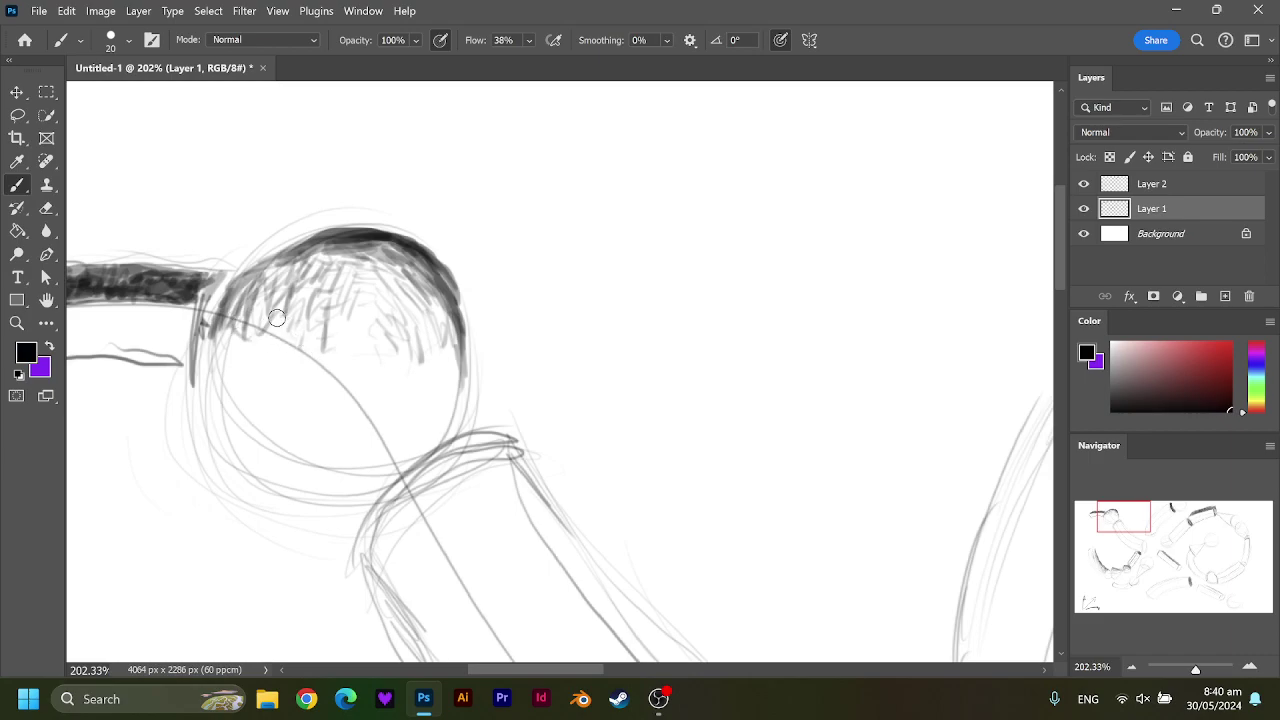
Extend the hatching across the sphere's upper middle and right side.
{"action": "mouse_move", "coordinate": [332, 250]}
{"action": "left_mouse_down"}
{"action": "mouse_move", "coordinate": [312, 290]}
{"action": "mouse_move", "coordinate": [340, 300]}
{"action": "left_mouse_up"}
{"action": "left_click_drag", "start_coordinate": [366, 282], "coordinate": [358, 345]}
{"action": "mouse_move", "coordinate": [306, 270]}
{"action": "left_mouse_down"}
{"action": "mouse_move", "coordinate": [294, 305]}
{"action": "mouse_move", "coordinate": [338, 340]}
{"action": "left_mouse_up"}
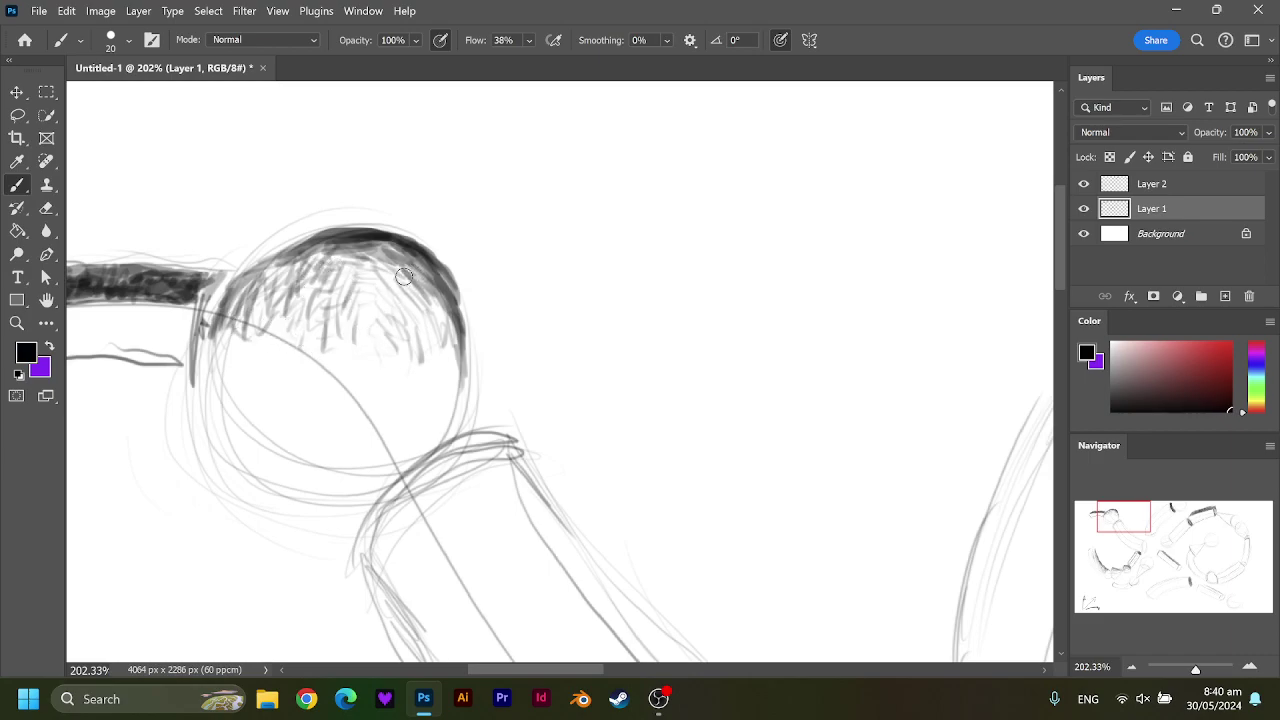
{"action": "left_click_drag", "start_coordinate": [386, 266], "coordinate": [372, 348]}
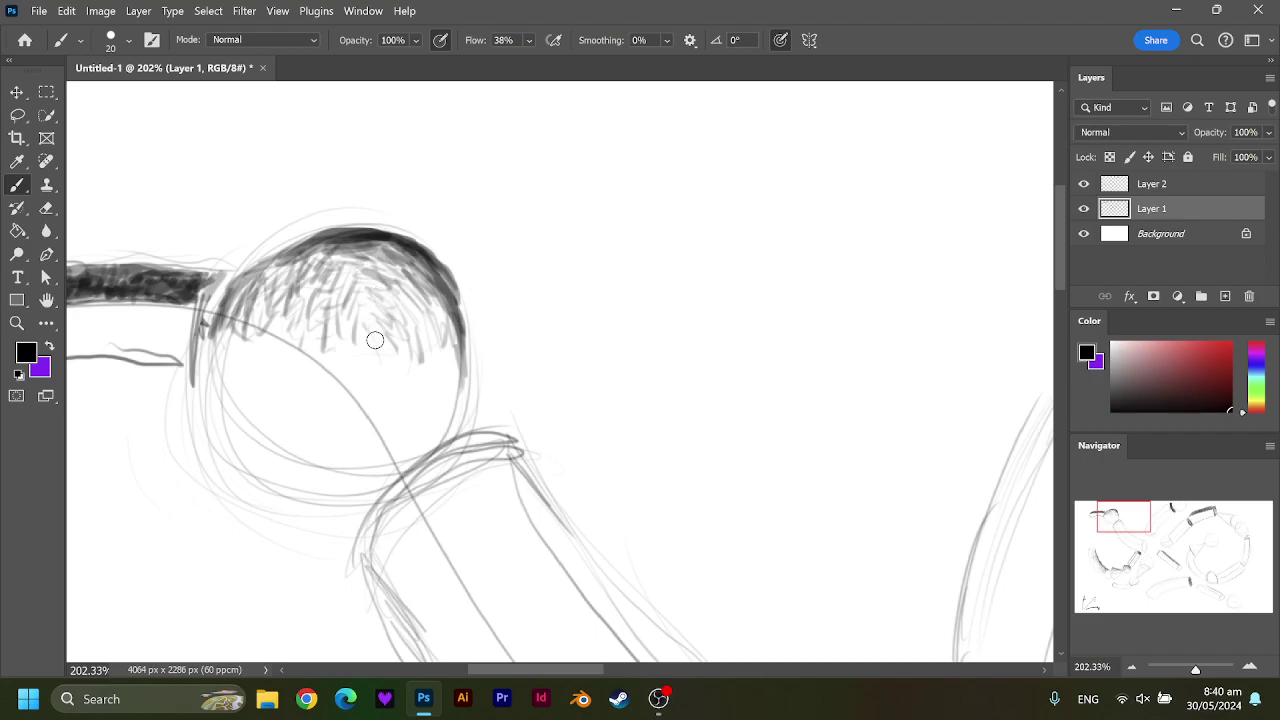
{"action": "left_click_drag", "start_coordinate": [376, 300], "coordinate": [360, 350]}
{"action": "left_click_drag", "start_coordinate": [428, 278], "coordinate": [418, 314]}
{"action": "mouse_move", "coordinate": [412, 300]}
{"action": "left_mouse_down"}
{"action": "mouse_move", "coordinate": [398, 338]}
{"action": "mouse_move", "coordinate": [452, 388]}
{"action": "mouse_move", "coordinate": [443, 396]}
{"action": "left_mouse_up"}
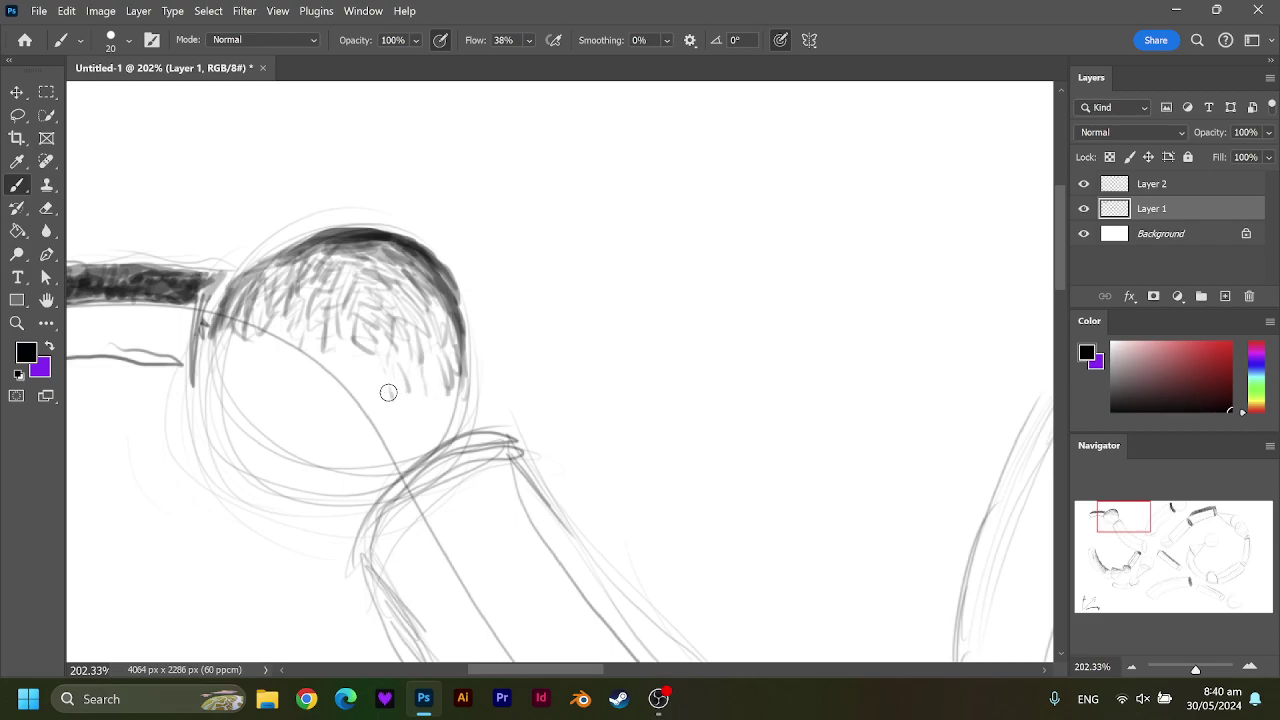
Darken the sphere's lower edges and lightly hatch its lower half.
{"action": "left_click_drag", "start_coordinate": [222, 338], "coordinate": [214, 394]}
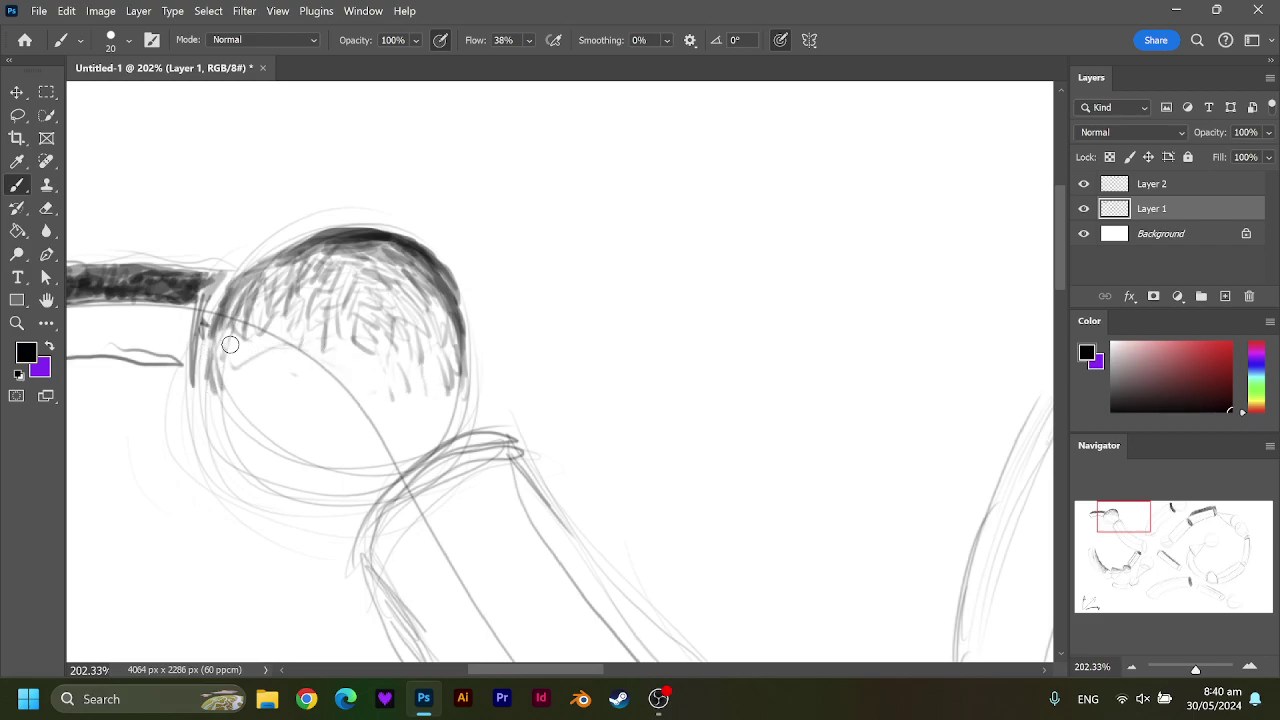
{"action": "left_click_drag", "start_coordinate": [438, 358], "coordinate": [430, 404]}
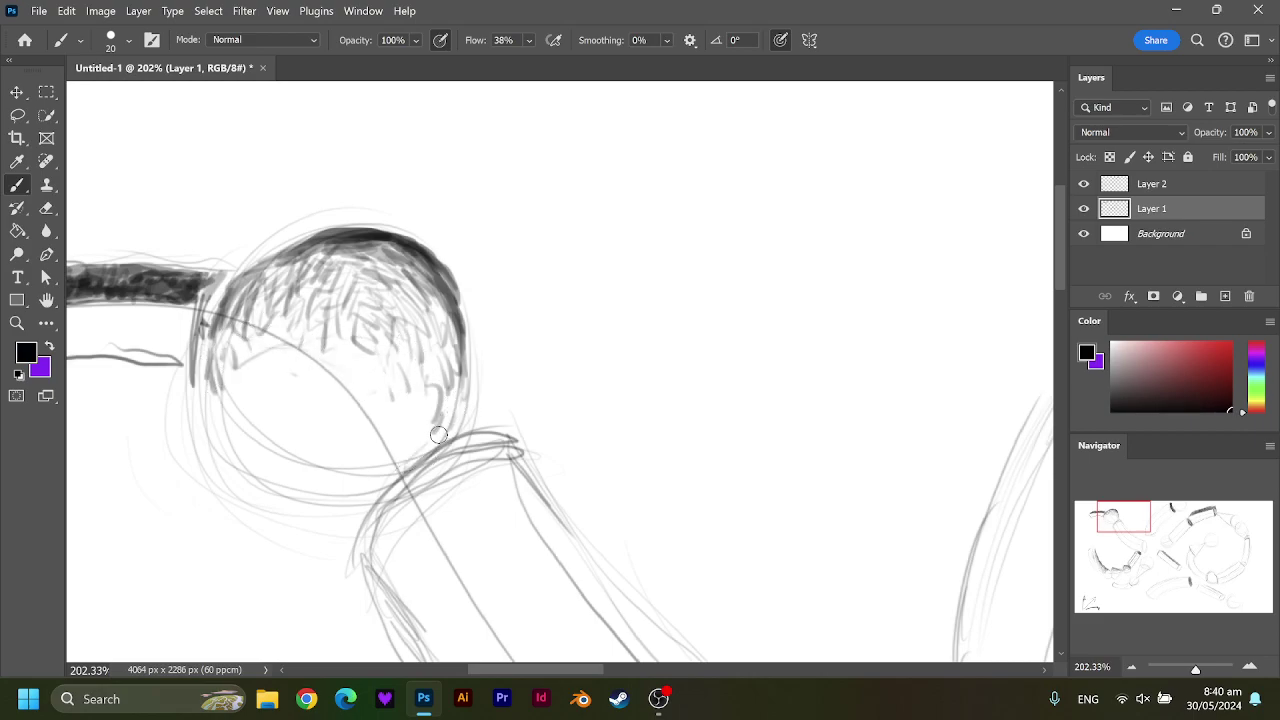
{"action": "left_click_drag", "start_coordinate": [438, 448], "coordinate": [388, 486]}
{"action": "mouse_move", "coordinate": [446, 380]}
{"action": "left_mouse_down"}
{"action": "mouse_move", "coordinate": [440, 424]}
{"action": "mouse_move", "coordinate": [393, 443]}
{"action": "left_mouse_up"}
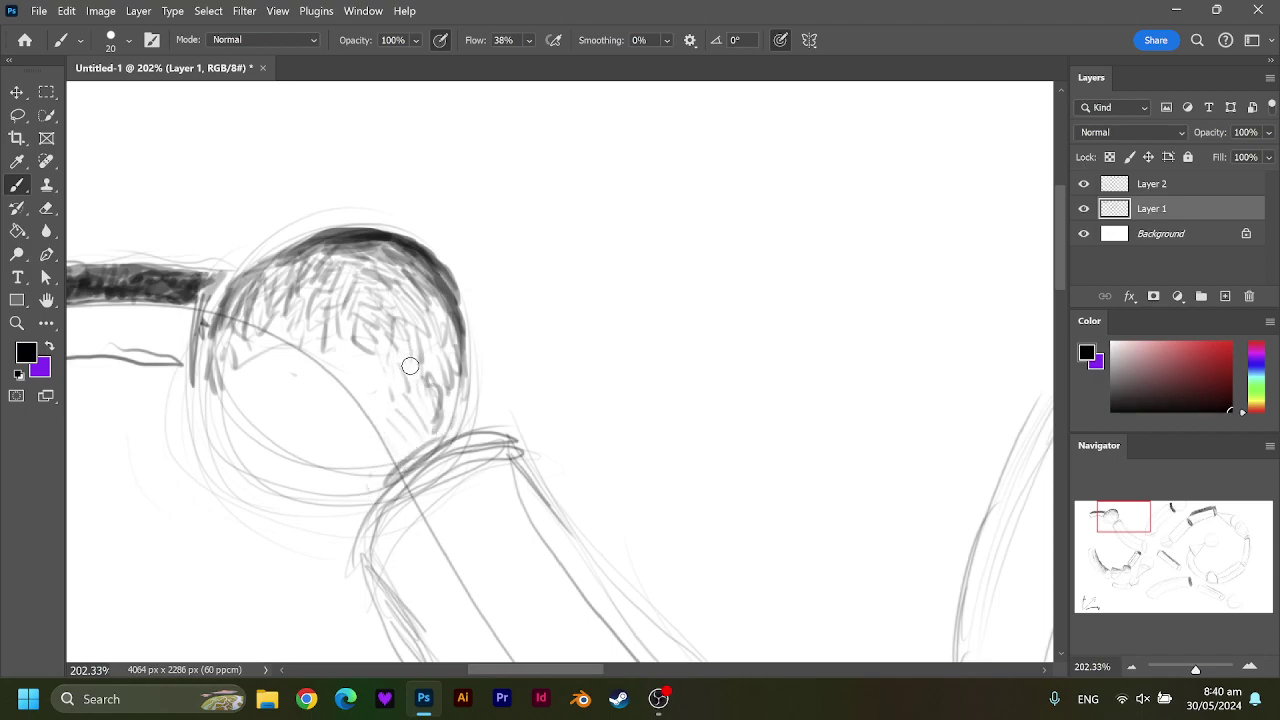
{"action": "left_click_drag", "start_coordinate": [410, 368], "coordinate": [368, 420]}
{"action": "mouse_move", "coordinate": [391, 378]}
{"action": "left_mouse_down"}
{"action": "mouse_move", "coordinate": [408, 442]}
{"action": "mouse_move", "coordinate": [357, 471]}
{"action": "left_mouse_up"}
{"action": "left_click_drag", "start_coordinate": [349, 409], "coordinate": [337, 429]}
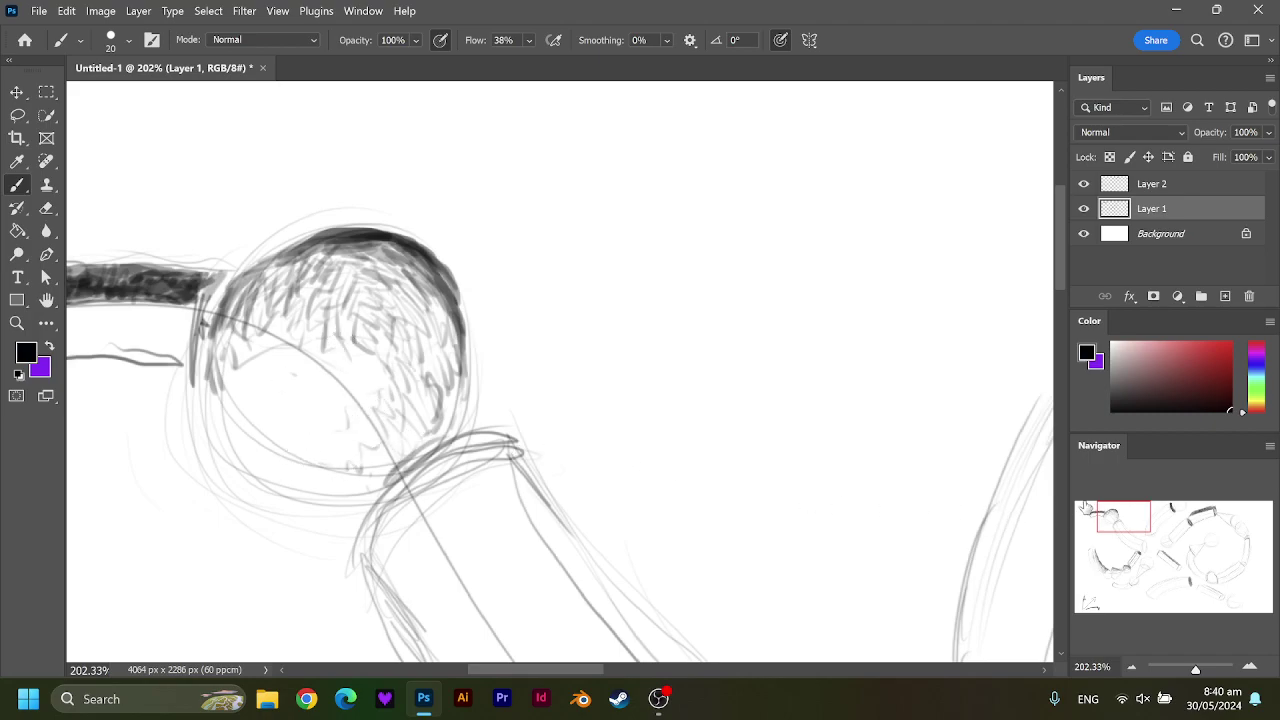
Add darker hatching across the sphere's top and right side, then pan to the long tube.
{"action": "left_click_drag", "start_coordinate": [1086, 507], "coordinate": [1081, 507]}
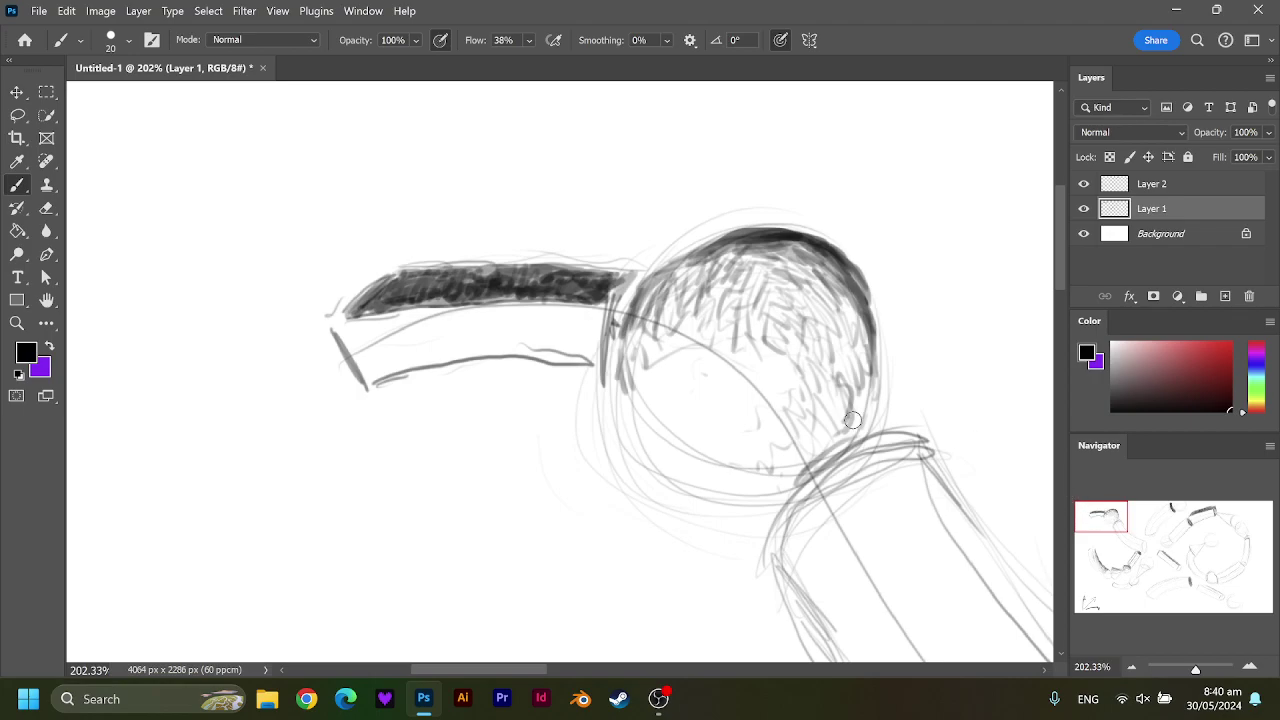
{"action": "mouse_move", "coordinate": [634, 292]}
{"action": "left_mouse_down"}
{"action": "mouse_move", "coordinate": [726, 245]}
{"action": "mouse_move", "coordinate": [650, 282]}
{"action": "mouse_move", "coordinate": [775, 246]}
{"action": "mouse_move", "coordinate": [741, 246]}
{"action": "mouse_move", "coordinate": [815, 255]}
{"action": "mouse_move", "coordinate": [820, 275]}
{"action": "mouse_move", "coordinate": [770, 302]}
{"action": "left_mouse_up"}
{"action": "mouse_move", "coordinate": [738, 248]}
{"action": "left_mouse_down"}
{"action": "mouse_move", "coordinate": [770, 272]}
{"action": "mouse_move", "coordinate": [752, 326]}
{"action": "left_mouse_up"}
{"action": "mouse_move", "coordinate": [716, 266]}
{"action": "left_mouse_down"}
{"action": "mouse_move", "coordinate": [742, 259]}
{"action": "mouse_move", "coordinate": [722, 298]}
{"action": "mouse_move", "coordinate": [735, 322]}
{"action": "left_mouse_up"}
{"action": "mouse_move", "coordinate": [680, 258]}
{"action": "left_mouse_down"}
{"action": "mouse_move", "coordinate": [716, 272]}
{"action": "mouse_move", "coordinate": [703, 306]}
{"action": "mouse_move", "coordinate": [690, 318]}
{"action": "mouse_move", "coordinate": [648, 298]}
{"action": "mouse_move", "coordinate": [668, 330]}
{"action": "mouse_move", "coordinate": [642, 318]}
{"action": "left_mouse_up"}
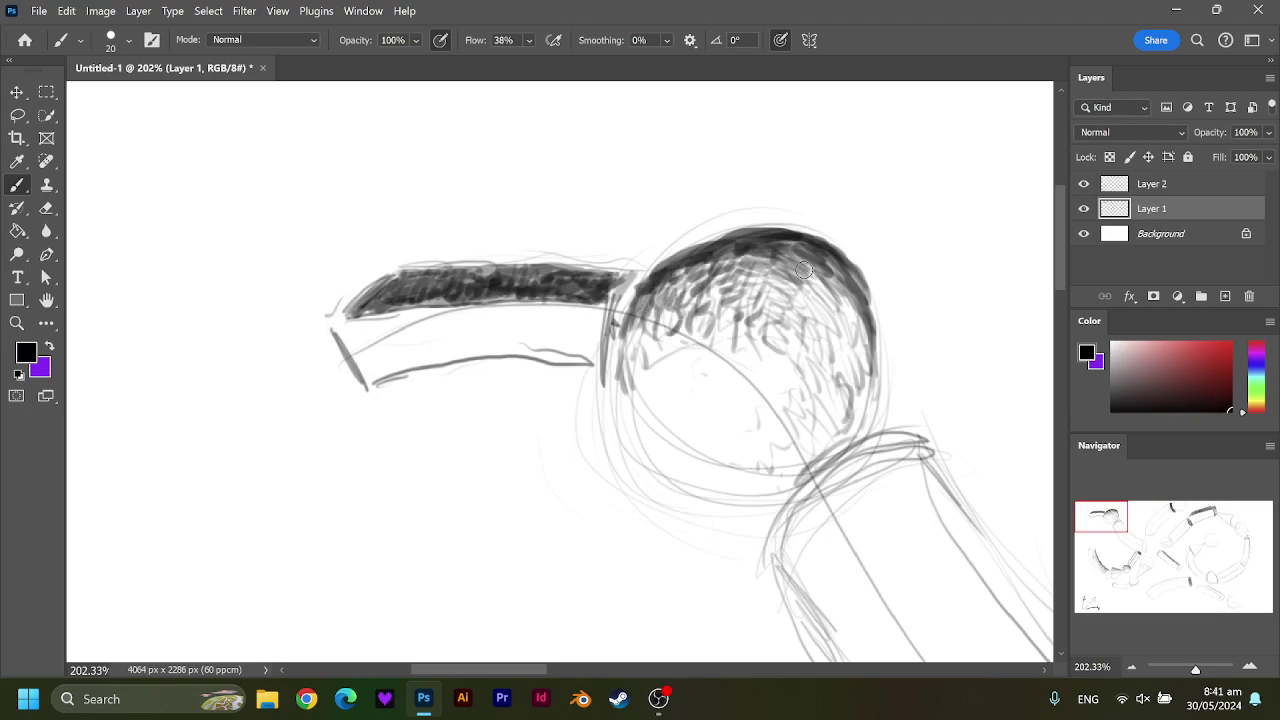
{"action": "left_click_drag", "start_coordinate": [784, 266], "coordinate": [802, 330]}
{"action": "left_click_drag", "start_coordinate": [770, 240], "coordinate": [770, 342]}
{"action": "mouse_move", "coordinate": [853, 296]}
{"action": "left_mouse_down"}
{"action": "mouse_move", "coordinate": [826, 268]}
{"action": "mouse_move", "coordinate": [796, 354]}
{"action": "mouse_move", "coordinate": [853, 329]}
{"action": "mouse_move", "coordinate": [828, 360]}
{"action": "mouse_move", "coordinate": [848, 404]}
{"action": "mouse_move", "coordinate": [812, 420]}
{"action": "left_mouse_up"}
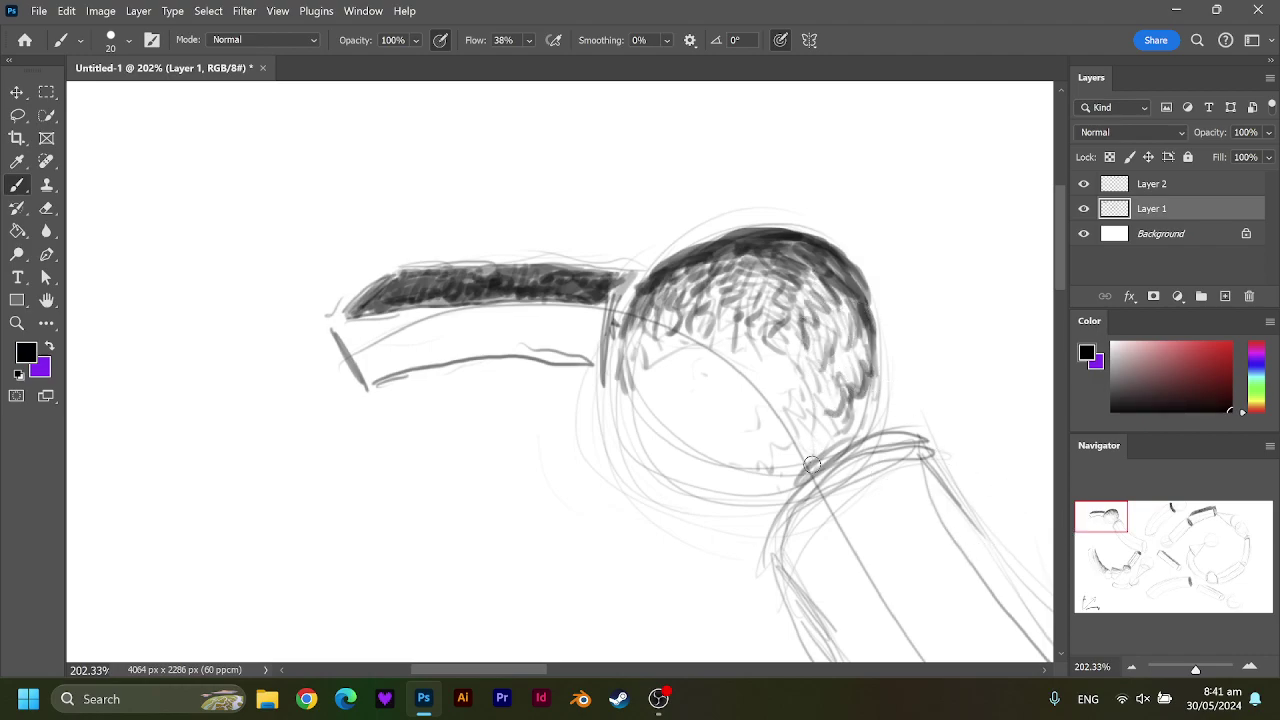
{"action": "mouse_move", "coordinate": [1114, 527]}
{"action": "left_mouse_down"}
{"action": "mouse_move", "coordinate": [1152, 553]}
{"action": "mouse_move", "coordinate": [1130, 578]}
{"action": "mouse_move", "coordinate": [1120, 568]}
{"action": "left_mouse_up"}
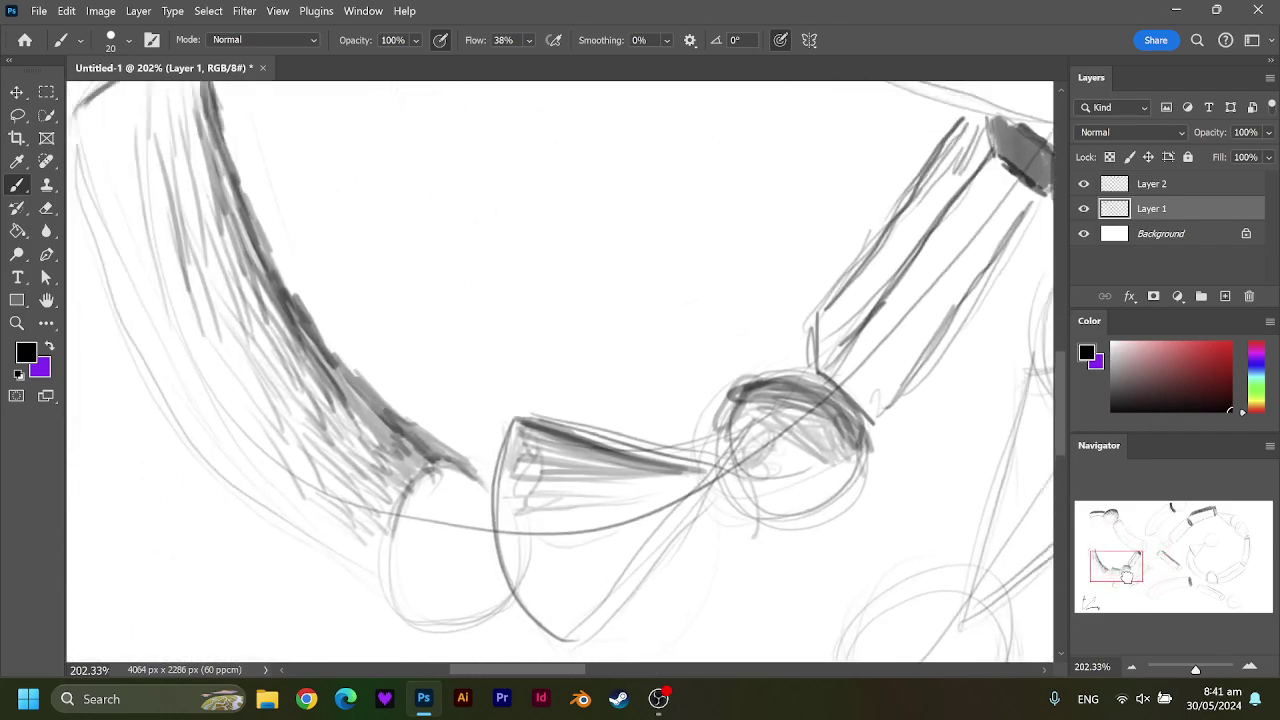
Darken the curved segment's tip and the cone's left edge, then undo the last strokes.
{"action": "mouse_move", "coordinate": [393, 245]}
{"action": "left_mouse_down"}
{"action": "mouse_move", "coordinate": [400, 209]}
{"action": "mouse_move", "coordinate": [397, 234]}
{"action": "mouse_move", "coordinate": [380, 214]}
{"action": "mouse_move", "coordinate": [357, 244]}
{"action": "mouse_move", "coordinate": [400, 210]}
{"action": "mouse_move", "coordinate": [405, 240]}
{"action": "left_mouse_up"}
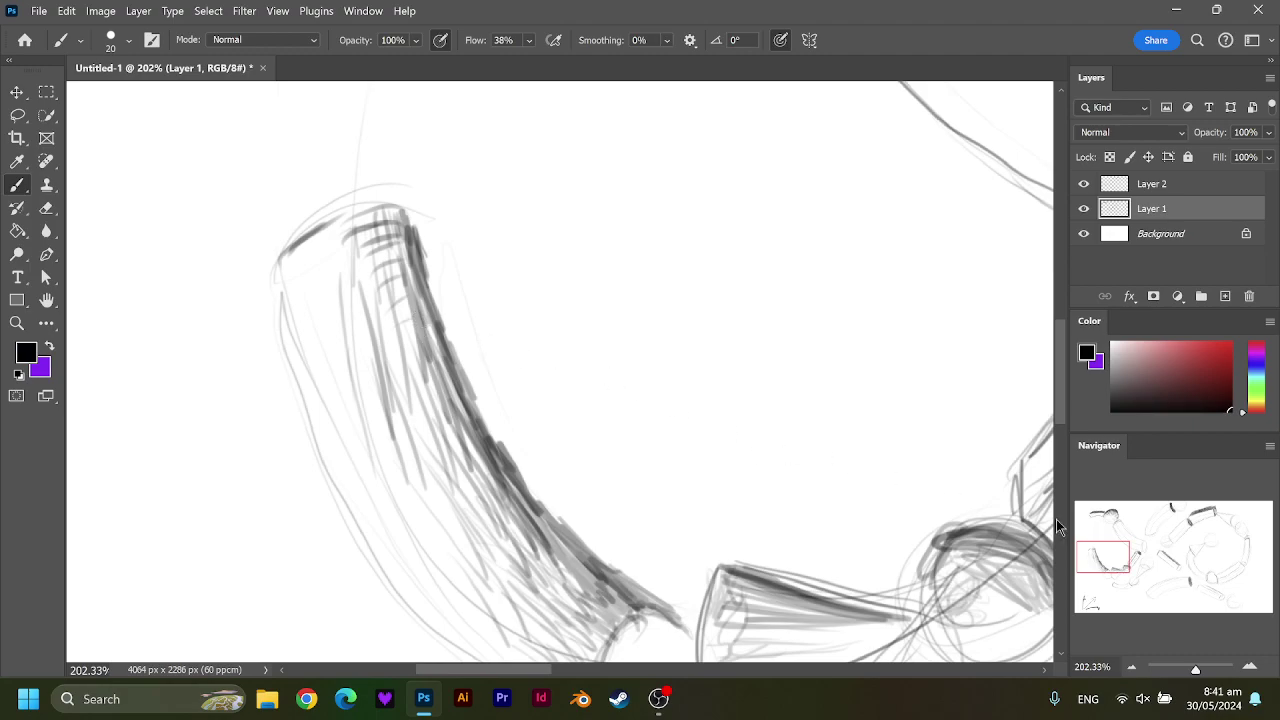
{"action": "mouse_move", "coordinate": [1083, 570]}
{"action": "left_mouse_down"}
{"action": "mouse_move", "coordinate": [1121, 587]}
{"action": "mouse_move", "coordinate": [1121, 576]}
{"action": "left_mouse_up"}
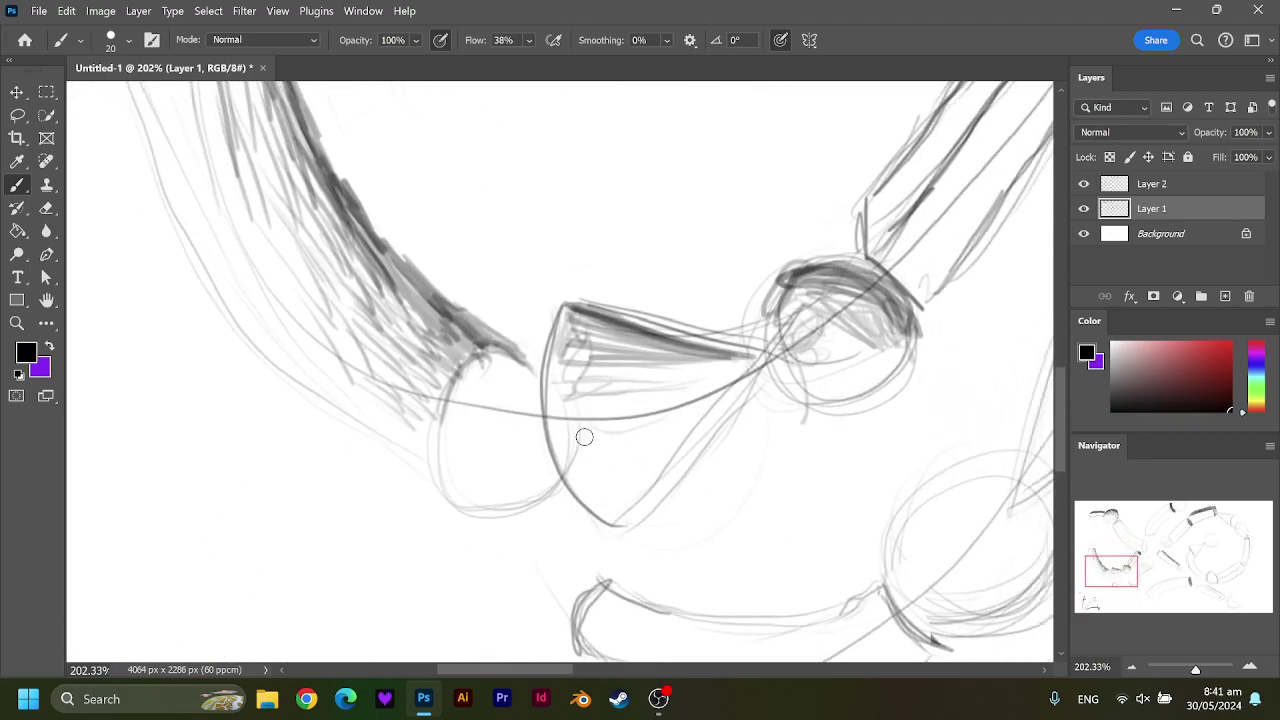
{"action": "mouse_move", "coordinate": [481, 374]}
{"action": "left_mouse_down"}
{"action": "mouse_move", "coordinate": [524, 356]}
{"action": "mouse_move", "coordinate": [540, 460]}
{"action": "left_mouse_up"}
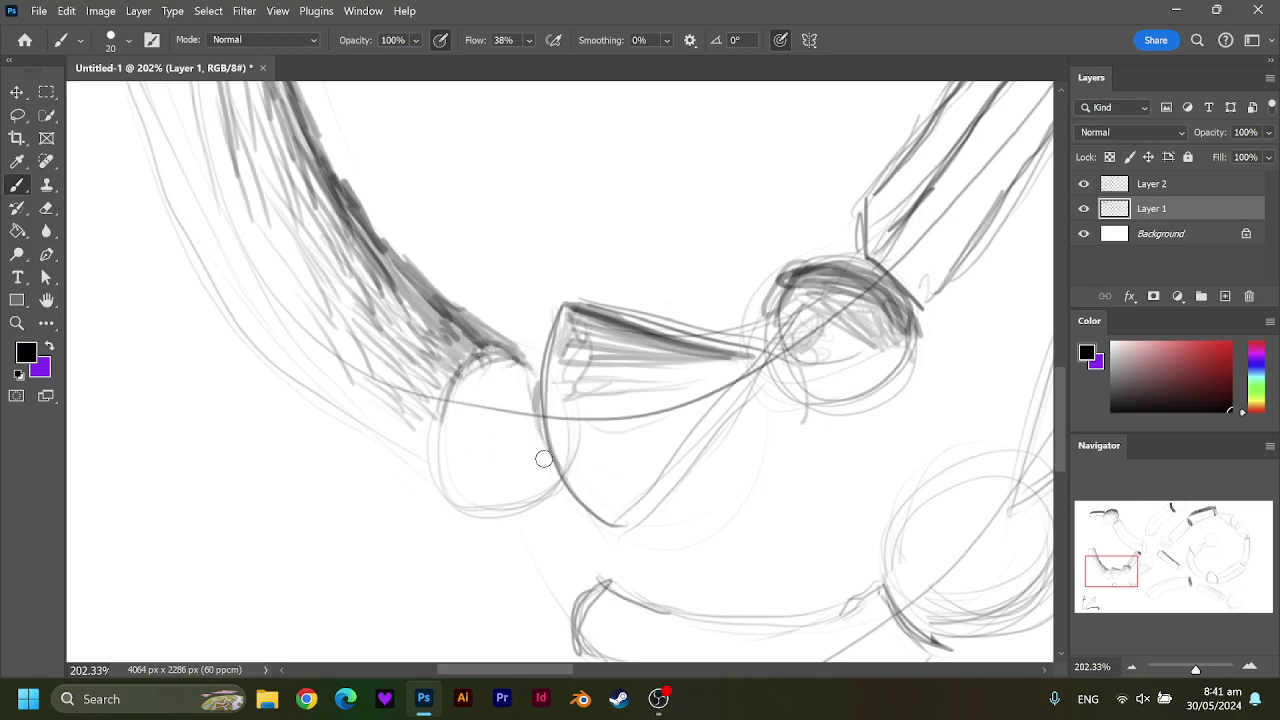
{"action": "mouse_move", "coordinate": [528, 372]}
{"action": "left_mouse_down"}
{"action": "mouse_move", "coordinate": [540, 480]}
{"action": "mouse_move", "coordinate": [536, 466]}
{"action": "left_mouse_up"}
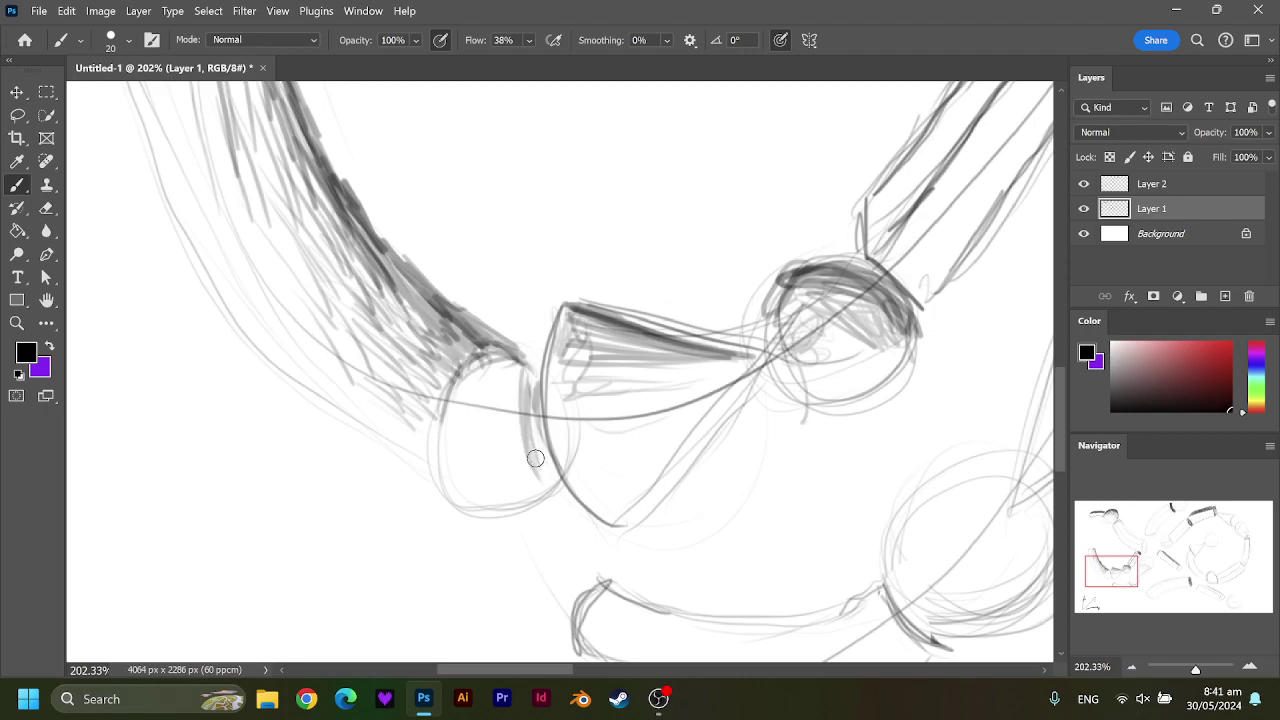
{"action": "left_click_drag", "start_coordinate": [528, 420], "coordinate": [550, 476]}
{"action": "left_click_drag", "start_coordinate": [524, 380], "coordinate": [538, 470]}
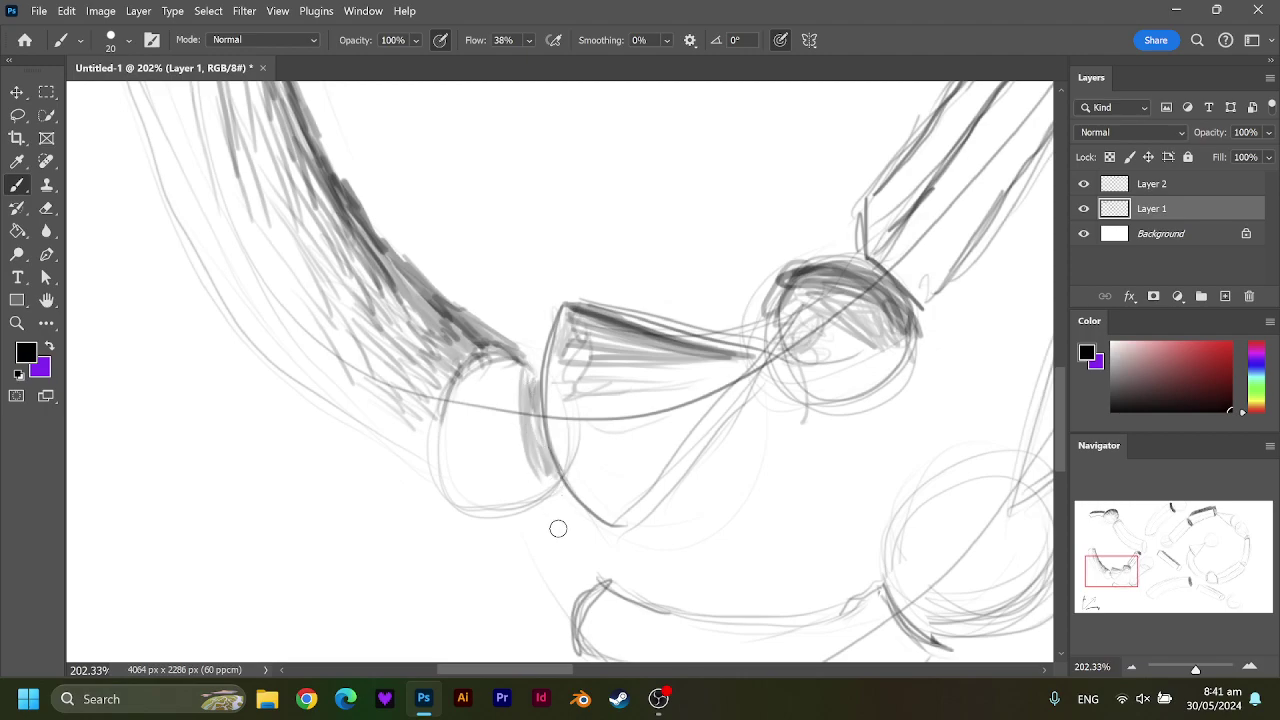
{"action": "key", "text": "ctrl+z"}
{"action": "key", "text": "ctrl+z"}
{"action": "key", "text": "ctrl+z"}
{"action": "key", "text": "ctrl+z"}
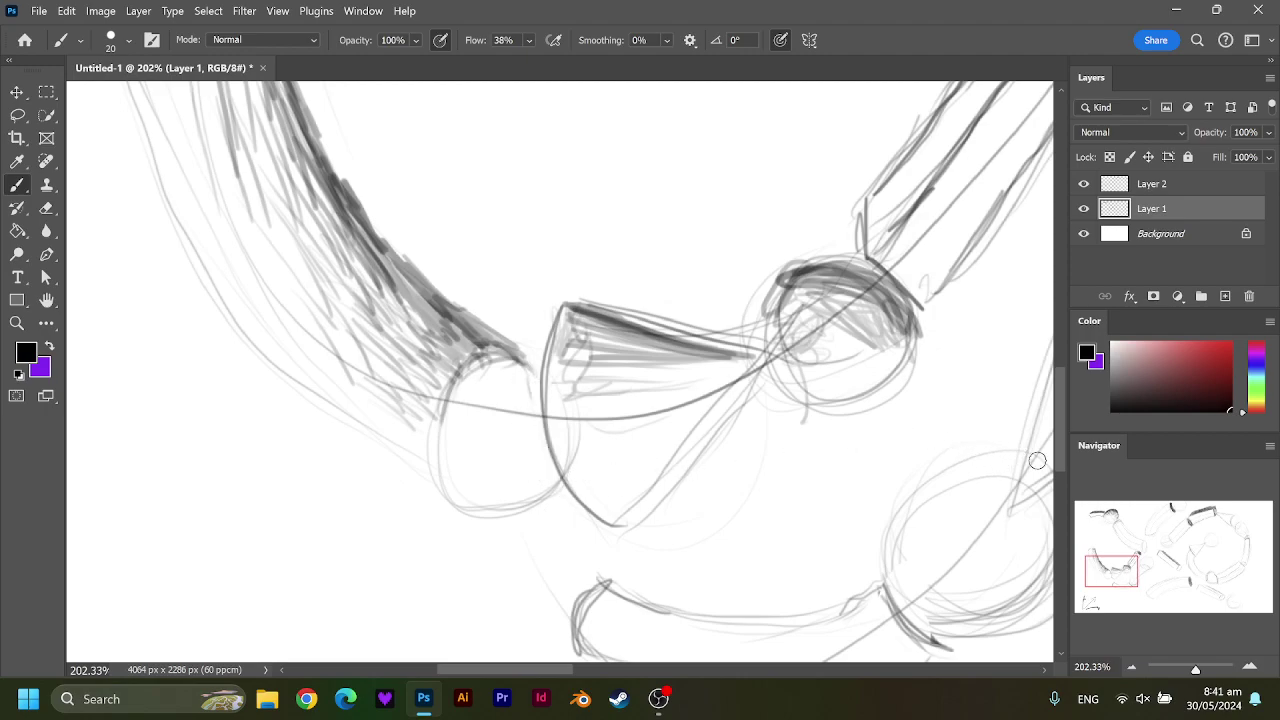
{"action": "mouse_move", "coordinate": [1082, 512]}
{"action": "left_mouse_down"}
{"action": "mouse_move", "coordinate": [1135, 525]}
{"action": "mouse_move", "coordinate": [1179, 510]}
{"action": "mouse_move", "coordinate": [1085, 520]}
{"action": "left_mouse_up"}
Switch the colour to red and start red zigzag hatching along the curved tube's outline.
{"action": "left_click_drag", "start_coordinate": [1202, 396], "coordinate": [1248, 296]}
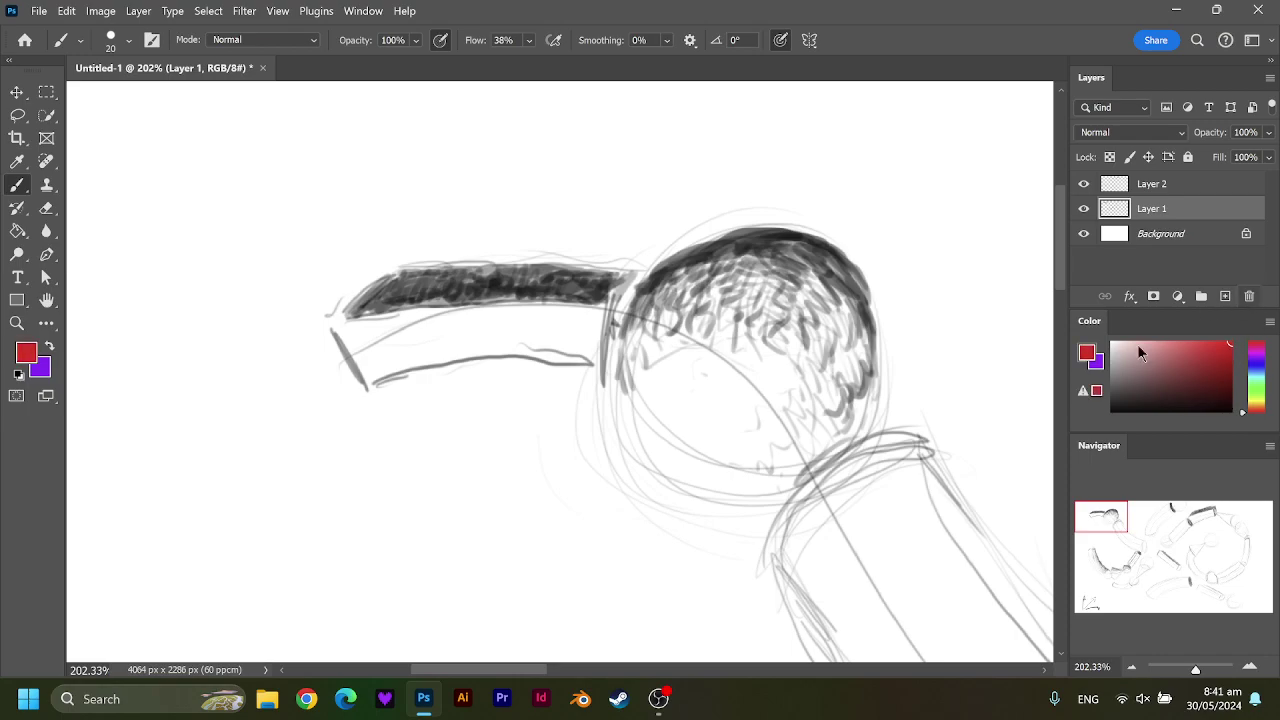
{"action": "left_click_drag", "start_coordinate": [1100, 520], "coordinate": [1101, 574]}
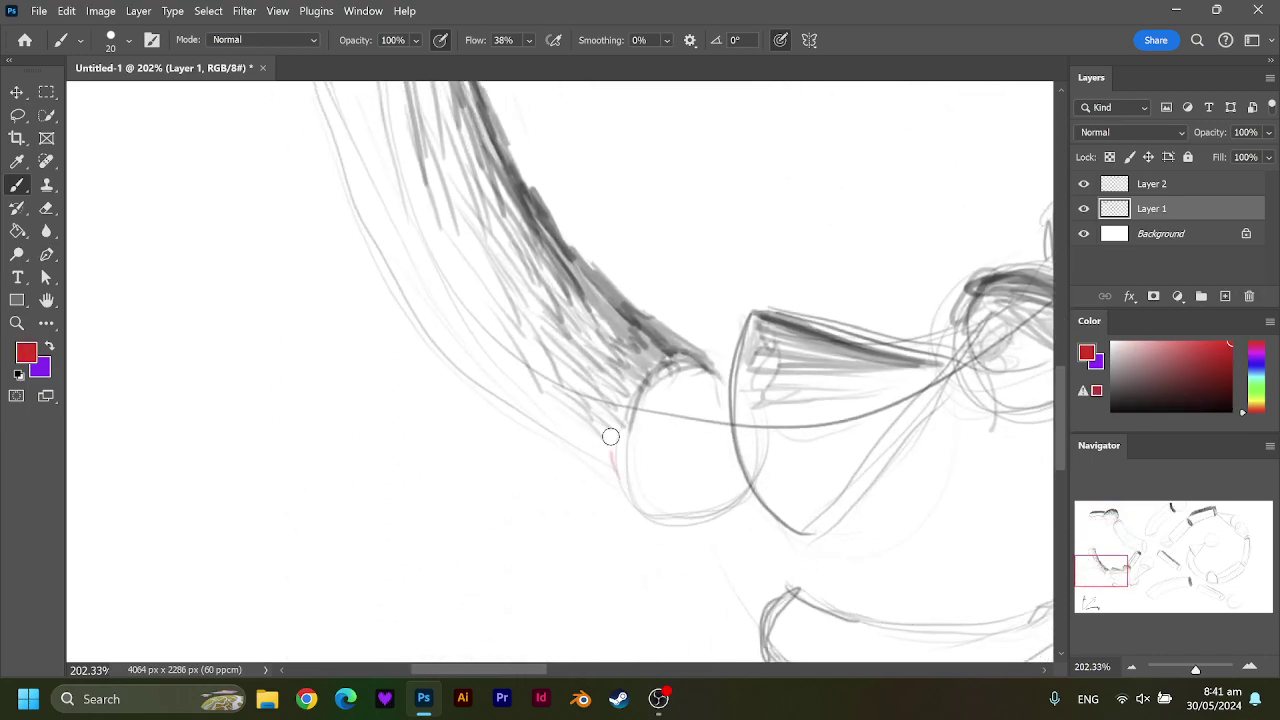
{"action": "mouse_move", "coordinate": [606, 428]}
{"action": "left_mouse_down"}
{"action": "mouse_move", "coordinate": [616, 470]}
{"action": "mouse_move", "coordinate": [589, 458]}
{"action": "left_mouse_up"}
{"action": "mouse_move", "coordinate": [1120, 549]}
{"action": "left_mouse_down"}
{"action": "mouse_move", "coordinate": [1120, 538]}
{"action": "mouse_move", "coordinate": [1101, 549]}
{"action": "left_mouse_up"}
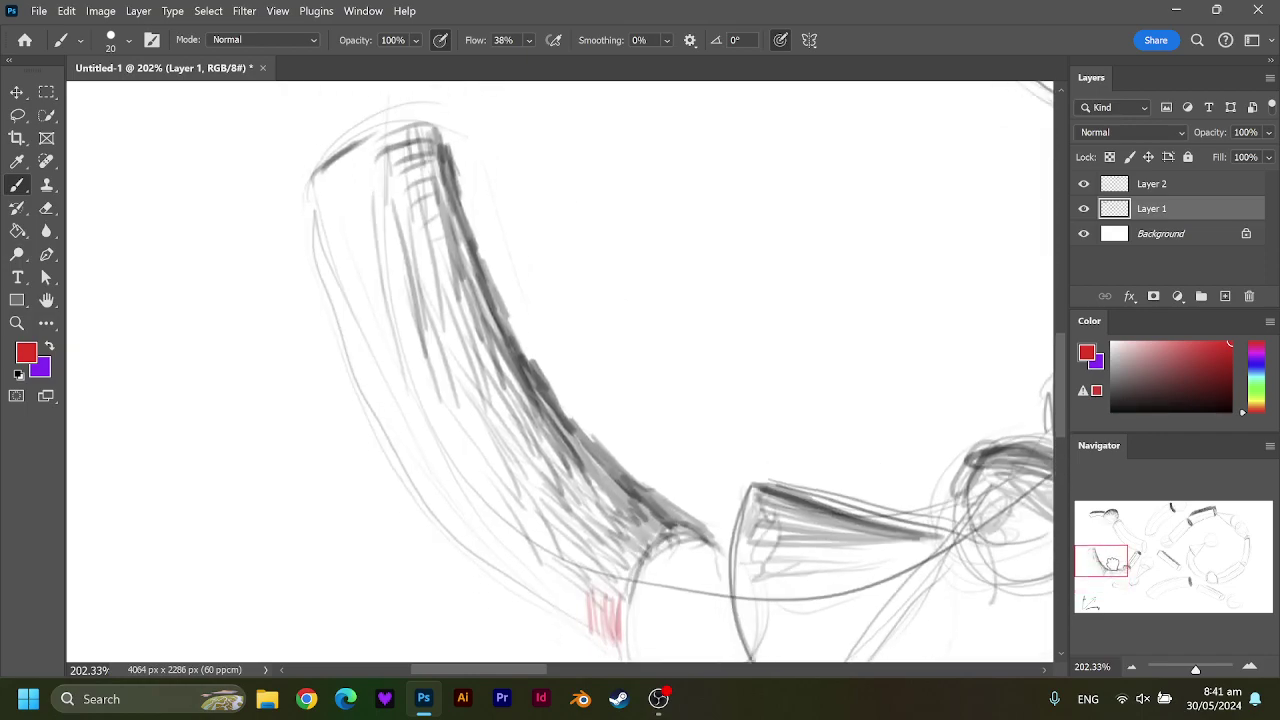
{"action": "left_click_drag", "start_coordinate": [576, 567], "coordinate": [579, 605]}
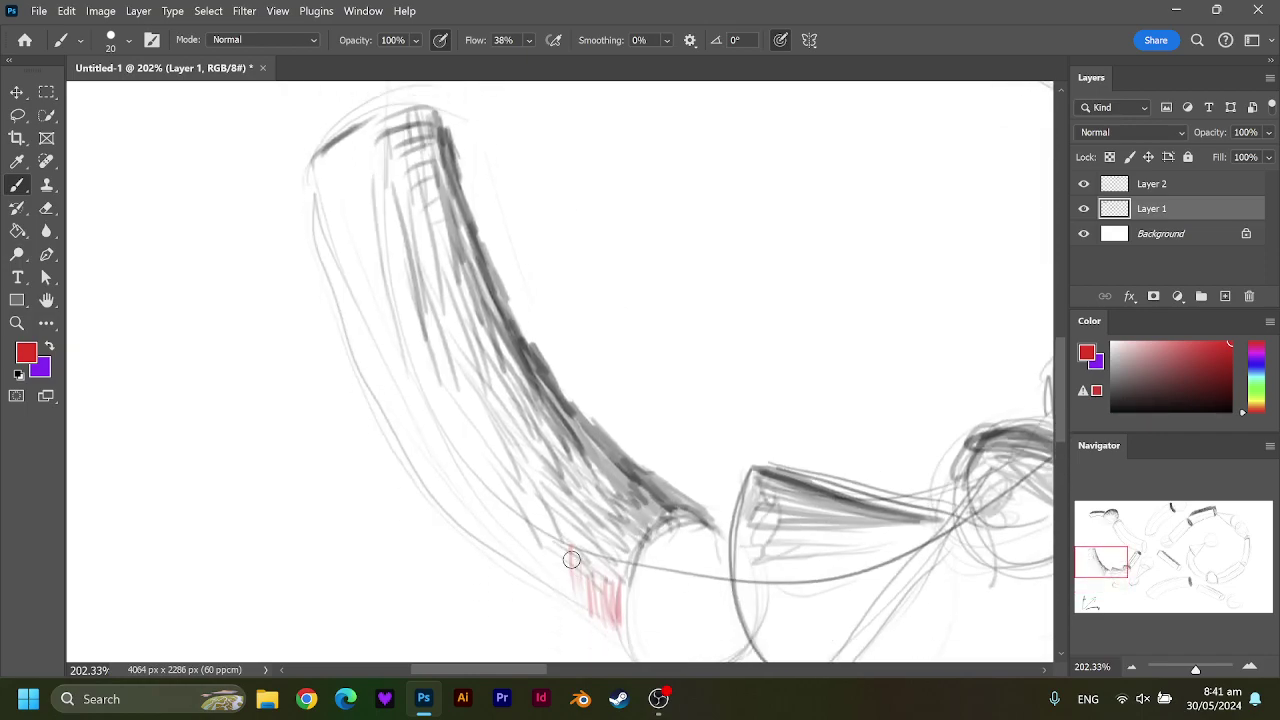
{"action": "mouse_move", "coordinate": [542, 547]}
{"action": "left_mouse_down"}
{"action": "mouse_move", "coordinate": [525, 530]}
{"action": "mouse_move", "coordinate": [491, 531]}
{"action": "mouse_move", "coordinate": [480, 503]}
{"action": "mouse_move", "coordinate": [449, 492]}
{"action": "mouse_move", "coordinate": [423, 428]}
{"action": "mouse_move", "coordinate": [395, 426]}
{"action": "left_mouse_up"}
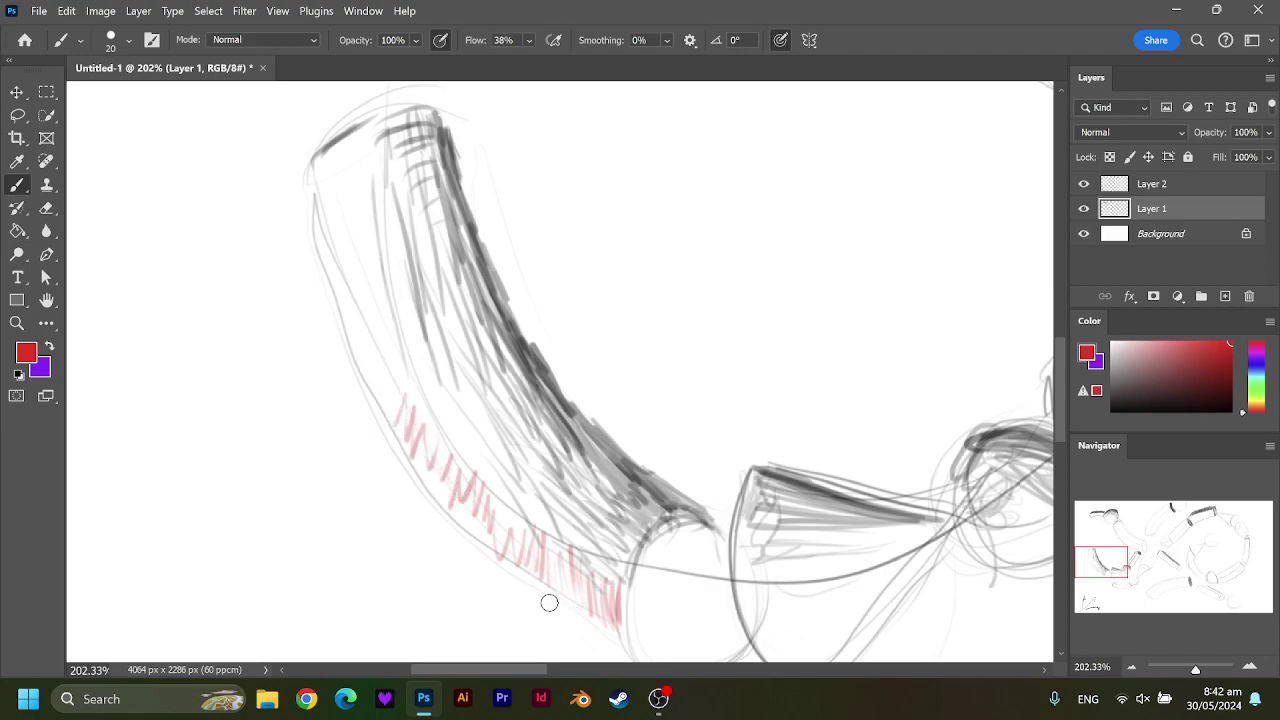
Run a red line up the tube's outer edge and densify hatching near its lower end.
{"action": "mouse_move", "coordinate": [614, 628]}
{"action": "left_mouse_down"}
{"action": "mouse_move", "coordinate": [451, 516]}
{"action": "mouse_move", "coordinate": [502, 547]}
{"action": "left_mouse_up"}
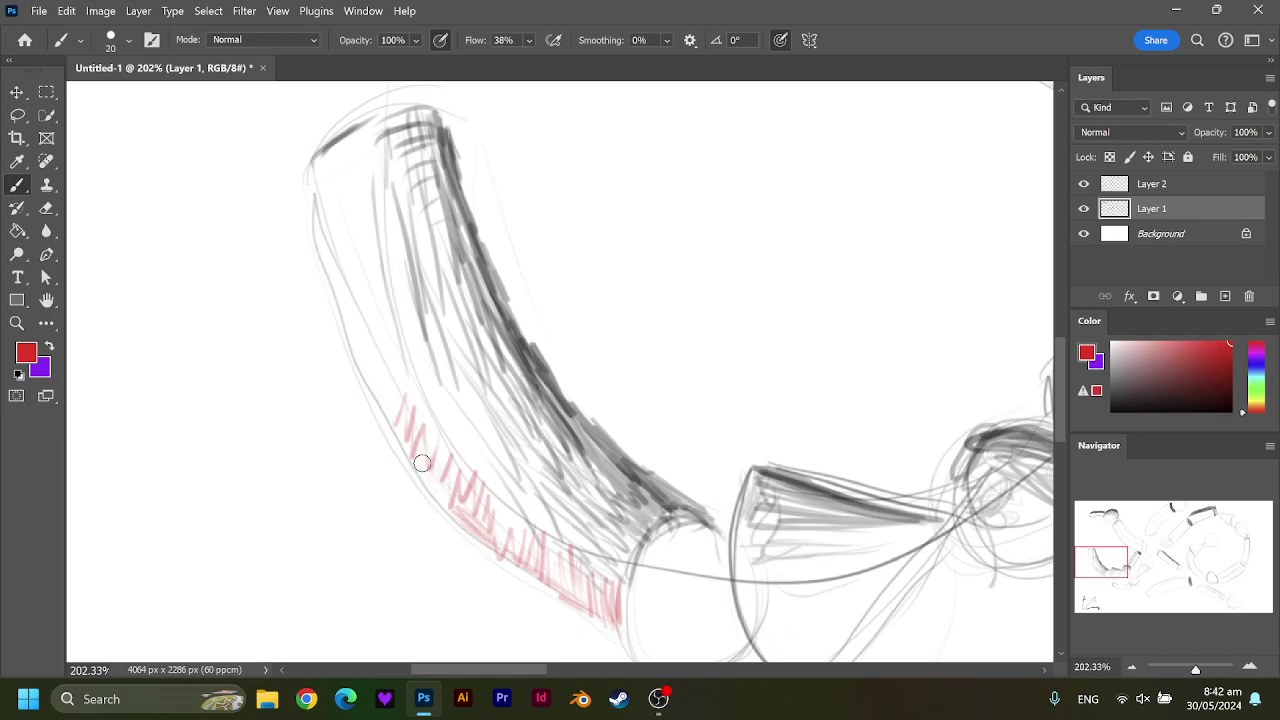
{"action": "left_click_drag", "start_coordinate": [421, 463], "coordinate": [450, 510]}
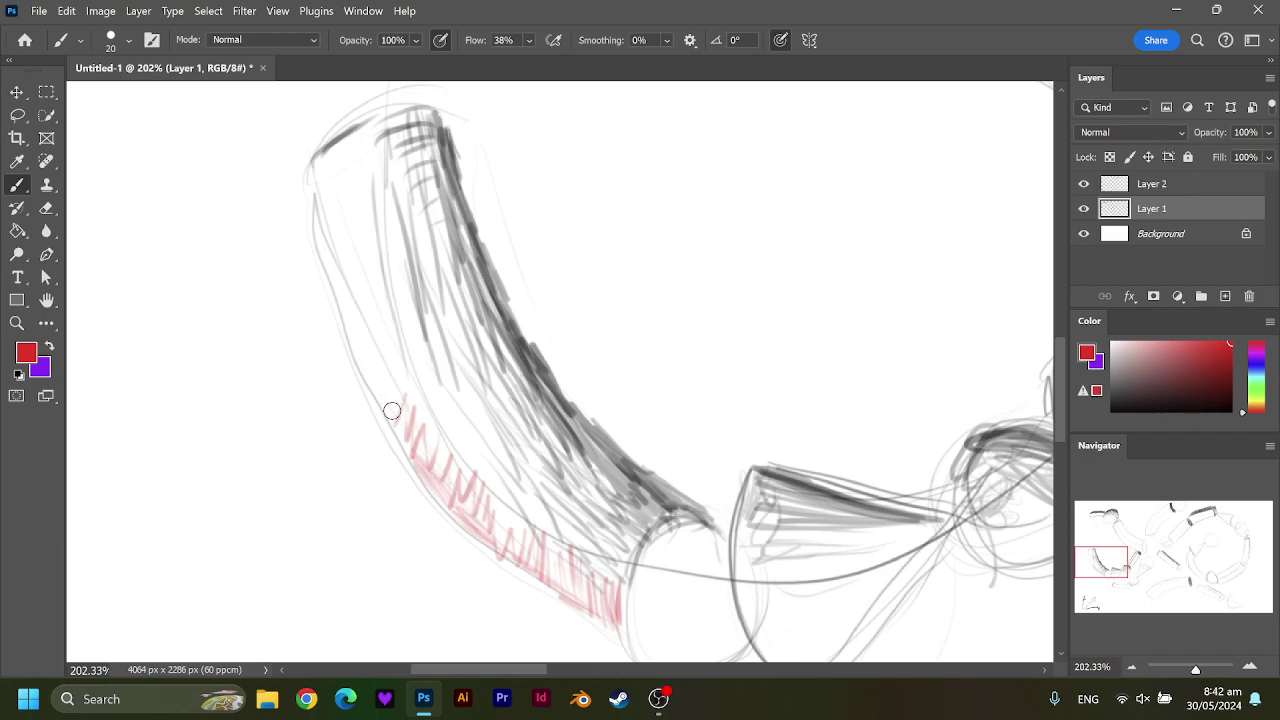
{"action": "mouse_move", "coordinate": [392, 406]}
{"action": "left_mouse_down"}
{"action": "mouse_move", "coordinate": [351, 349]}
{"action": "mouse_move", "coordinate": [318, 223]}
{"action": "left_mouse_up"}
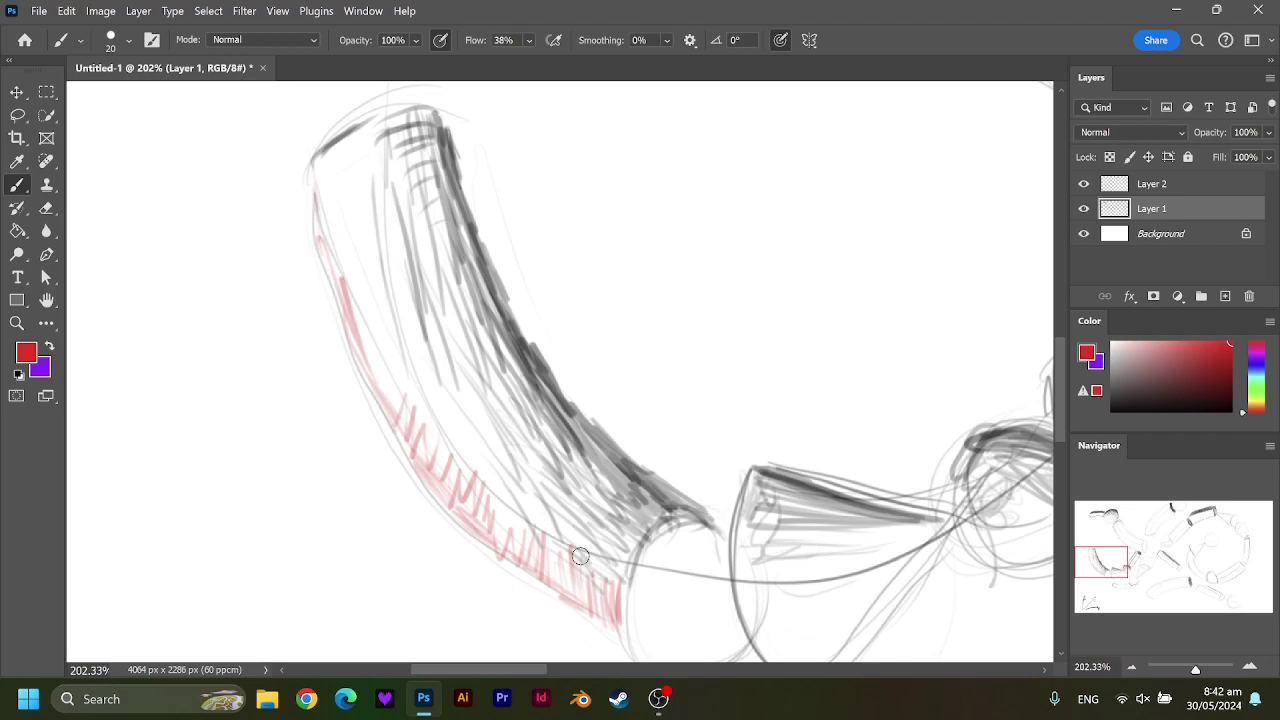
{"action": "mouse_move", "coordinate": [606, 570]}
{"action": "left_mouse_down"}
{"action": "mouse_move", "coordinate": [600, 540]}
{"action": "mouse_move", "coordinate": [618, 535]}
{"action": "mouse_move", "coordinate": [594, 609]}
{"action": "mouse_move", "coordinate": [612, 598]}
{"action": "mouse_move", "coordinate": [620, 540]}
{"action": "left_mouse_up"}
{"action": "mouse_move", "coordinate": [558, 586]}
{"action": "left_mouse_down"}
{"action": "mouse_move", "coordinate": [540, 572]}
{"action": "mouse_move", "coordinate": [560, 532]}
{"action": "mouse_move", "coordinate": [586, 526]}
{"action": "left_mouse_up"}
{"action": "mouse_move", "coordinate": [497, 562]}
{"action": "left_mouse_down"}
{"action": "mouse_move", "coordinate": [472, 532]}
{"action": "mouse_move", "coordinate": [500, 545]}
{"action": "mouse_move", "coordinate": [543, 486]}
{"action": "mouse_move", "coordinate": [476, 516]}
{"action": "mouse_move", "coordinate": [432, 481]}
{"action": "mouse_move", "coordinate": [455, 490]}
{"action": "mouse_move", "coordinate": [535, 455]}
{"action": "mouse_move", "coordinate": [466, 468]}
{"action": "mouse_move", "coordinate": [410, 430]}
{"action": "mouse_move", "coordinate": [447, 471]}
{"action": "mouse_move", "coordinate": [461, 427]}
{"action": "mouse_move", "coordinate": [449, 417]}
{"action": "mouse_move", "coordinate": [512, 416]}
{"action": "left_mouse_up"}
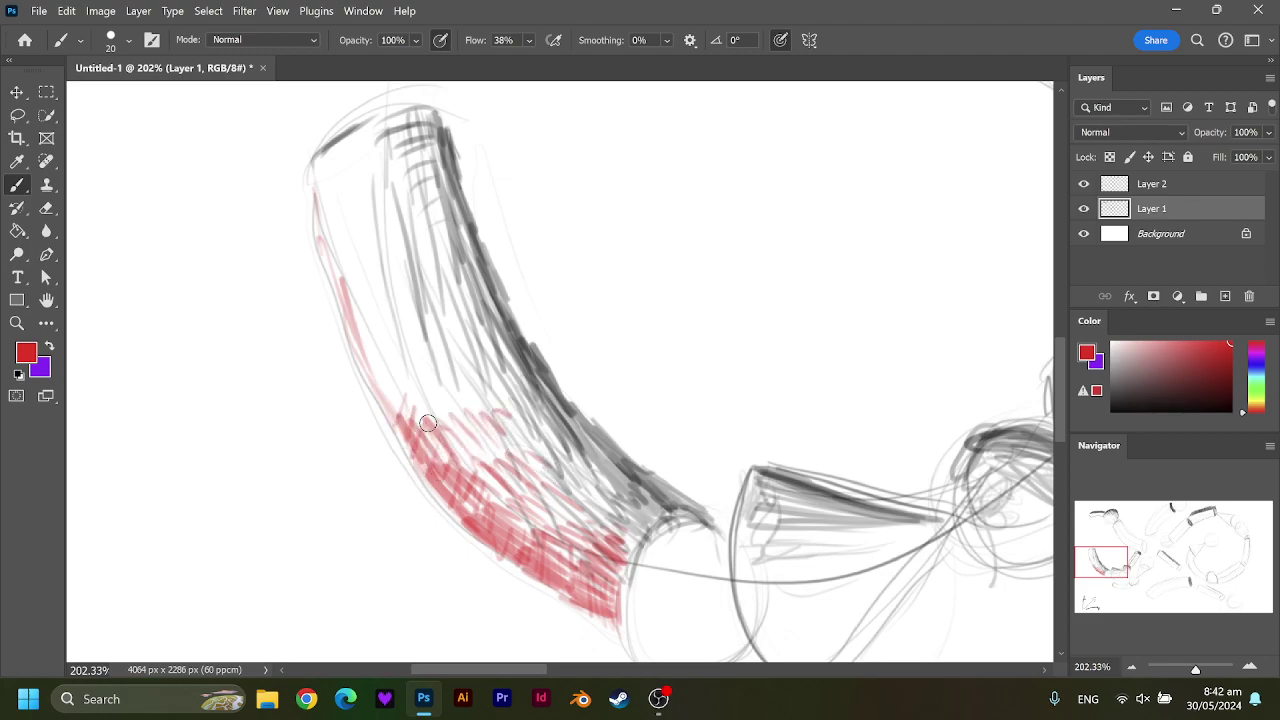
Extend red zigzag hatching up toward the tube's top and darken the outer edge line.
{"action": "mouse_move", "coordinate": [371, 380]}
{"action": "left_mouse_down"}
{"action": "mouse_move", "coordinate": [422, 418]}
{"action": "mouse_move", "coordinate": [446, 411]}
{"action": "mouse_move", "coordinate": [470, 372]}
{"action": "left_mouse_up"}
{"action": "left_click_drag", "start_coordinate": [340, 357], "coordinate": [416, 344]}
{"action": "mouse_move", "coordinate": [345, 318]}
{"action": "left_mouse_down"}
{"action": "mouse_move", "coordinate": [331, 251]}
{"action": "mouse_move", "coordinate": [442, 275]}
{"action": "left_mouse_up"}
{"action": "mouse_move", "coordinate": [322, 254]}
{"action": "left_mouse_down"}
{"action": "mouse_move", "coordinate": [352, 215]}
{"action": "mouse_move", "coordinate": [380, 232]}
{"action": "mouse_move", "coordinate": [352, 270]}
{"action": "left_mouse_up"}
{"action": "left_click_drag", "start_coordinate": [312, 165], "coordinate": [341, 270]}
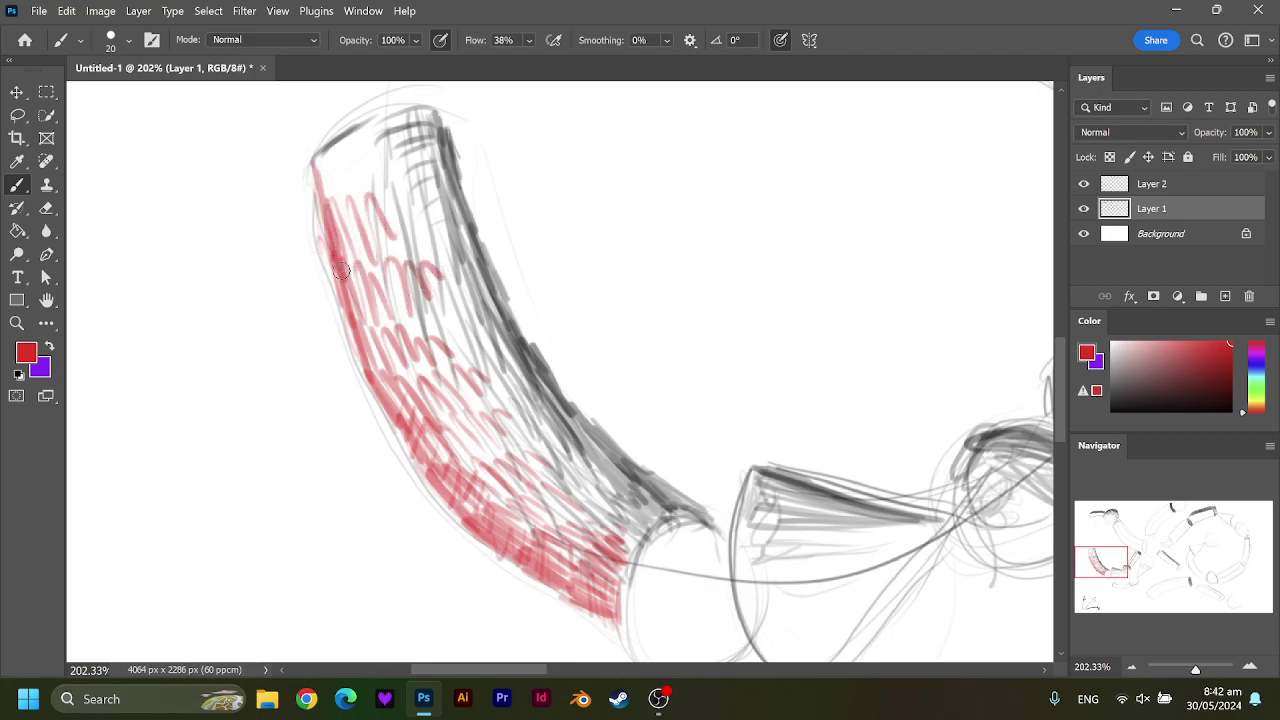
{"action": "left_click_drag", "start_coordinate": [330, 218], "coordinate": [395, 400]}
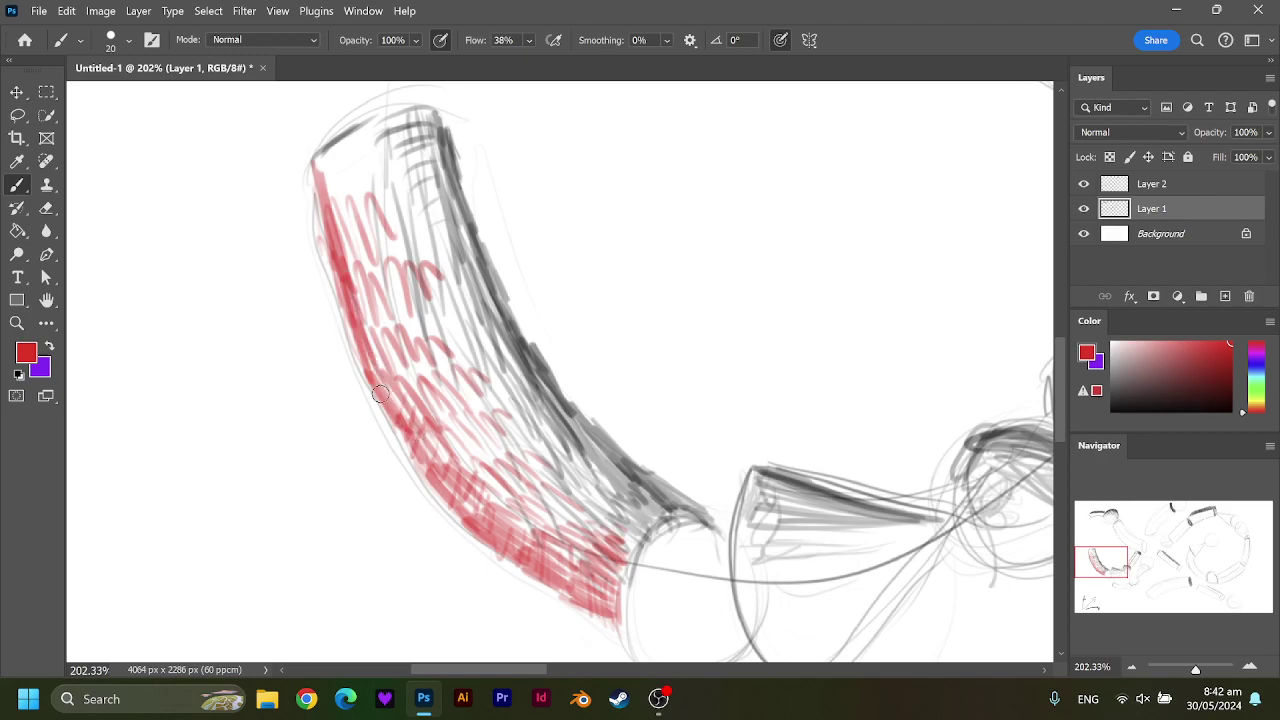
{"action": "left_click_drag", "start_coordinate": [360, 345], "coordinate": [388, 398]}
Deepen red shading along the lower outer edge and add hatching through the middle and top.
{"action": "mouse_move", "coordinate": [432, 466]}
{"action": "left_mouse_down"}
{"action": "mouse_move", "coordinate": [453, 500]}
{"action": "mouse_move", "coordinate": [408, 420]}
{"action": "mouse_move", "coordinate": [460, 476]}
{"action": "left_mouse_up"}
{"action": "left_click_drag", "start_coordinate": [404, 424], "coordinate": [495, 528]}
{"action": "left_click_drag", "start_coordinate": [430, 470], "coordinate": [492, 536]}
{"action": "left_click_drag", "start_coordinate": [460, 495], "coordinate": [540, 566]}
{"action": "left_click_drag", "start_coordinate": [490, 522], "coordinate": [605, 608]}
{"action": "mouse_move", "coordinate": [556, 565]}
{"action": "left_mouse_down"}
{"action": "mouse_move", "coordinate": [605, 590]}
{"action": "mouse_move", "coordinate": [620, 540]}
{"action": "mouse_move", "coordinate": [557, 537]}
{"action": "mouse_move", "coordinate": [592, 514]}
{"action": "left_mouse_up"}
{"action": "mouse_move", "coordinate": [500, 512]}
{"action": "left_mouse_down"}
{"action": "mouse_move", "coordinate": [560, 546]}
{"action": "mouse_move", "coordinate": [572, 532]}
{"action": "mouse_move", "coordinate": [482, 484]}
{"action": "mouse_move", "coordinate": [525, 455]}
{"action": "mouse_move", "coordinate": [455, 455]}
{"action": "mouse_move", "coordinate": [505, 425]}
{"action": "mouse_move", "coordinate": [452, 425]}
{"action": "mouse_move", "coordinate": [495, 385]}
{"action": "left_mouse_up"}
{"action": "left_click_drag", "start_coordinate": [390, 340], "coordinate": [421, 355]}
{"action": "mouse_move", "coordinate": [369, 301]}
{"action": "left_mouse_down"}
{"action": "mouse_move", "coordinate": [405, 300]}
{"action": "mouse_move", "coordinate": [350, 230]}
{"action": "mouse_move", "coordinate": [390, 215]}
{"action": "mouse_move", "coordinate": [323, 181]}
{"action": "mouse_move", "coordinate": [378, 135]}
{"action": "mouse_move", "coordinate": [355, 160]}
{"action": "mouse_move", "coordinate": [393, 145]}
{"action": "mouse_move", "coordinate": [370, 205]}
{"action": "mouse_move", "coordinate": [428, 200]}
{"action": "mouse_move", "coordinate": [375, 165]}
{"action": "left_mouse_up"}
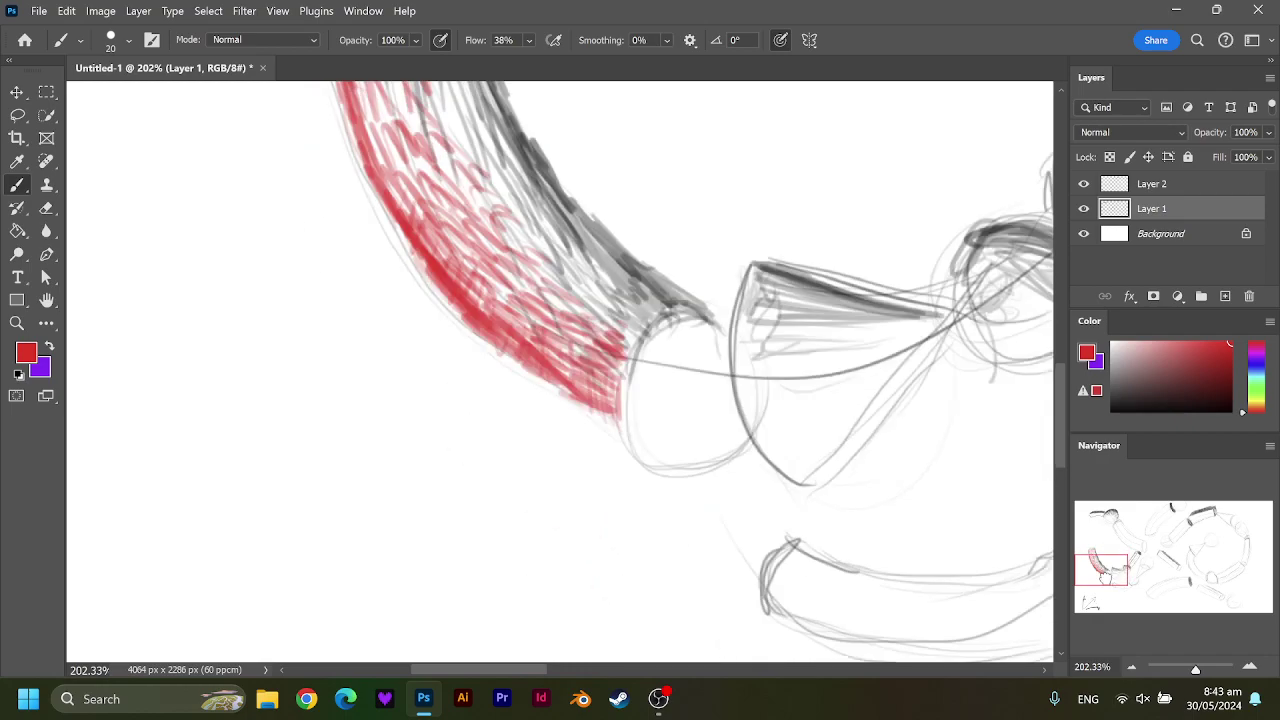
Paint the sphere joint solid red with a darker left edge.
{"action": "left_click_drag", "start_coordinate": [1105, 562], "coordinate": [1113, 570]}
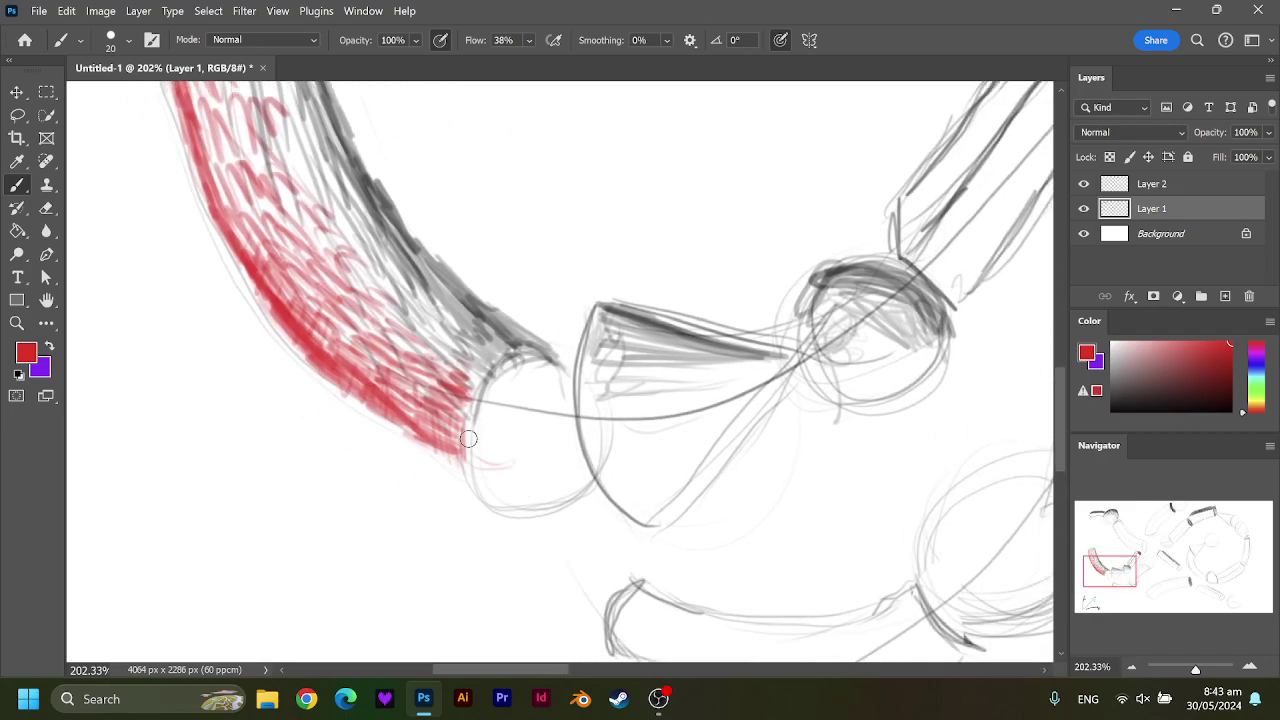
{"action": "mouse_move", "coordinate": [468, 439]}
{"action": "left_mouse_down"}
{"action": "mouse_move", "coordinate": [475, 460]}
{"action": "mouse_move", "coordinate": [548, 481]}
{"action": "mouse_move", "coordinate": [509, 499]}
{"action": "mouse_move", "coordinate": [523, 482]}
{"action": "mouse_move", "coordinate": [557, 486]}
{"action": "mouse_move", "coordinate": [520, 495]}
{"action": "mouse_move", "coordinate": [481, 432]}
{"action": "mouse_move", "coordinate": [496, 385]}
{"action": "mouse_move", "coordinate": [552, 360]}
{"action": "mouse_move", "coordinate": [588, 466]}
{"action": "mouse_move", "coordinate": [566, 500]}
{"action": "mouse_move", "coordinate": [505, 504]}
{"action": "mouse_move", "coordinate": [478, 462]}
{"action": "mouse_move", "coordinate": [485, 435]}
{"action": "mouse_move", "coordinate": [500, 480]}
{"action": "mouse_move", "coordinate": [518, 470]}
{"action": "mouse_move", "coordinate": [507, 402]}
{"action": "mouse_move", "coordinate": [540, 478]}
{"action": "mouse_move", "coordinate": [572, 392]}
{"action": "mouse_move", "coordinate": [548, 420]}
{"action": "mouse_move", "coordinate": [558, 390]}
{"action": "mouse_move", "coordinate": [550, 455]}
{"action": "mouse_move", "coordinate": [567, 479]}
{"action": "left_mouse_up"}
{"action": "mouse_move", "coordinate": [493, 408]}
{"action": "left_mouse_down"}
{"action": "mouse_move", "coordinate": [493, 392]}
{"action": "mouse_move", "coordinate": [584, 466]}
{"action": "left_mouse_up"}
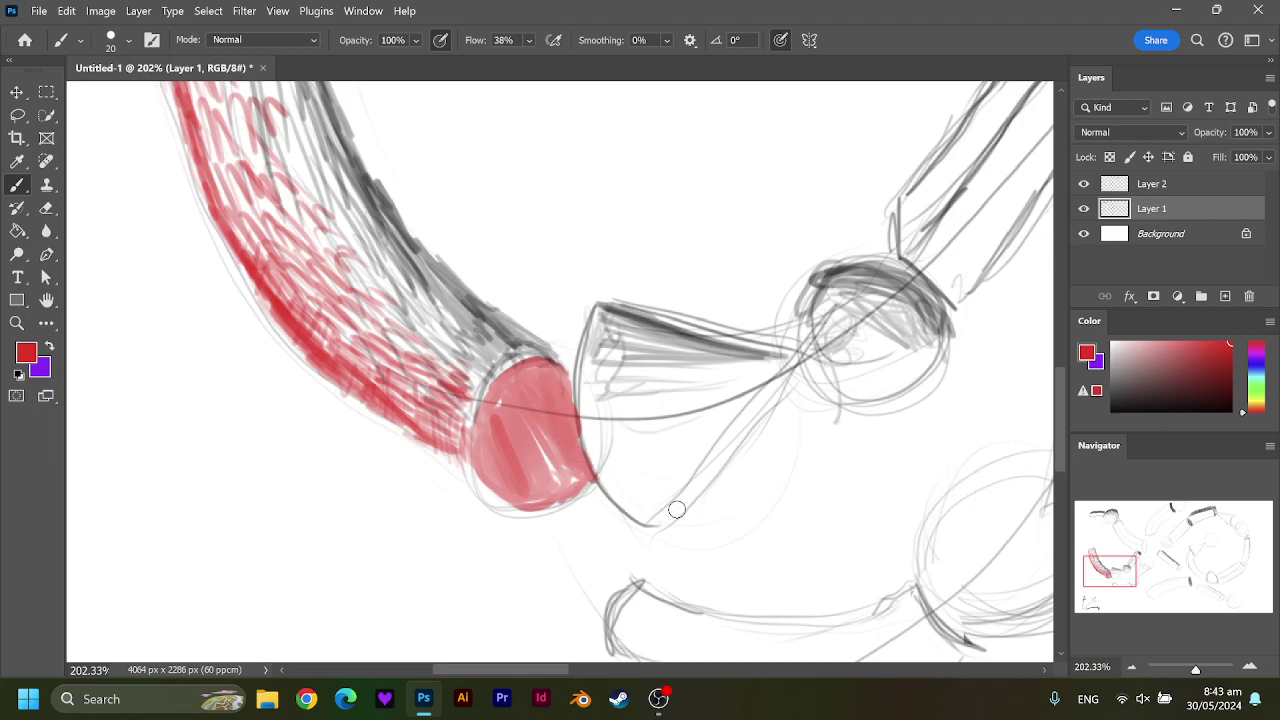
Hatch the cone's lower side with red diagonal strokes and edge the next sphere in red.
{"action": "left_click_drag", "start_coordinate": [652, 519], "coordinate": [700, 463]}
{"action": "mouse_move", "coordinate": [680, 517]}
{"action": "left_mouse_down"}
{"action": "mouse_move", "coordinate": [785, 380]}
{"action": "mouse_move", "coordinate": [665, 528]}
{"action": "mouse_move", "coordinate": [788, 376]}
{"action": "mouse_move", "coordinate": [668, 500]}
{"action": "left_mouse_up"}
{"action": "left_click_drag", "start_coordinate": [750, 415], "coordinate": [663, 494]}
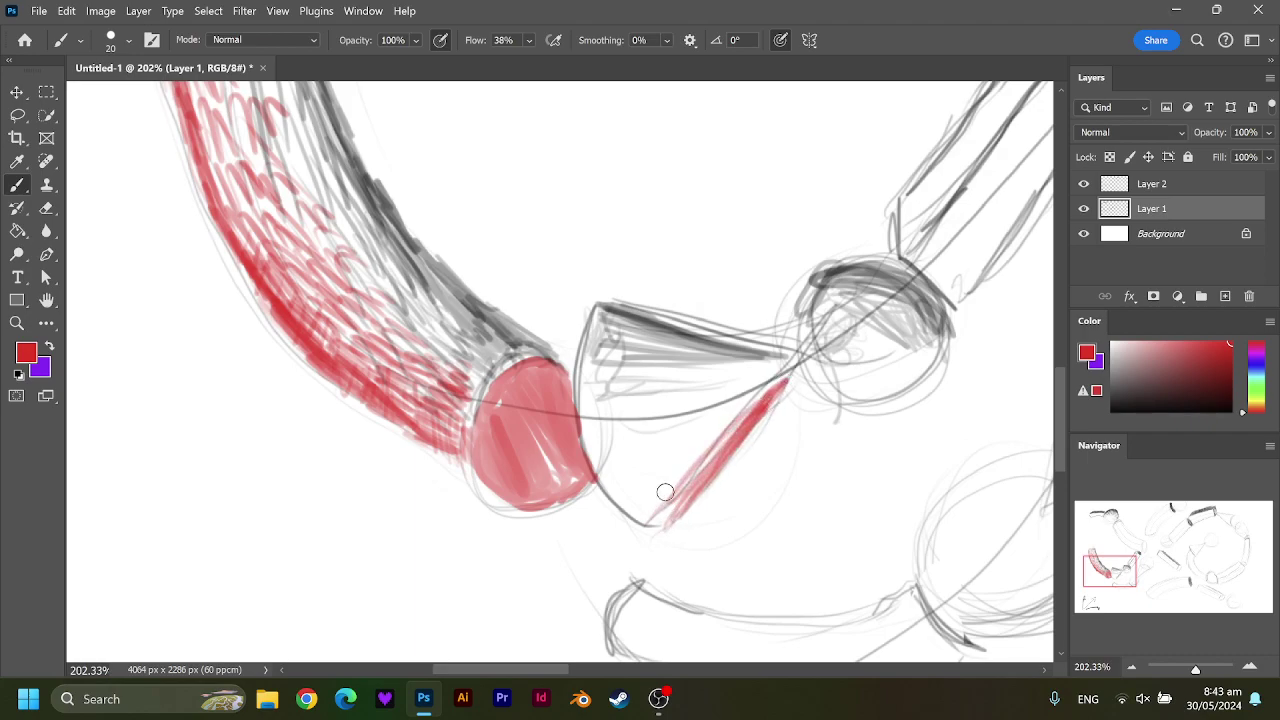
{"action": "mouse_move", "coordinate": [720, 432]}
{"action": "left_mouse_down"}
{"action": "mouse_move", "coordinate": [646, 500]}
{"action": "mouse_move", "coordinate": [675, 451]}
{"action": "mouse_move", "coordinate": [745, 404]}
{"action": "mouse_move", "coordinate": [679, 474]}
{"action": "left_mouse_up"}
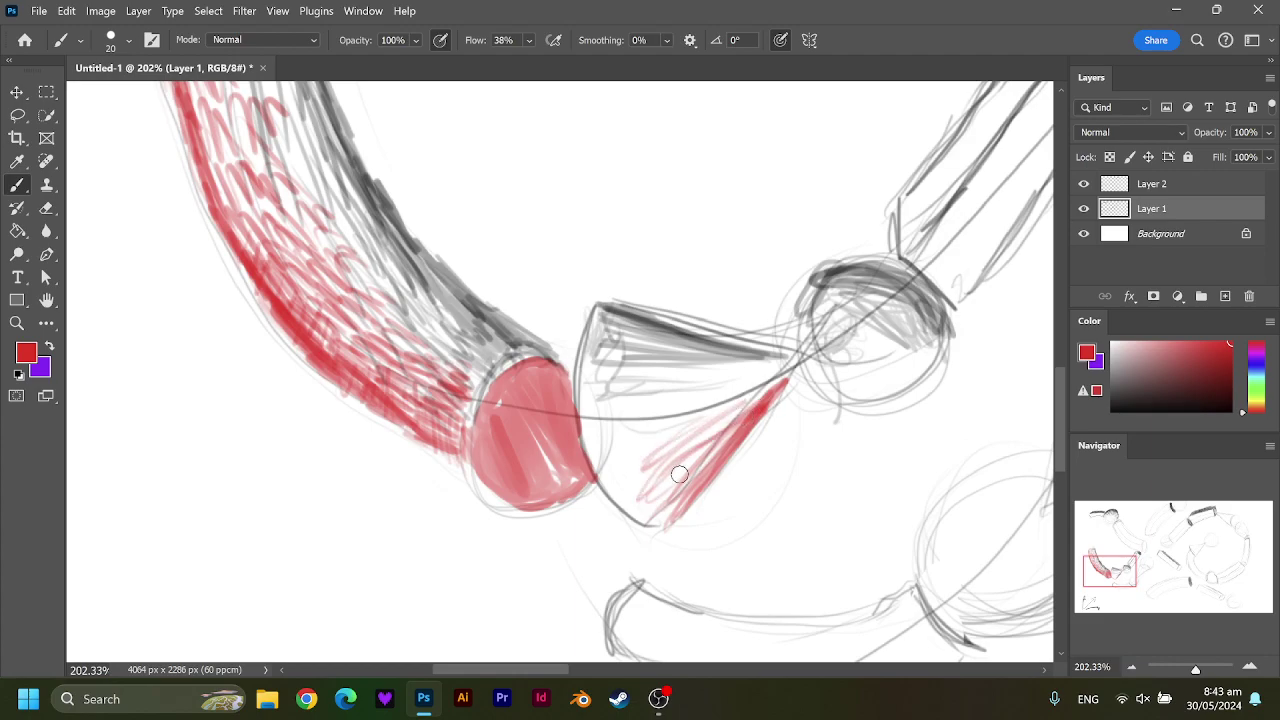
{"action": "mouse_move", "coordinate": [606, 460]}
{"action": "left_mouse_down"}
{"action": "mouse_move", "coordinate": [677, 414]}
{"action": "mouse_move", "coordinate": [608, 428]}
{"action": "left_mouse_up"}
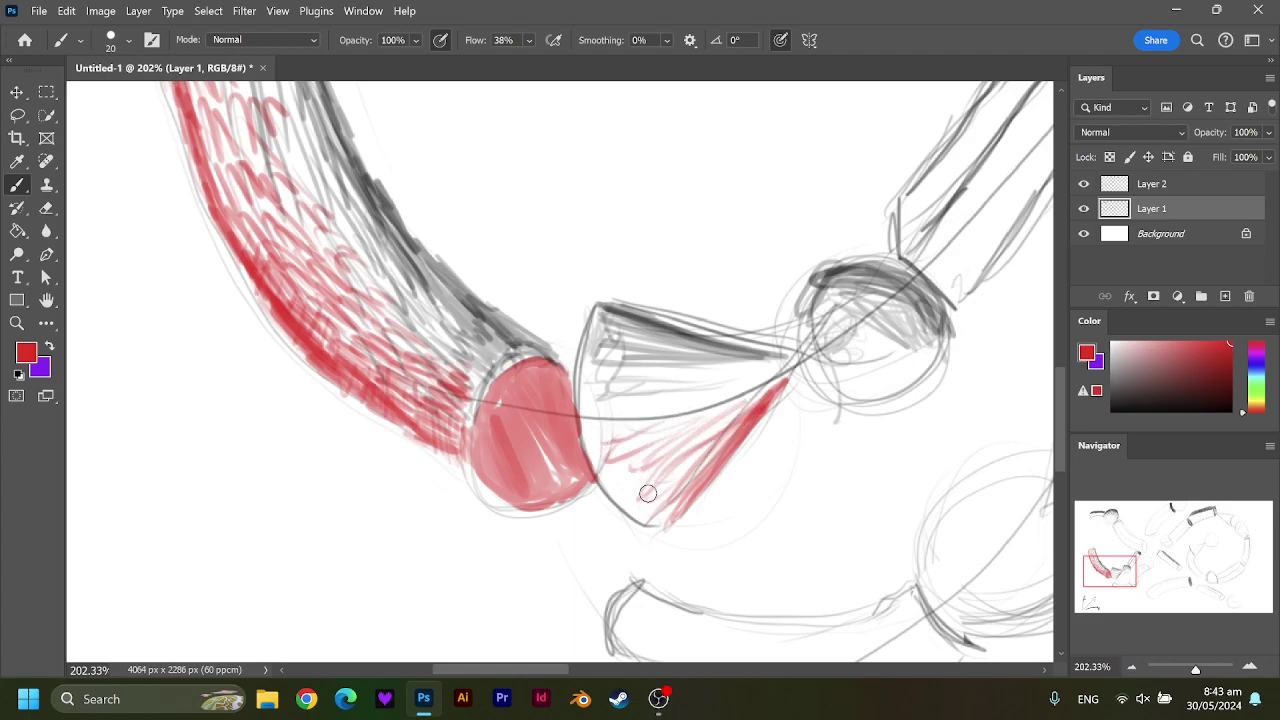
{"action": "mouse_move", "coordinate": [648, 493]}
{"action": "left_mouse_down"}
{"action": "mouse_move", "coordinate": [622, 512]}
{"action": "mouse_move", "coordinate": [648, 482]}
{"action": "mouse_move", "coordinate": [640, 455]}
{"action": "left_mouse_up"}
{"action": "mouse_move", "coordinate": [640, 515]}
{"action": "left_mouse_down"}
{"action": "mouse_move", "coordinate": [730, 428]}
{"action": "mouse_move", "coordinate": [640, 510]}
{"action": "mouse_move", "coordinate": [595, 432]}
{"action": "mouse_move", "coordinate": [663, 435]}
{"action": "mouse_move", "coordinate": [686, 454]}
{"action": "left_mouse_up"}
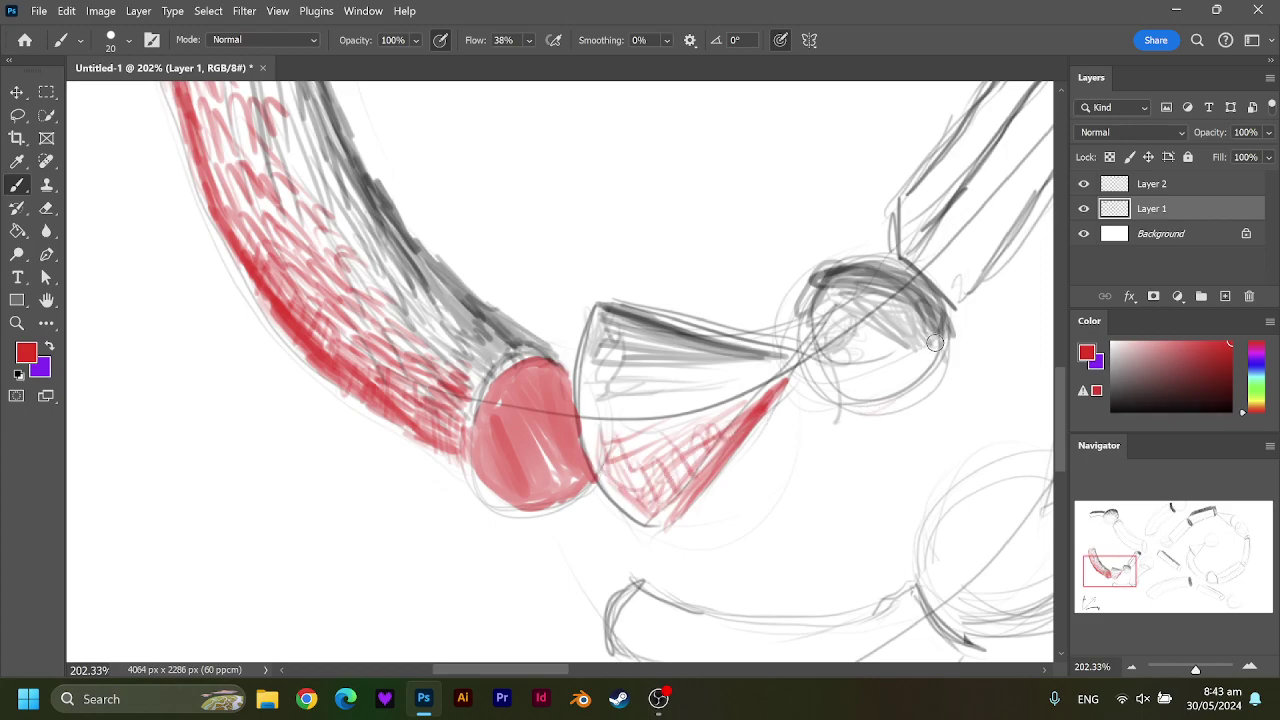
{"action": "mouse_move", "coordinate": [940, 345]}
{"action": "left_mouse_down"}
{"action": "mouse_move", "coordinate": [850, 402]}
{"action": "mouse_move", "coordinate": [906, 401]}
{"action": "left_mouse_up"}
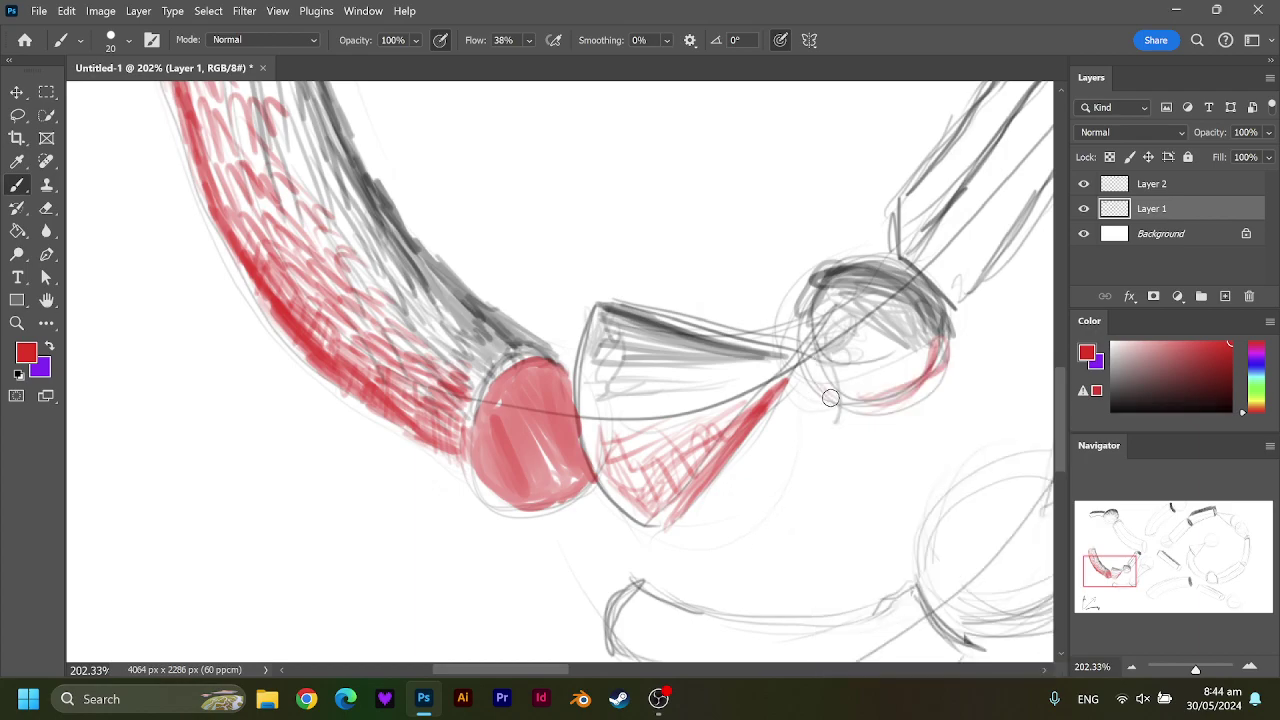
Extend the red hatching along the small sphere's lower arc and up its right side.
{"action": "mouse_move", "coordinate": [818, 386]}
{"action": "left_mouse_down"}
{"action": "mouse_move", "coordinate": [862, 410]}
{"action": "mouse_move", "coordinate": [914, 382]}
{"action": "left_mouse_up"}
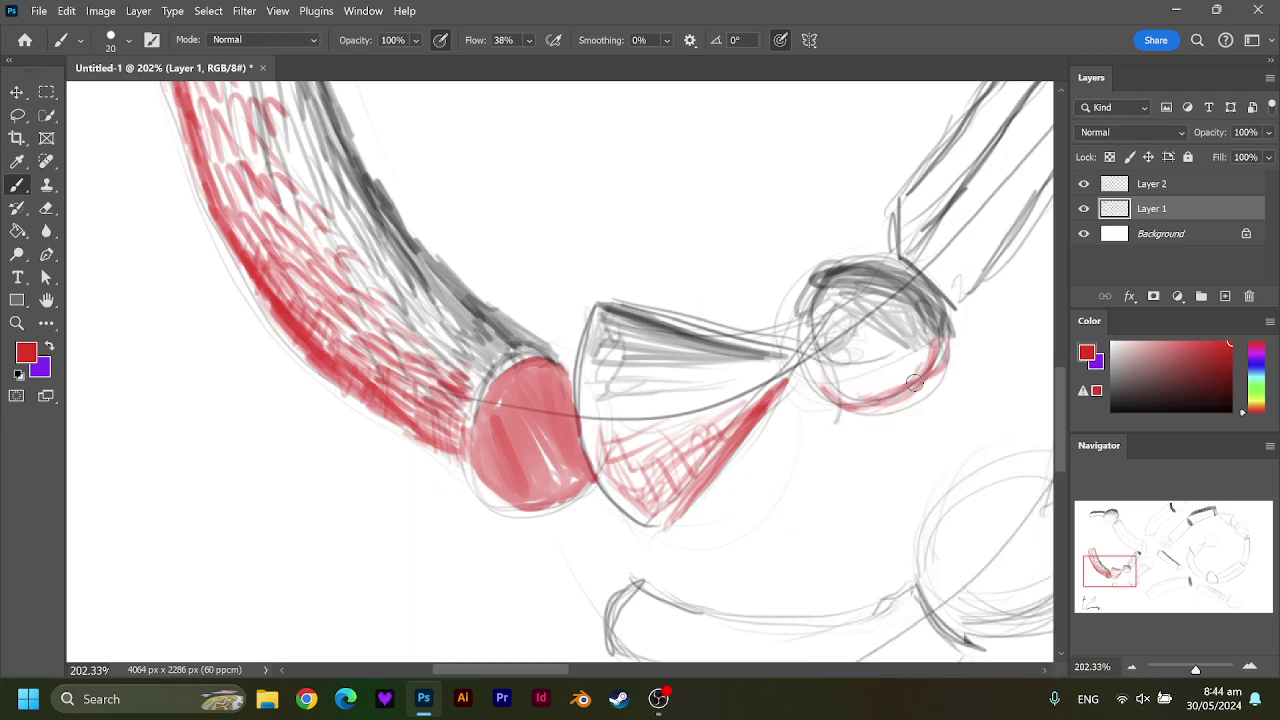
{"action": "mouse_move", "coordinate": [845, 403]}
{"action": "left_mouse_down"}
{"action": "mouse_move", "coordinate": [885, 396]}
{"action": "mouse_move", "coordinate": [932, 355]}
{"action": "mouse_move", "coordinate": [928, 325]}
{"action": "mouse_move", "coordinate": [920, 370]}
{"action": "mouse_move", "coordinate": [880, 358]}
{"action": "mouse_move", "coordinate": [852, 395]}
{"action": "mouse_move", "coordinate": [822, 362]}
{"action": "mouse_move", "coordinate": [912, 372]}
{"action": "left_mouse_up"}
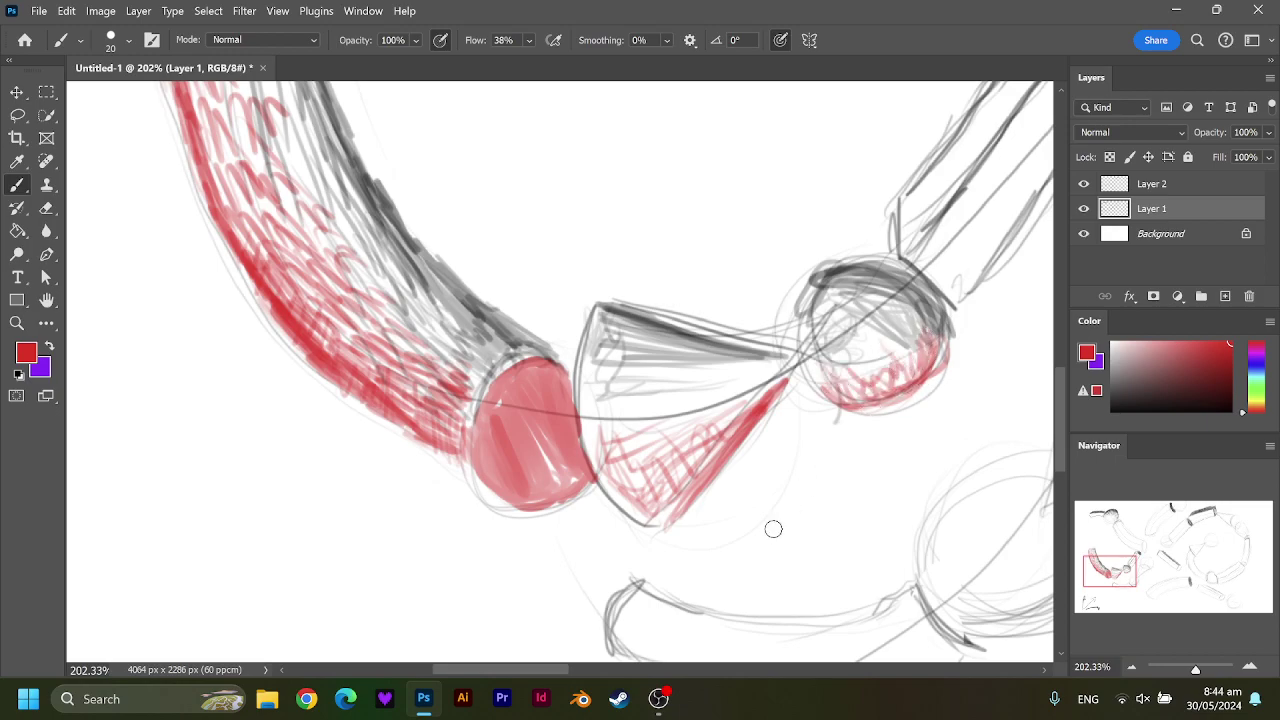
{"action": "left_click_drag", "start_coordinate": [1110, 574], "coordinate": [1080, 565]}
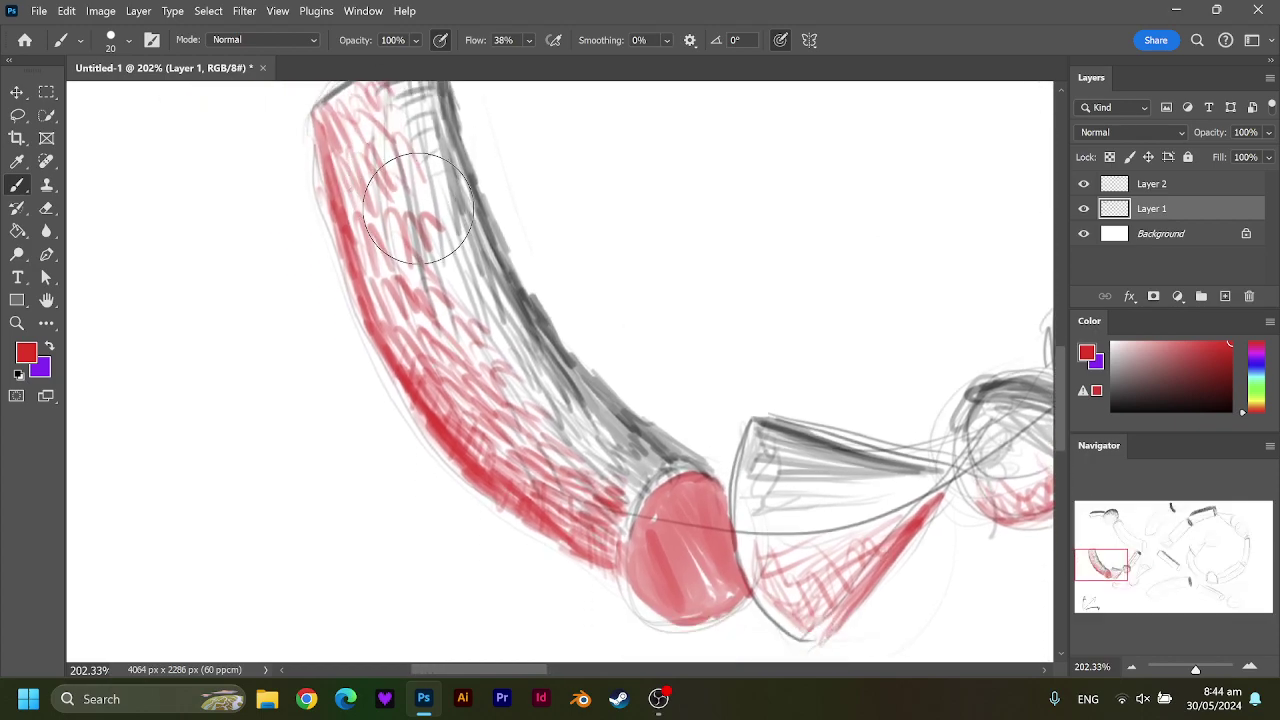
{"action": "scroll", "coordinate": [418, 216], "scroll_direction": "up", "scroll_amount": 1}
{"action": "scroll", "coordinate": [418, 216], "scroll_direction": "down", "scroll_amount": 2}
{"action": "scroll", "coordinate": [410, 208], "scroll_direction": "down", "scroll_amount": 2}
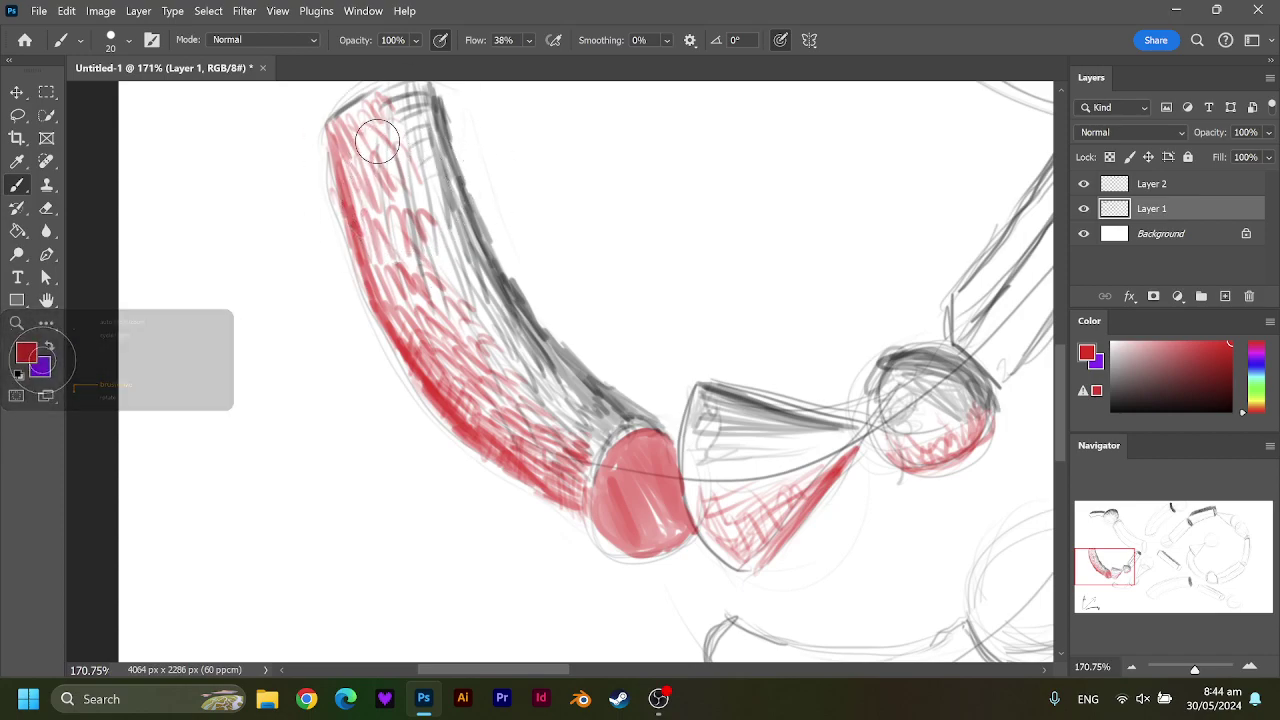
Lighten the hatching inside the curved tube on Layer 2, undoing the last two strokes.
{"action": "mouse_move", "coordinate": [391, 171]}
{"action": "left_mouse_down"}
{"action": "mouse_move", "coordinate": [420, 244]}
{"action": "mouse_move", "coordinate": [567, 417]}
{"action": "left_mouse_up"}
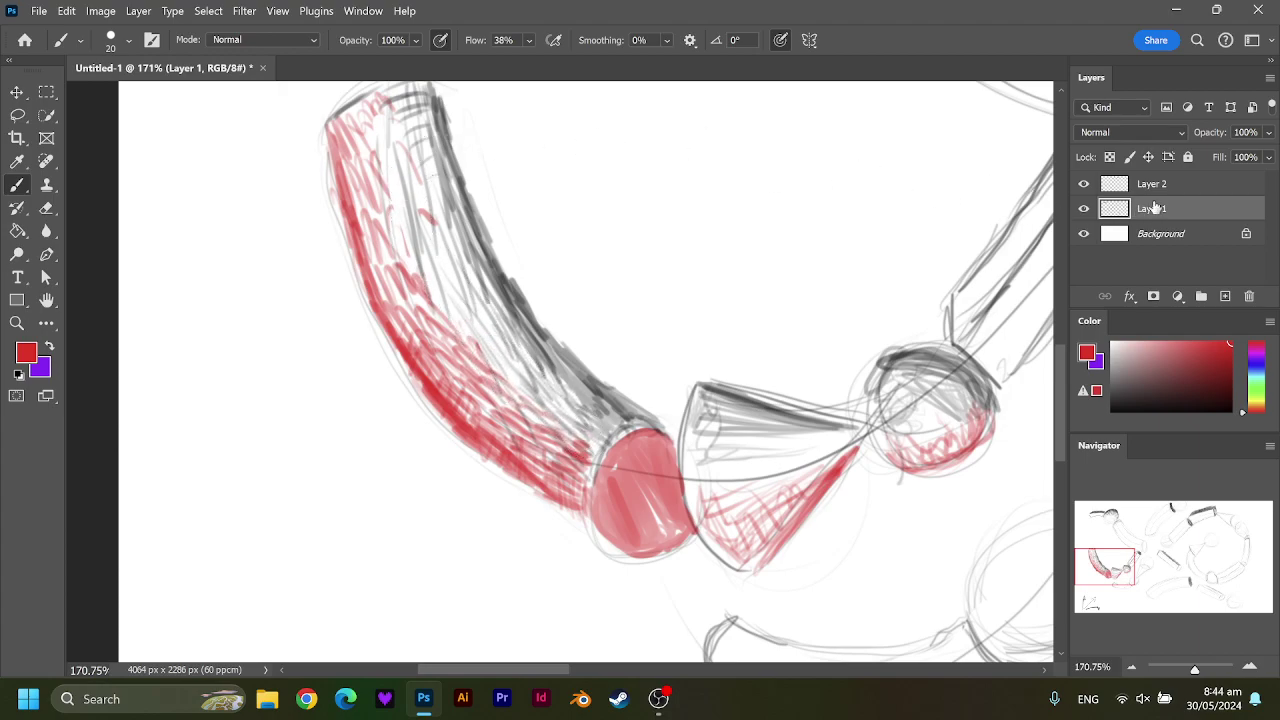
{"action": "left_click", "coordinate": [1155, 187]}
{"action": "mouse_move", "coordinate": [575, 445]}
{"action": "left_mouse_down"}
{"action": "mouse_move", "coordinate": [502, 374]}
{"action": "mouse_move", "coordinate": [410, 187]}
{"action": "mouse_move", "coordinate": [400, 194]}
{"action": "left_mouse_up"}
{"action": "mouse_move", "coordinate": [400, 129]}
{"action": "left_mouse_down"}
{"action": "mouse_move", "coordinate": [448, 277]}
{"action": "mouse_move", "coordinate": [506, 357]}
{"action": "mouse_move", "coordinate": [443, 300]}
{"action": "left_mouse_up"}
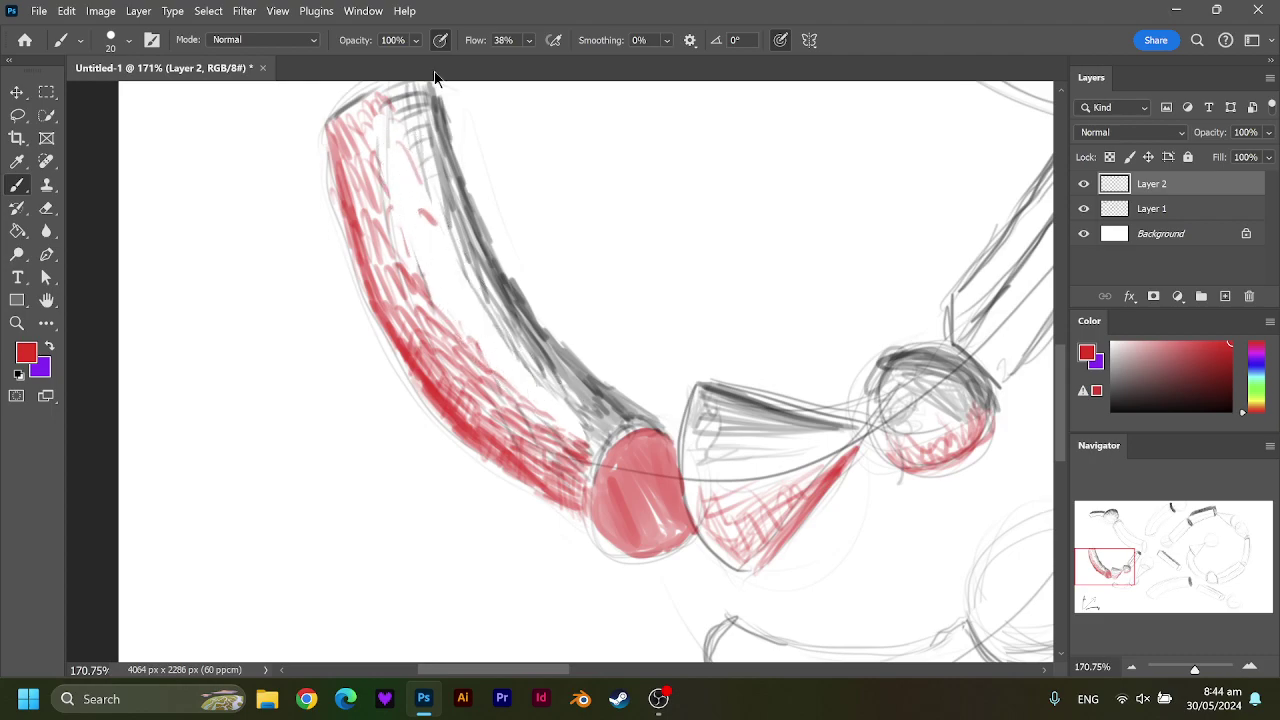
{"action": "key", "text": "ctrl+z"}
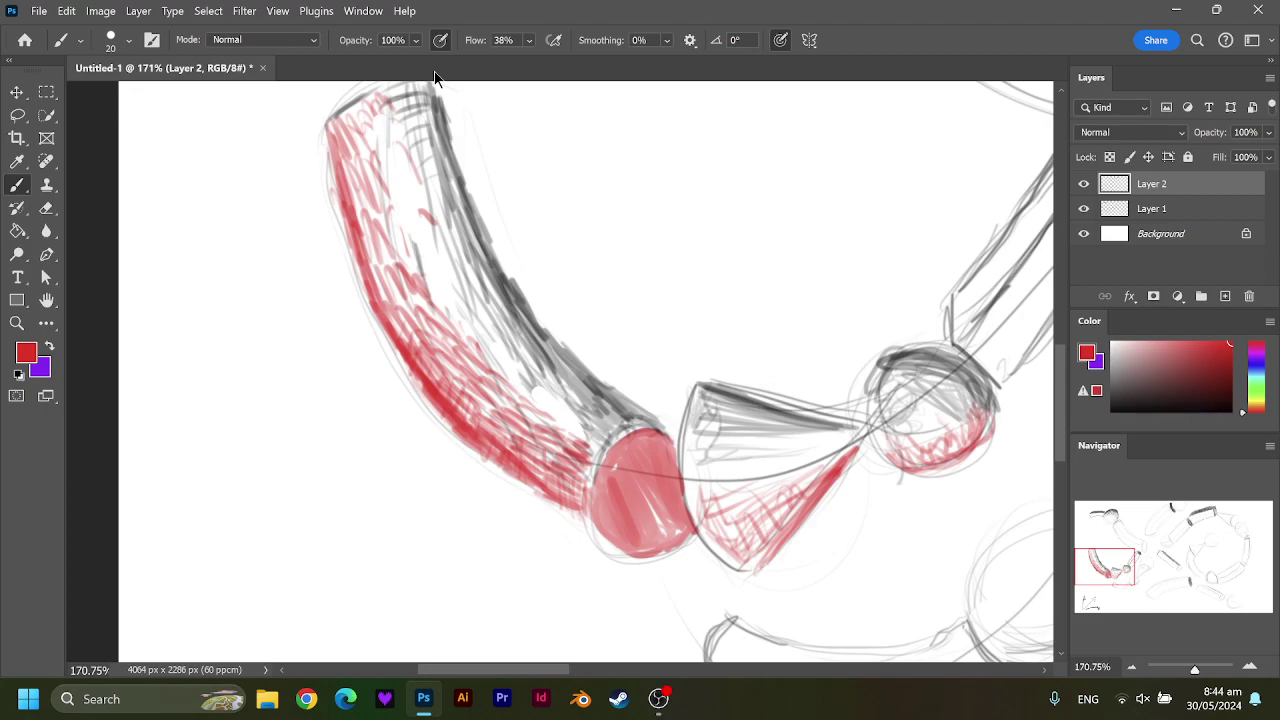
{"action": "key", "text": "ctrl+z"}
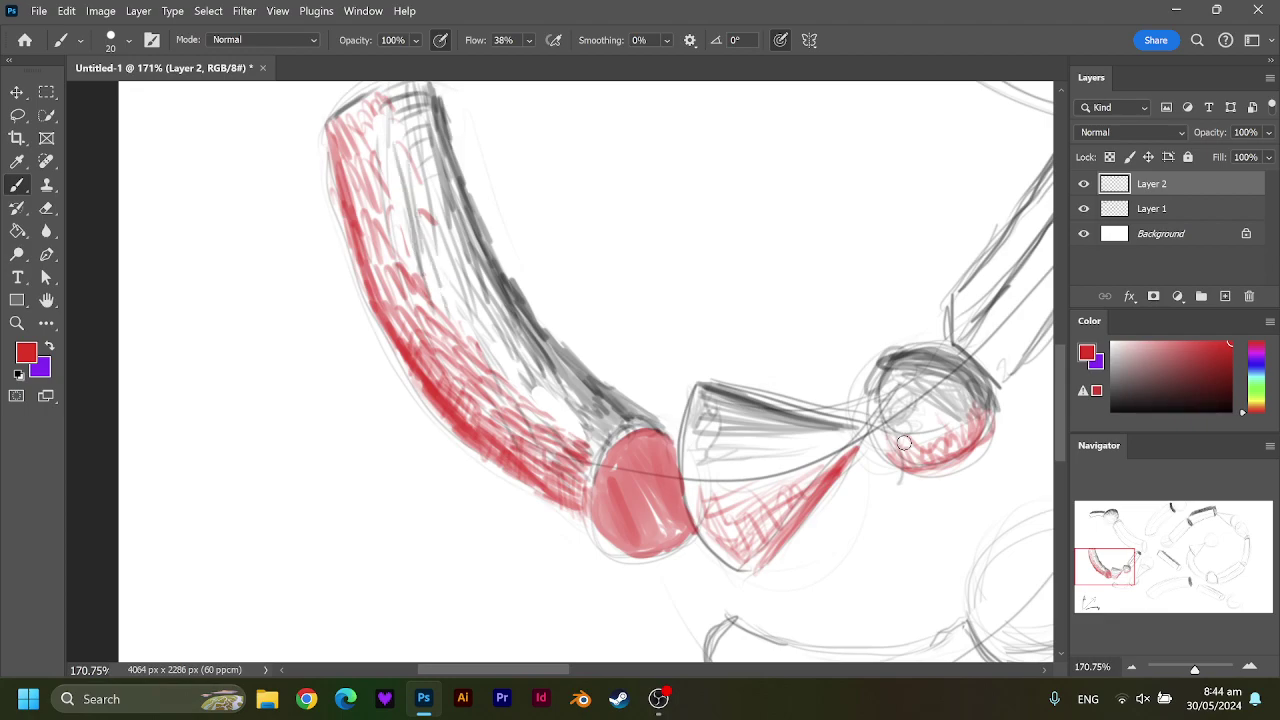
Hatch red down the hexagonal rod from just below its cap to the sphere.
{"action": "left_click_drag", "start_coordinate": [1124, 566], "coordinate": [1155, 553]}
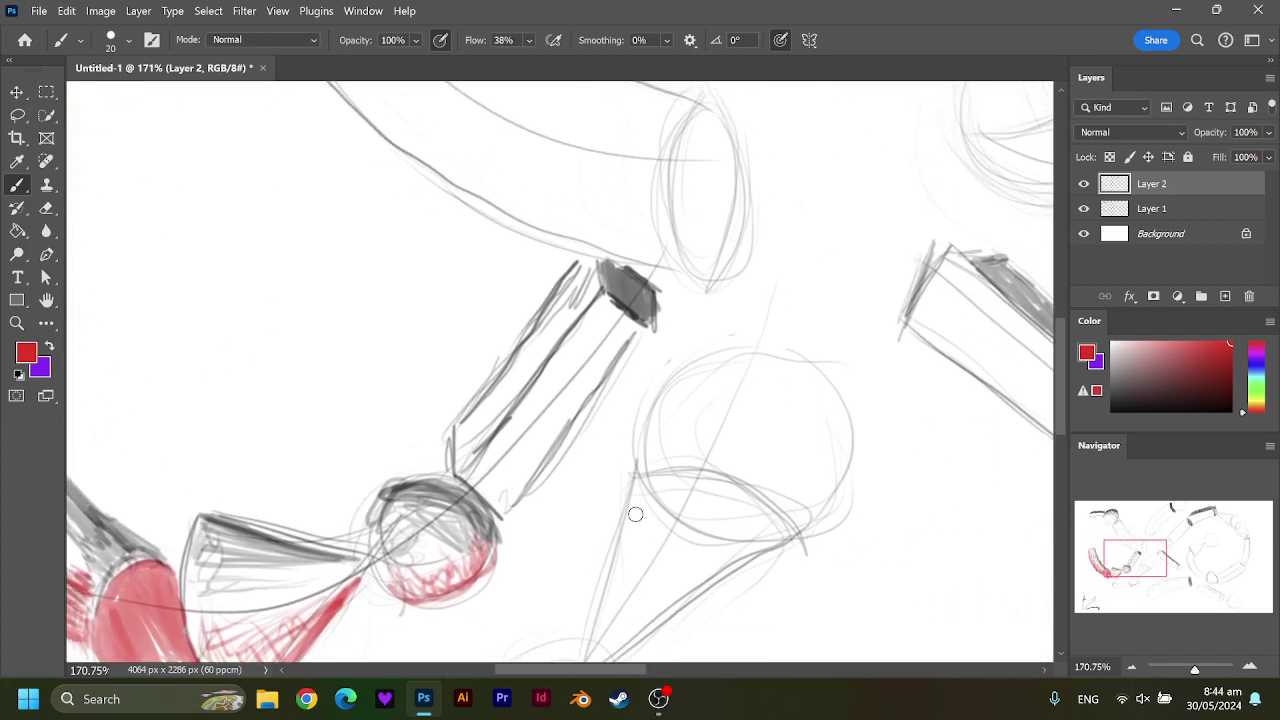
{"action": "left_click_drag", "start_coordinate": [506, 505], "coordinate": [535, 466]}
{"action": "mouse_move", "coordinate": [586, 316]}
{"action": "left_mouse_down"}
{"action": "mouse_move", "coordinate": [612, 300]}
{"action": "mouse_move", "coordinate": [625, 315]}
{"action": "mouse_move", "coordinate": [620, 350]}
{"action": "mouse_move", "coordinate": [638, 316]}
{"action": "mouse_move", "coordinate": [609, 303]}
{"action": "mouse_move", "coordinate": [564, 354]}
{"action": "mouse_move", "coordinate": [603, 343]}
{"action": "mouse_move", "coordinate": [562, 432]}
{"action": "left_mouse_up"}
{"action": "mouse_move", "coordinate": [594, 372]}
{"action": "left_mouse_down"}
{"action": "mouse_move", "coordinate": [556, 434]}
{"action": "mouse_move", "coordinate": [544, 416]}
{"action": "left_mouse_up"}
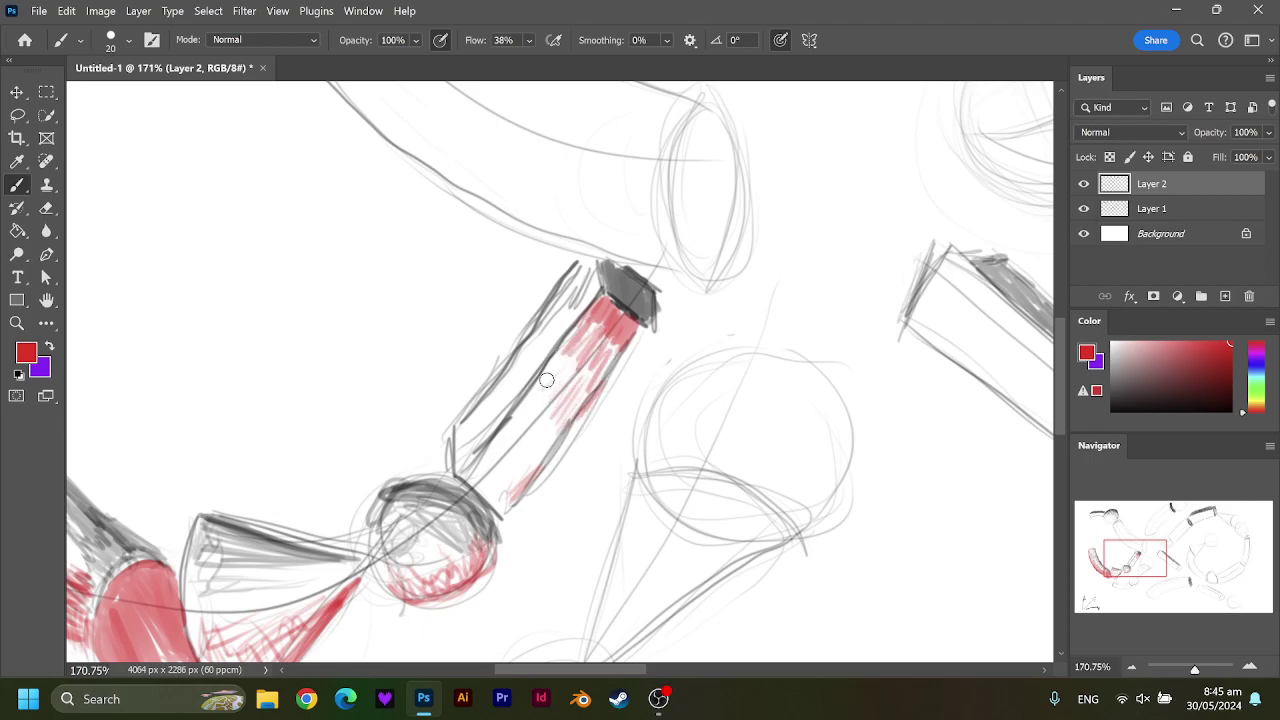
{"action": "mouse_move", "coordinate": [570, 345]}
{"action": "left_mouse_down"}
{"action": "mouse_move", "coordinate": [500, 455]}
{"action": "mouse_move", "coordinate": [524, 472]}
{"action": "mouse_move", "coordinate": [503, 504]}
{"action": "left_mouse_up"}
{"action": "mouse_move", "coordinate": [516, 456]}
{"action": "left_mouse_down"}
{"action": "mouse_move", "coordinate": [487, 473]}
{"action": "mouse_move", "coordinate": [515, 469]}
{"action": "left_mouse_up"}
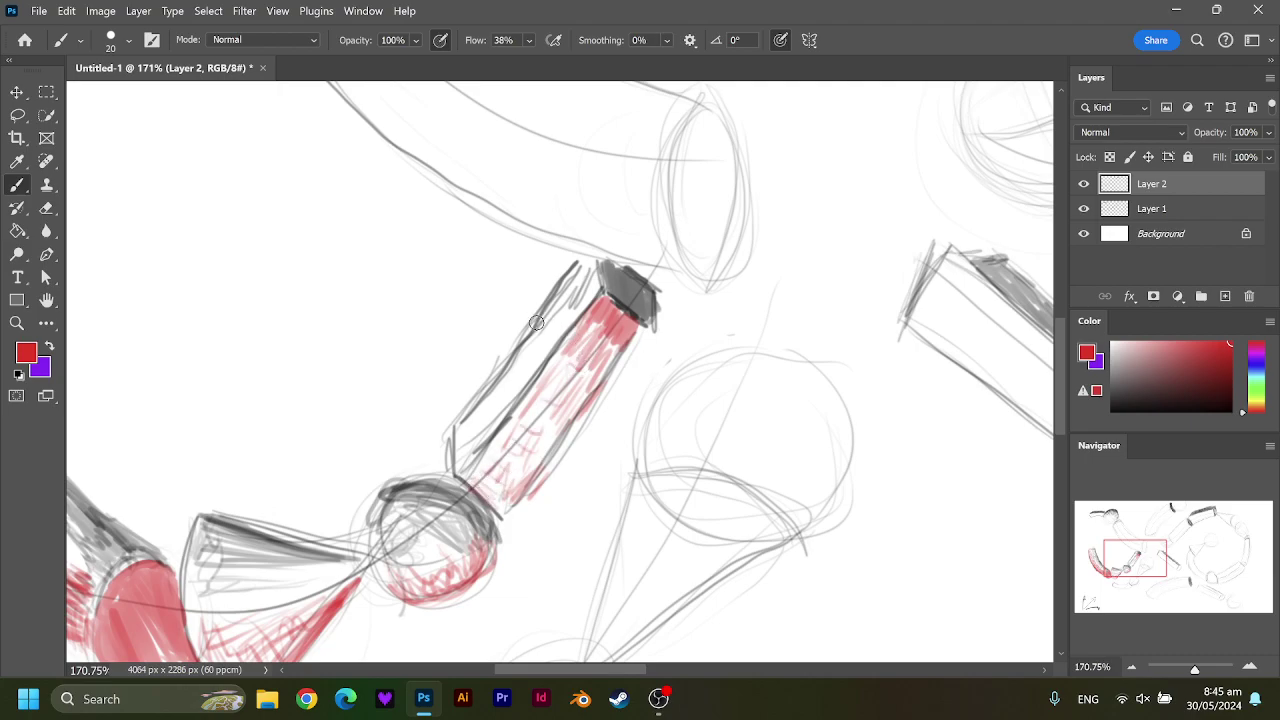
Add faint hatching on the rod's left and upper-left sides, undoing a stray dark-red stroke.
{"action": "left_click_drag", "start_coordinate": [487, 443], "coordinate": [464, 448]}
{"action": "left_click_drag", "start_coordinate": [511, 369], "coordinate": [545, 315]}
{"action": "left_click_drag", "start_coordinate": [525, 385], "coordinate": [547, 345]}
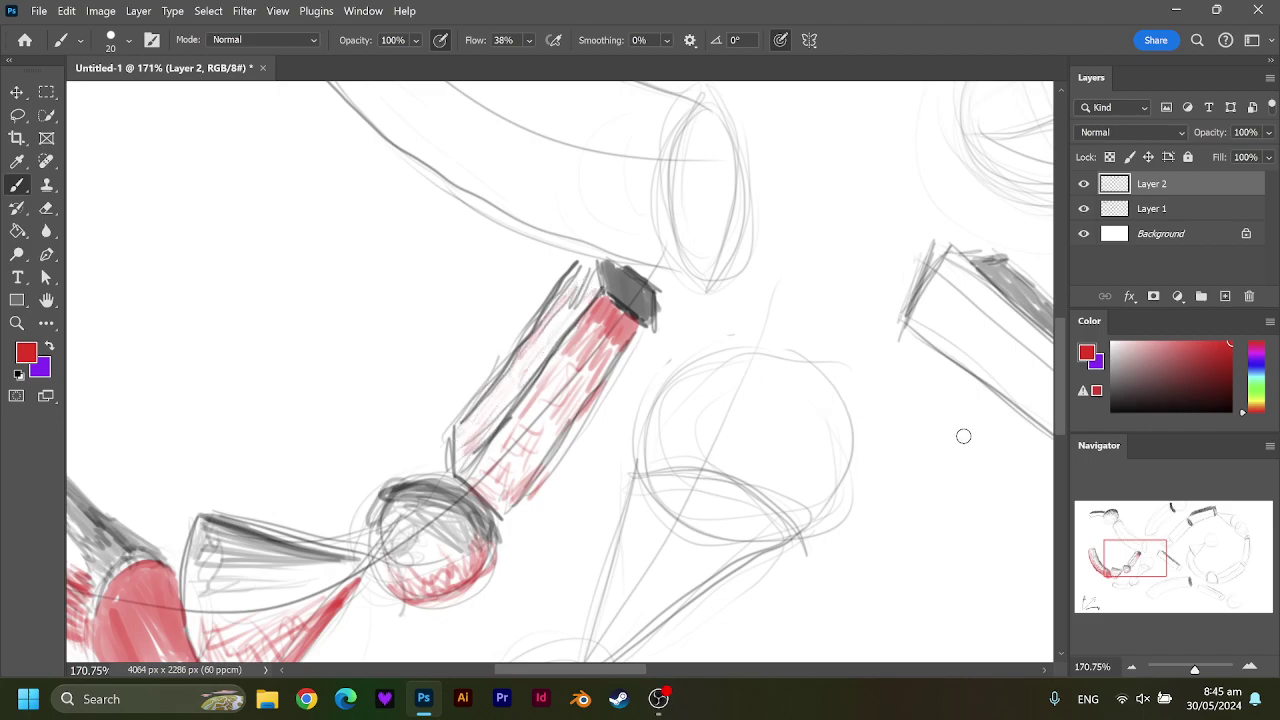
{"action": "left_click", "coordinate": [1231, 370]}
{"action": "mouse_move", "coordinate": [486, 428]}
{"action": "left_mouse_down"}
{"action": "mouse_move", "coordinate": [468, 456]}
{"action": "mouse_move", "coordinate": [482, 398]}
{"action": "mouse_move", "coordinate": [462, 470]}
{"action": "mouse_move", "coordinate": [502, 384]}
{"action": "mouse_move", "coordinate": [532, 366]}
{"action": "mouse_move", "coordinate": [550, 315]}
{"action": "mouse_move", "coordinate": [600, 270]}
{"action": "mouse_move", "coordinate": [546, 356]}
{"action": "mouse_move", "coordinate": [560, 318]}
{"action": "mouse_move", "coordinate": [530, 345]}
{"action": "mouse_move", "coordinate": [492, 426]}
{"action": "left_mouse_up"}
{"action": "key", "text": "ctrl+z"}
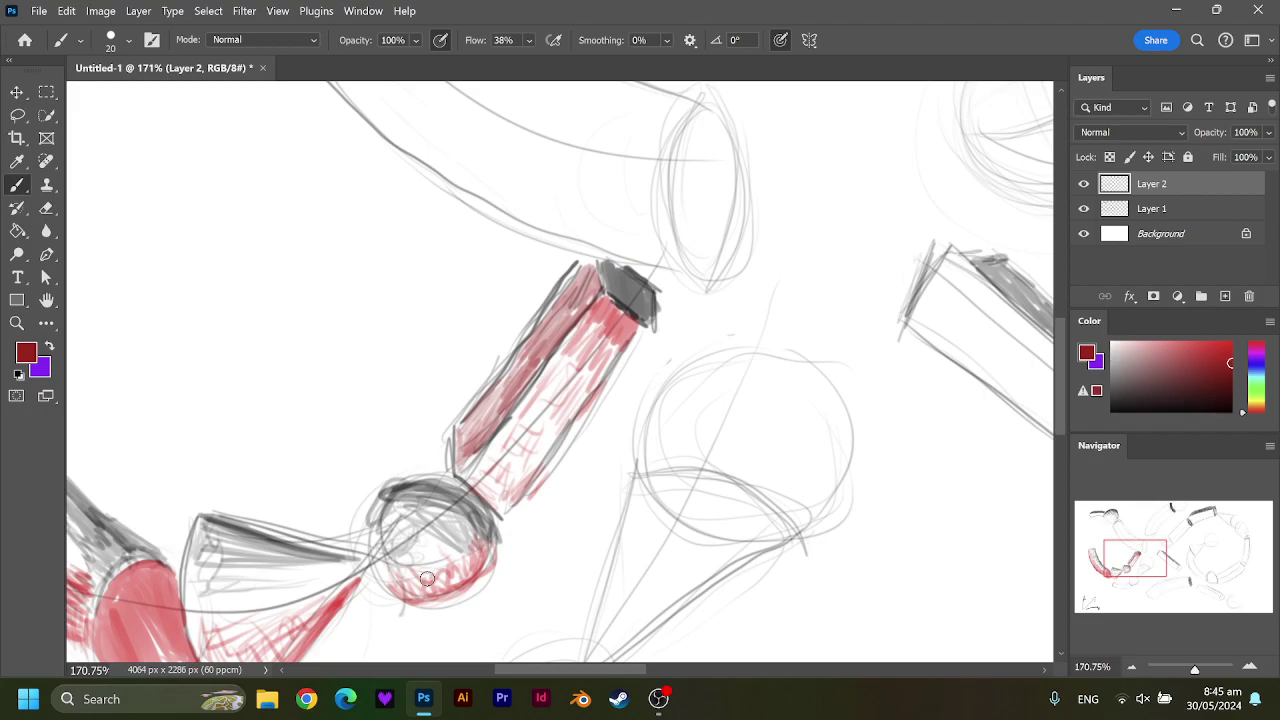
Darken the sphere's lower-left and edge with red, then a deeper red across it.
{"action": "mouse_move", "coordinate": [427, 579]}
{"action": "left_mouse_down"}
{"action": "mouse_move", "coordinate": [396, 573]}
{"action": "mouse_move", "coordinate": [476, 547]}
{"action": "left_mouse_up"}
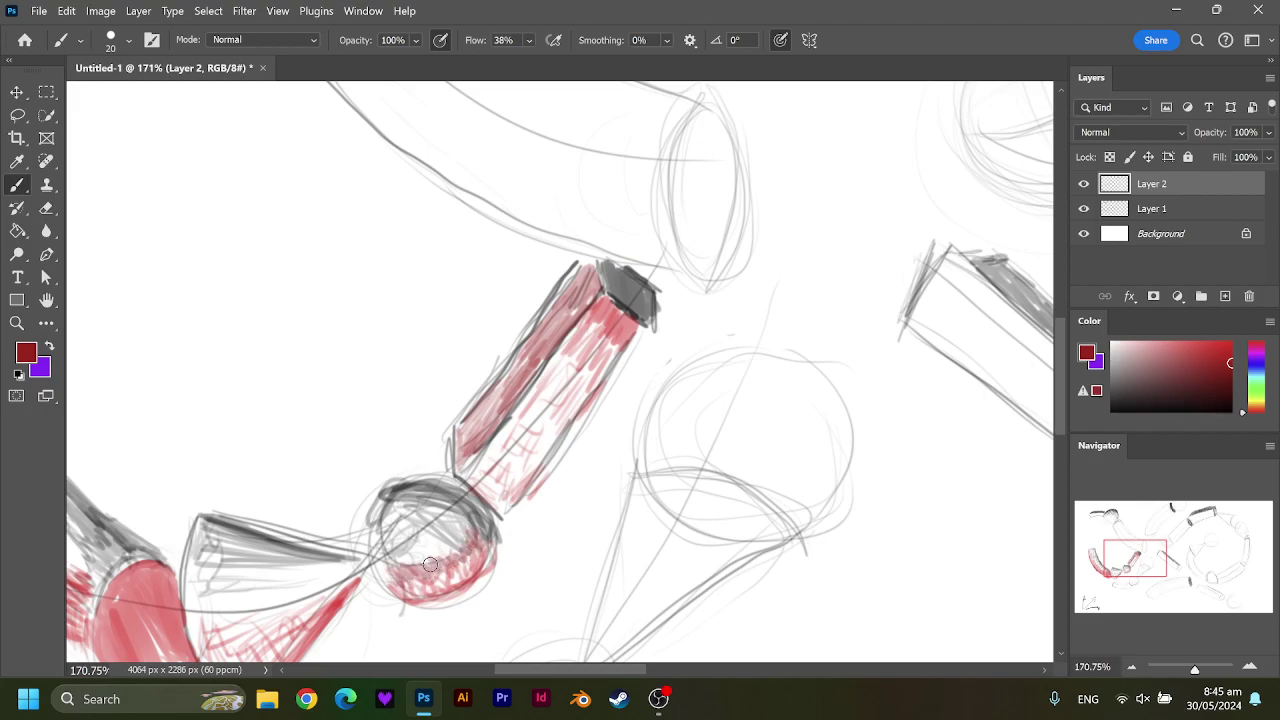
{"action": "mouse_move", "coordinate": [387, 576]}
{"action": "left_mouse_down"}
{"action": "mouse_move", "coordinate": [450, 552]}
{"action": "mouse_move", "coordinate": [475, 517]}
{"action": "mouse_move", "coordinate": [435, 555]}
{"action": "mouse_move", "coordinate": [385, 556]}
{"action": "mouse_move", "coordinate": [380, 535]}
{"action": "mouse_move", "coordinate": [448, 556]}
{"action": "left_mouse_up"}
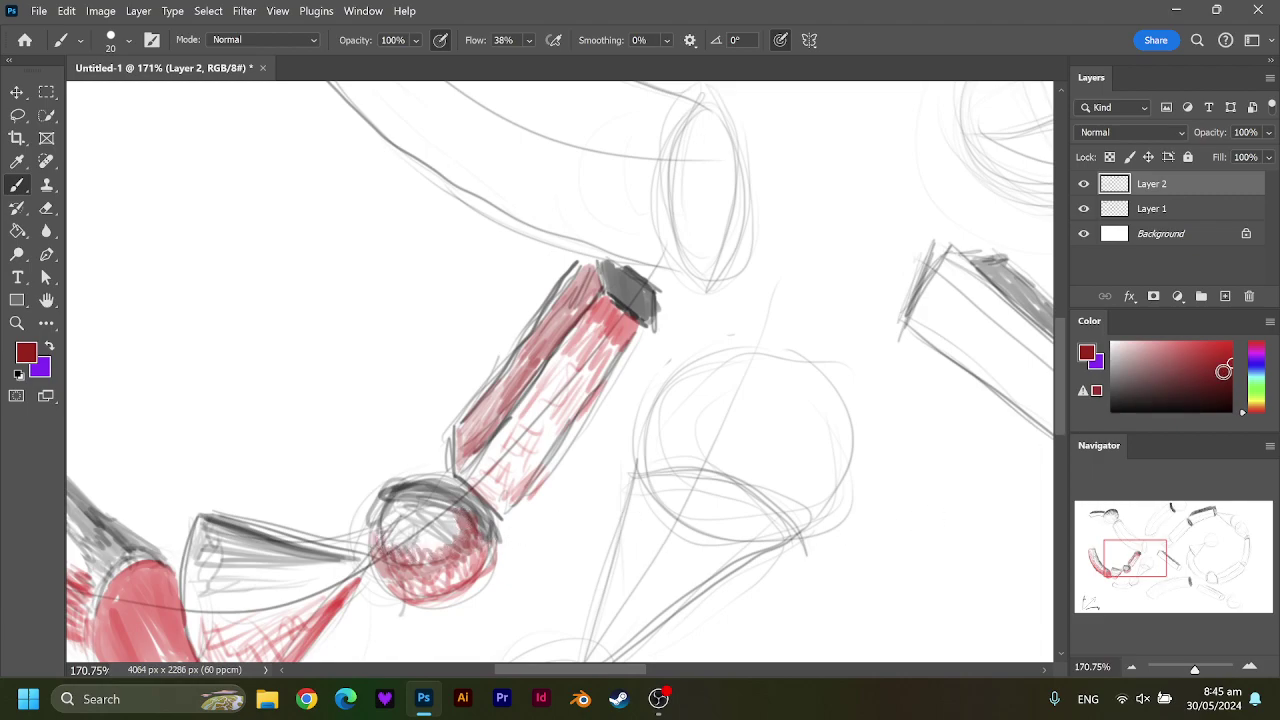
{"action": "left_click", "coordinate": [1230, 383]}
{"action": "mouse_move", "coordinate": [454, 536]}
{"action": "left_mouse_down"}
{"action": "mouse_move", "coordinate": [392, 546]}
{"action": "mouse_move", "coordinate": [378, 512]}
{"action": "mouse_move", "coordinate": [400, 552]}
{"action": "mouse_move", "coordinate": [455, 508]}
{"action": "mouse_move", "coordinate": [435, 550]}
{"action": "mouse_move", "coordinate": [386, 540]}
{"action": "mouse_move", "coordinate": [384, 526]}
{"action": "left_mouse_up"}
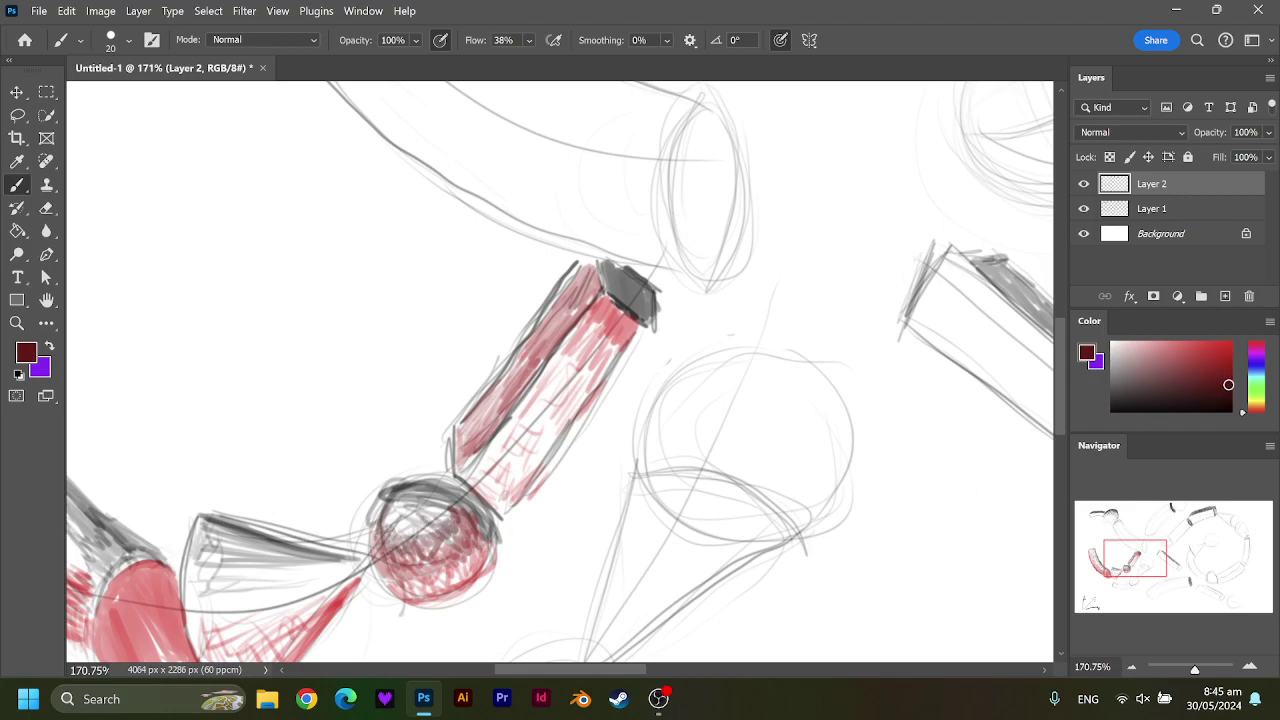
Hatch the sphere's upper part and upper-left edge in near-black and black.
{"action": "left_click_drag", "start_coordinate": [1229, 384], "coordinate": [1232, 401]}
{"action": "mouse_move", "coordinate": [386, 512]}
{"action": "left_mouse_down"}
{"action": "mouse_move", "coordinate": [396, 535]}
{"action": "mouse_move", "coordinate": [449, 516]}
{"action": "mouse_move", "coordinate": [430, 490]}
{"action": "left_mouse_up"}
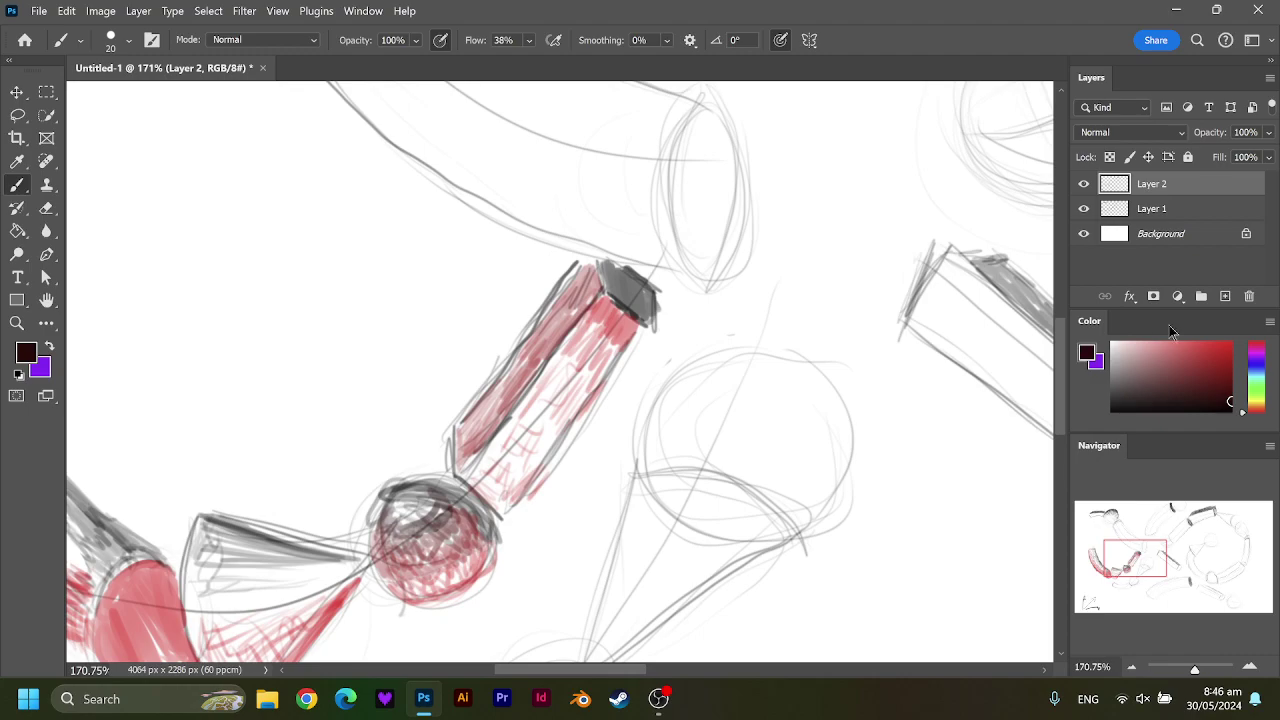
{"action": "left_click_drag", "start_coordinate": [1222, 378], "coordinate": [1227, 425]}
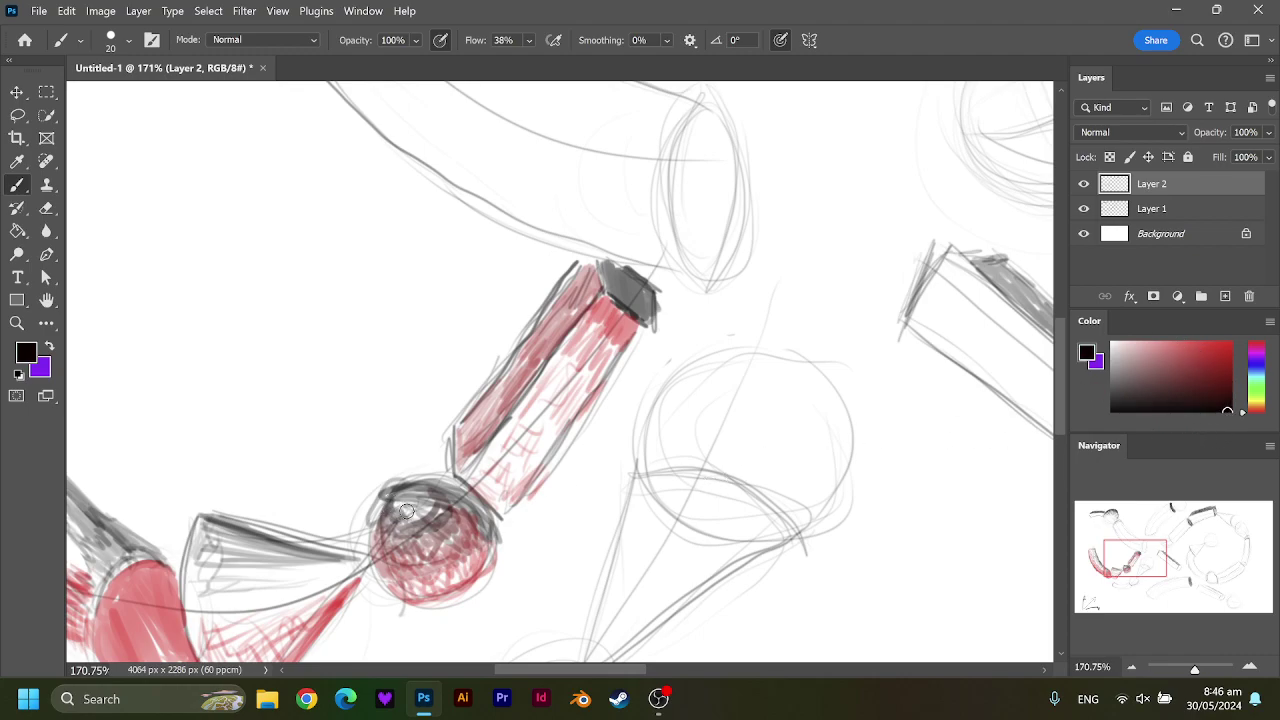
{"action": "mouse_move", "coordinate": [424, 505]}
{"action": "left_mouse_down"}
{"action": "mouse_move", "coordinate": [405, 495]}
{"action": "mouse_move", "coordinate": [440, 505]}
{"action": "left_mouse_up"}
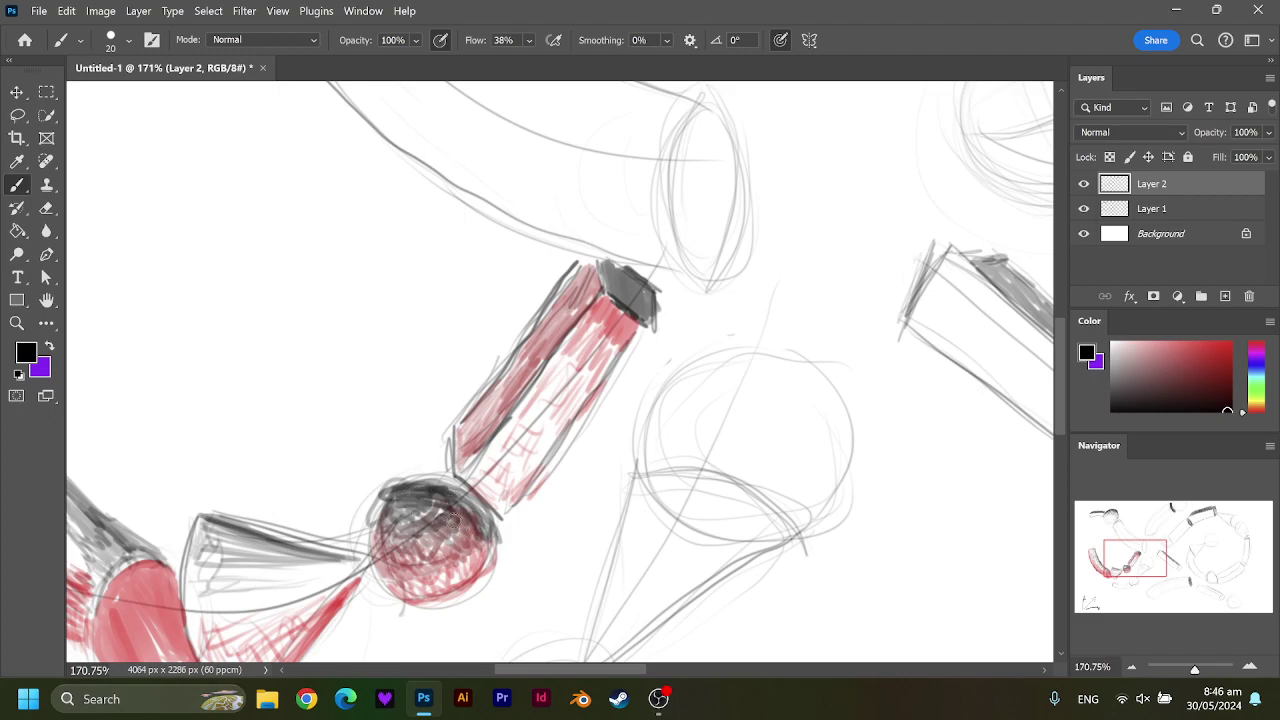
{"action": "left_click_drag", "start_coordinate": [452, 522], "coordinate": [460, 510]}
{"action": "left_click_drag", "start_coordinate": [1150, 555], "coordinate": [1124, 563]}
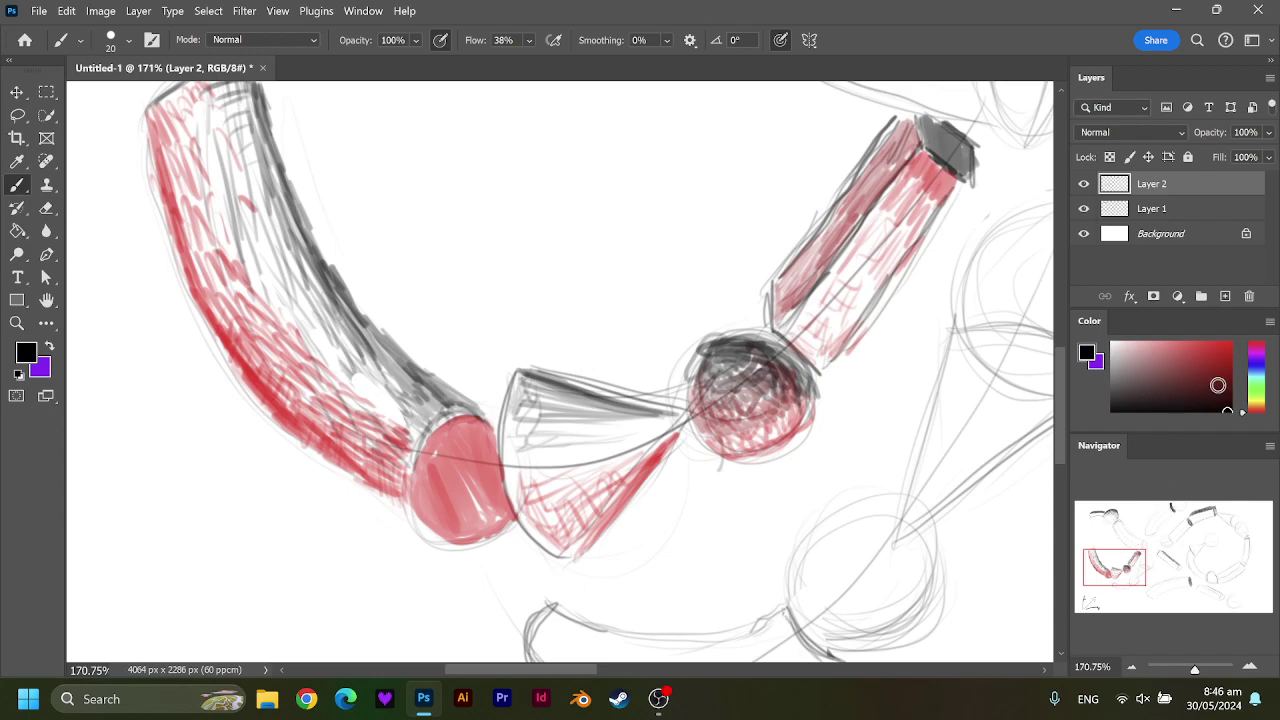
Hatch dark red vertically across the cone's left and upper-left areas.
{"action": "left_click_drag", "start_coordinate": [1230, 390], "coordinate": [1235, 372]}
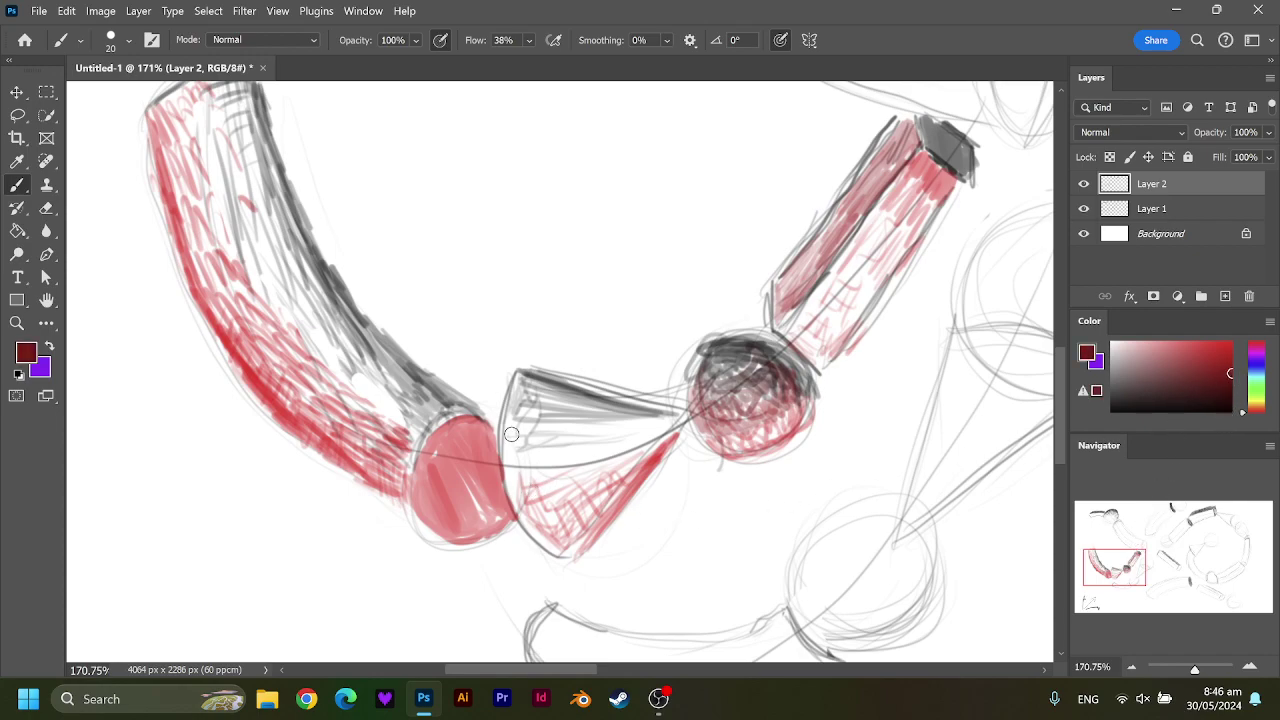
{"action": "mouse_move", "coordinate": [511, 434]}
{"action": "left_mouse_down"}
{"action": "mouse_move", "coordinate": [518, 480]}
{"action": "mouse_move", "coordinate": [546, 487]}
{"action": "left_mouse_up"}
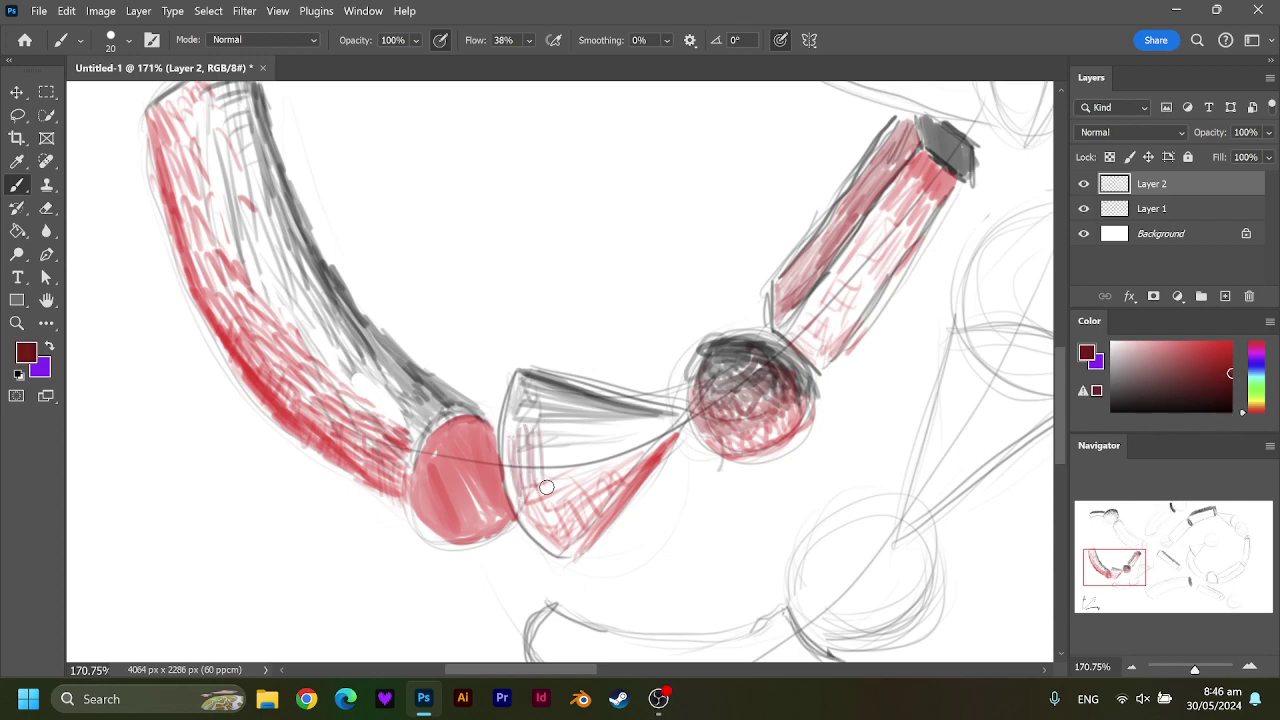
{"action": "mouse_move", "coordinate": [550, 424]}
{"action": "left_mouse_down"}
{"action": "mouse_move", "coordinate": [558, 490]}
{"action": "mouse_move", "coordinate": [576, 458]}
{"action": "left_mouse_up"}
{"action": "mouse_move", "coordinate": [586, 418]}
{"action": "left_mouse_down"}
{"action": "mouse_move", "coordinate": [608, 470]}
{"action": "mouse_move", "coordinate": [638, 465]}
{"action": "mouse_move", "coordinate": [670, 425]}
{"action": "left_mouse_up"}
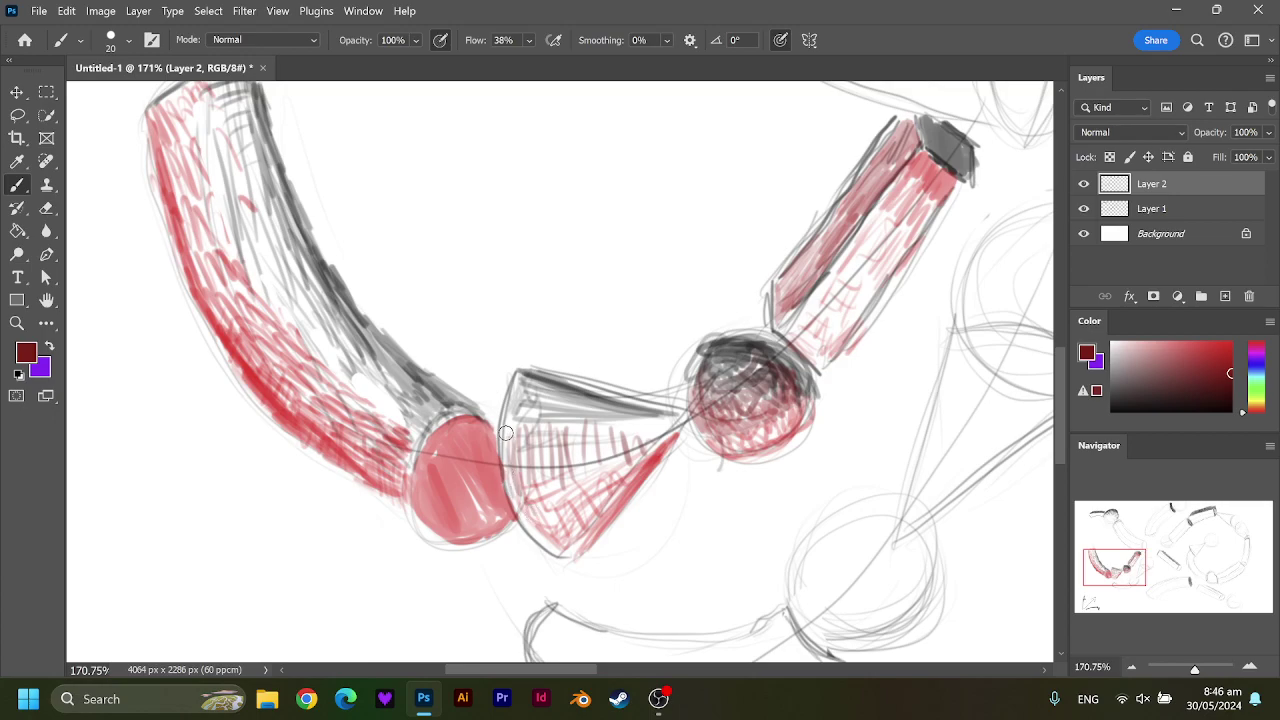
{"action": "mouse_move", "coordinate": [505, 432]}
{"action": "left_mouse_down"}
{"action": "mouse_move", "coordinate": [514, 490]}
{"action": "mouse_move", "coordinate": [638, 440]}
{"action": "mouse_move", "coordinate": [563, 464]}
{"action": "left_mouse_up"}
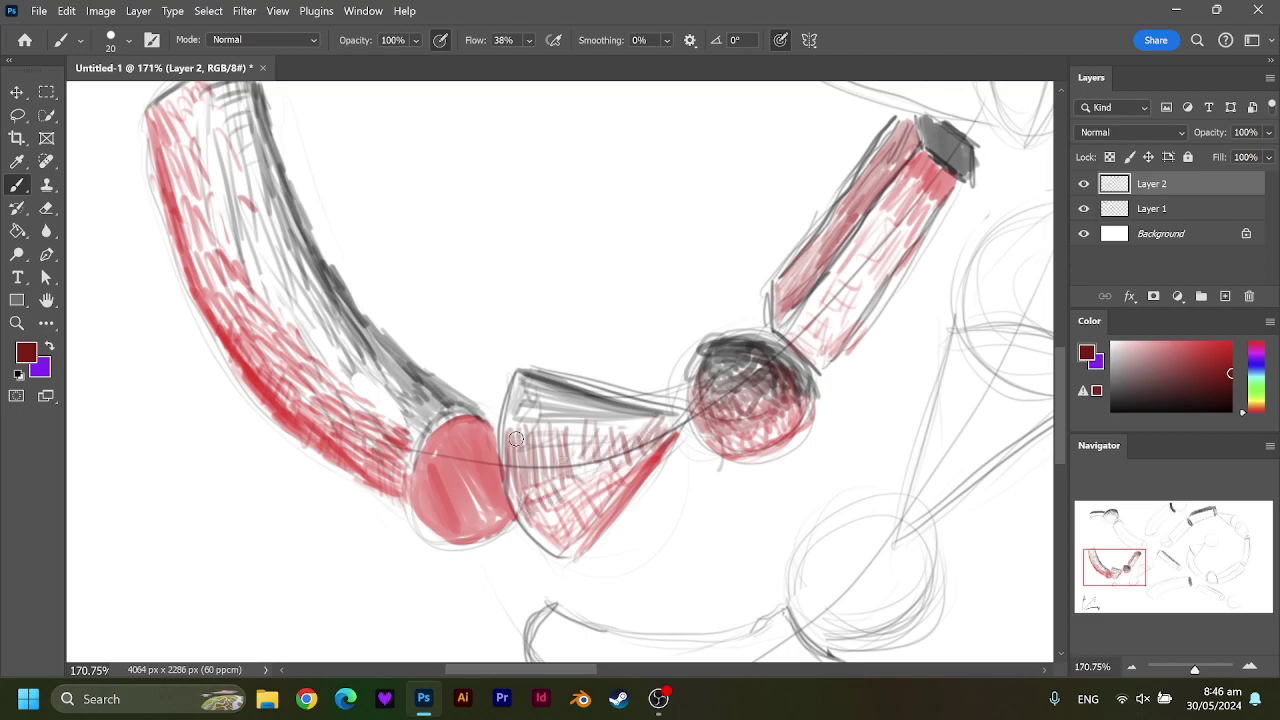
{"action": "mouse_move", "coordinate": [518, 408]}
{"action": "left_mouse_down"}
{"action": "mouse_move", "coordinate": [541, 432]}
{"action": "mouse_move", "coordinate": [646, 432]}
{"action": "left_mouse_up"}
Deepen the cone's upper rim, left side and centre with darker reds.
{"action": "left_click", "coordinate": [1228, 394]}
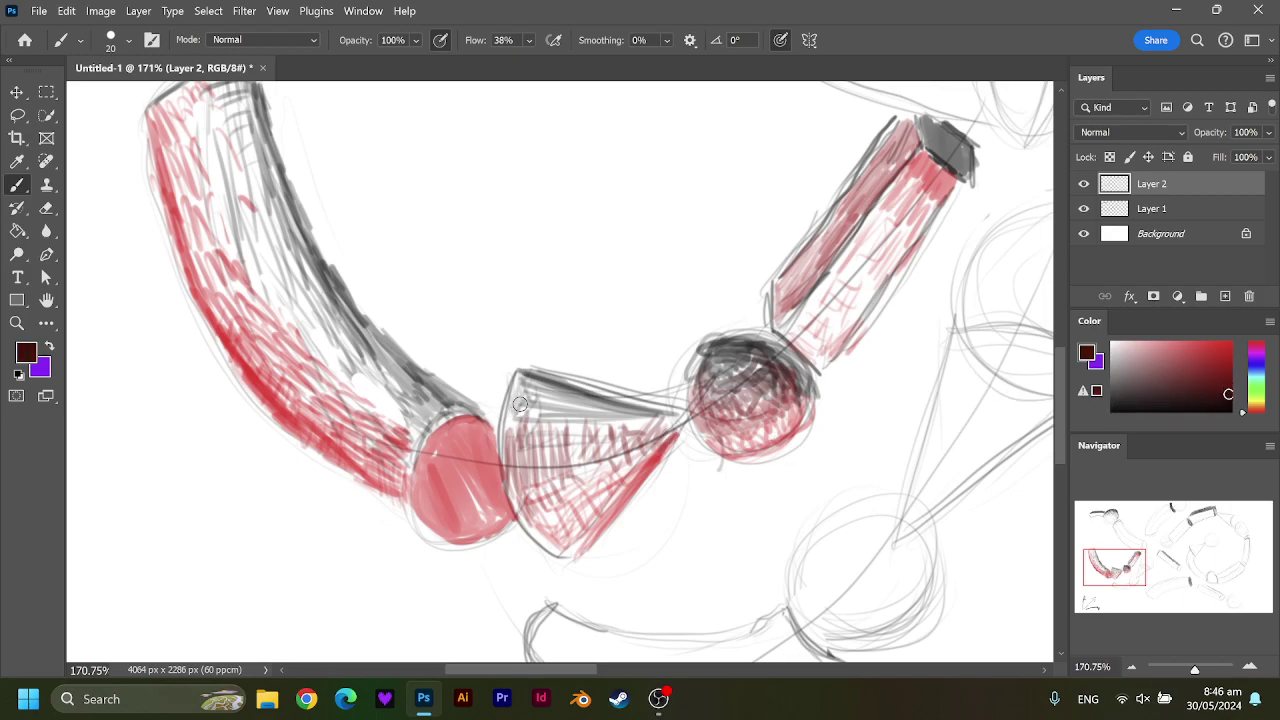
{"action": "mouse_move", "coordinate": [520, 404]}
{"action": "left_mouse_down"}
{"action": "mouse_move", "coordinate": [512, 436]}
{"action": "mouse_move", "coordinate": [636, 430]}
{"action": "left_mouse_up"}
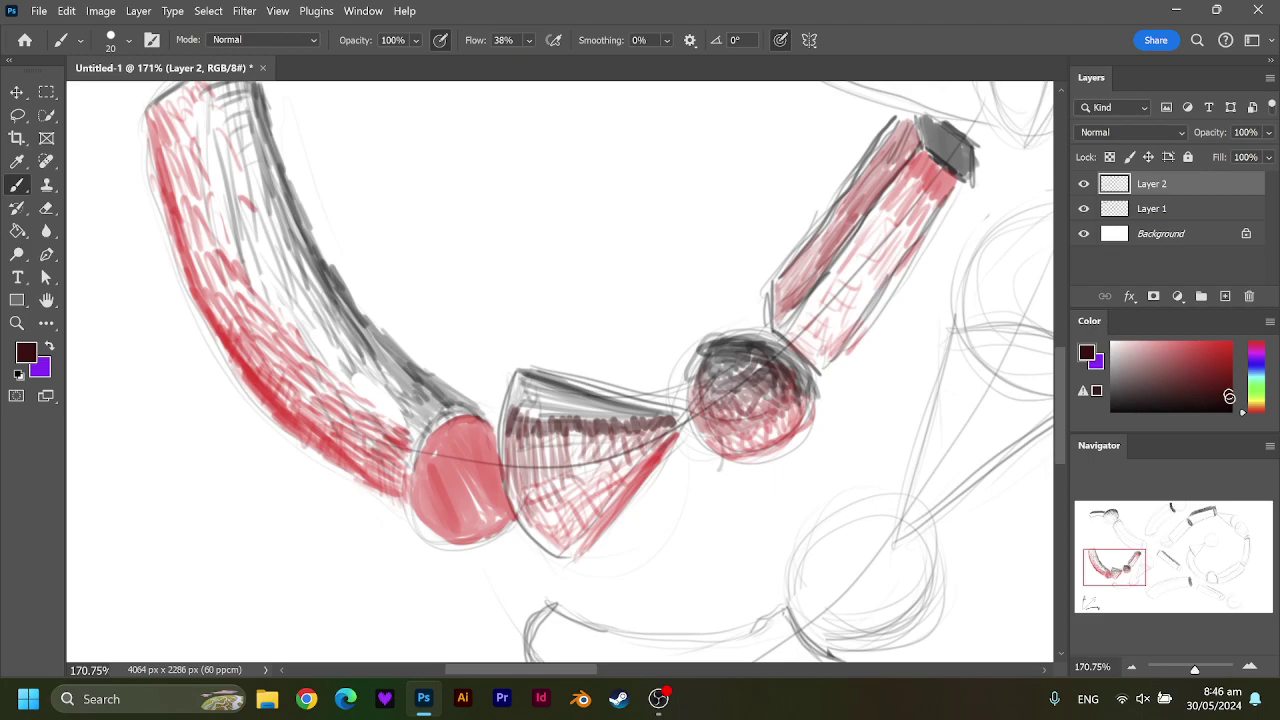
{"action": "left_click", "coordinate": [1230, 405]}
{"action": "mouse_move", "coordinate": [510, 404]}
{"action": "left_mouse_down"}
{"action": "mouse_move", "coordinate": [530, 378]}
{"action": "mouse_move", "coordinate": [550, 424]}
{"action": "mouse_move", "coordinate": [615, 409]}
{"action": "mouse_move", "coordinate": [531, 417]}
{"action": "left_mouse_up"}
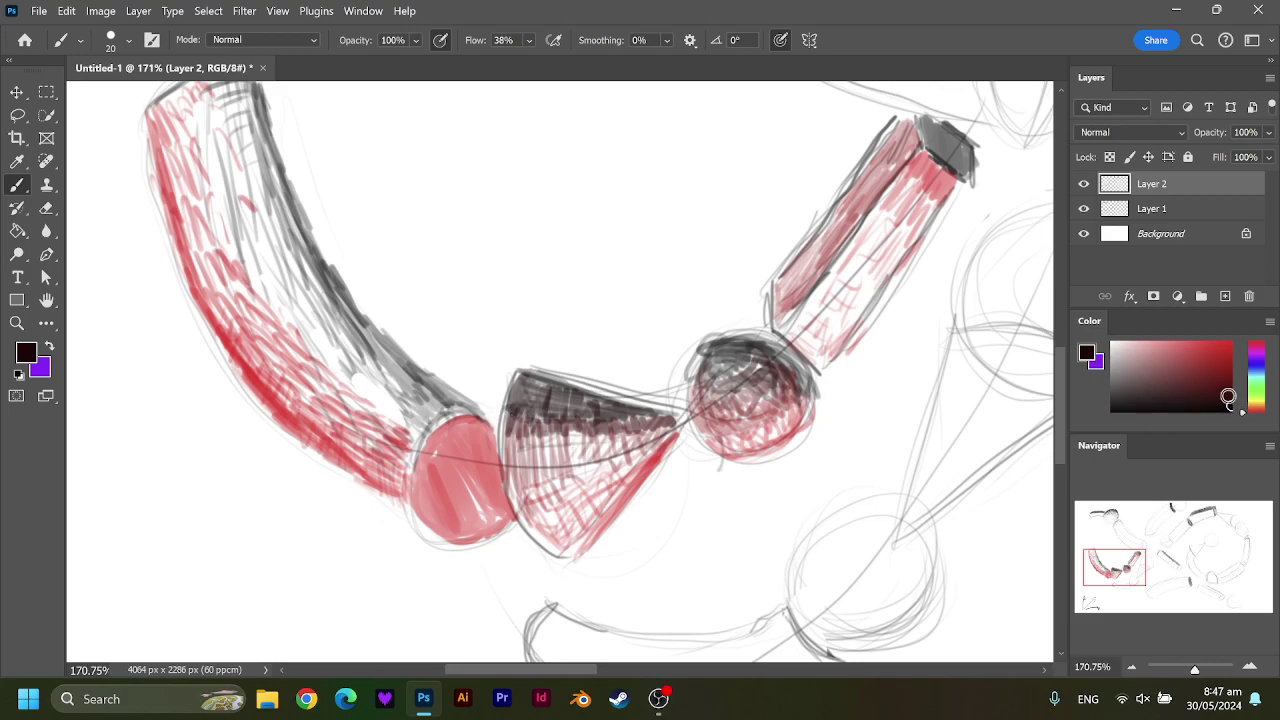
{"action": "left_click_drag", "start_coordinate": [1228, 397], "coordinate": [1233, 379]}
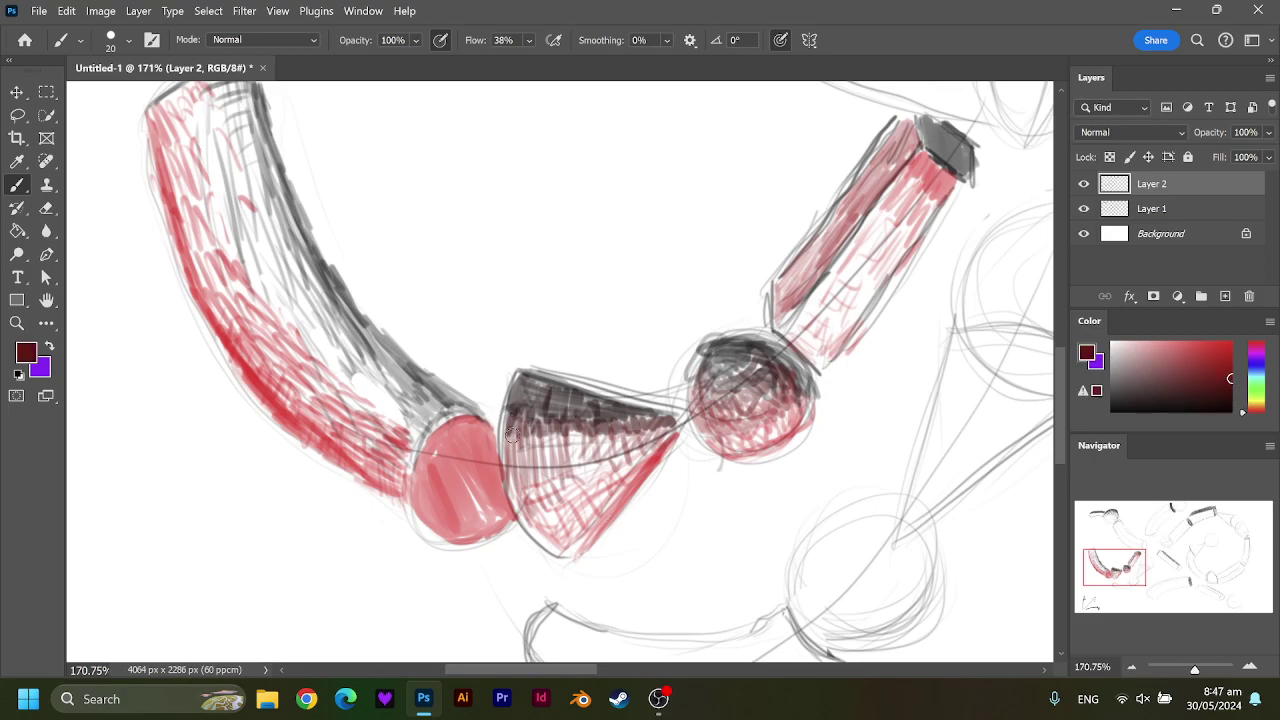
{"action": "mouse_move", "coordinate": [510, 437]}
{"action": "left_mouse_down"}
{"action": "mouse_move", "coordinate": [518, 488]}
{"action": "mouse_move", "coordinate": [538, 434]}
{"action": "left_mouse_up"}
{"action": "mouse_move", "coordinate": [536, 480]}
{"action": "left_mouse_down"}
{"action": "mouse_move", "coordinate": [550, 430]}
{"action": "mouse_move", "coordinate": [558, 472]}
{"action": "mouse_move", "coordinate": [562, 428]}
{"action": "mouse_move", "coordinate": [575, 444]}
{"action": "mouse_move", "coordinate": [606, 434]}
{"action": "mouse_move", "coordinate": [628, 453]}
{"action": "mouse_move", "coordinate": [594, 451]}
{"action": "left_mouse_up"}
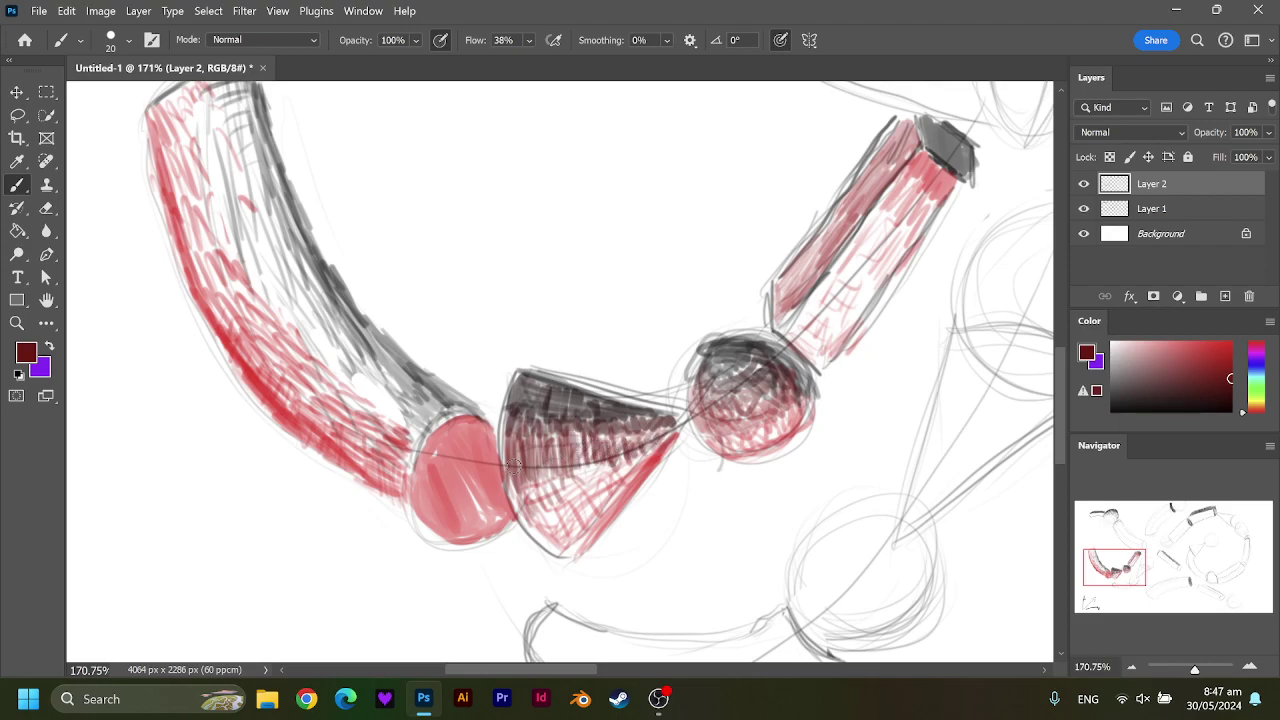
Hatch bright red along the cone's left edge and over its lower tip.
{"action": "left_click_drag", "start_coordinate": [1180, 390], "coordinate": [1234, 357]}
{"action": "mouse_move", "coordinate": [525, 517]}
{"action": "left_mouse_down"}
{"action": "mouse_move", "coordinate": [535, 480]}
{"action": "mouse_move", "coordinate": [560, 495]}
{"action": "mouse_move", "coordinate": [645, 460]}
{"action": "left_mouse_up"}
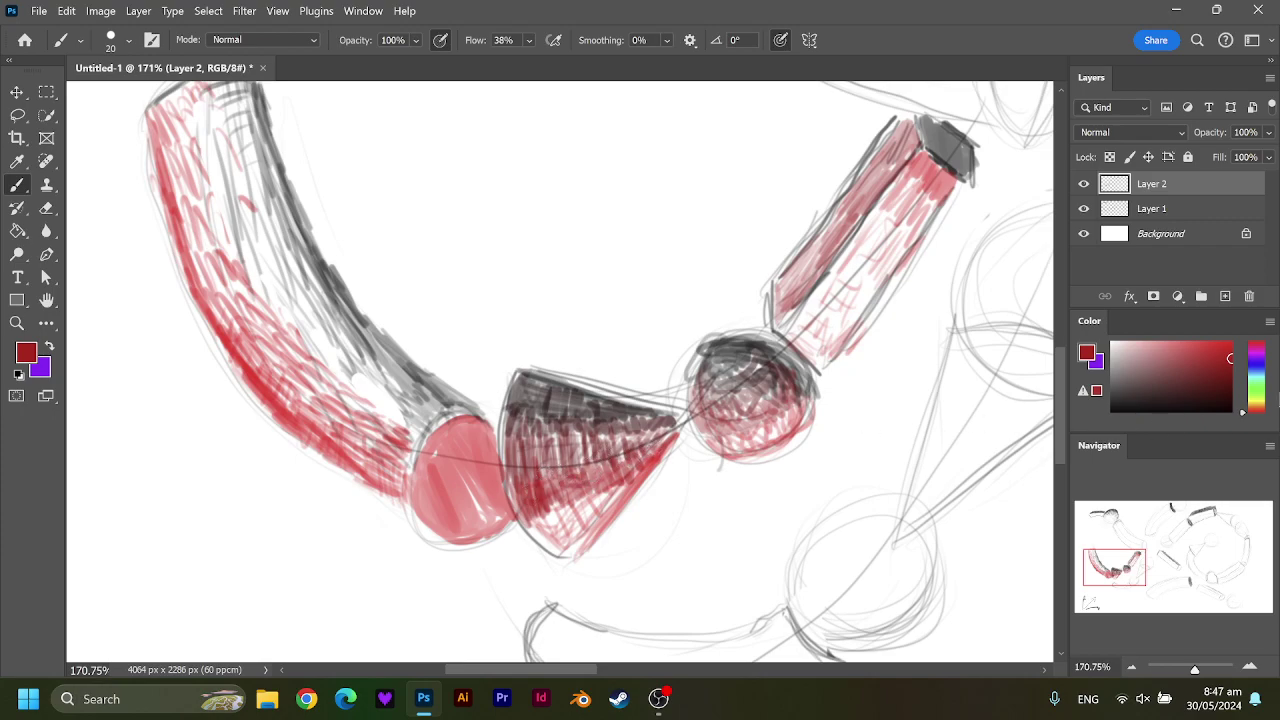
{"action": "left_click", "coordinate": [1230, 345]}
{"action": "mouse_move", "coordinate": [537, 526]}
{"action": "left_mouse_down"}
{"action": "mouse_move", "coordinate": [566, 552]}
{"action": "mouse_move", "coordinate": [575, 514]}
{"action": "mouse_move", "coordinate": [613, 499]}
{"action": "left_mouse_up"}
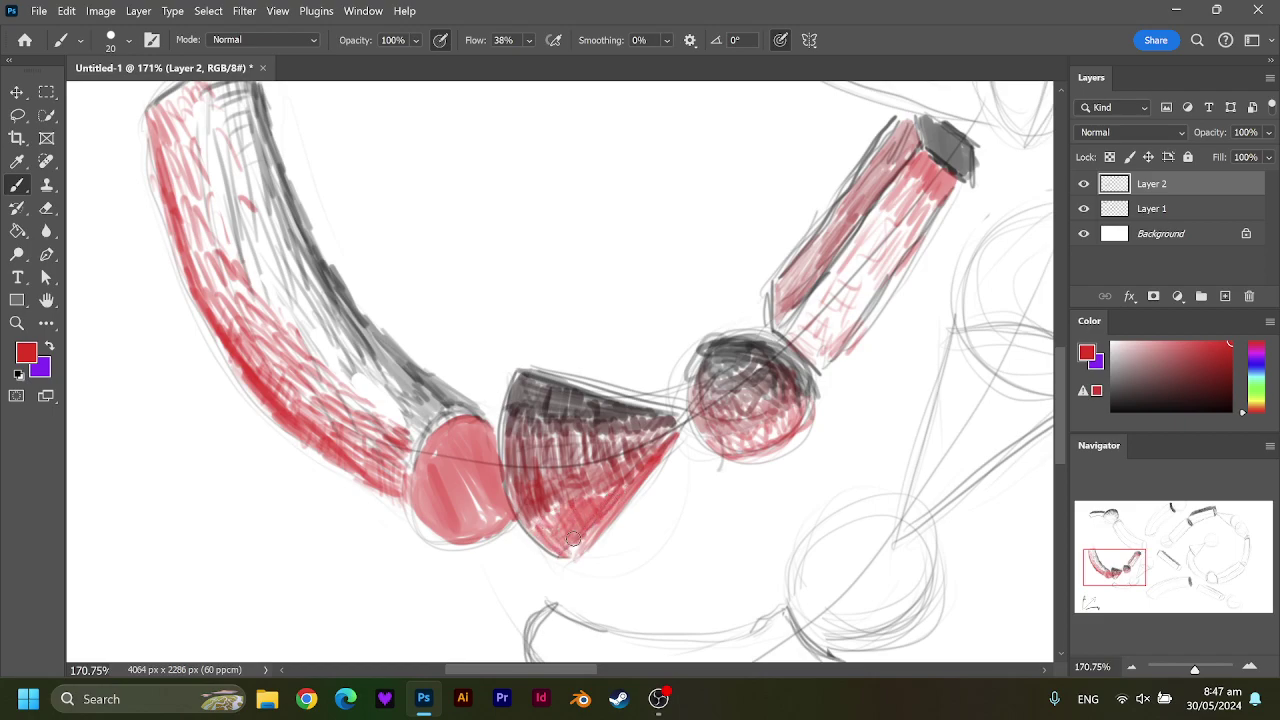
{"action": "left_click_drag", "start_coordinate": [573, 539], "coordinate": [612, 507]}
{"action": "left_click_drag", "start_coordinate": [546, 531], "coordinate": [556, 499]}
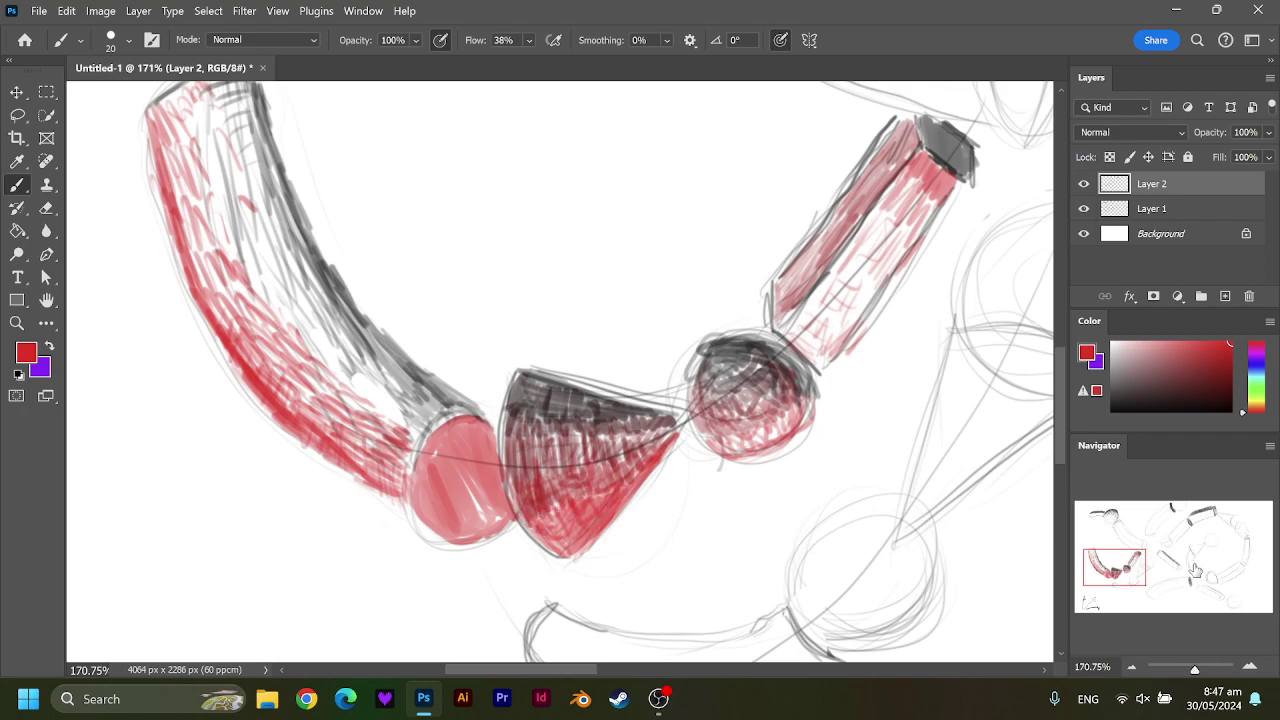
{"action": "left_click_drag", "start_coordinate": [1136, 568], "coordinate": [1110, 557]}
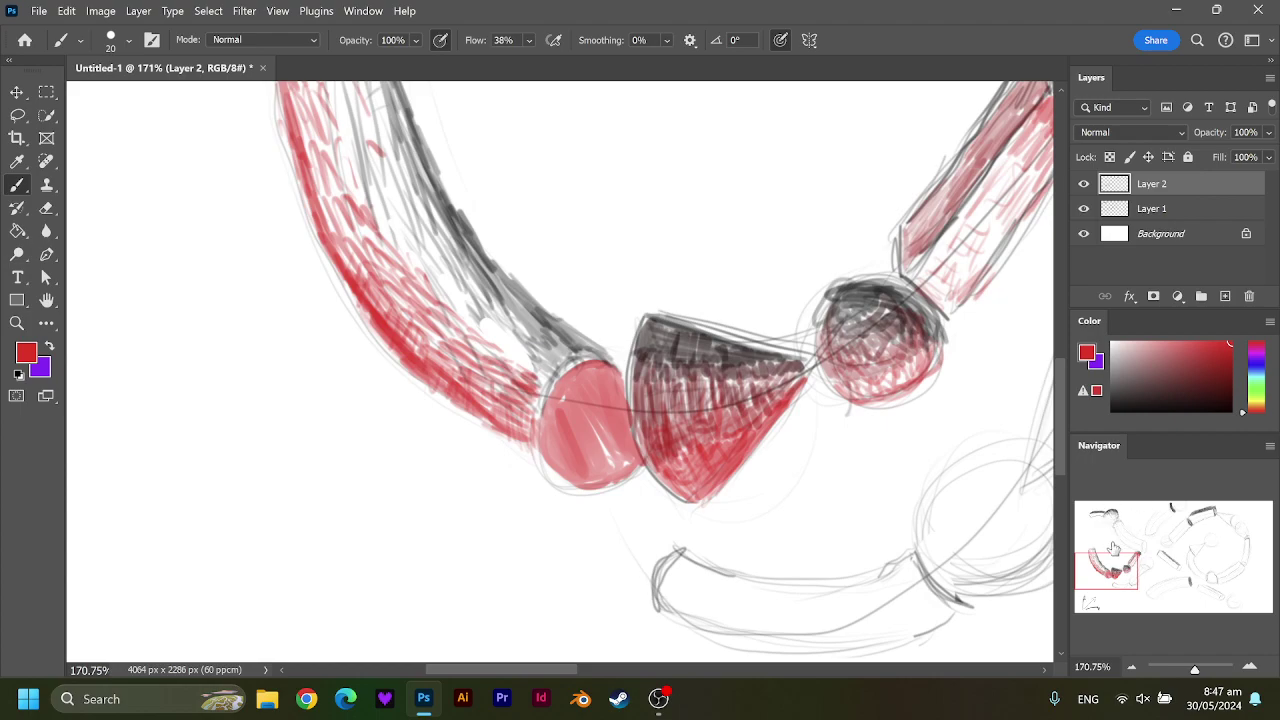
Add near-black and dark-red hatching where the tube meets the pink disc.
{"action": "left_click_drag", "start_coordinate": [1113, 548], "coordinate": [1110, 545]}
{"action": "left_click", "coordinate": [1232, 393]}
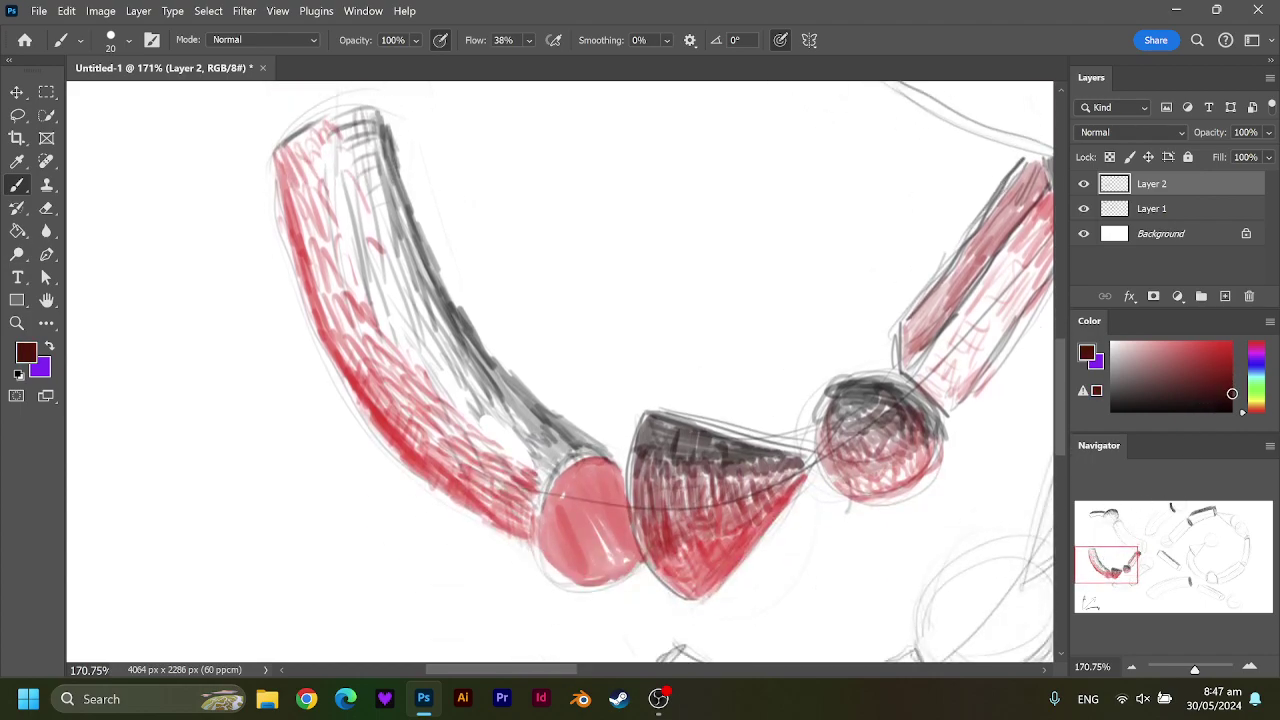
{"action": "left_click_drag", "start_coordinate": [1232, 393], "coordinate": [1235, 410]}
{"action": "mouse_move", "coordinate": [577, 462]}
{"action": "left_mouse_down"}
{"action": "mouse_move", "coordinate": [595, 438]}
{"action": "mouse_move", "coordinate": [500, 378]}
{"action": "mouse_move", "coordinate": [452, 305]}
{"action": "mouse_move", "coordinate": [380, 125]}
{"action": "mouse_move", "coordinate": [405, 190]}
{"action": "mouse_move", "coordinate": [376, 137]}
{"action": "mouse_move", "coordinate": [368, 178]}
{"action": "mouse_move", "coordinate": [424, 248]}
{"action": "mouse_move", "coordinate": [430, 296]}
{"action": "mouse_move", "coordinate": [455, 325]}
{"action": "mouse_move", "coordinate": [420, 285]}
{"action": "mouse_move", "coordinate": [575, 450]}
{"action": "mouse_move", "coordinate": [522, 406]}
{"action": "left_mouse_up"}
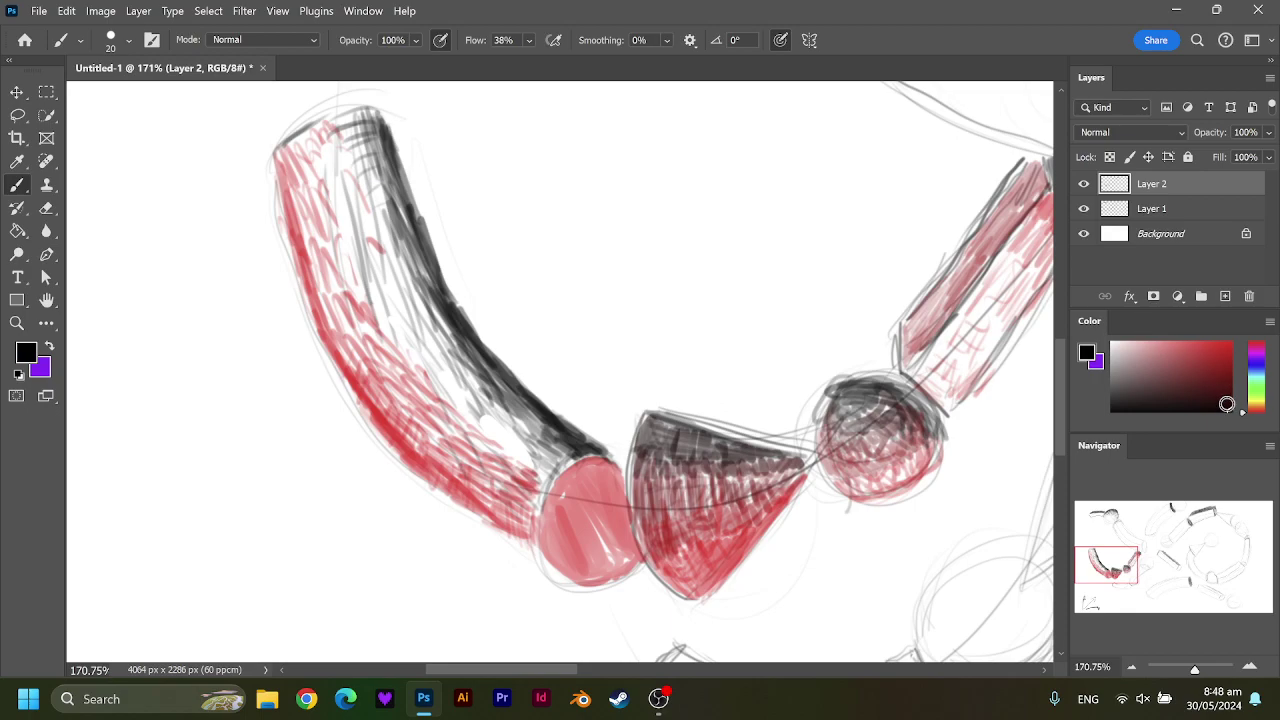
{"action": "left_click", "coordinate": [1234, 397]}
{"action": "left_click", "coordinate": [1230, 383]}
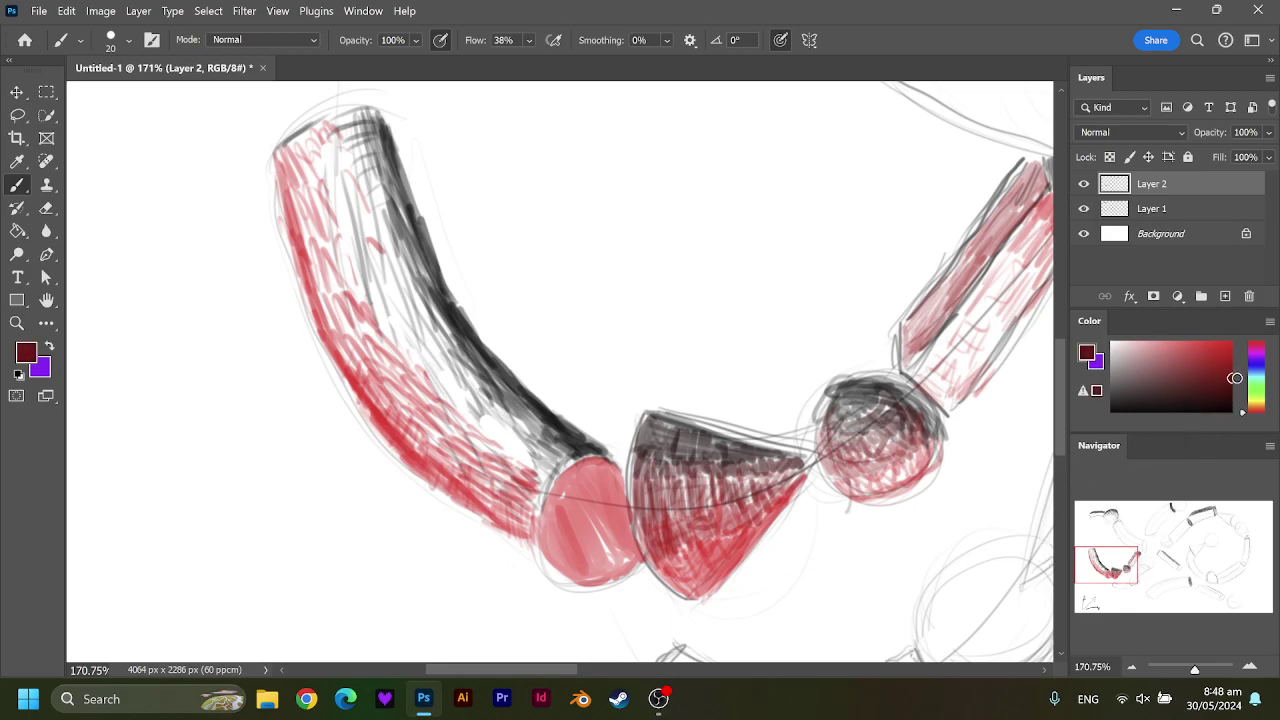
{"action": "mouse_move", "coordinate": [575, 477]}
{"action": "left_mouse_down"}
{"action": "mouse_move", "coordinate": [540, 490]}
{"action": "mouse_move", "coordinate": [515, 464]}
{"action": "left_mouse_up"}
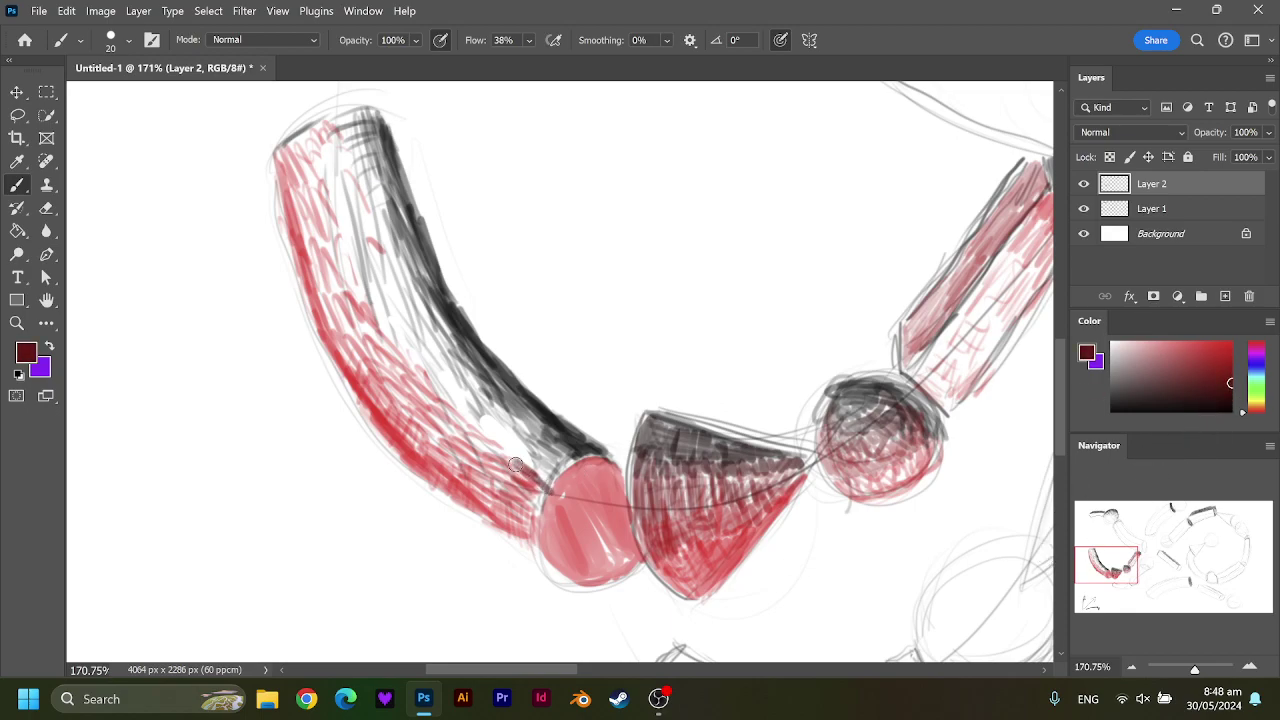
{"action": "left_click", "coordinate": [1230, 397]}
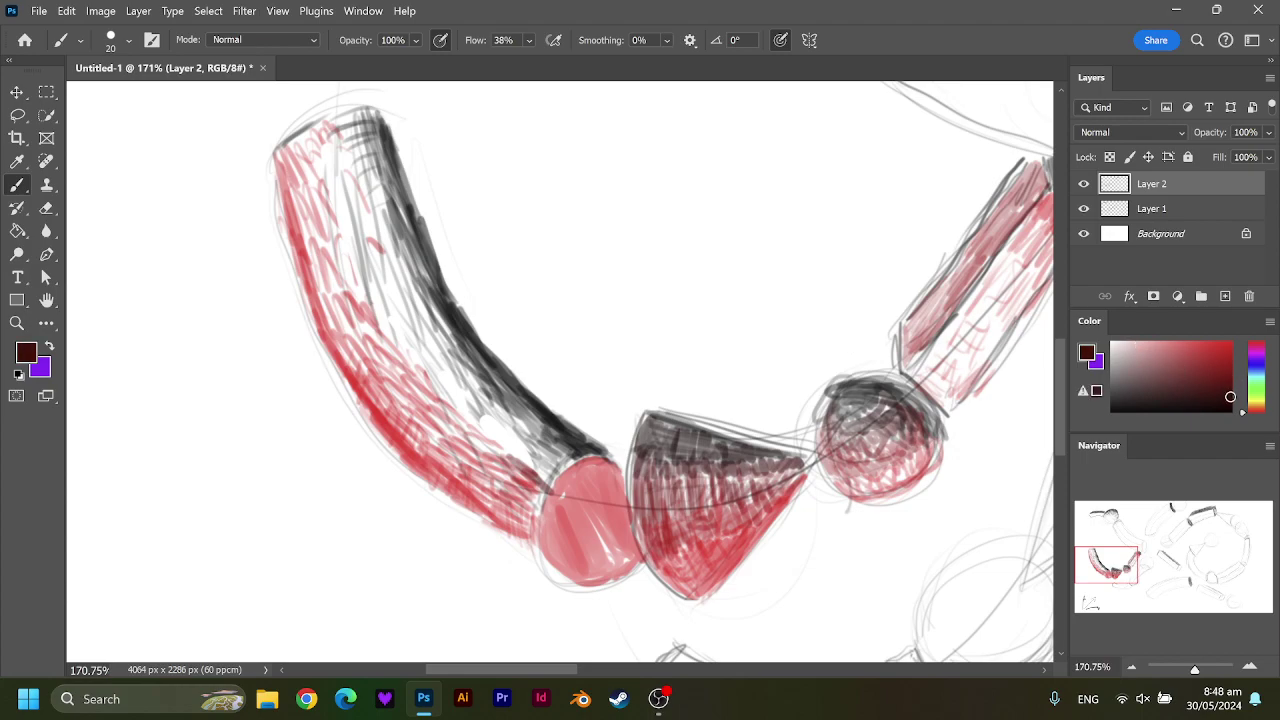
{"action": "mouse_move", "coordinate": [569, 465]}
{"action": "left_mouse_down"}
{"action": "mouse_move", "coordinate": [522, 424]}
{"action": "mouse_move", "coordinate": [515, 432]}
{"action": "mouse_move", "coordinate": [496, 388]}
{"action": "mouse_move", "coordinate": [511, 397]}
{"action": "mouse_move", "coordinate": [500, 420]}
{"action": "mouse_move", "coordinate": [487, 379]}
{"action": "left_mouse_up"}
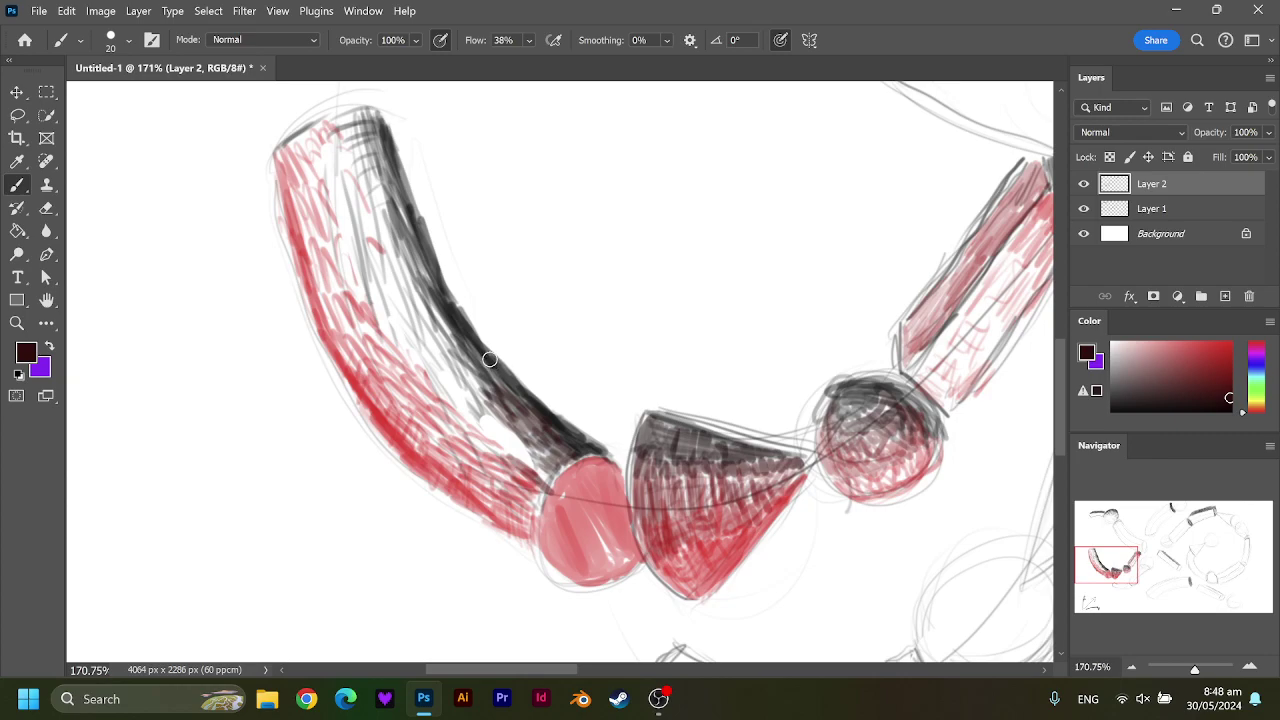
Extend dark hatching up the tube's inner edge and darken its upper section.
{"action": "mouse_move", "coordinate": [485, 363]}
{"action": "left_mouse_down"}
{"action": "mouse_move", "coordinate": [465, 398]}
{"action": "mouse_move", "coordinate": [477, 410]}
{"action": "left_mouse_up"}
{"action": "mouse_move", "coordinate": [455, 337]}
{"action": "left_mouse_down"}
{"action": "mouse_move", "coordinate": [420, 356]}
{"action": "mouse_move", "coordinate": [430, 374]}
{"action": "mouse_move", "coordinate": [432, 341]}
{"action": "left_mouse_up"}
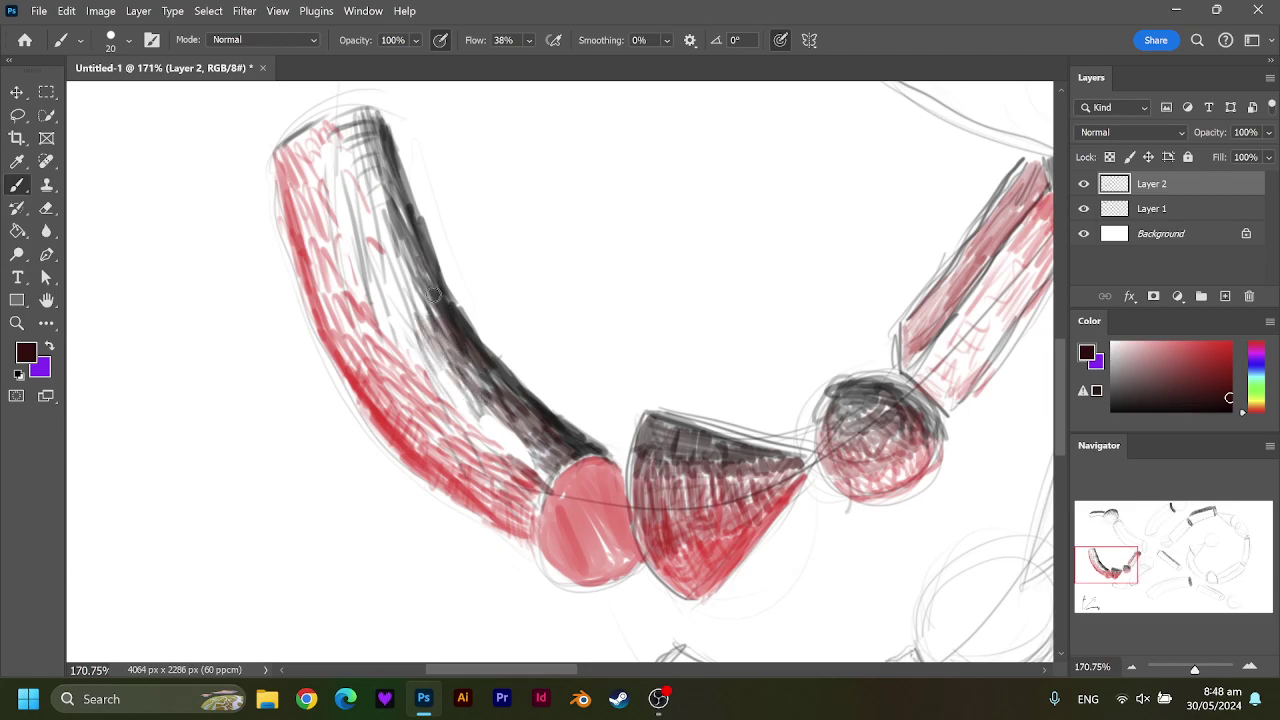
{"action": "mouse_move", "coordinate": [440, 258]}
{"action": "left_mouse_down"}
{"action": "mouse_move", "coordinate": [412, 320]}
{"action": "mouse_move", "coordinate": [384, 334]}
{"action": "mouse_move", "coordinate": [408, 270]}
{"action": "left_mouse_up"}
{"action": "left_click_drag", "start_coordinate": [420, 210], "coordinate": [398, 280]}
{"action": "left_click_drag", "start_coordinate": [410, 210], "coordinate": [378, 278]}
{"action": "left_click_drag", "start_coordinate": [386, 208], "coordinate": [360, 278]}
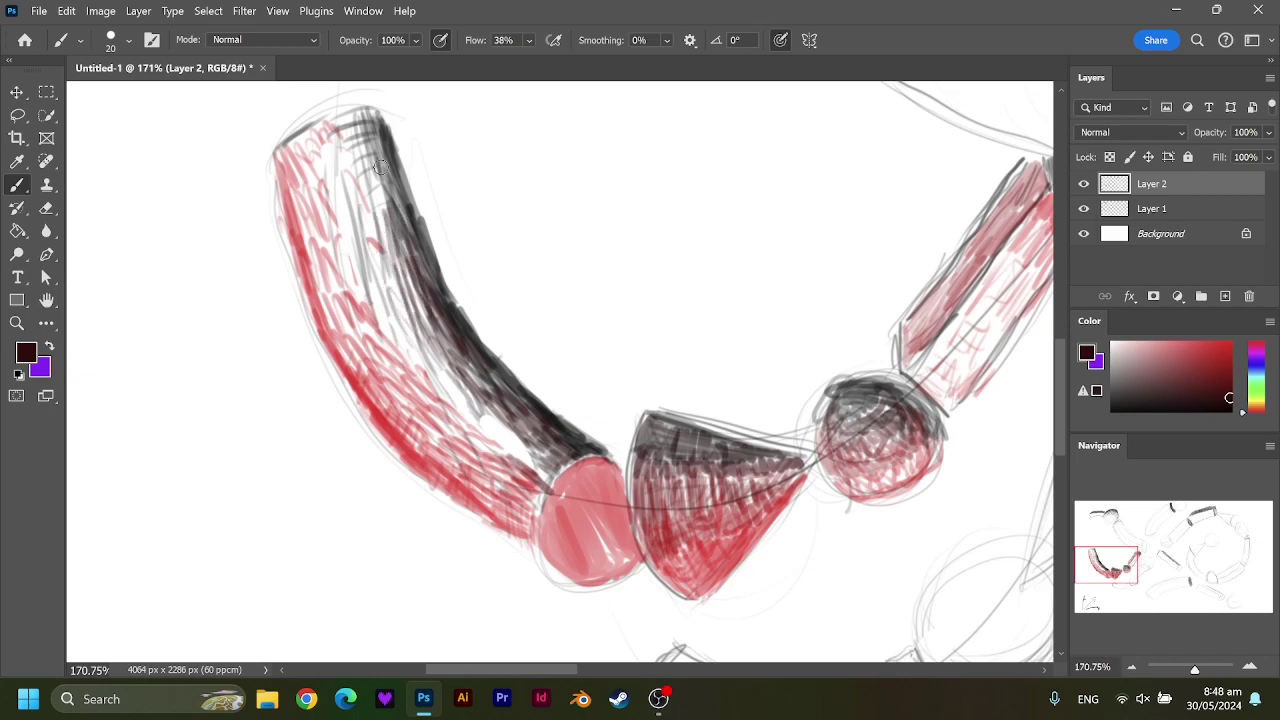
Thicken the dark hatching at the tube's top and along its middle and lower inner edge.
{"action": "mouse_move", "coordinate": [381, 167]}
{"action": "left_mouse_down"}
{"action": "mouse_move", "coordinate": [380, 238]}
{"action": "mouse_move", "coordinate": [362, 258]}
{"action": "left_mouse_up"}
{"action": "mouse_move", "coordinate": [376, 122]}
{"action": "left_mouse_down"}
{"action": "mouse_move", "coordinate": [344, 200]}
{"action": "mouse_move", "coordinate": [382, 204]}
{"action": "mouse_move", "coordinate": [366, 250]}
{"action": "left_mouse_up"}
{"action": "left_click_drag", "start_coordinate": [414, 210], "coordinate": [378, 276]}
{"action": "left_click_drag", "start_coordinate": [412, 218], "coordinate": [400, 277]}
{"action": "mouse_move", "coordinate": [362, 170]}
{"action": "left_mouse_down"}
{"action": "mouse_move", "coordinate": [350, 232]}
{"action": "mouse_move", "coordinate": [436, 320]}
{"action": "left_mouse_up"}
{"action": "mouse_move", "coordinate": [392, 270]}
{"action": "left_mouse_down"}
{"action": "mouse_move", "coordinate": [428, 336]}
{"action": "mouse_move", "coordinate": [533, 440]}
{"action": "left_mouse_up"}
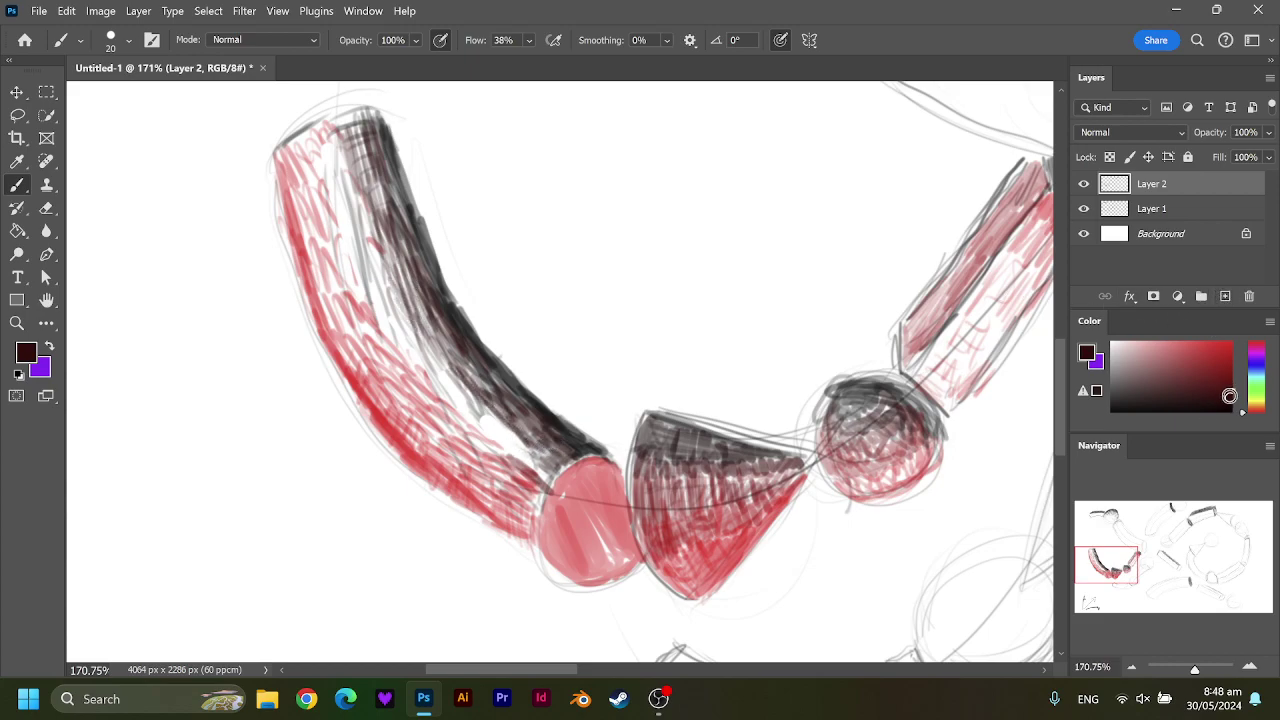
{"action": "left_click_drag", "start_coordinate": [1229, 397], "coordinate": [1232, 385]}
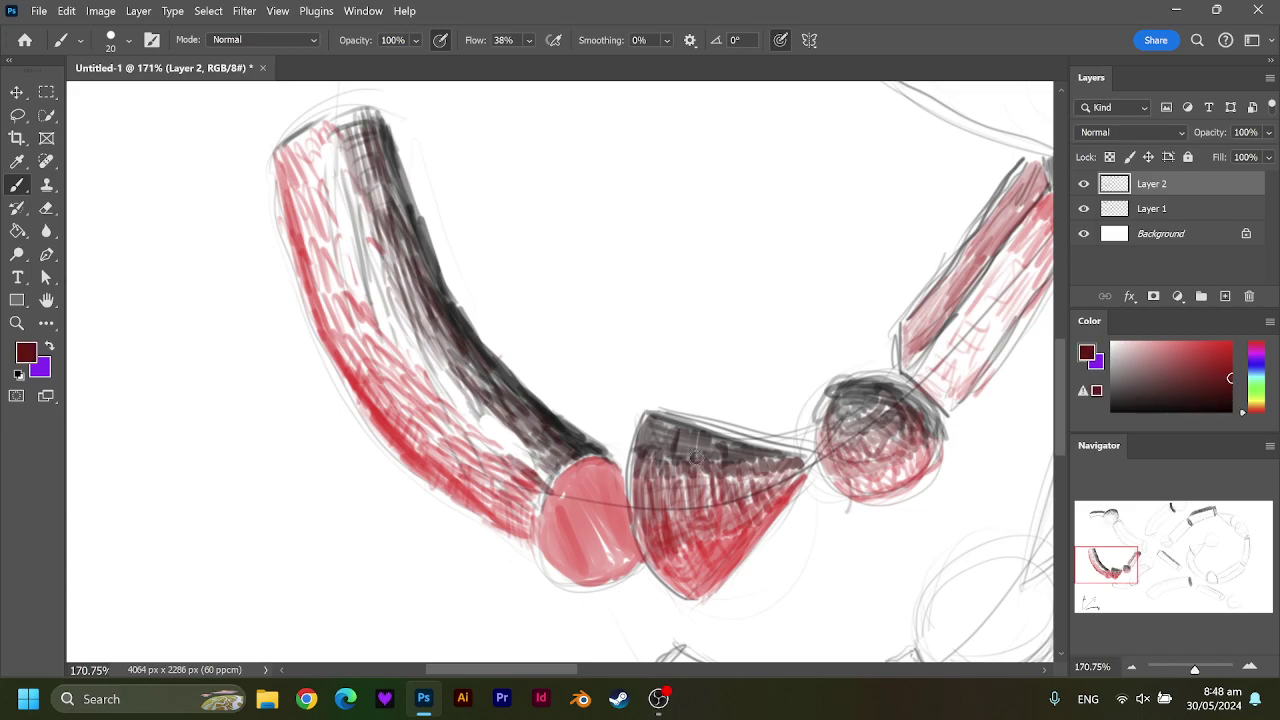
Shade the tube's top end dark red and start bright red hatching on its lower part.
{"action": "mouse_move", "coordinate": [344, 150]}
{"action": "left_mouse_down"}
{"action": "mouse_move", "coordinate": [336, 180]}
{"action": "mouse_move", "coordinate": [345, 150]}
{"action": "mouse_move", "coordinate": [375, 145]}
{"action": "mouse_move", "coordinate": [390, 217]}
{"action": "mouse_move", "coordinate": [345, 235]}
{"action": "mouse_move", "coordinate": [364, 263]}
{"action": "left_mouse_up"}
{"action": "mouse_move", "coordinate": [332, 184]}
{"action": "left_mouse_down"}
{"action": "mouse_move", "coordinate": [400, 280]}
{"action": "mouse_move", "coordinate": [380, 300]}
{"action": "mouse_move", "coordinate": [339, 218]}
{"action": "mouse_move", "coordinate": [325, 140]}
{"action": "mouse_move", "coordinate": [320, 180]}
{"action": "mouse_move", "coordinate": [300, 170]}
{"action": "mouse_move", "coordinate": [331, 155]}
{"action": "mouse_move", "coordinate": [348, 190]}
{"action": "mouse_move", "coordinate": [330, 228]}
{"action": "mouse_move", "coordinate": [300, 150]}
{"action": "mouse_move", "coordinate": [304, 214]}
{"action": "mouse_move", "coordinate": [340, 185]}
{"action": "mouse_move", "coordinate": [425, 285]}
{"action": "mouse_move", "coordinate": [490, 420]}
{"action": "mouse_move", "coordinate": [545, 470]}
{"action": "mouse_move", "coordinate": [505, 455]}
{"action": "mouse_move", "coordinate": [395, 330]}
{"action": "mouse_move", "coordinate": [406, 331]}
{"action": "mouse_move", "coordinate": [366, 282]}
{"action": "mouse_move", "coordinate": [400, 300]}
{"action": "mouse_move", "coordinate": [336, 240]}
{"action": "mouse_move", "coordinate": [375, 290]}
{"action": "mouse_move", "coordinate": [340, 165]}
{"action": "mouse_move", "coordinate": [340, 205]}
{"action": "left_mouse_up"}
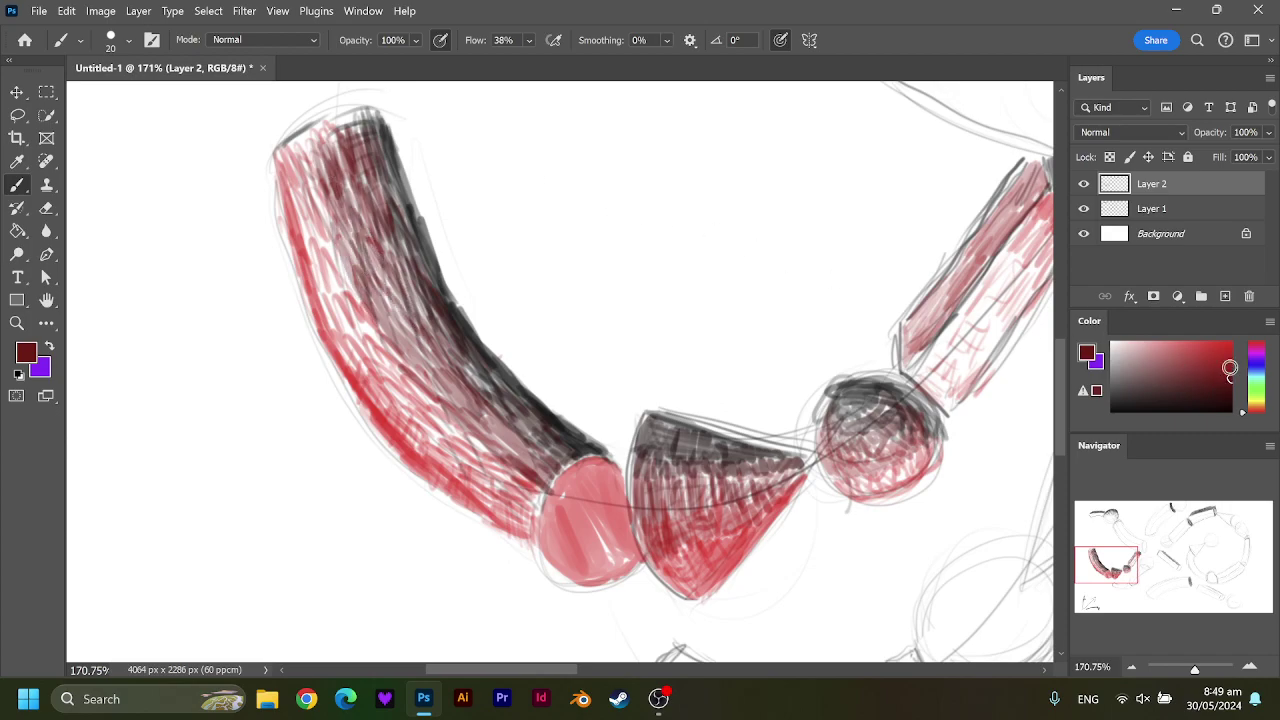
{"action": "left_click_drag", "start_coordinate": [1230, 368], "coordinate": [1231, 357]}
{"action": "mouse_move", "coordinate": [547, 487]}
{"action": "left_mouse_down"}
{"action": "mouse_move", "coordinate": [490, 480]}
{"action": "mouse_move", "coordinate": [480, 450]}
{"action": "mouse_move", "coordinate": [372, 334]}
{"action": "mouse_move", "coordinate": [325, 200]}
{"action": "mouse_move", "coordinate": [312, 175]}
{"action": "mouse_move", "coordinate": [297, 180]}
{"action": "mouse_move", "coordinate": [292, 150]}
{"action": "mouse_move", "coordinate": [312, 148]}
{"action": "mouse_move", "coordinate": [310, 228]}
{"action": "mouse_move", "coordinate": [326, 219]}
{"action": "mouse_move", "coordinate": [305, 250]}
{"action": "mouse_move", "coordinate": [330, 285]}
{"action": "mouse_move", "coordinate": [349, 214]}
{"action": "mouse_move", "coordinate": [350, 262]}
{"action": "mouse_move", "coordinate": [378, 302]}
{"action": "mouse_move", "coordinate": [348, 350]}
{"action": "mouse_move", "coordinate": [344, 275]}
{"action": "left_mouse_up"}
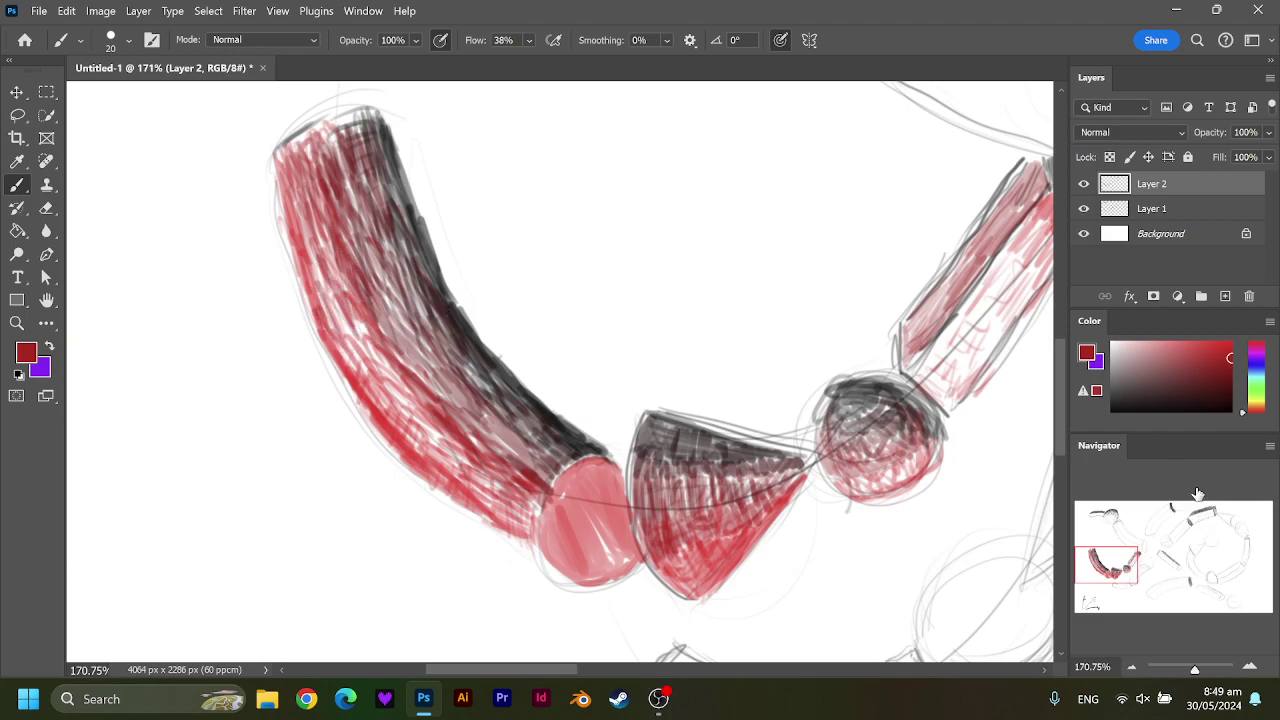
Fill the tube's lower edge, middle and end near the disc with dense bright red hatching.
{"action": "left_click", "coordinate": [1229, 339]}
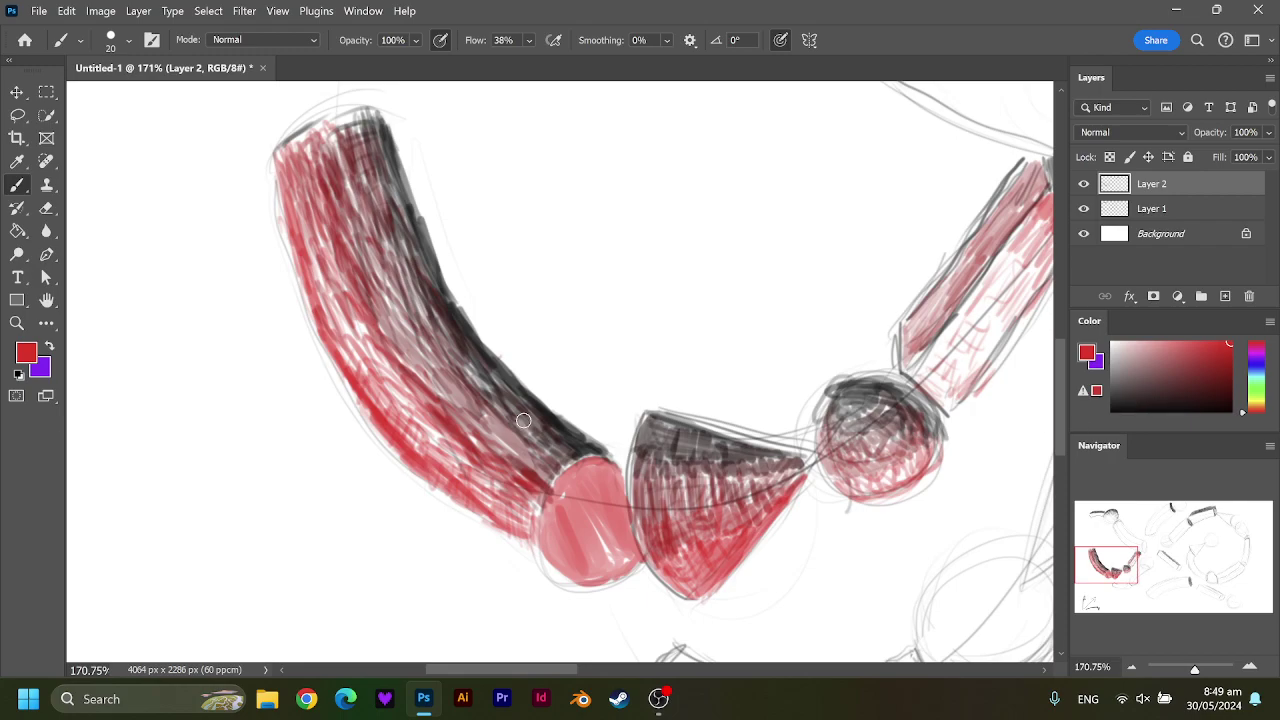
{"action": "left_click_drag", "start_coordinate": [519, 519], "coordinate": [532, 540]}
{"action": "mouse_move", "coordinate": [500, 500]}
{"action": "left_mouse_down"}
{"action": "mouse_move", "coordinate": [530, 542]}
{"action": "mouse_move", "coordinate": [528, 503]}
{"action": "mouse_move", "coordinate": [490, 505]}
{"action": "mouse_move", "coordinate": [448, 465]}
{"action": "mouse_move", "coordinate": [460, 458]}
{"action": "mouse_move", "coordinate": [452, 479]}
{"action": "mouse_move", "coordinate": [400, 415]}
{"action": "left_mouse_up"}
{"action": "left_click_drag", "start_coordinate": [460, 470], "coordinate": [358, 360]}
{"action": "left_click_drag", "start_coordinate": [436, 436], "coordinate": [345, 350]}
{"action": "left_click_drag", "start_coordinate": [420, 405], "coordinate": [335, 310]}
{"action": "left_click_drag", "start_coordinate": [365, 390], "coordinate": [324, 259]}
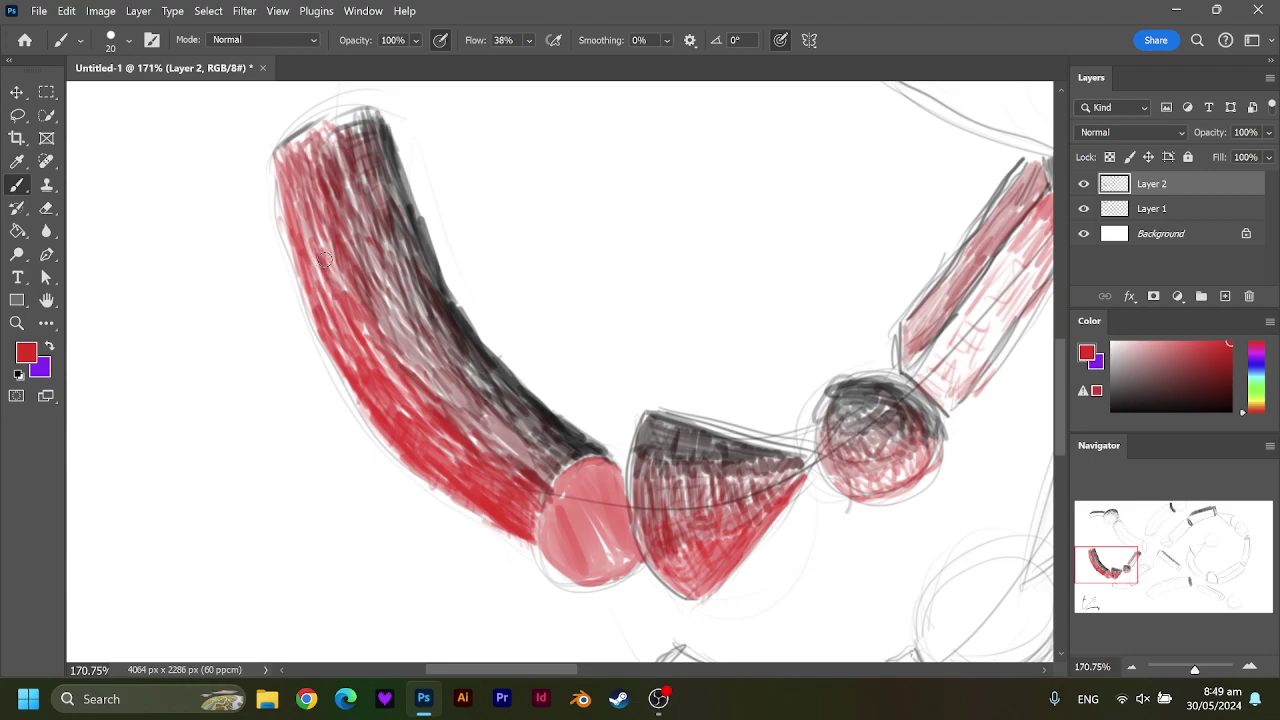
{"action": "mouse_move", "coordinate": [511, 486]}
{"action": "left_mouse_down"}
{"action": "mouse_move", "coordinate": [546, 462]}
{"action": "mouse_move", "coordinate": [488, 444]}
{"action": "mouse_move", "coordinate": [498, 434]}
{"action": "left_mouse_up"}
{"action": "mouse_move", "coordinate": [491, 433]}
{"action": "left_mouse_down"}
{"action": "mouse_move", "coordinate": [400, 362]}
{"action": "mouse_move", "coordinate": [413, 348]}
{"action": "mouse_move", "coordinate": [444, 364]}
{"action": "left_mouse_up"}
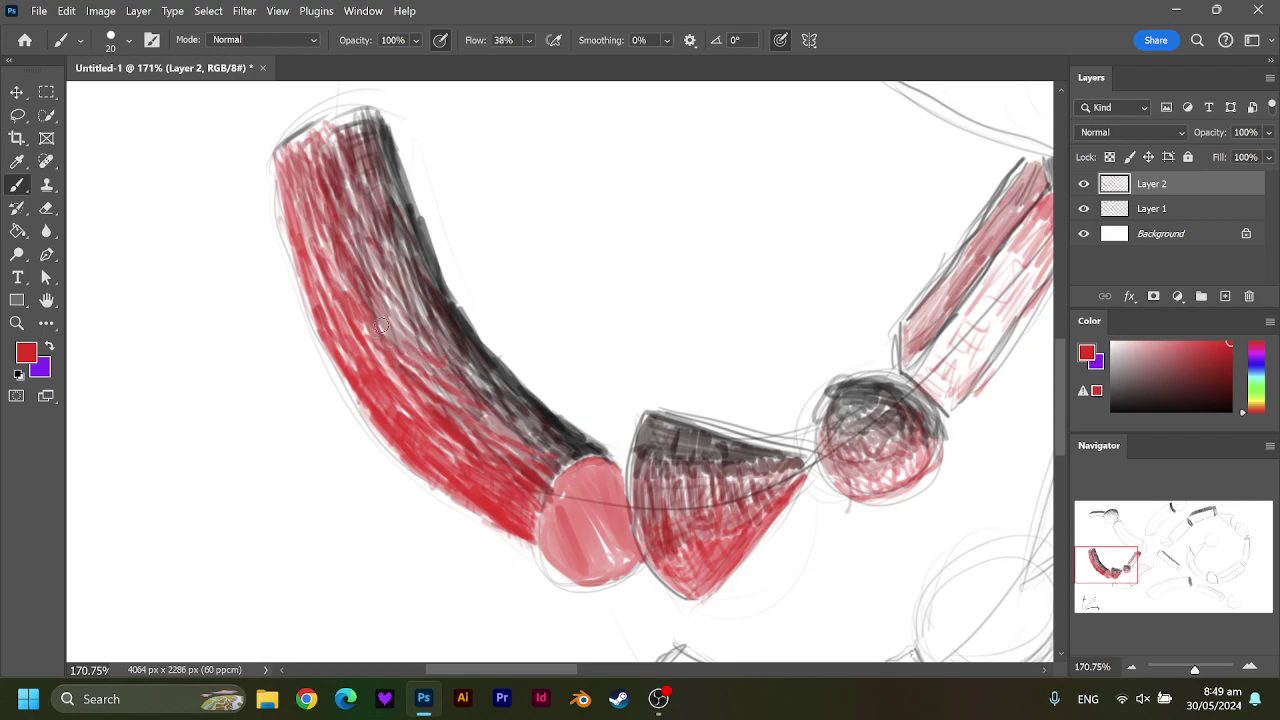
{"action": "left_click_drag", "start_coordinate": [374, 318], "coordinate": [412, 332]}
{"action": "left_click_drag", "start_coordinate": [476, 434], "coordinate": [397, 342]}
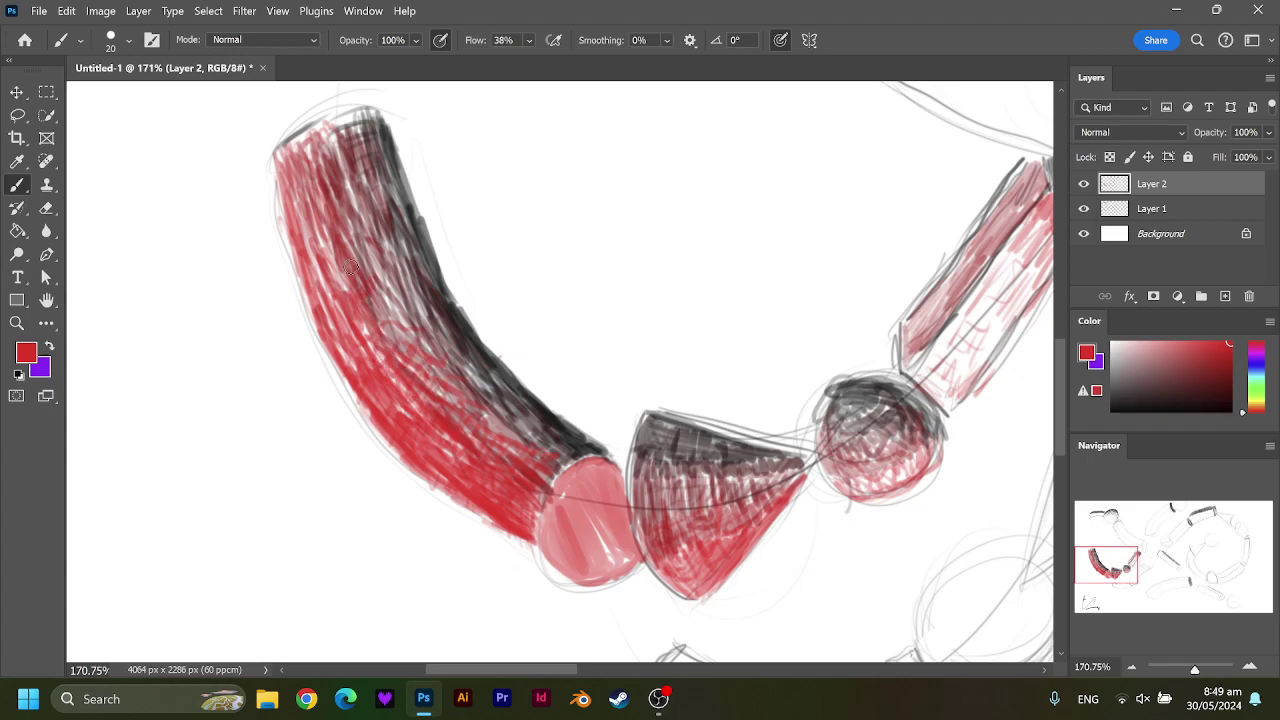
Darken the tube's join with the pink disc and the crevice beside the cone in black.
{"action": "left_click", "coordinate": [1216, 411]}
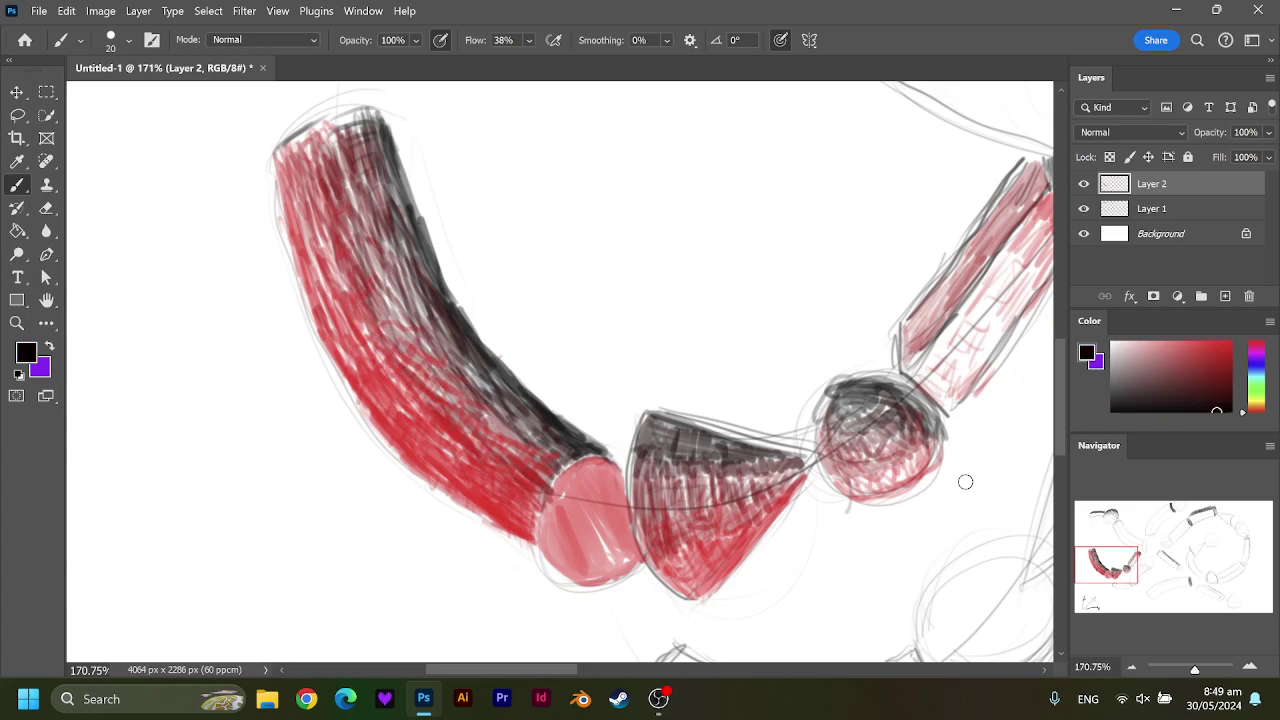
{"action": "mouse_move", "coordinate": [589, 464]}
{"action": "left_mouse_down"}
{"action": "mouse_move", "coordinate": [576, 443]}
{"action": "mouse_move", "coordinate": [505, 415]}
{"action": "mouse_move", "coordinate": [456, 337]}
{"action": "mouse_move", "coordinate": [414, 302]}
{"action": "mouse_move", "coordinate": [371, 130]}
{"action": "left_mouse_up"}
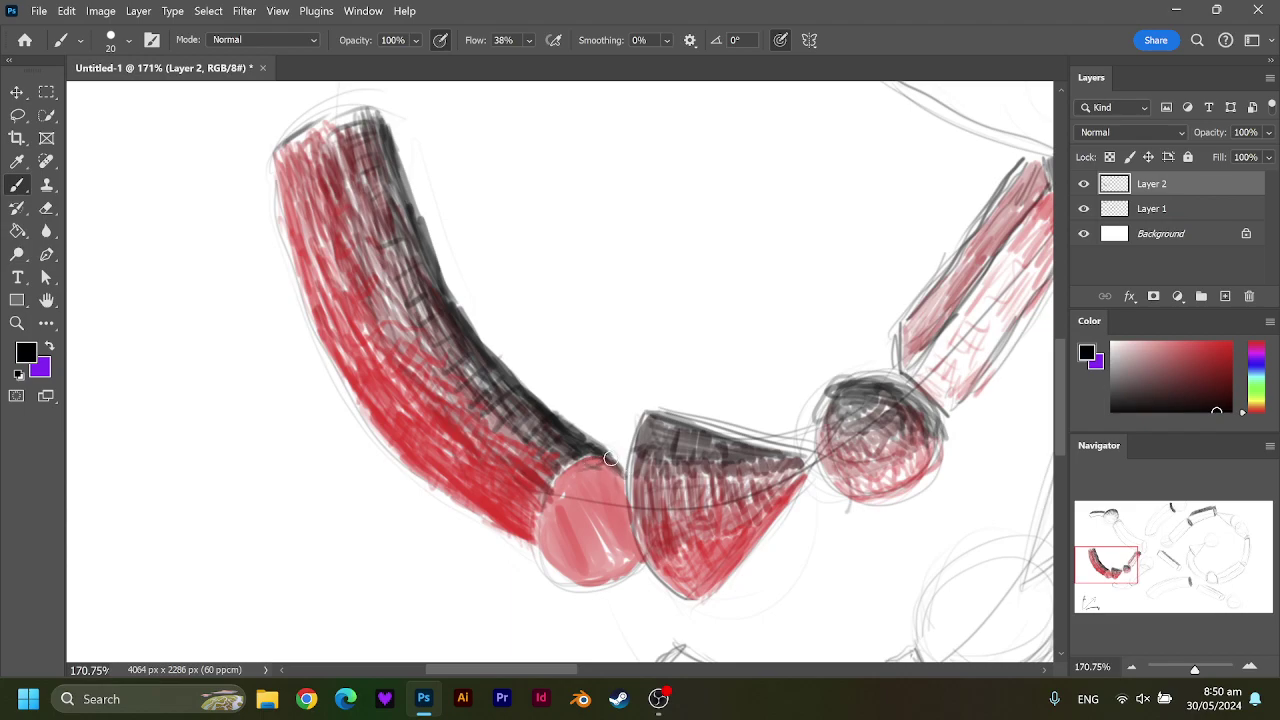
{"action": "left_click_drag", "start_coordinate": [609, 458], "coordinate": [635, 540]}
{"action": "mouse_move", "coordinate": [611, 473]}
{"action": "left_mouse_down"}
{"action": "mouse_move", "coordinate": [608, 515]}
{"action": "mouse_move", "coordinate": [628, 547]}
{"action": "mouse_move", "coordinate": [612, 476]}
{"action": "mouse_move", "coordinate": [635, 550]}
{"action": "mouse_move", "coordinate": [599, 460]}
{"action": "left_mouse_up"}
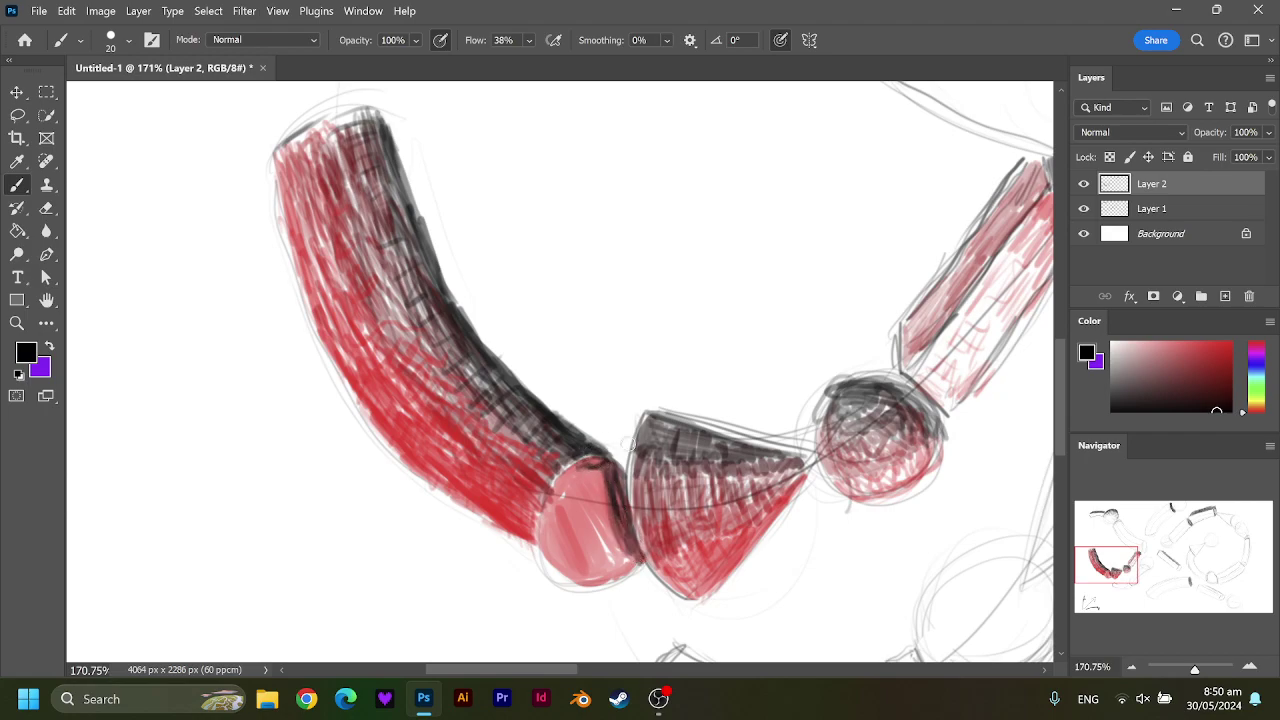
Shade the small sphere's shadow side in red.
{"action": "left_click_drag", "start_coordinate": [1217, 398], "coordinate": [1232, 388]}
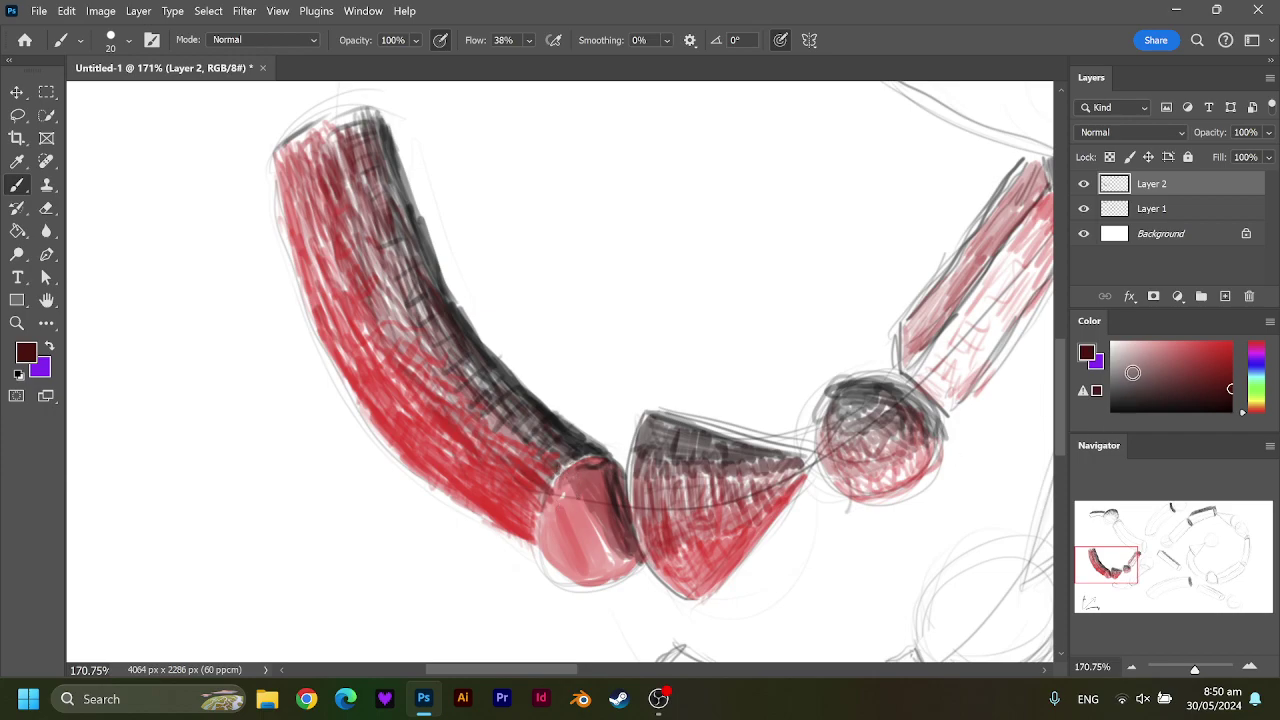
{"action": "left_click", "coordinate": [1230, 372]}
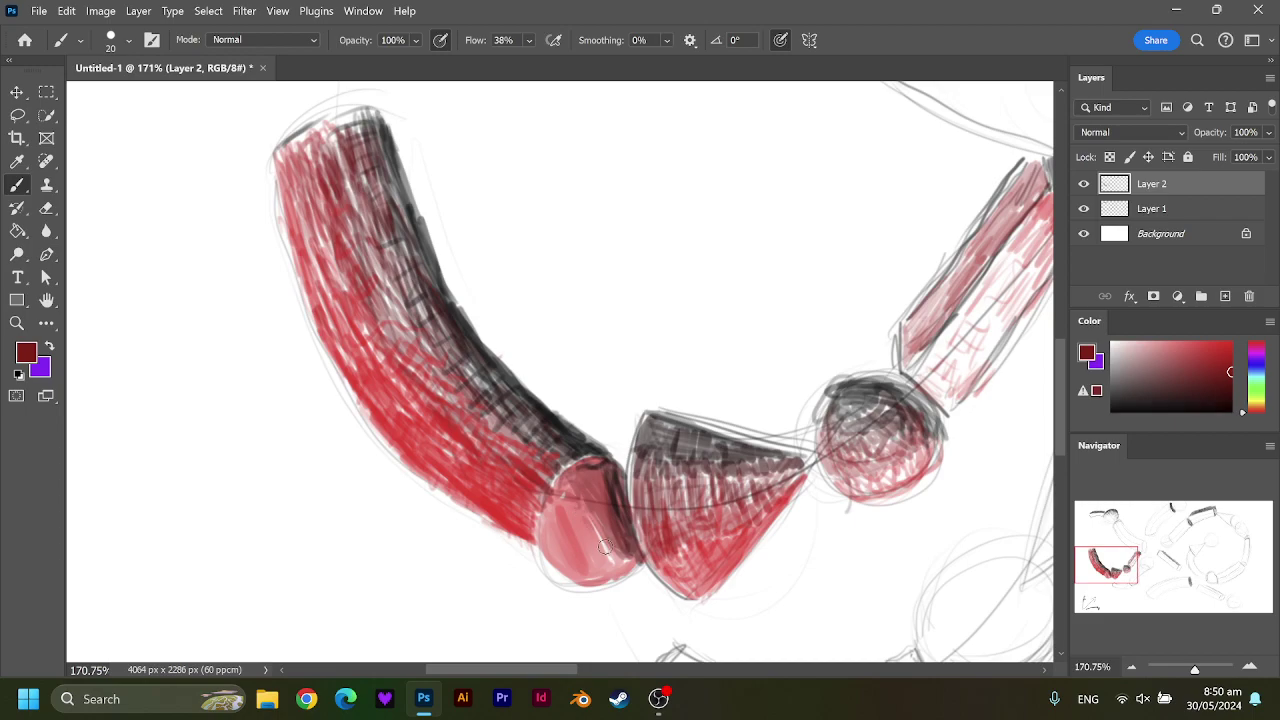
{"action": "mouse_move", "coordinate": [613, 567]}
{"action": "left_mouse_down"}
{"action": "mouse_move", "coordinate": [582, 515]}
{"action": "mouse_move", "coordinate": [620, 524]}
{"action": "left_mouse_up"}
{"action": "mouse_move", "coordinate": [1127, 572]}
{"action": "left_mouse_down"}
{"action": "mouse_move", "coordinate": [1120, 582]}
{"action": "mouse_move", "coordinate": [1128, 560]}
{"action": "left_mouse_up"}
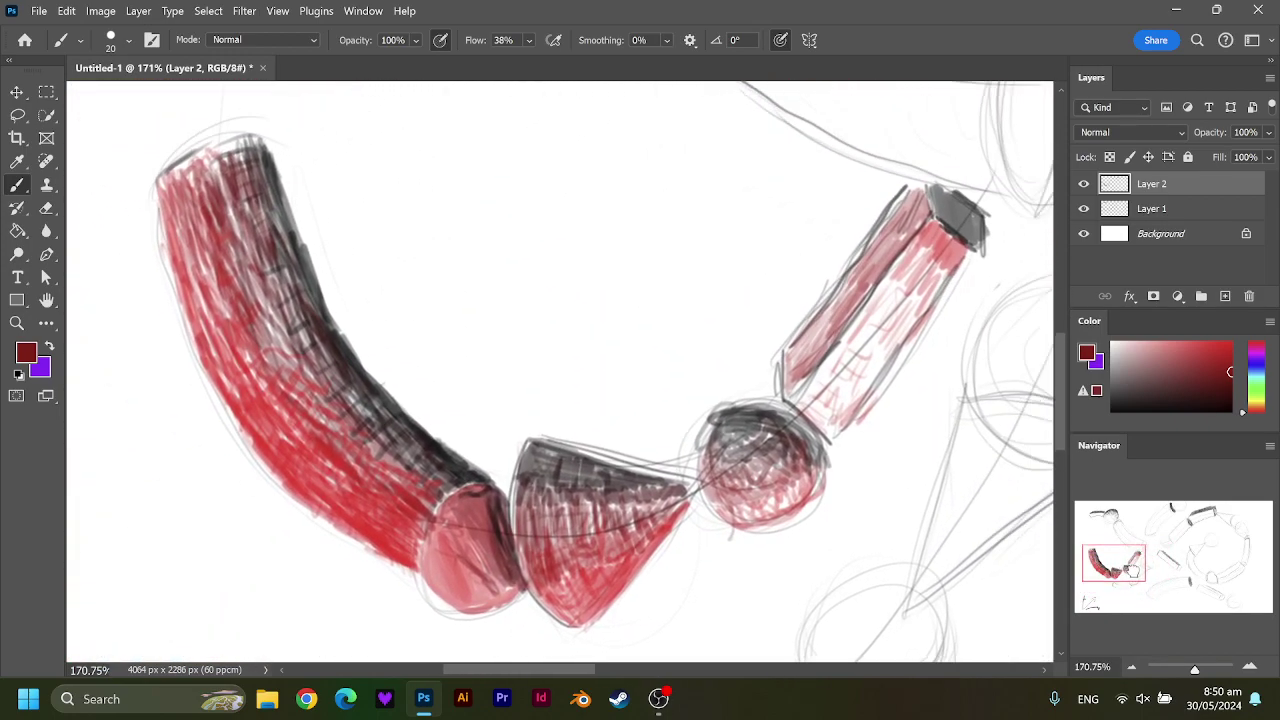
Darken the hexagonal rod's top cap in black and shade just below it dark red.
{"action": "left_click", "coordinate": [1148, 410]}
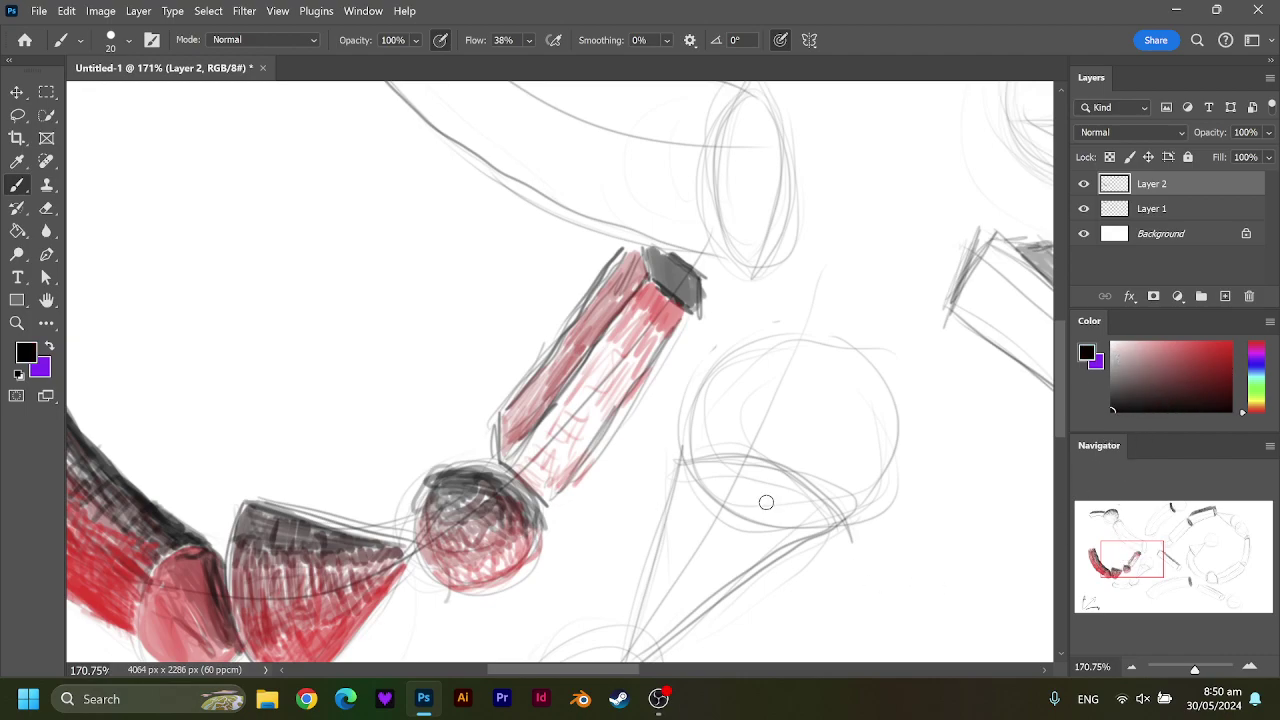
{"action": "mouse_move", "coordinate": [651, 290]}
{"action": "left_mouse_down"}
{"action": "mouse_move", "coordinate": [650, 255]}
{"action": "mouse_move", "coordinate": [650, 285]}
{"action": "mouse_move", "coordinate": [688, 305]}
{"action": "mouse_move", "coordinate": [655, 250]}
{"action": "mouse_move", "coordinate": [656, 294]}
{"action": "mouse_move", "coordinate": [677, 281]}
{"action": "mouse_move", "coordinate": [690, 302]}
{"action": "mouse_move", "coordinate": [676, 268]}
{"action": "left_mouse_up"}
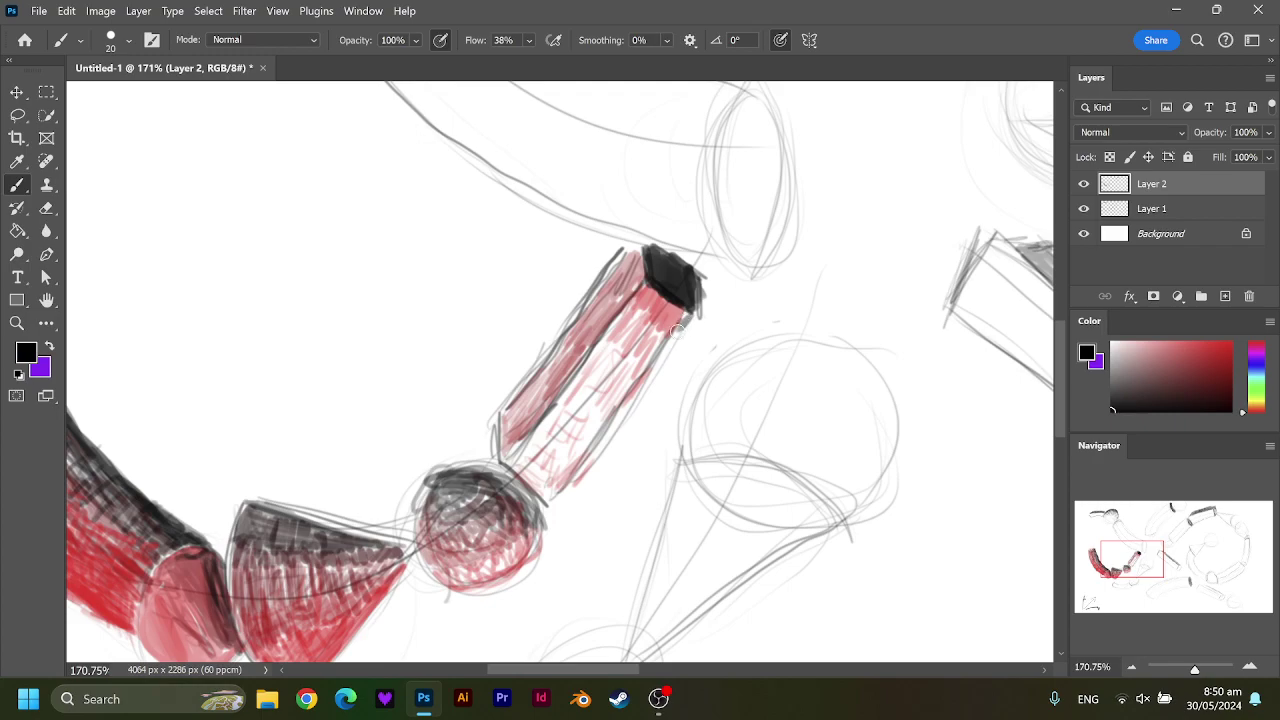
{"action": "left_click", "coordinate": [1230, 373]}
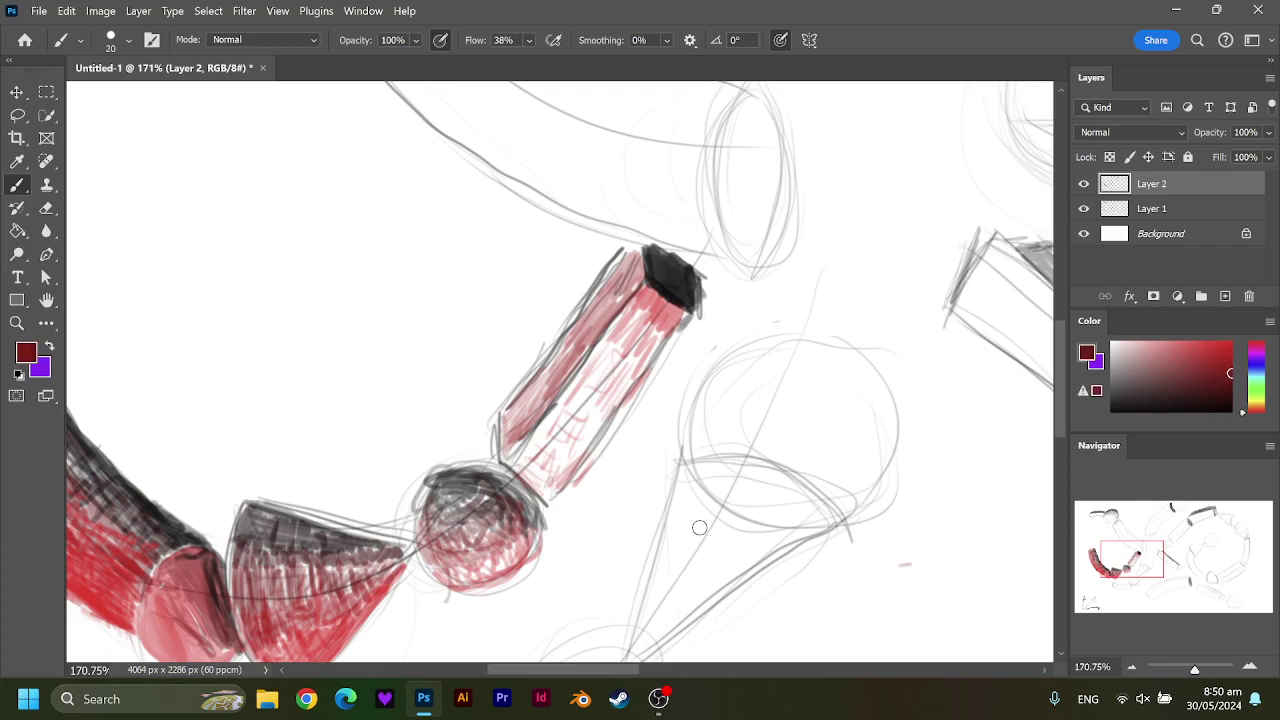
{"action": "mouse_move", "coordinate": [620, 295]}
{"action": "left_mouse_down"}
{"action": "mouse_move", "coordinate": [628, 258]}
{"action": "mouse_move", "coordinate": [607, 320]}
{"action": "mouse_move", "coordinate": [611, 277]}
{"action": "left_mouse_up"}
{"action": "mouse_move", "coordinate": [587, 348]}
{"action": "left_mouse_down"}
{"action": "mouse_move", "coordinate": [578, 325]}
{"action": "mouse_move", "coordinate": [562, 341]}
{"action": "left_mouse_up"}
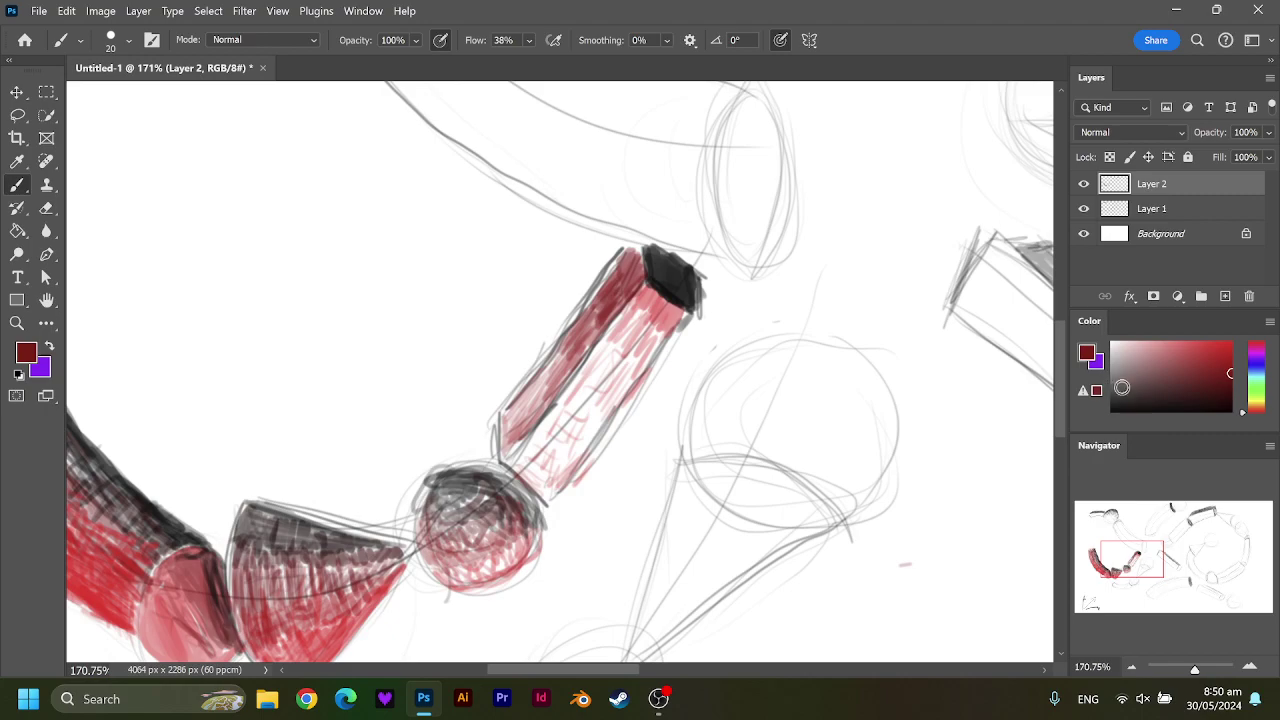
Hatch the rod's left side and lower-left edge in a darker red.
{"action": "left_click_drag", "start_coordinate": [1122, 387], "coordinate": [1131, 378]}
{"action": "left_click", "coordinate": [1229, 392]}
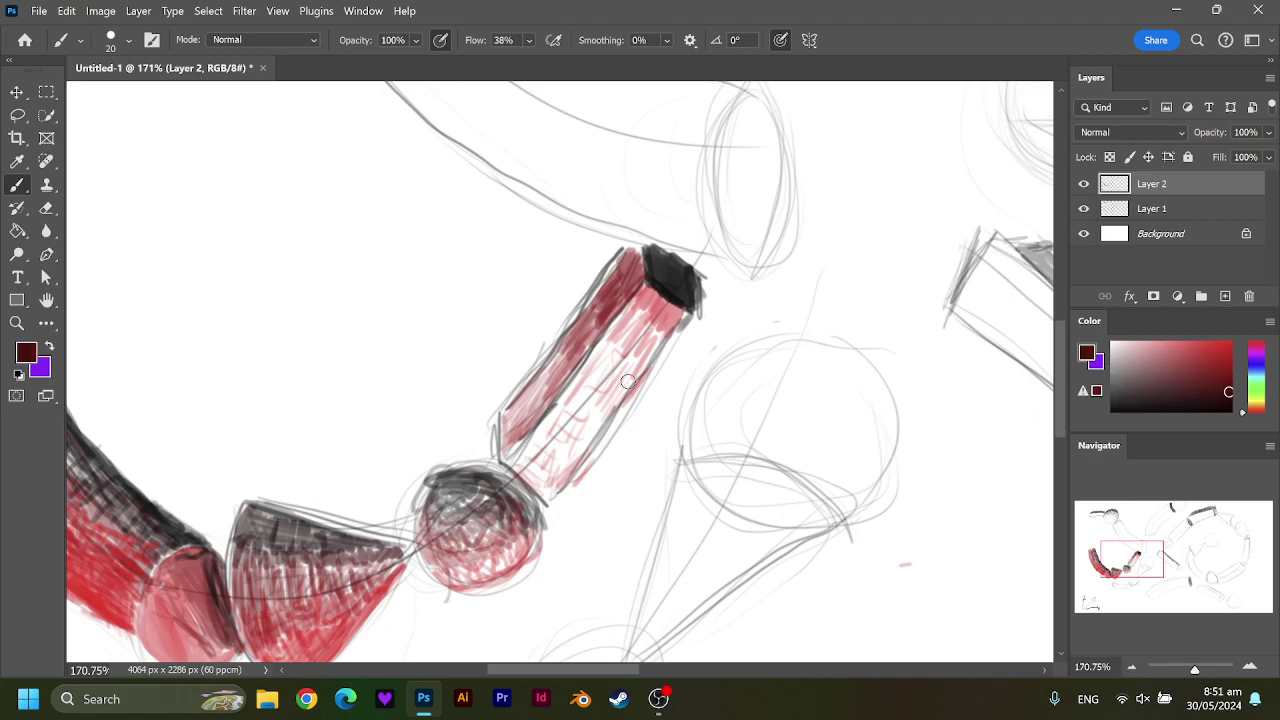
{"action": "mouse_move", "coordinate": [588, 345]}
{"action": "left_mouse_down"}
{"action": "mouse_move", "coordinate": [530, 382]}
{"action": "mouse_move", "coordinate": [504, 424]}
{"action": "mouse_move", "coordinate": [528, 432]}
{"action": "left_mouse_up"}
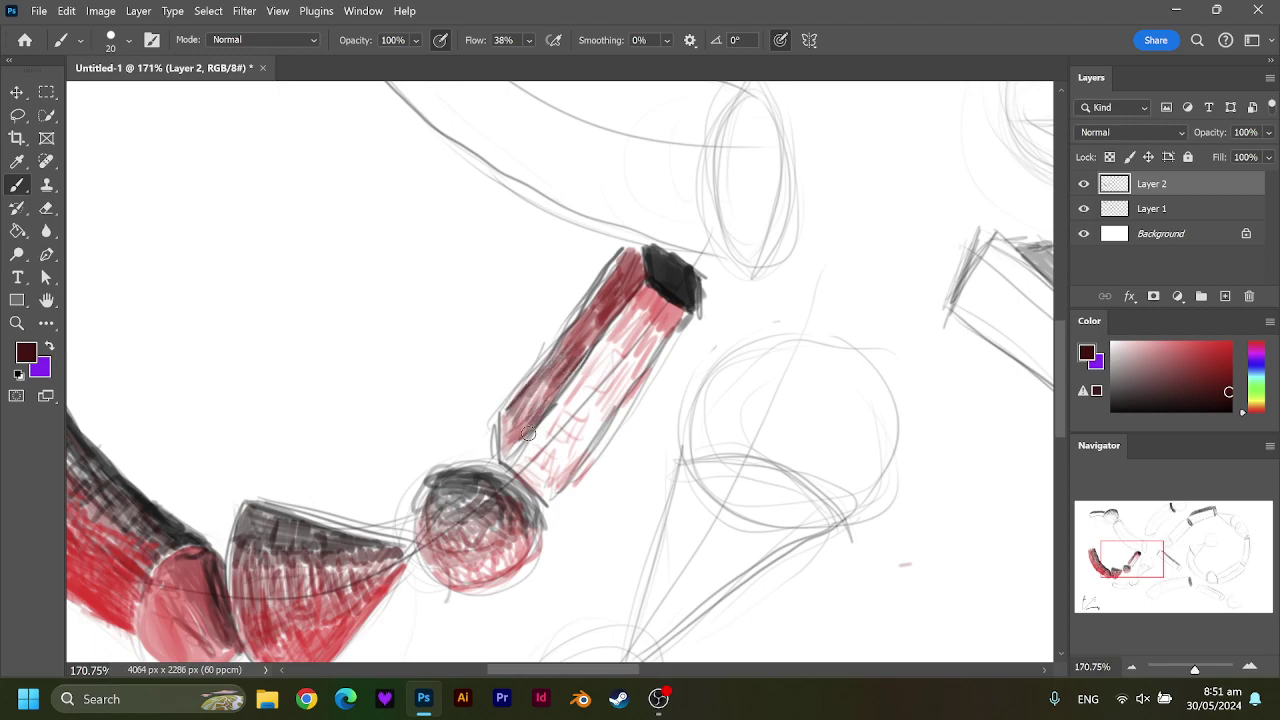
{"action": "mouse_move", "coordinate": [1131, 544]}
{"action": "left_mouse_down"}
{"action": "mouse_move", "coordinate": [1111, 569]}
{"action": "mouse_move", "coordinate": [1126, 552]}
{"action": "left_mouse_up"}
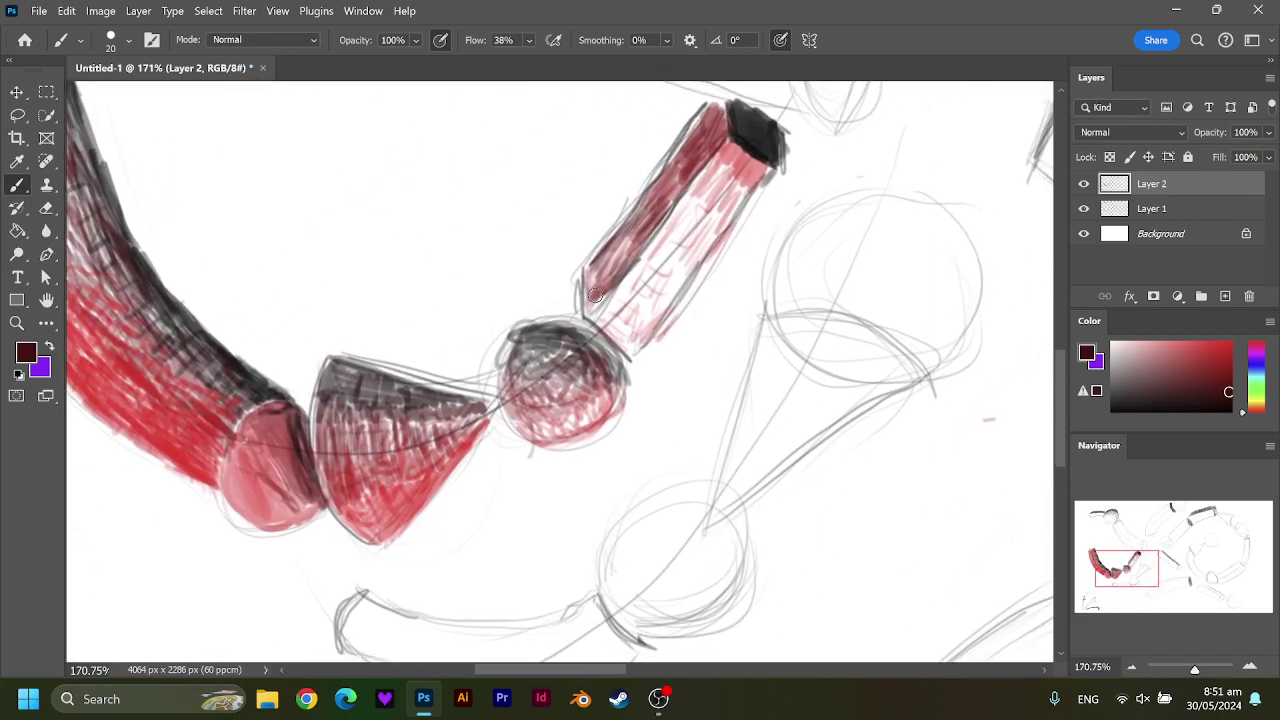
{"action": "mouse_move", "coordinate": [595, 296]}
{"action": "left_mouse_down"}
{"action": "mouse_move", "coordinate": [588, 278]}
{"action": "mouse_move", "coordinate": [592, 303]}
{"action": "mouse_move", "coordinate": [612, 258]}
{"action": "mouse_move", "coordinate": [655, 224]}
{"action": "mouse_move", "coordinate": [608, 285]}
{"action": "left_mouse_up"}
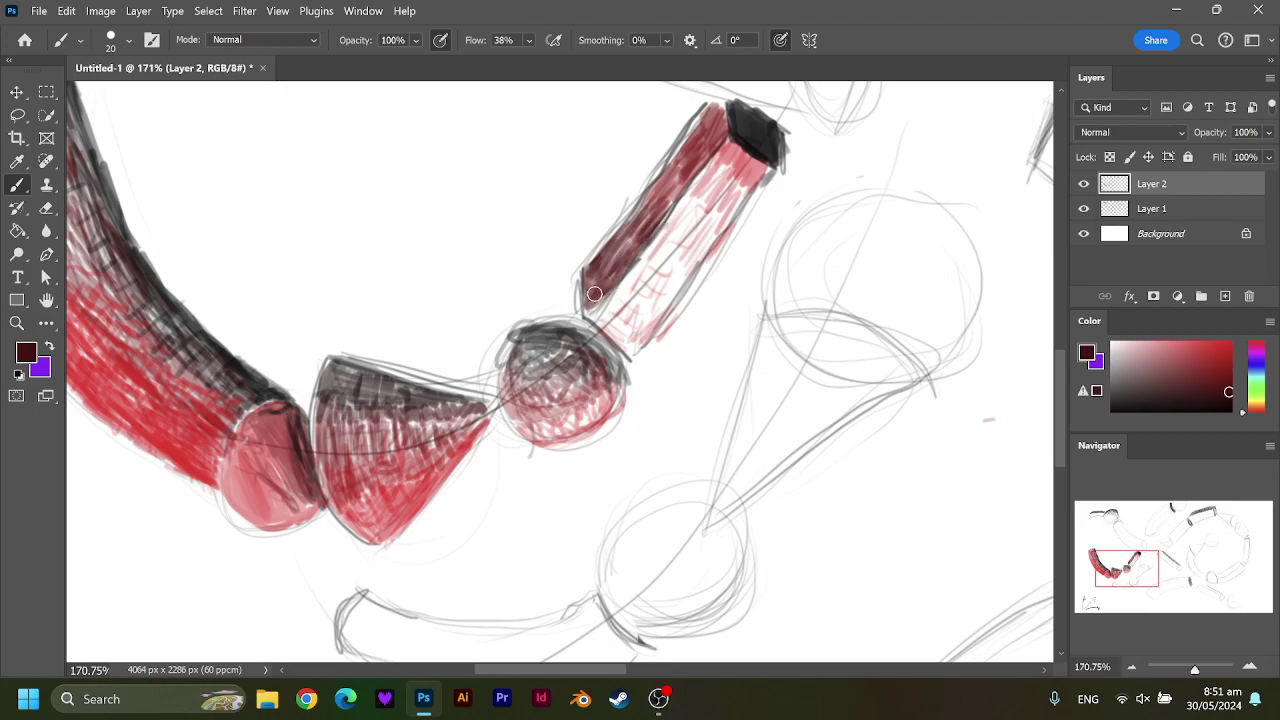
Hatch bright red over the rod's right side and its end near the sphere.
{"action": "left_click_drag", "start_coordinate": [1161, 364], "coordinate": [1147, 368]}
{"action": "left_click", "coordinate": [1230, 343]}
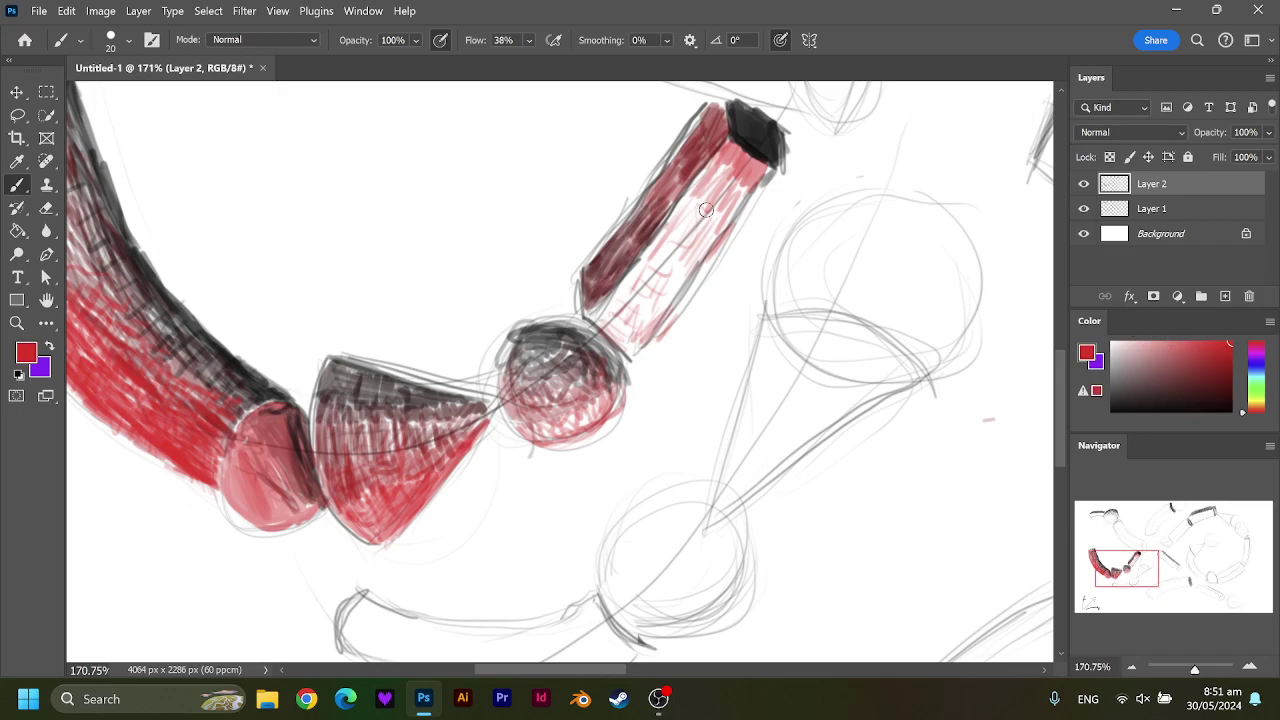
{"action": "mouse_move", "coordinate": [706, 210]}
{"action": "left_mouse_down"}
{"action": "mouse_move", "coordinate": [700, 190]}
{"action": "mouse_move", "coordinate": [640, 284]}
{"action": "left_mouse_up"}
{"action": "mouse_move", "coordinate": [603, 327]}
{"action": "left_mouse_down"}
{"action": "mouse_move", "coordinate": [622, 345]}
{"action": "mouse_move", "coordinate": [600, 290]}
{"action": "mouse_move", "coordinate": [625, 325]}
{"action": "mouse_move", "coordinate": [685, 272]}
{"action": "mouse_move", "coordinate": [650, 322]}
{"action": "mouse_move", "coordinate": [638, 334]}
{"action": "mouse_move", "coordinate": [634, 295]}
{"action": "mouse_move", "coordinate": [655, 255]}
{"action": "mouse_move", "coordinate": [680, 220]}
{"action": "mouse_move", "coordinate": [660, 272]}
{"action": "mouse_move", "coordinate": [702, 238]}
{"action": "mouse_move", "coordinate": [688, 268]}
{"action": "mouse_move", "coordinate": [730, 194]}
{"action": "mouse_move", "coordinate": [728, 168]}
{"action": "mouse_move", "coordinate": [725, 215]}
{"action": "mouse_move", "coordinate": [731, 169]}
{"action": "left_mouse_up"}
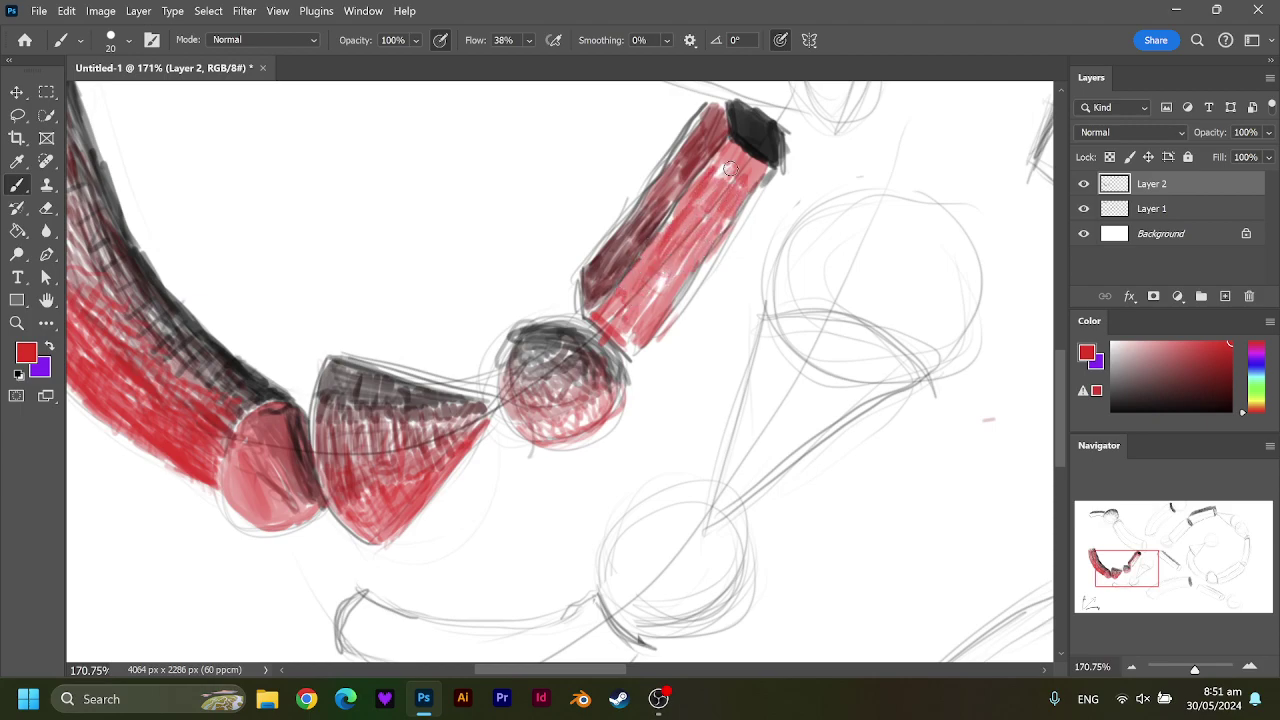
Fill the rod with red hatching from above the sphere up to its black cap.
{"action": "mouse_move", "coordinate": [624, 346]}
{"action": "left_mouse_down"}
{"action": "mouse_move", "coordinate": [655, 285]}
{"action": "mouse_move", "coordinate": [617, 322]}
{"action": "left_mouse_up"}
{"action": "left_click_drag", "start_coordinate": [702, 194], "coordinate": [722, 160]}
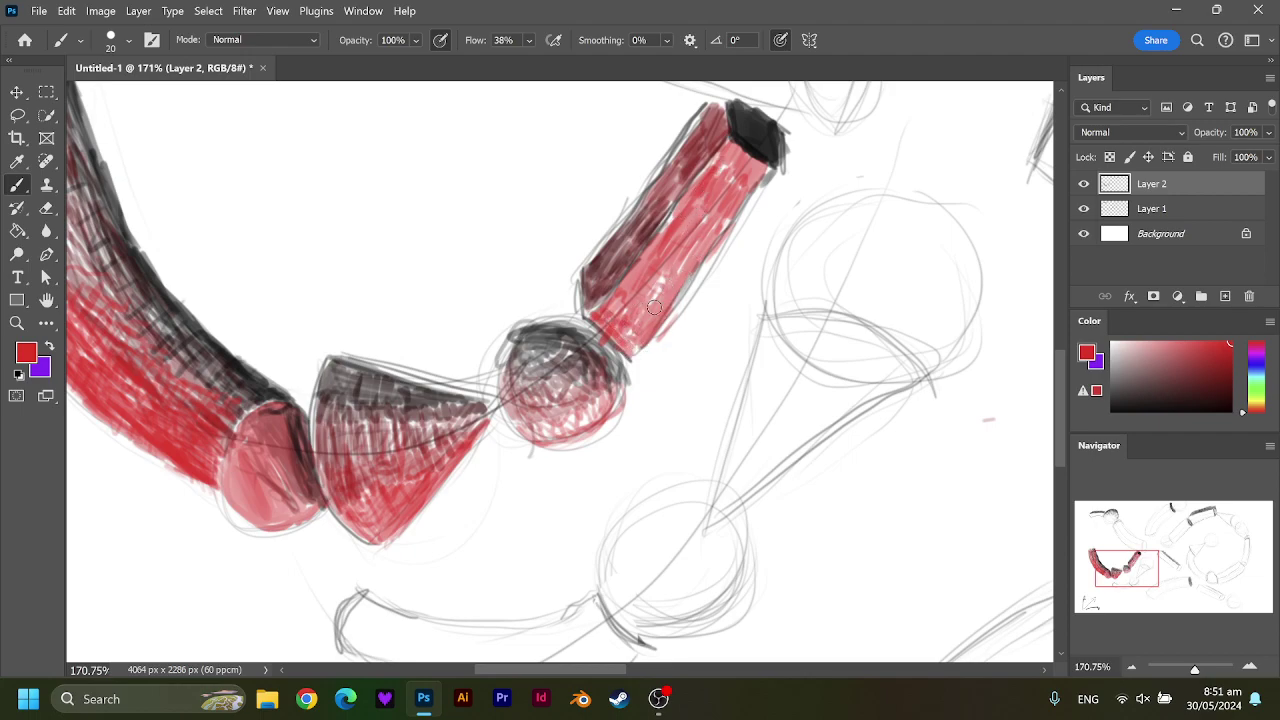
{"action": "left_click_drag", "start_coordinate": [650, 290], "coordinate": [616, 318]}
{"action": "mouse_move", "coordinate": [705, 178]}
{"action": "left_mouse_down"}
{"action": "mouse_move", "coordinate": [718, 160]}
{"action": "mouse_move", "coordinate": [762, 173]}
{"action": "mouse_move", "coordinate": [738, 146]}
{"action": "mouse_move", "coordinate": [755, 188]}
{"action": "mouse_move", "coordinate": [726, 218]}
{"action": "mouse_move", "coordinate": [707, 214]}
{"action": "mouse_move", "coordinate": [710, 182]}
{"action": "mouse_move", "coordinate": [676, 228]}
{"action": "mouse_move", "coordinate": [700, 192]}
{"action": "mouse_move", "coordinate": [691, 247]}
{"action": "mouse_move", "coordinate": [705, 262]}
{"action": "mouse_move", "coordinate": [664, 237]}
{"action": "left_mouse_up"}
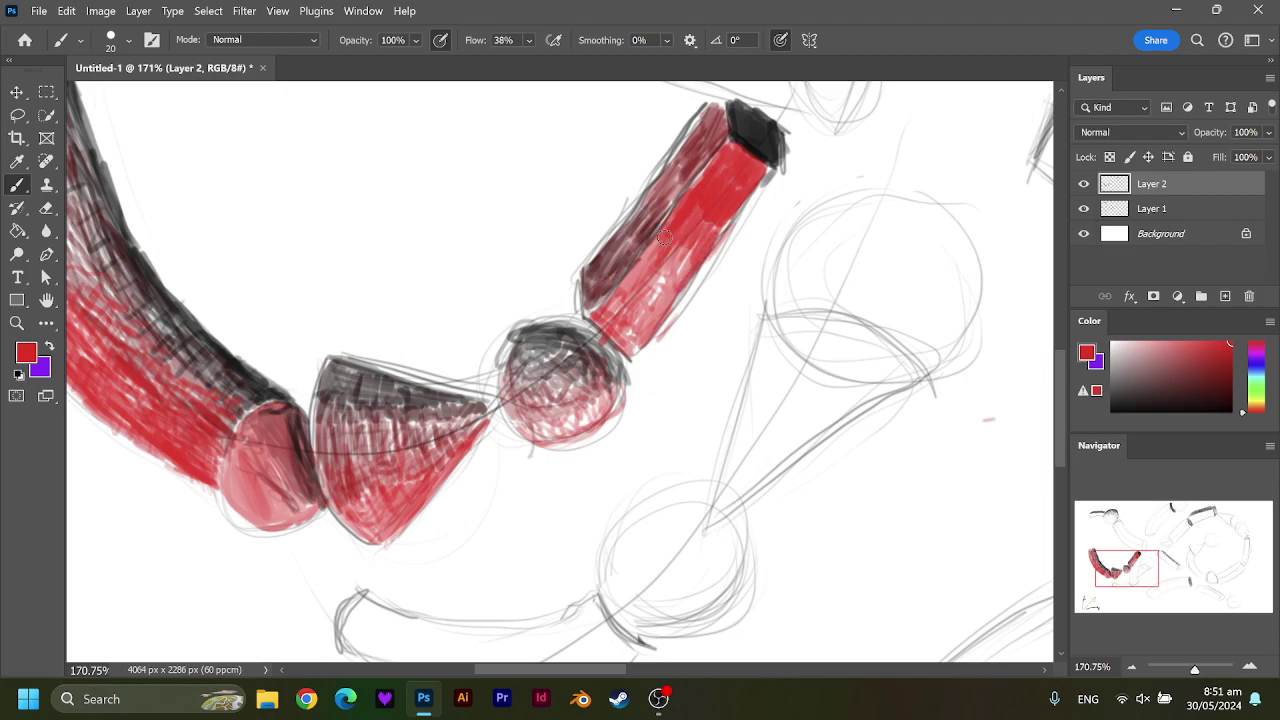
Darken the rod's left edge and lower end near the sphere with maroon.
{"action": "left_click_drag", "start_coordinate": [1228, 368], "coordinate": [1231, 380]}
{"action": "mouse_move", "coordinate": [604, 305]}
{"action": "left_mouse_down"}
{"action": "mouse_move", "coordinate": [625, 285]}
{"action": "mouse_move", "coordinate": [605, 320]}
{"action": "mouse_move", "coordinate": [646, 340]}
{"action": "mouse_move", "coordinate": [608, 320]}
{"action": "mouse_move", "coordinate": [638, 340]}
{"action": "mouse_move", "coordinate": [635, 279]}
{"action": "mouse_move", "coordinate": [645, 335]}
{"action": "mouse_move", "coordinate": [660, 240]}
{"action": "mouse_move", "coordinate": [660, 315]}
{"action": "mouse_move", "coordinate": [658, 231]}
{"action": "mouse_move", "coordinate": [664, 300]}
{"action": "mouse_move", "coordinate": [684, 280]}
{"action": "left_mouse_up"}
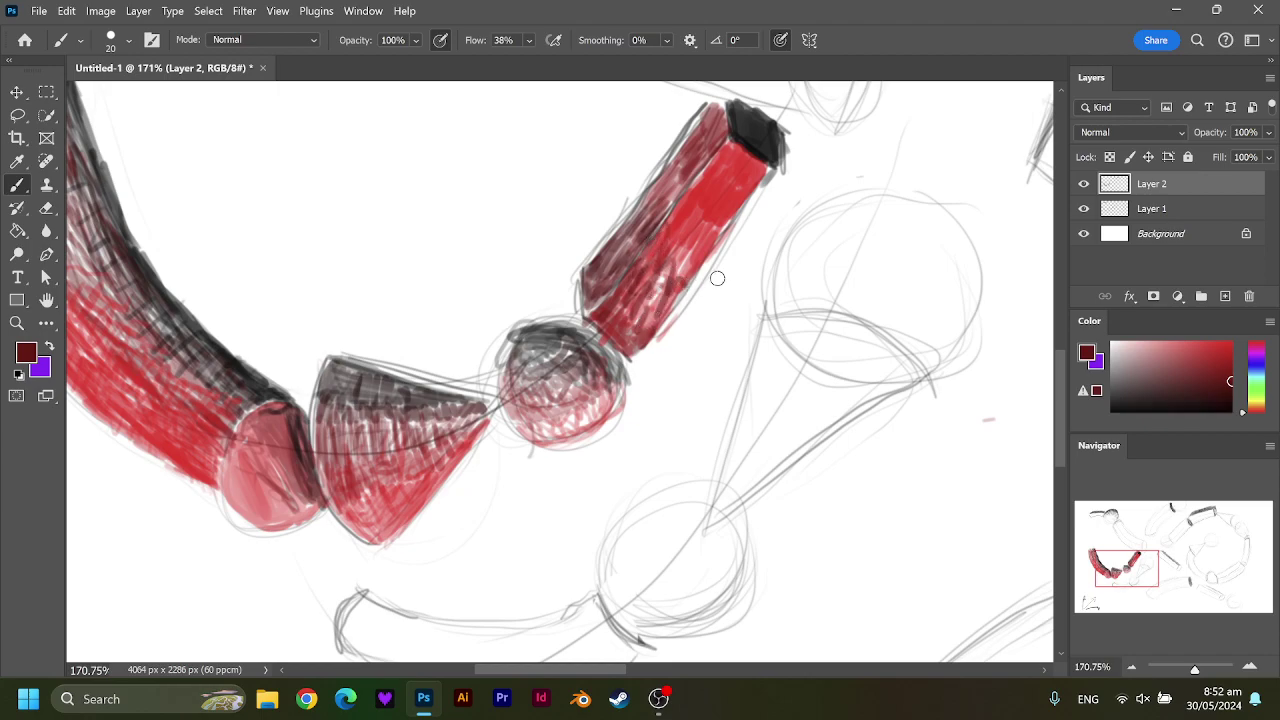
{"action": "mouse_move", "coordinate": [602, 295]}
{"action": "left_mouse_down"}
{"action": "mouse_move", "coordinate": [598, 305]}
{"action": "mouse_move", "coordinate": [610, 275]}
{"action": "mouse_move", "coordinate": [594, 270]}
{"action": "mouse_move", "coordinate": [645, 235]}
{"action": "mouse_move", "coordinate": [612, 252]}
{"action": "mouse_move", "coordinate": [653, 245]}
{"action": "left_mouse_up"}
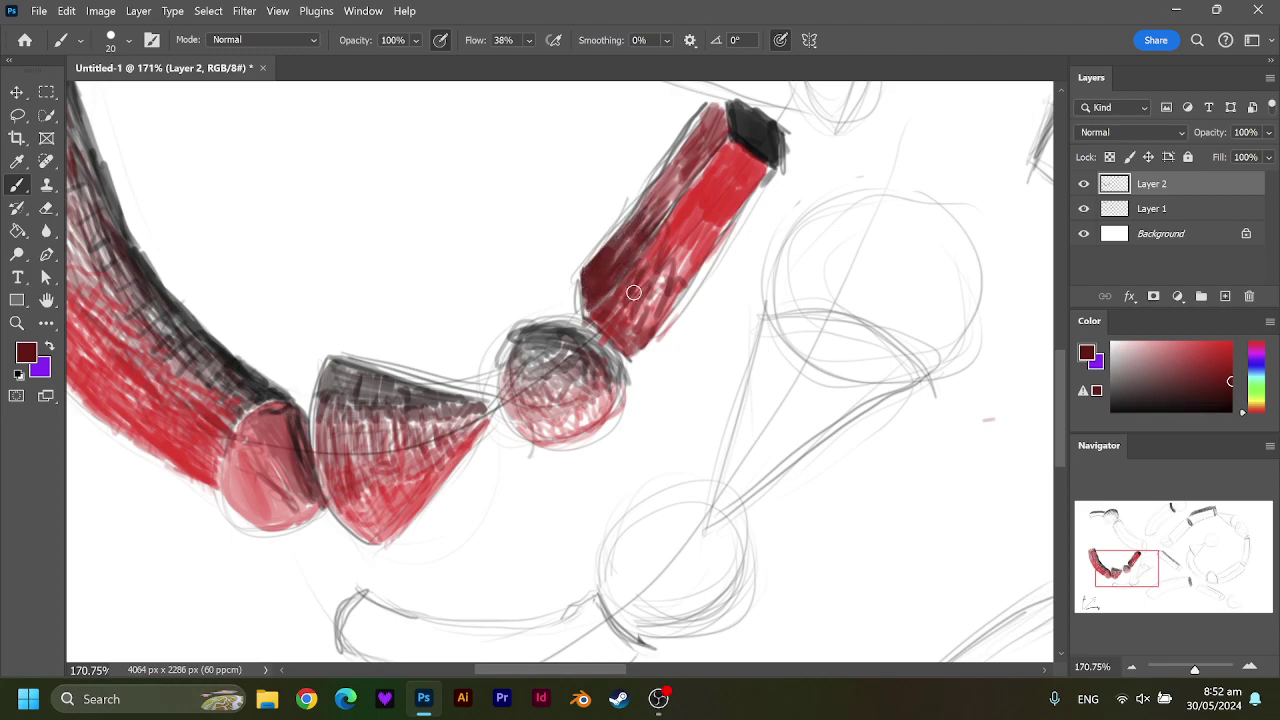
{"action": "mouse_move", "coordinate": [633, 292]}
{"action": "left_mouse_down"}
{"action": "mouse_move", "coordinate": [630, 310]}
{"action": "mouse_move", "coordinate": [596, 318]}
{"action": "mouse_move", "coordinate": [632, 350]}
{"action": "mouse_move", "coordinate": [608, 306]}
{"action": "mouse_move", "coordinate": [631, 295]}
{"action": "mouse_move", "coordinate": [632, 278]}
{"action": "mouse_move", "coordinate": [669, 347]}
{"action": "left_mouse_up"}
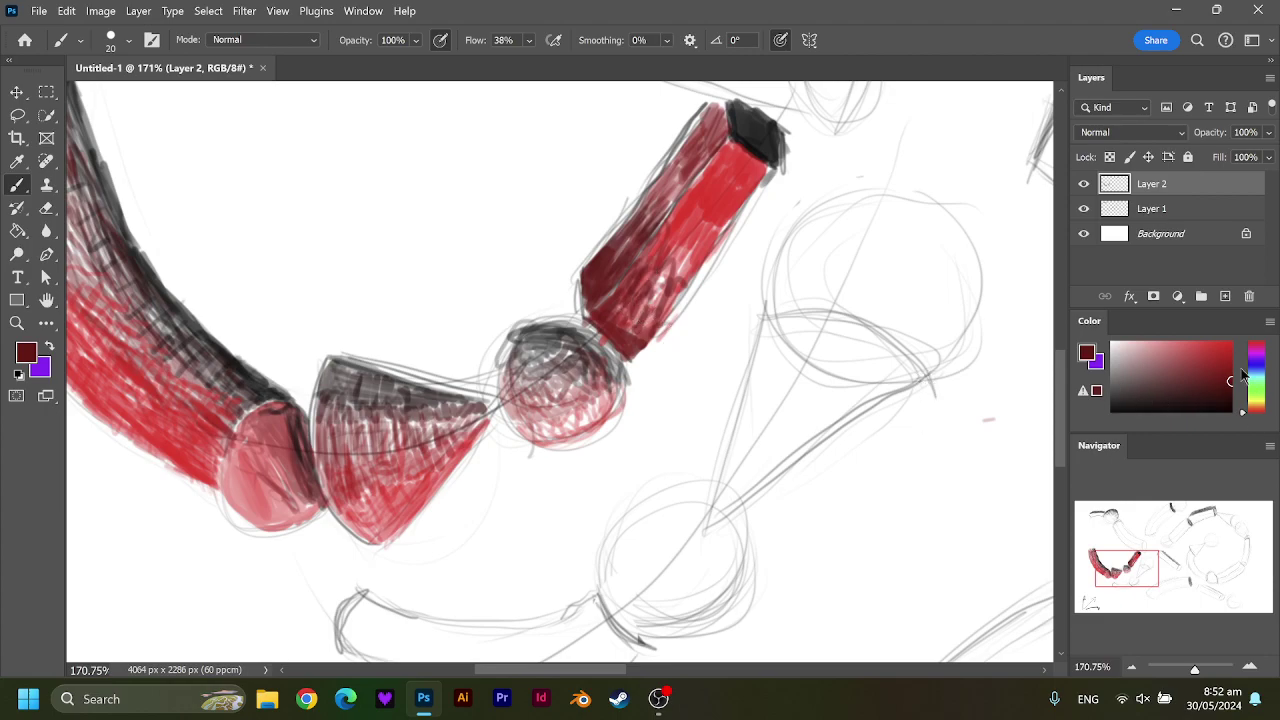
{"action": "left_click", "coordinate": [1229, 364]}
{"action": "mouse_move", "coordinate": [601, 326]}
{"action": "left_mouse_down"}
{"action": "mouse_move", "coordinate": [605, 315]}
{"action": "mouse_move", "coordinate": [640, 340]}
{"action": "mouse_move", "coordinate": [672, 300]}
{"action": "mouse_move", "coordinate": [652, 307]}
{"action": "mouse_move", "coordinate": [668, 242]}
{"action": "mouse_move", "coordinate": [662, 253]}
{"action": "left_mouse_up"}
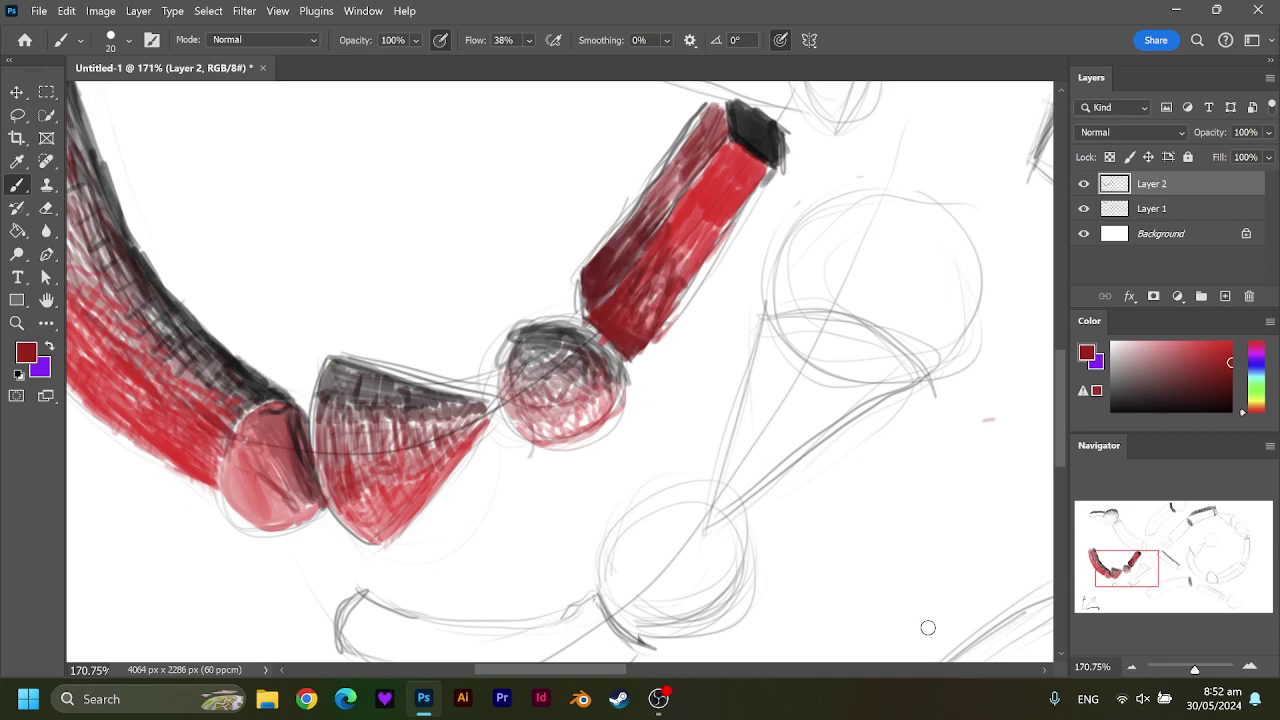
{"action": "left_click_drag", "start_coordinate": [1078, 560], "coordinate": [1072, 558]}
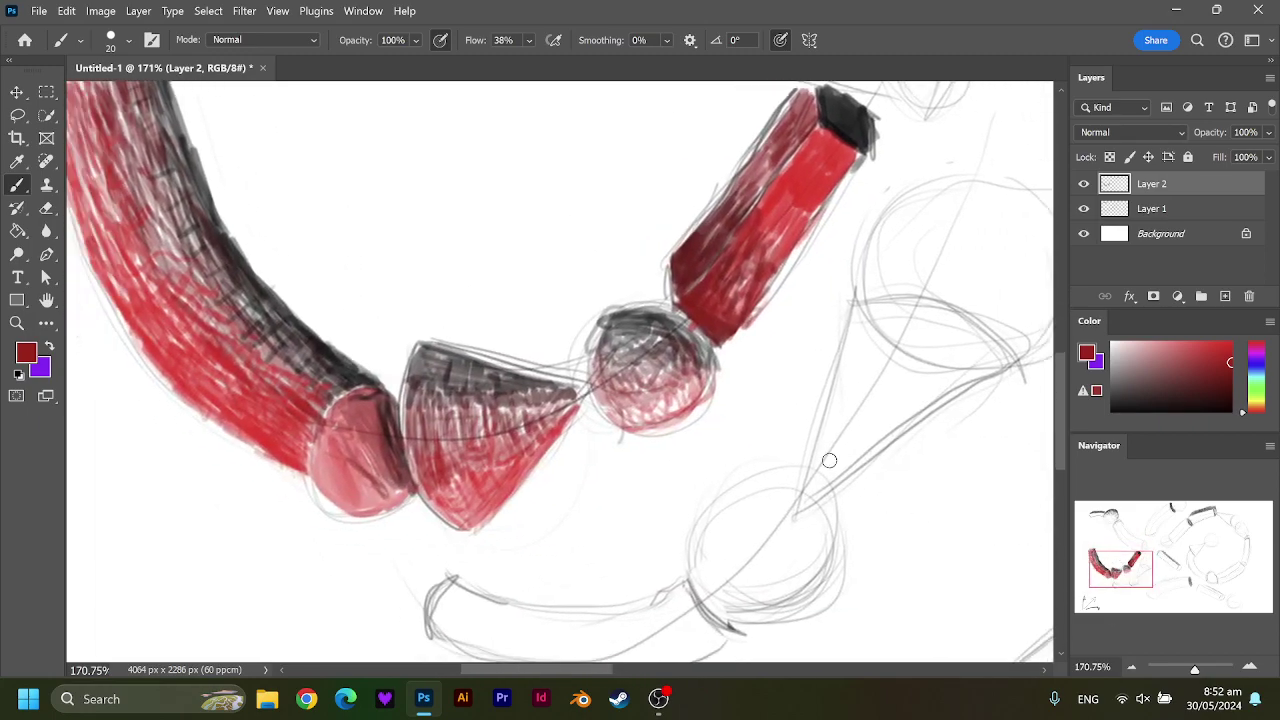
Shade the small sphere bright red underneath and black on top.
{"action": "left_click_drag", "start_coordinate": [1222, 372], "coordinate": [1230, 343]}
{"action": "mouse_move", "coordinate": [640, 425]}
{"action": "left_mouse_down"}
{"action": "mouse_move", "coordinate": [700, 388]}
{"action": "mouse_move", "coordinate": [690, 398]}
{"action": "mouse_move", "coordinate": [632, 422]}
{"action": "mouse_move", "coordinate": [704, 372]}
{"action": "mouse_move", "coordinate": [660, 405]}
{"action": "mouse_move", "coordinate": [676, 417]}
{"action": "left_mouse_up"}
{"action": "left_click_drag", "start_coordinate": [1207, 388], "coordinate": [1042, 441]}
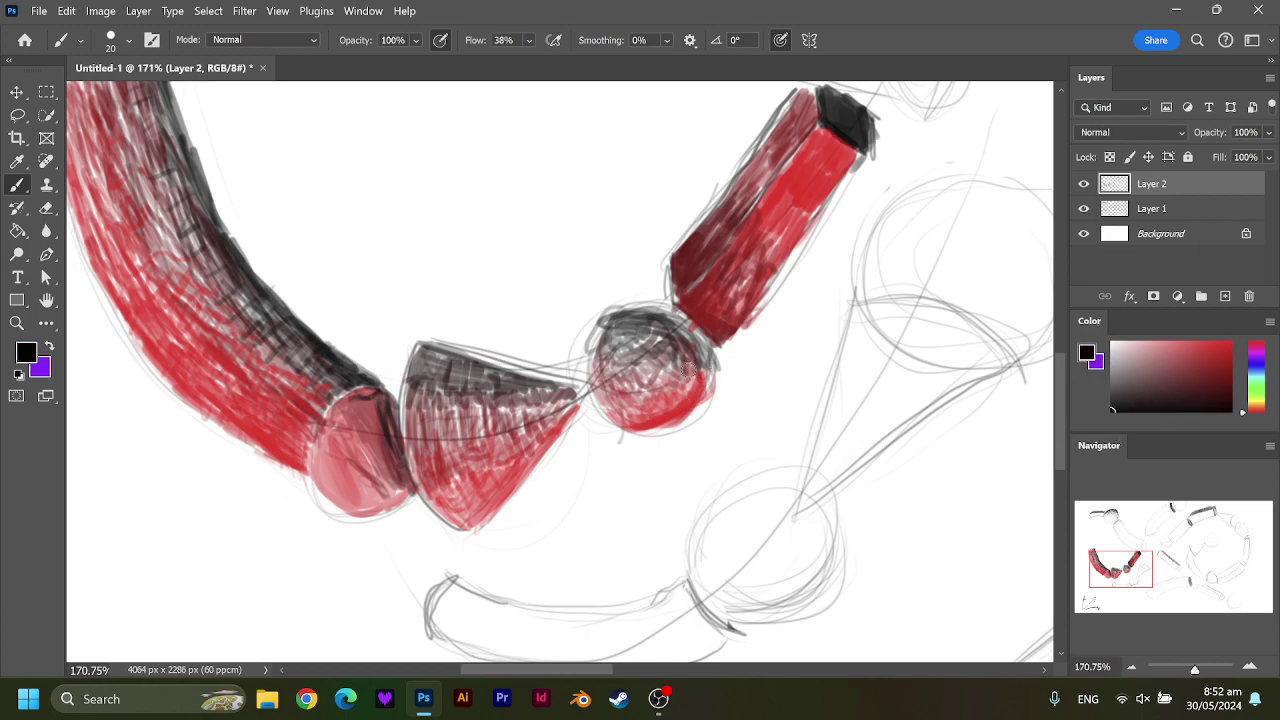
{"action": "mouse_move", "coordinate": [686, 369]}
{"action": "left_mouse_down"}
{"action": "mouse_move", "coordinate": [606, 340]}
{"action": "mouse_move", "coordinate": [680, 328]}
{"action": "mouse_move", "coordinate": [604, 336]}
{"action": "mouse_move", "coordinate": [640, 318]}
{"action": "mouse_move", "coordinate": [673, 328]}
{"action": "mouse_move", "coordinate": [603, 360]}
{"action": "left_mouse_up"}
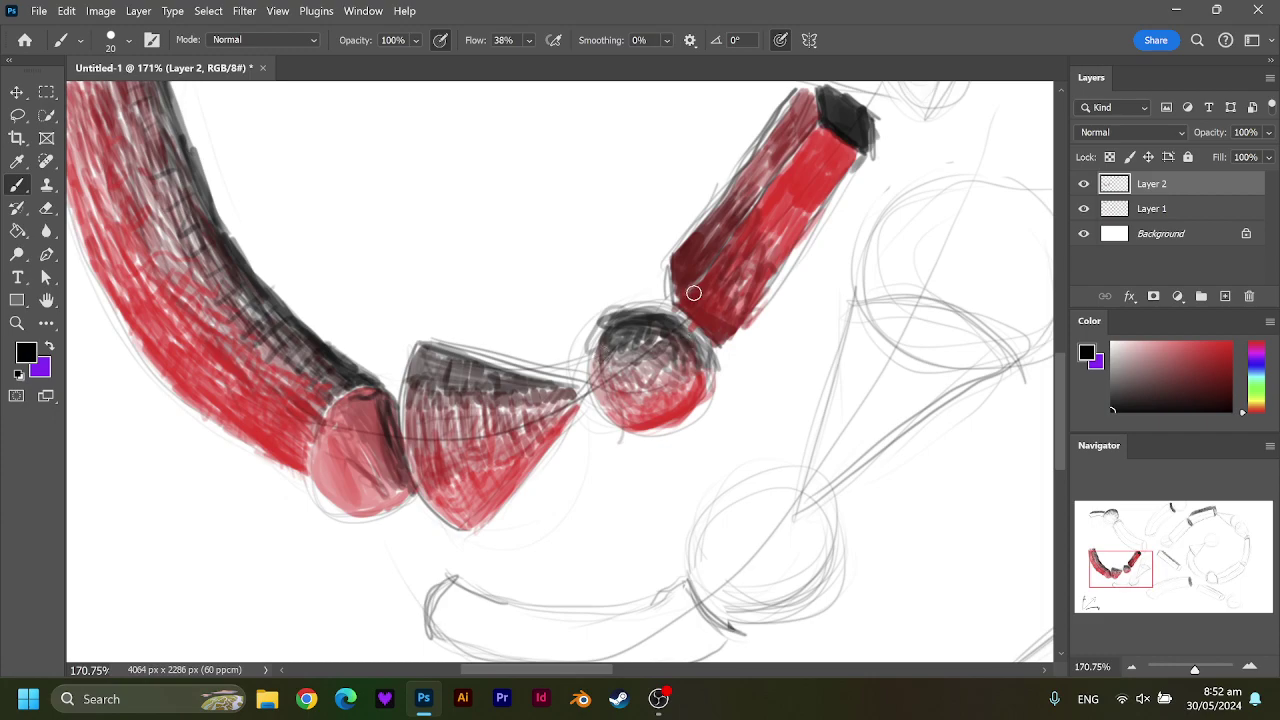
Blend the rod's black cap into its body with dark red strokes.
{"action": "mouse_move", "coordinate": [1122, 553]}
{"action": "left_mouse_down"}
{"action": "mouse_move", "coordinate": [1145, 550]}
{"action": "mouse_move", "coordinate": [1134, 548]}
{"action": "left_mouse_up"}
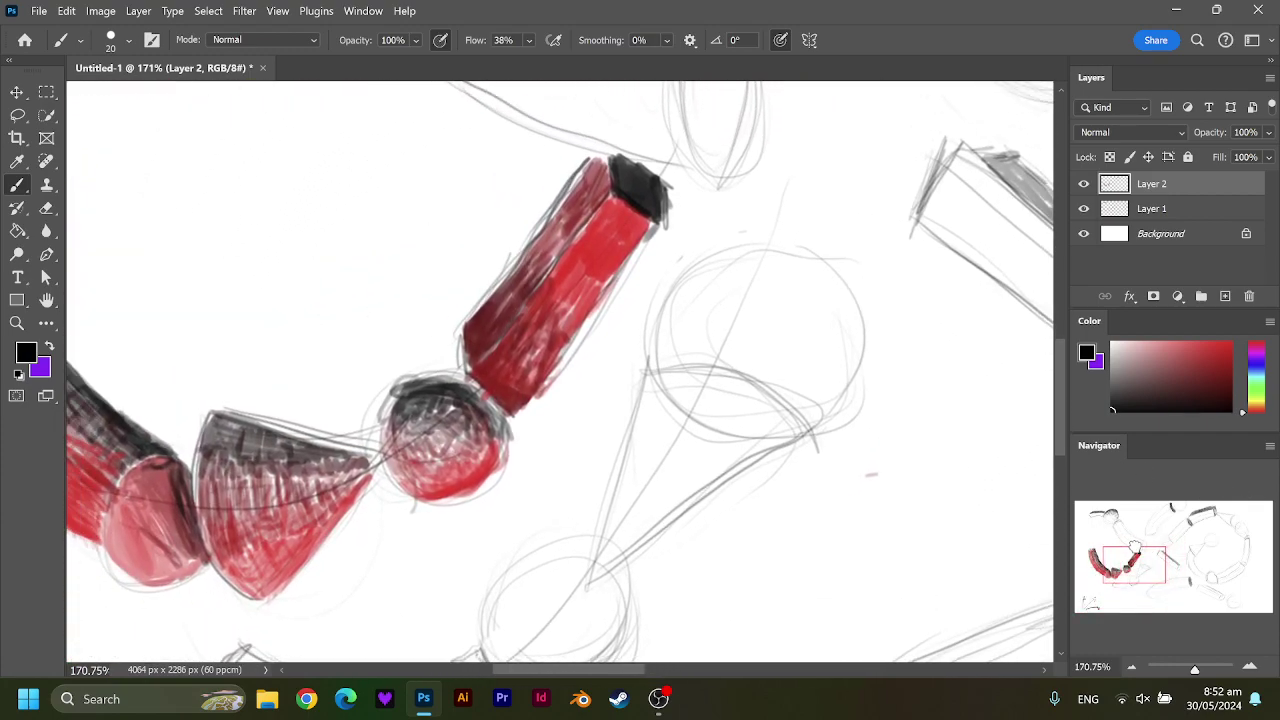
{"action": "left_click_drag", "start_coordinate": [1235, 379], "coordinate": [1230, 394]}
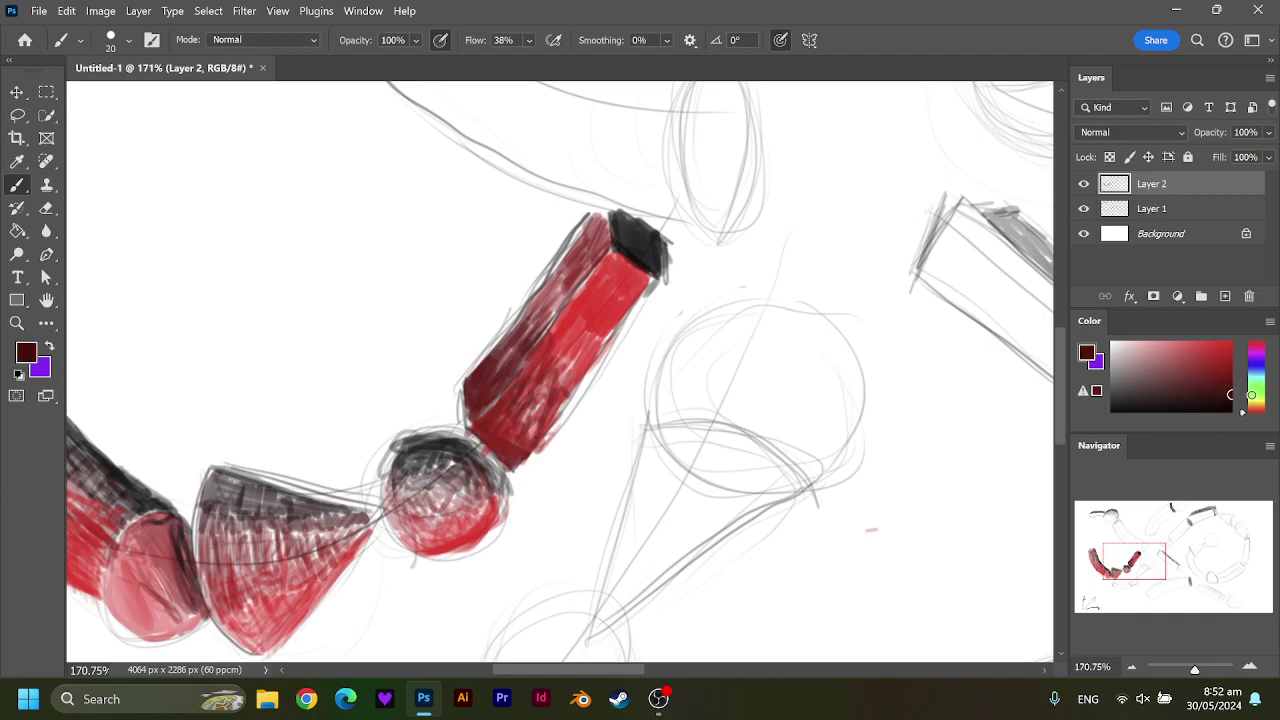
{"action": "left_click_drag", "start_coordinate": [617, 230], "coordinate": [624, 215]}
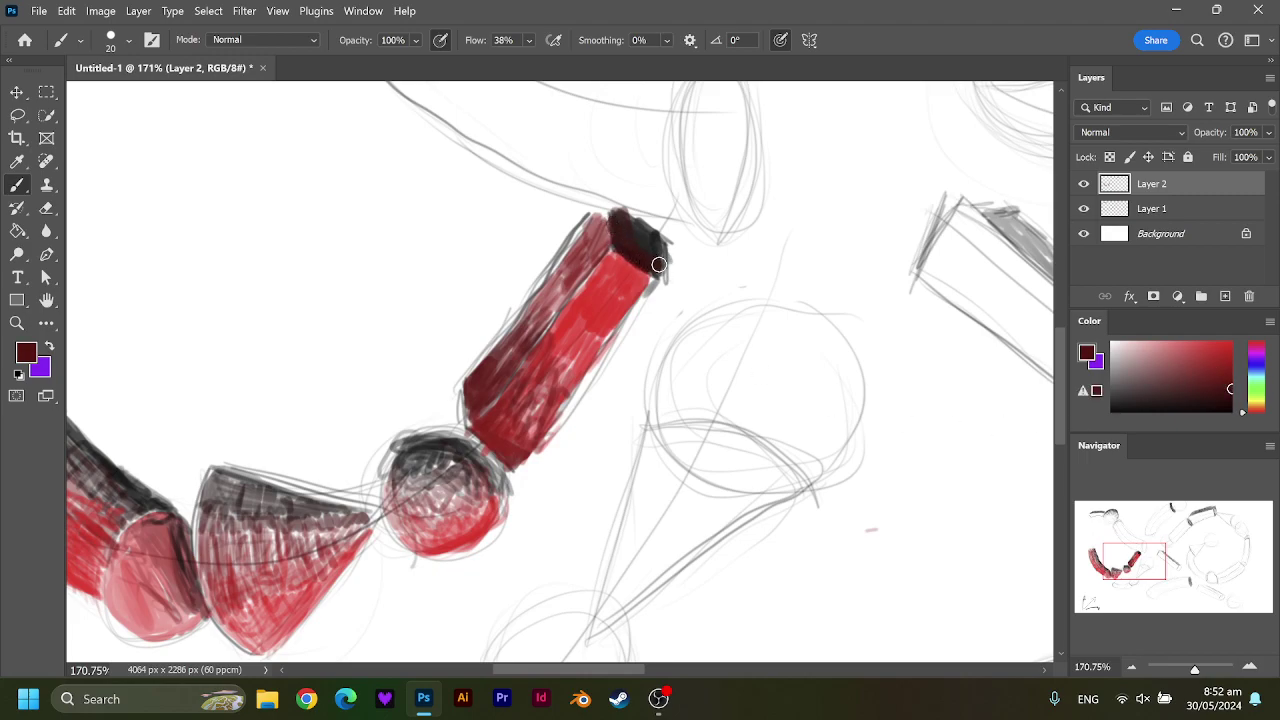
Pan across the sketch and centre the view on the hexagonal rod and empty circle.
{"action": "left_click_drag", "start_coordinate": [640, 250], "coordinate": [885, 100]}
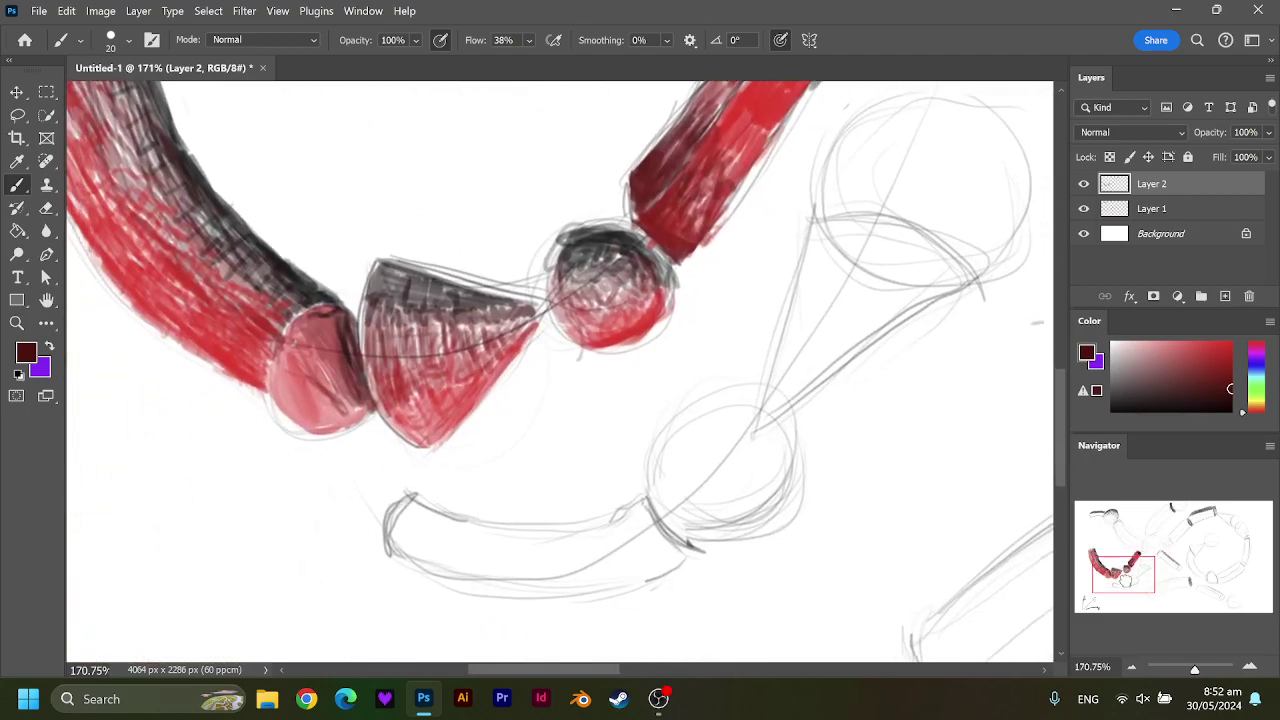
{"action": "left_click_drag", "start_coordinate": [640, 256], "coordinate": [439, 511]}
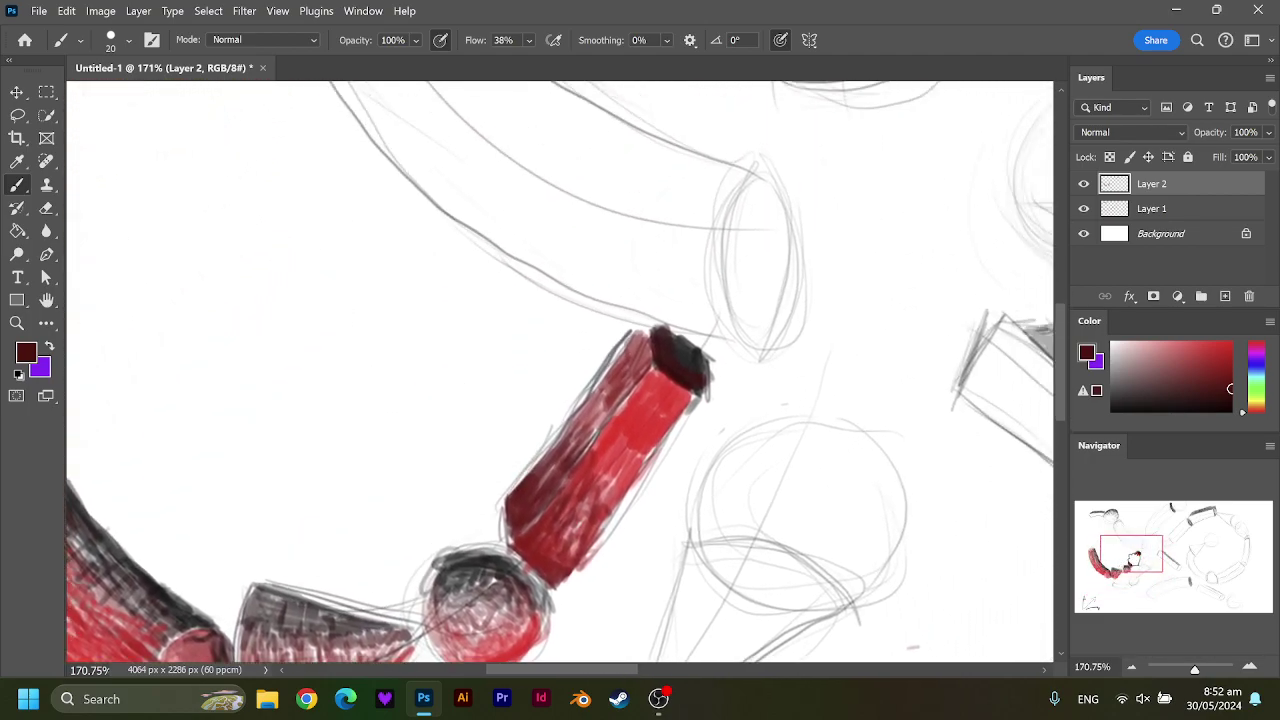
{"action": "mouse_move", "coordinate": [560, 370]}
{"action": "left_mouse_down"}
{"action": "mouse_move", "coordinate": [550, 477]}
{"action": "mouse_move", "coordinate": [808, 249]}
{"action": "left_mouse_up"}
{"action": "left_click_drag", "start_coordinate": [800, 450], "coordinate": [211, 161]}
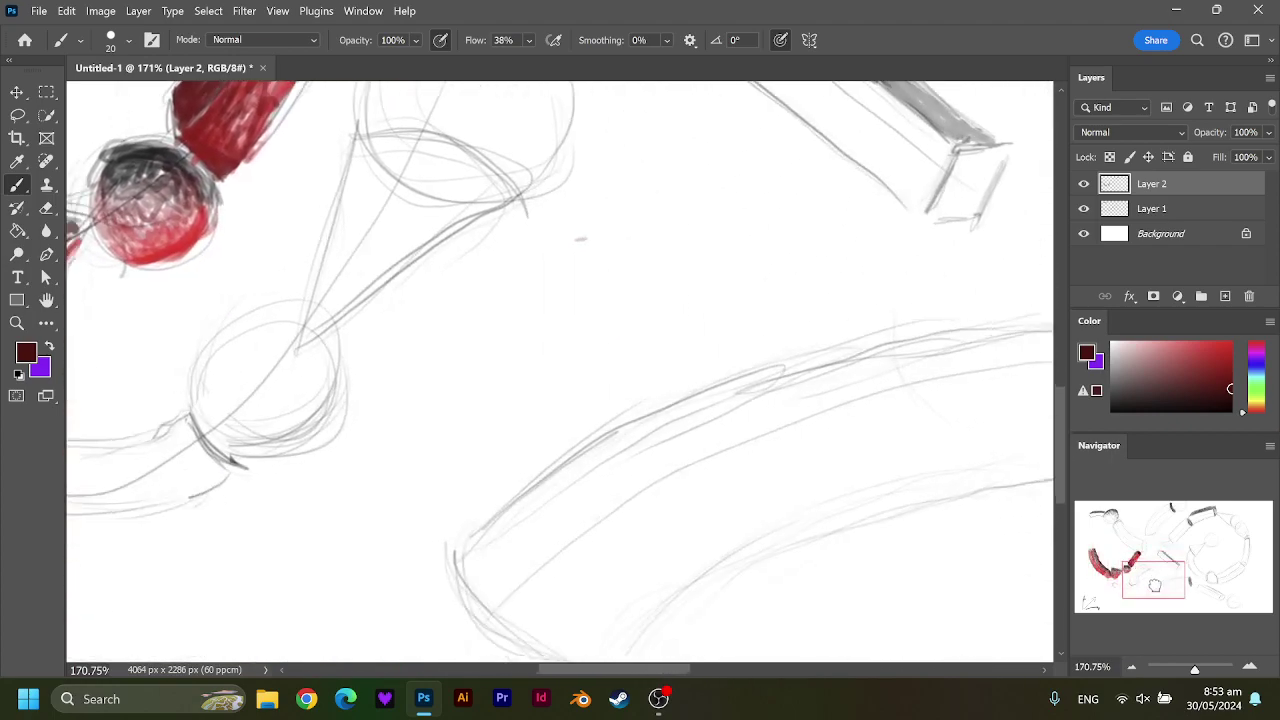
{"action": "left_click_drag", "start_coordinate": [300, 300], "coordinate": [750, 470]}
{"action": "left_click_drag", "start_coordinate": [1127, 572], "coordinate": [1183, 517]}
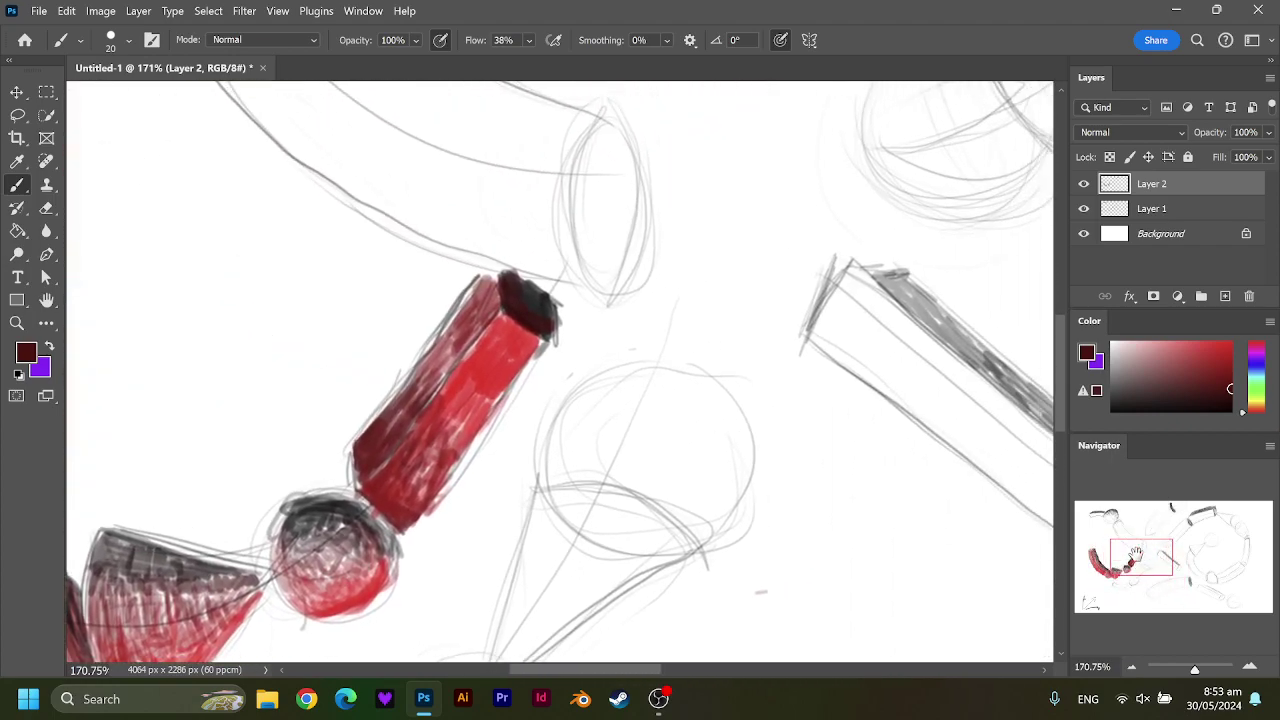
{"action": "mouse_move", "coordinate": [1132, 555]}
{"action": "left_mouse_down"}
{"action": "mouse_move", "coordinate": [1094, 582]}
{"action": "mouse_move", "coordinate": [1110, 567]}
{"action": "left_mouse_up"}
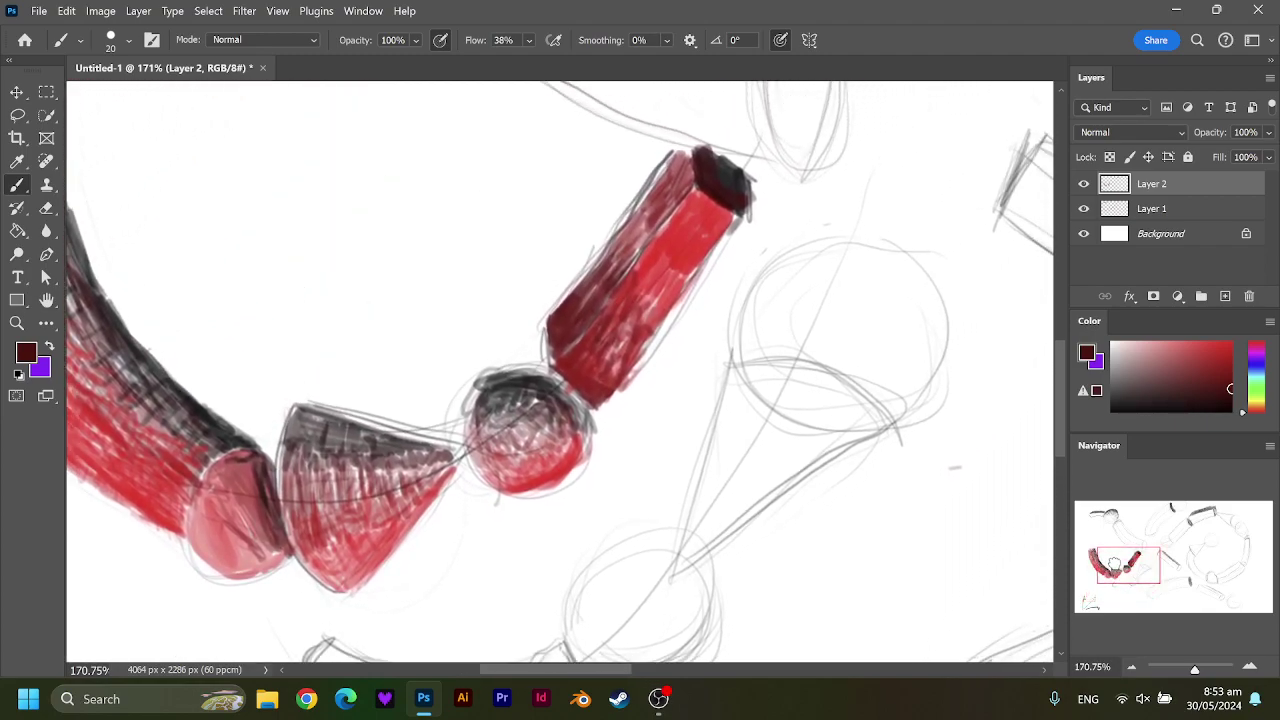
{"action": "left_click_drag", "start_coordinate": [1113, 564], "coordinate": [1120, 559]}
Paint a thick black arc along the empty circle's top-right edge.
{"action": "left_click_drag", "start_coordinate": [1189, 390], "coordinate": [1112, 410]}
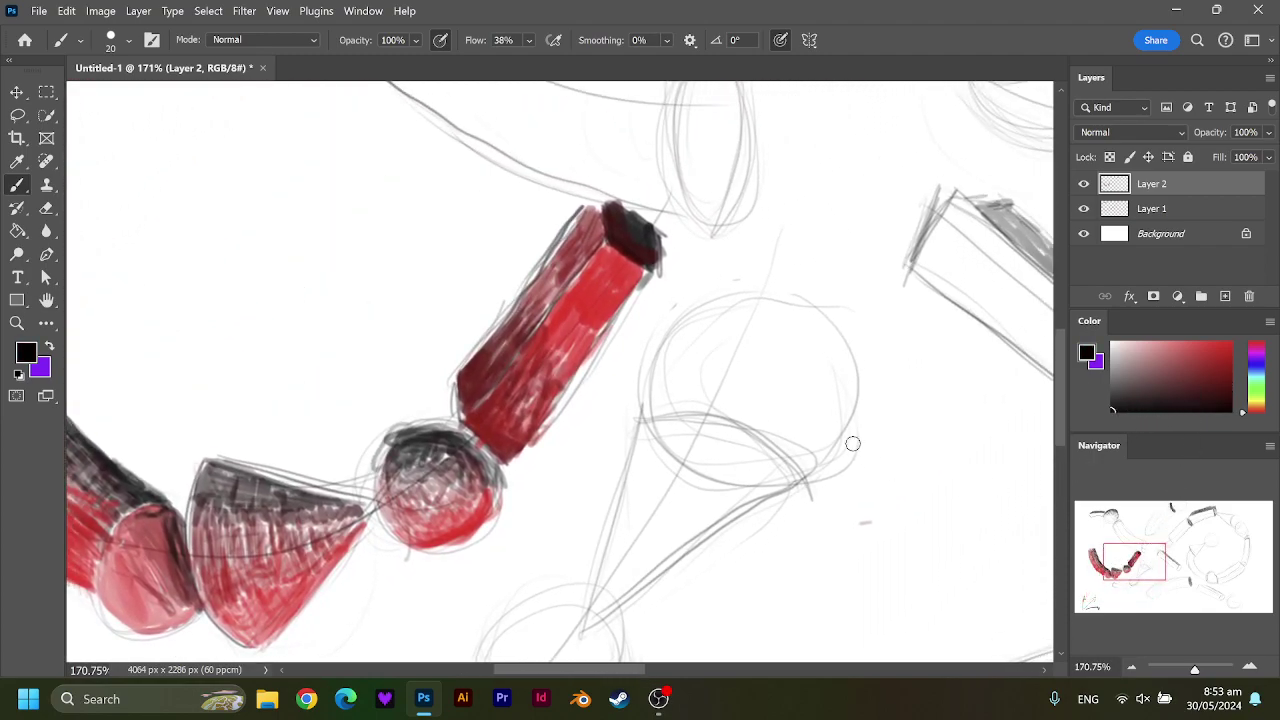
{"action": "left_click_drag", "start_coordinate": [732, 302], "coordinate": [835, 355]}
{"action": "left_click_drag", "start_coordinate": [742, 300], "coordinate": [848, 385]}
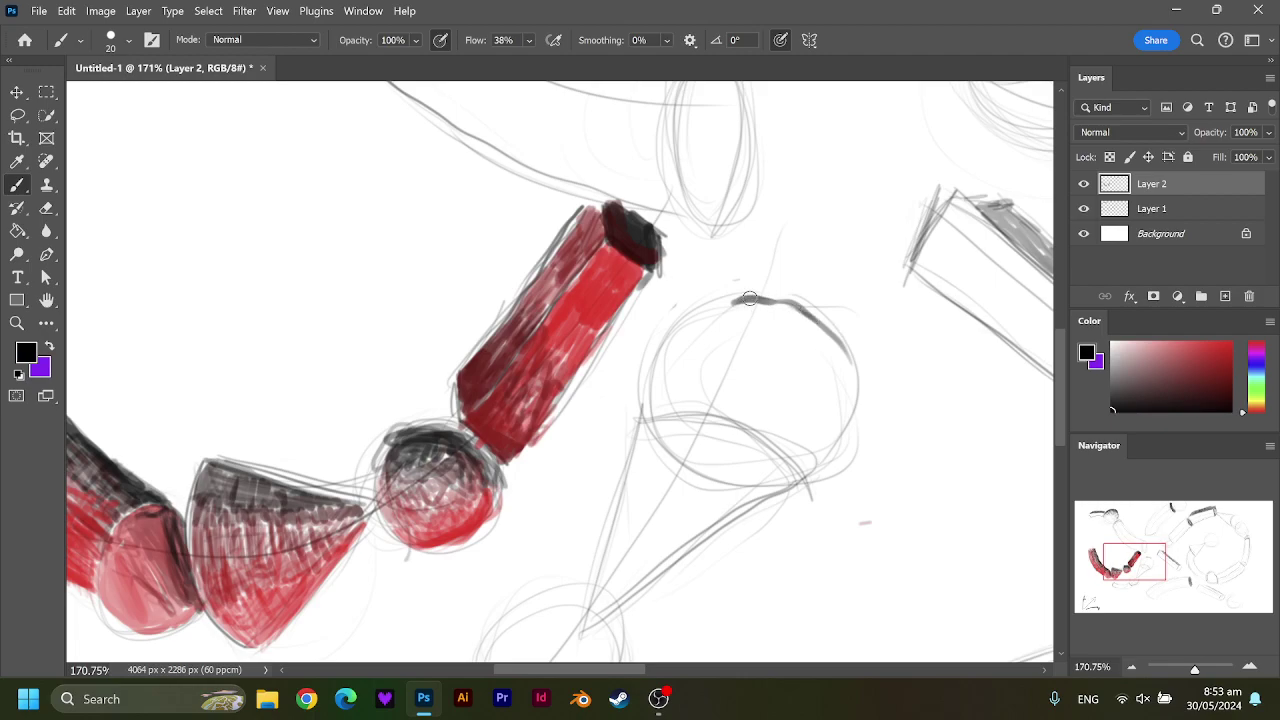
{"action": "mouse_move", "coordinate": [712, 310]}
{"action": "left_mouse_down"}
{"action": "mouse_move", "coordinate": [820, 320]}
{"action": "mouse_move", "coordinate": [848, 390]}
{"action": "left_mouse_up"}
{"action": "left_click_drag", "start_coordinate": [714, 300], "coordinate": [845, 400]}
{"action": "mouse_move", "coordinate": [714, 300]}
{"action": "left_mouse_down"}
{"action": "mouse_move", "coordinate": [833, 370]}
{"action": "mouse_move", "coordinate": [778, 305]}
{"action": "left_mouse_up"}
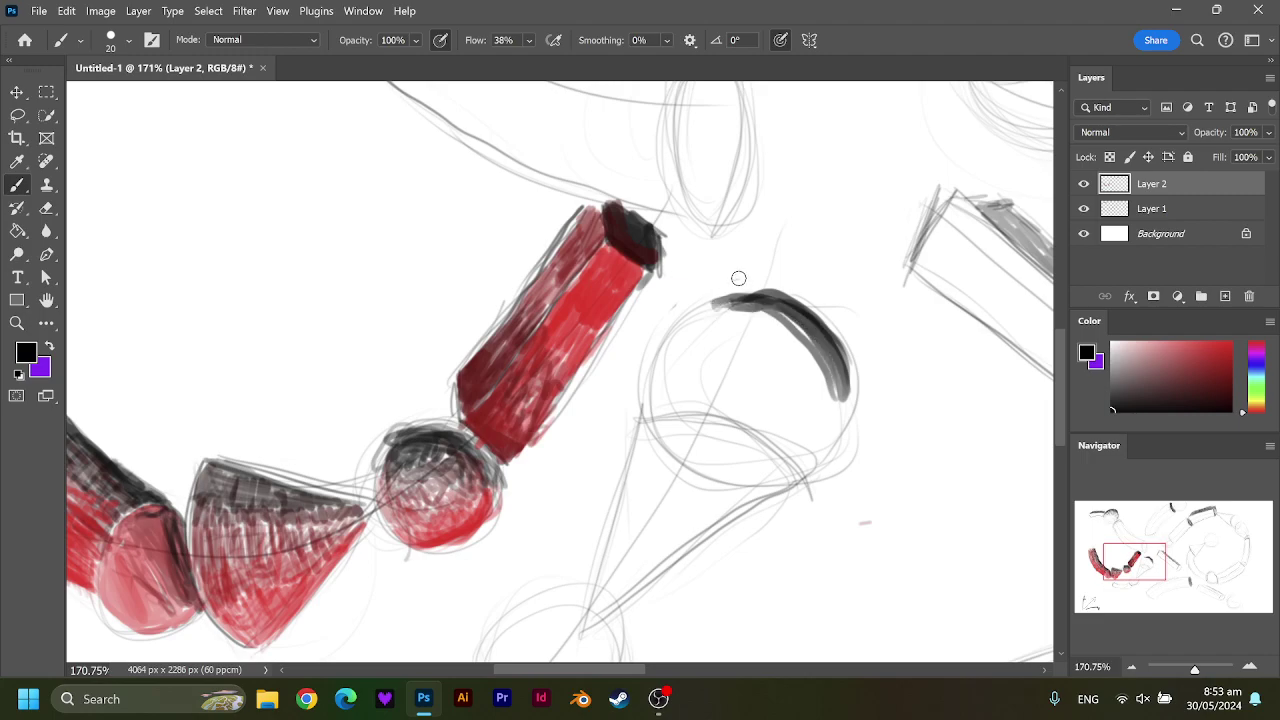
Paint red strokes along both edges of the cone's tip, then pan to the next cone and sphere.
{"action": "left_click", "coordinate": [1230, 344]}
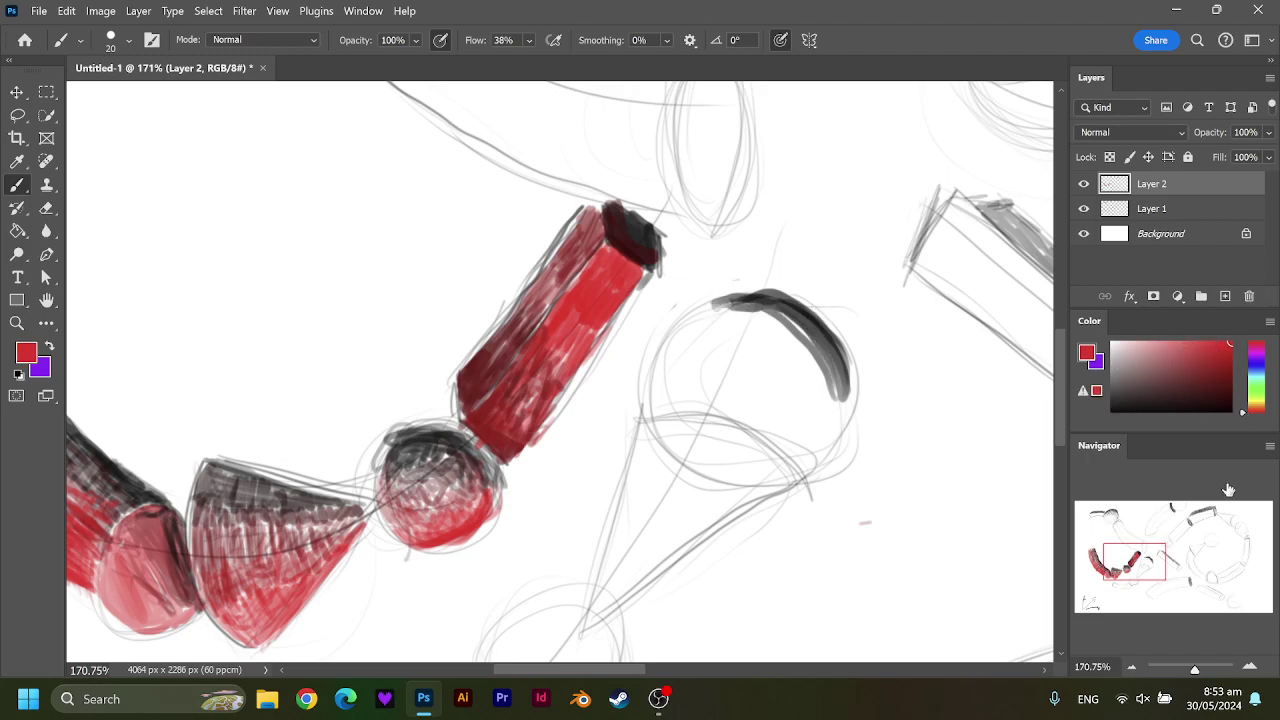
{"action": "left_click", "coordinate": [1146, 561]}
{"action": "mouse_move", "coordinate": [1146, 561]}
{"action": "left_mouse_down"}
{"action": "mouse_move", "coordinate": [1095, 600]}
{"action": "mouse_move", "coordinate": [1120, 576]}
{"action": "left_mouse_up"}
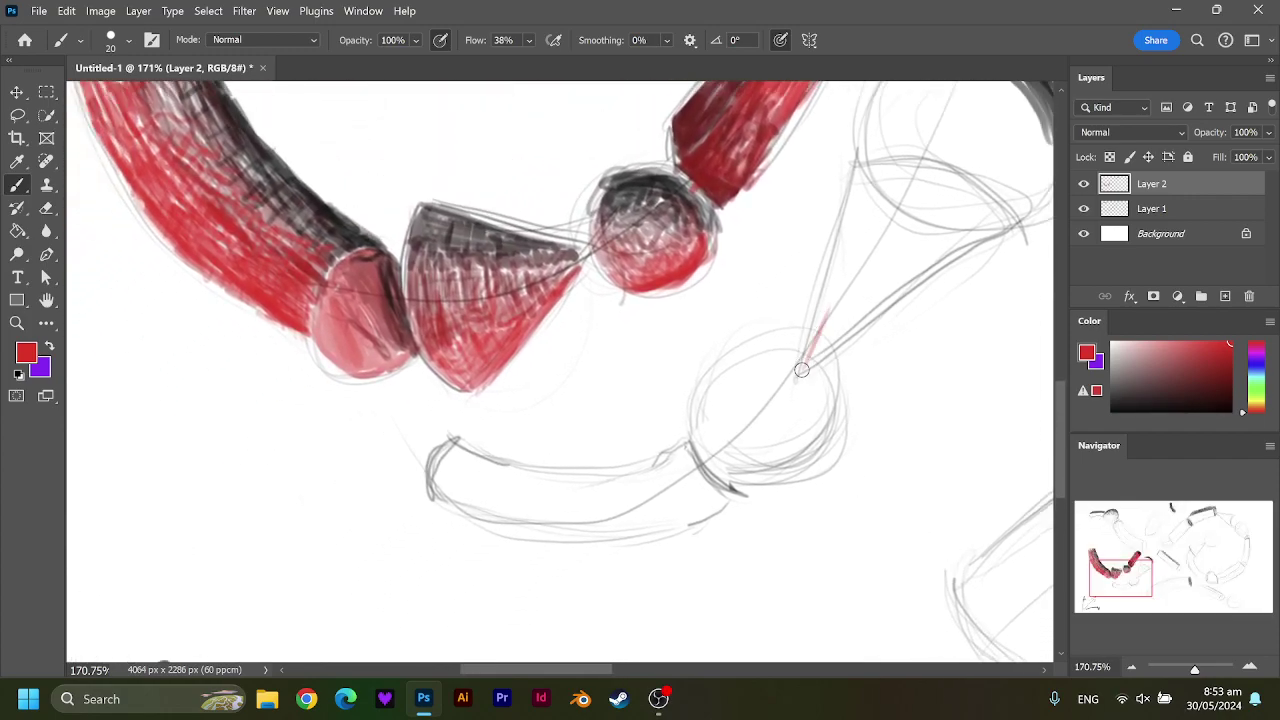
{"action": "mouse_move", "coordinate": [801, 370]}
{"action": "left_mouse_down"}
{"action": "mouse_move", "coordinate": [850, 248]}
{"action": "mouse_move", "coordinate": [845, 335]}
{"action": "mouse_move", "coordinate": [885, 302]}
{"action": "mouse_move", "coordinate": [843, 287]}
{"action": "mouse_move", "coordinate": [842, 265]}
{"action": "mouse_move", "coordinate": [842, 331]}
{"action": "left_mouse_up"}
{"action": "mouse_move", "coordinate": [1082, 512]}
{"action": "left_mouse_down"}
{"action": "mouse_move", "coordinate": [1108, 530]}
{"action": "mouse_move", "coordinate": [1118, 580]}
{"action": "mouse_move", "coordinate": [1102, 597]}
{"action": "mouse_move", "coordinate": [1128, 562]}
{"action": "mouse_move", "coordinate": [1141, 566]}
{"action": "left_mouse_up"}
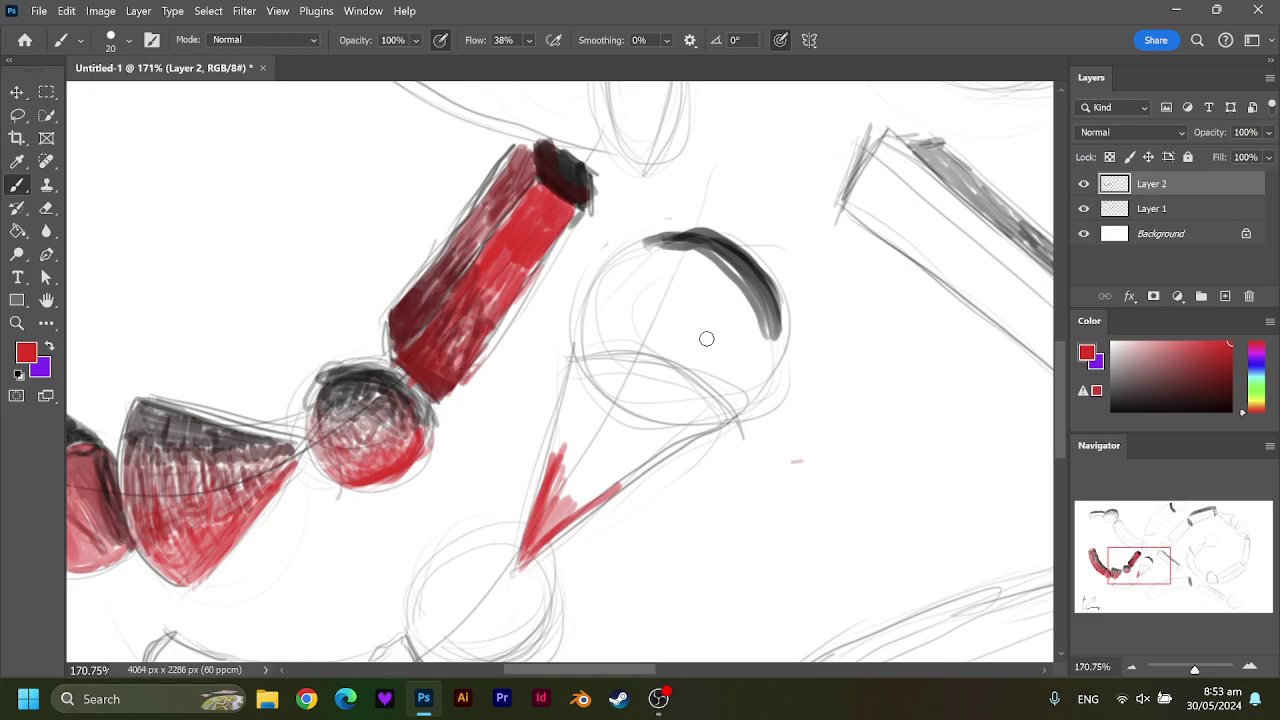
Hatch the sphere's left side and lower rim in light red.
{"action": "mouse_move", "coordinate": [580, 352]}
{"action": "left_mouse_down"}
{"action": "mouse_move", "coordinate": [588, 330]}
{"action": "mouse_move", "coordinate": [590, 380]}
{"action": "mouse_move", "coordinate": [592, 325]}
{"action": "mouse_move", "coordinate": [605, 367]}
{"action": "left_mouse_up"}
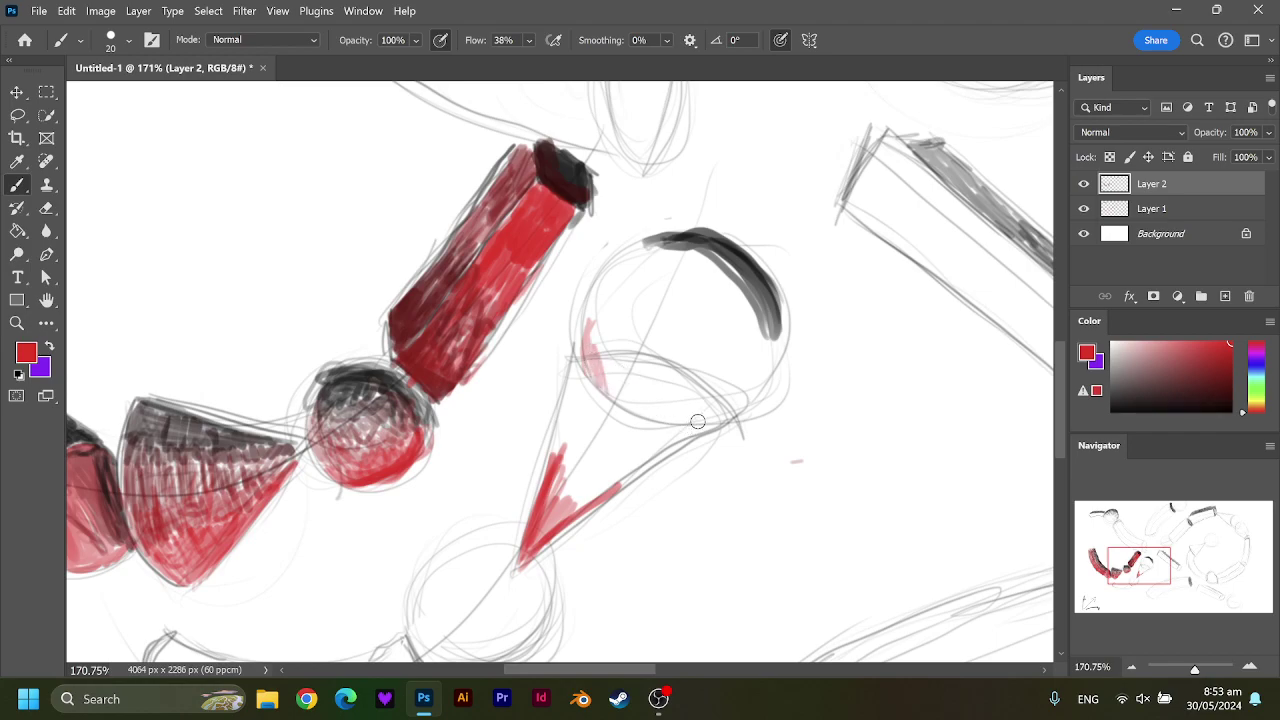
{"action": "left_click_drag", "start_coordinate": [697, 421], "coordinate": [717, 396]}
{"action": "mouse_move", "coordinate": [600, 370]}
{"action": "left_mouse_down"}
{"action": "mouse_move", "coordinate": [632, 410]}
{"action": "mouse_move", "coordinate": [648, 407]}
{"action": "left_mouse_up"}
{"action": "mouse_move", "coordinate": [580, 322]}
{"action": "left_mouse_down"}
{"action": "mouse_move", "coordinate": [584, 370]}
{"action": "mouse_move", "coordinate": [590, 312]}
{"action": "mouse_move", "coordinate": [600, 387]}
{"action": "mouse_move", "coordinate": [590, 338]}
{"action": "mouse_move", "coordinate": [636, 416]}
{"action": "mouse_move", "coordinate": [731, 418]}
{"action": "mouse_move", "coordinate": [722, 402]}
{"action": "mouse_move", "coordinate": [674, 414]}
{"action": "mouse_move", "coordinate": [648, 376]}
{"action": "mouse_move", "coordinate": [632, 390]}
{"action": "mouse_move", "coordinate": [627, 368]}
{"action": "left_mouse_up"}
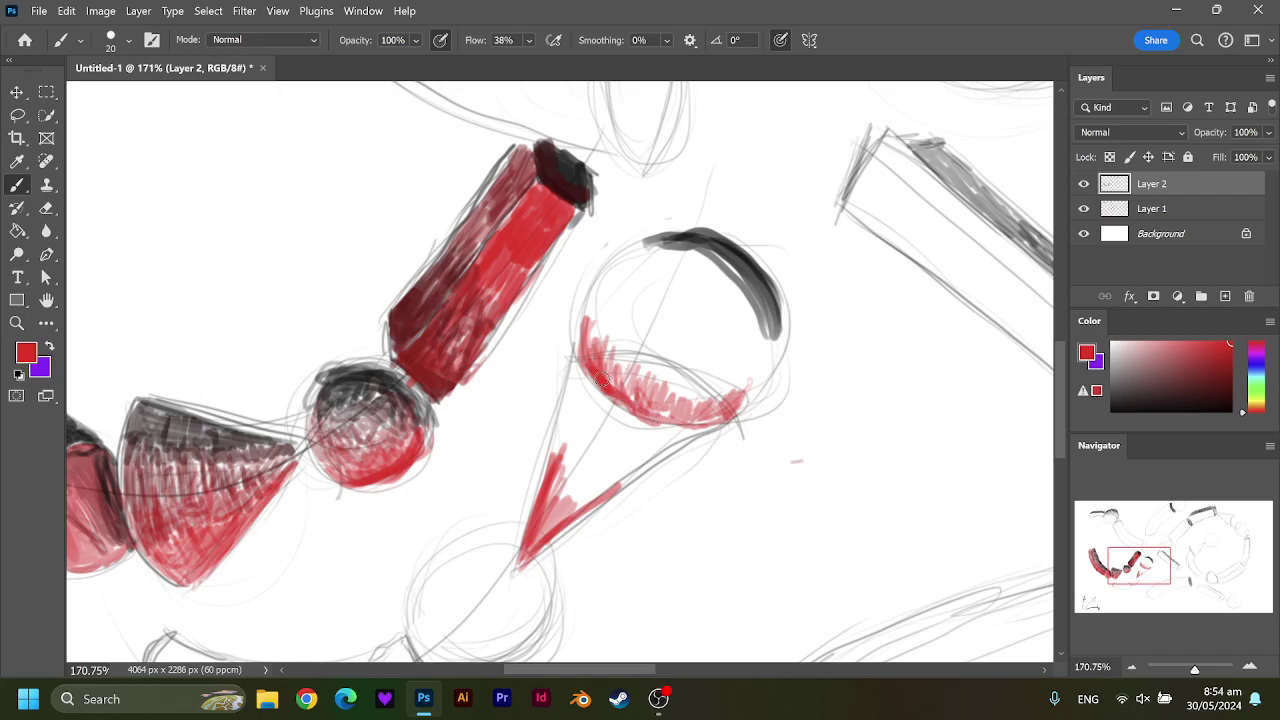
{"action": "mouse_move", "coordinate": [632, 404]}
{"action": "left_mouse_down"}
{"action": "mouse_move", "coordinate": [690, 418]}
{"action": "mouse_move", "coordinate": [613, 380]}
{"action": "left_mouse_up"}
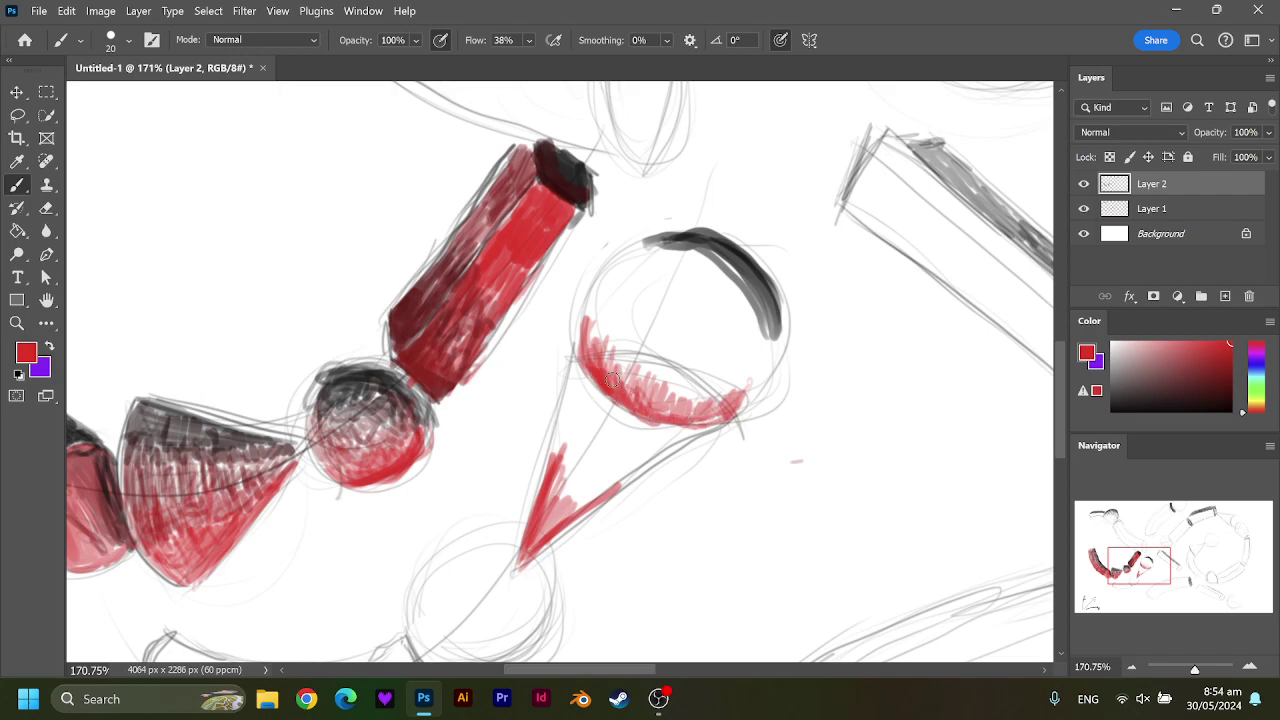
{"action": "mouse_move", "coordinate": [592, 334]}
{"action": "left_mouse_down"}
{"action": "mouse_move", "coordinate": [586, 294]}
{"action": "mouse_move", "coordinate": [612, 360]}
{"action": "left_mouse_up"}
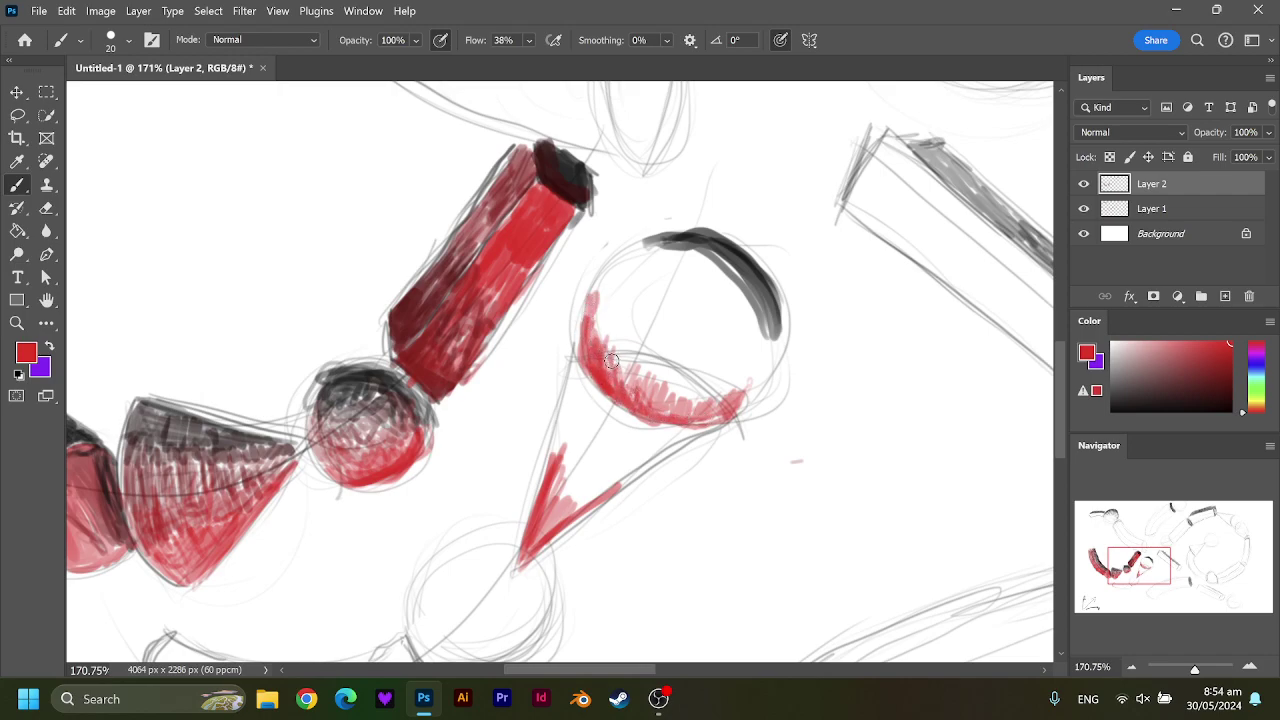
{"action": "mouse_move", "coordinate": [666, 408]}
{"action": "left_mouse_down"}
{"action": "mouse_move", "coordinate": [699, 415]}
{"action": "mouse_move", "coordinate": [701, 400]}
{"action": "mouse_move", "coordinate": [670, 392]}
{"action": "mouse_move", "coordinate": [598, 322]}
{"action": "mouse_move", "coordinate": [626, 330]}
{"action": "left_mouse_up"}
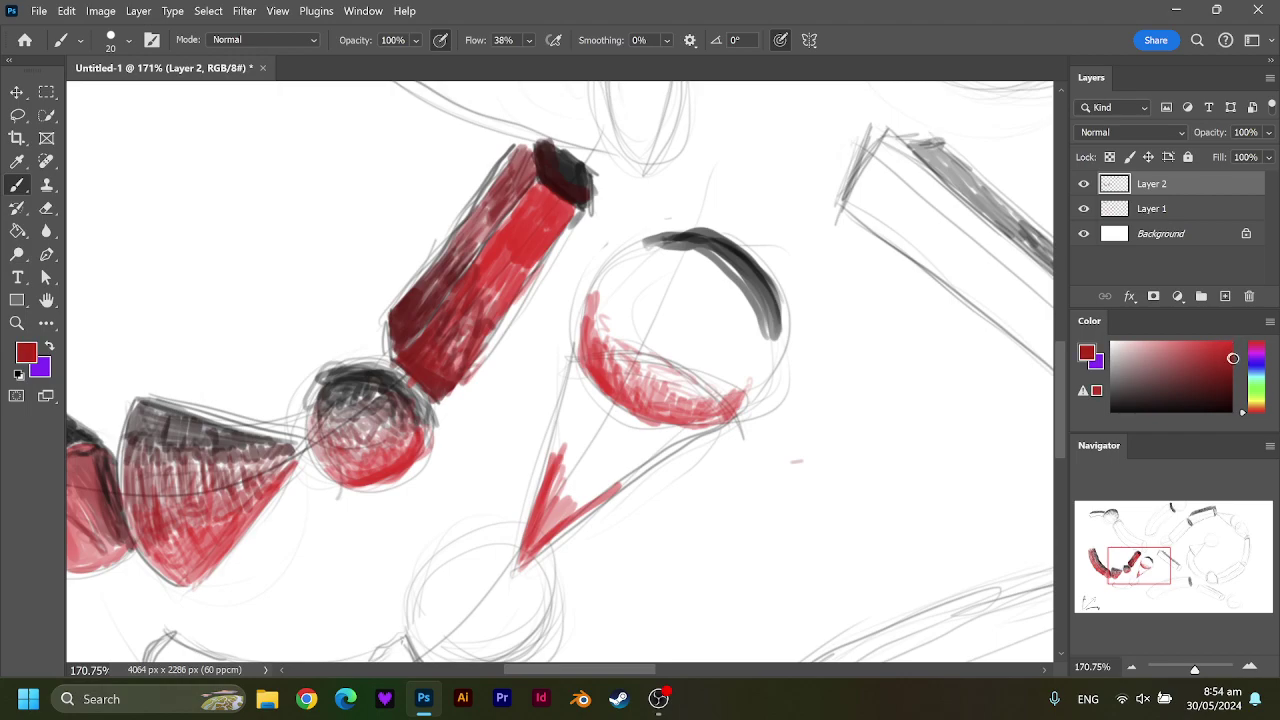
With a deeper red, hatch the sphere's upper left, lower half and lower-right edge.
{"action": "left_click", "coordinate": [1230, 355]}
{"action": "mouse_move", "coordinate": [592, 310]}
{"action": "left_mouse_down"}
{"action": "mouse_move", "coordinate": [620, 262]}
{"action": "mouse_move", "coordinate": [590, 340]}
{"action": "mouse_move", "coordinate": [633, 288]}
{"action": "mouse_move", "coordinate": [615, 362]}
{"action": "mouse_move", "coordinate": [740, 405]}
{"action": "mouse_move", "coordinate": [738, 382]}
{"action": "mouse_move", "coordinate": [730, 400]}
{"action": "mouse_move", "coordinate": [664, 400]}
{"action": "left_mouse_up"}
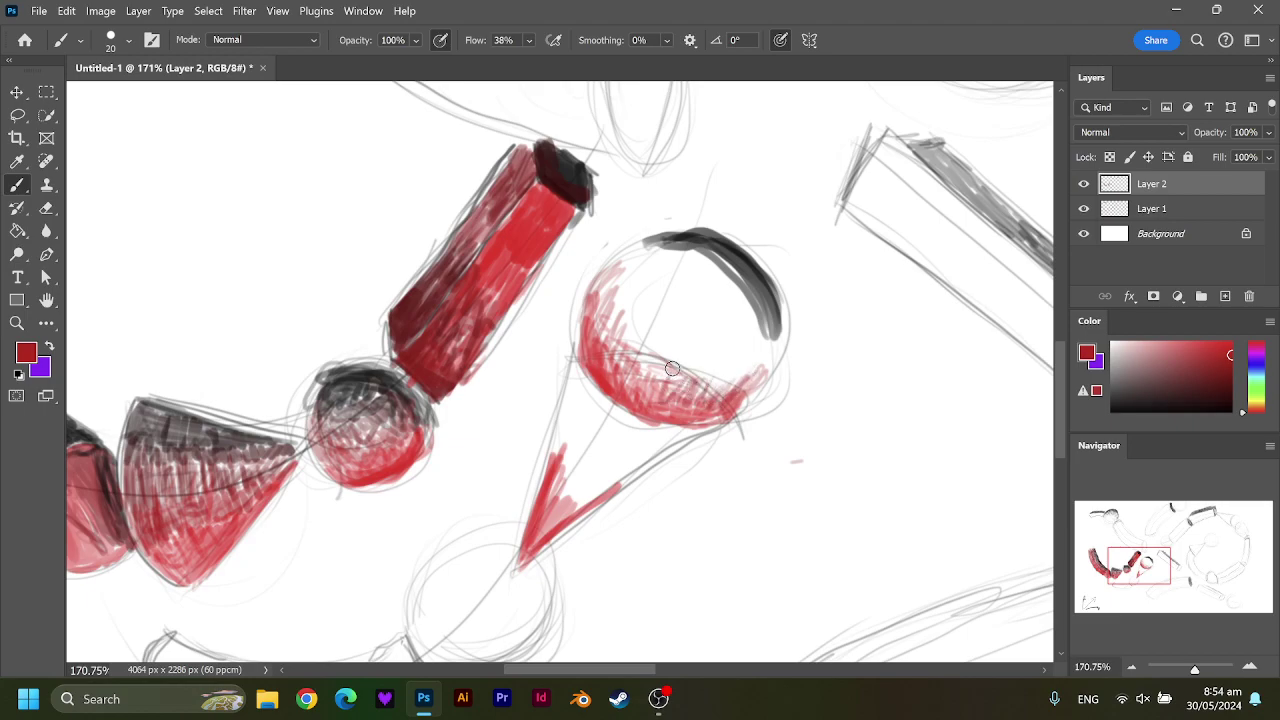
{"action": "mouse_move", "coordinate": [674, 354]}
{"action": "left_mouse_down"}
{"action": "mouse_move", "coordinate": [648, 388]}
{"action": "mouse_move", "coordinate": [640, 334]}
{"action": "mouse_move", "coordinate": [615, 362]}
{"action": "left_mouse_up"}
{"action": "mouse_move", "coordinate": [634, 300]}
{"action": "left_mouse_down"}
{"action": "mouse_move", "coordinate": [608, 345]}
{"action": "mouse_move", "coordinate": [596, 330]}
{"action": "mouse_move", "coordinate": [617, 350]}
{"action": "mouse_move", "coordinate": [628, 256]}
{"action": "mouse_move", "coordinate": [622, 310]}
{"action": "left_mouse_up"}
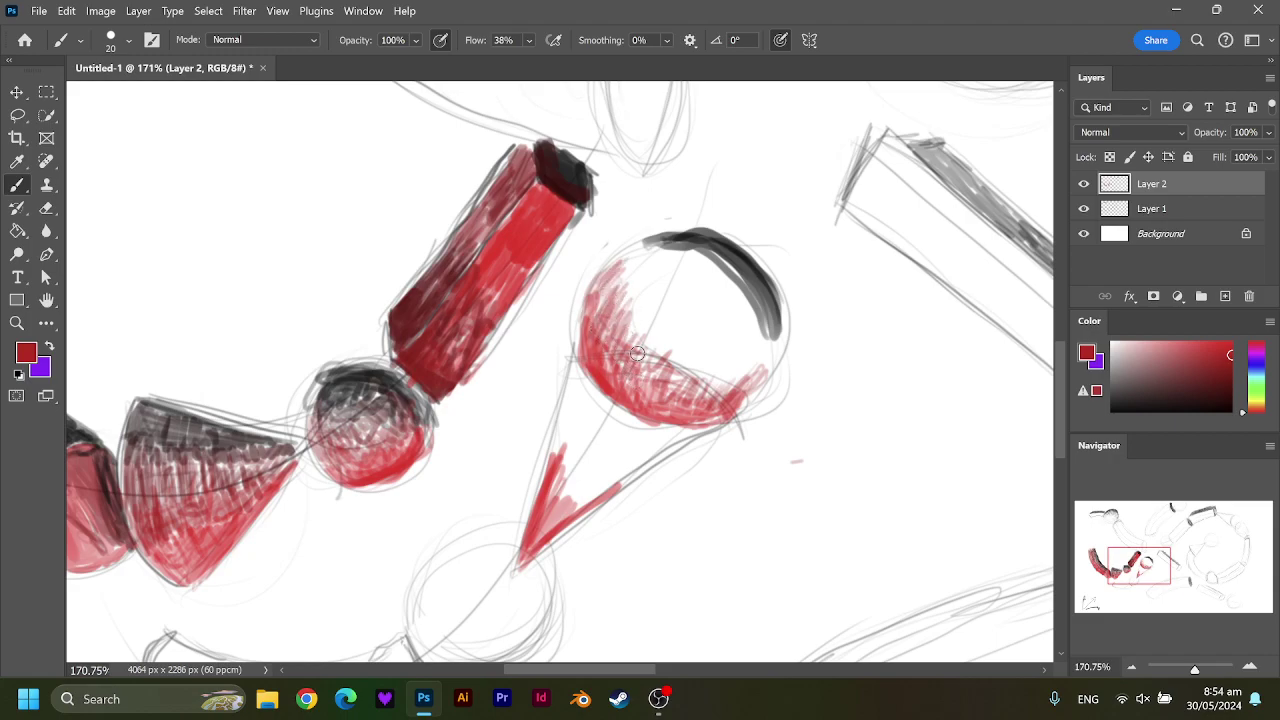
{"action": "mouse_move", "coordinate": [637, 353]}
{"action": "left_mouse_down"}
{"action": "mouse_move", "coordinate": [661, 382]}
{"action": "mouse_move", "coordinate": [716, 392]}
{"action": "mouse_move", "coordinate": [756, 396]}
{"action": "mouse_move", "coordinate": [774, 369]}
{"action": "left_mouse_up"}
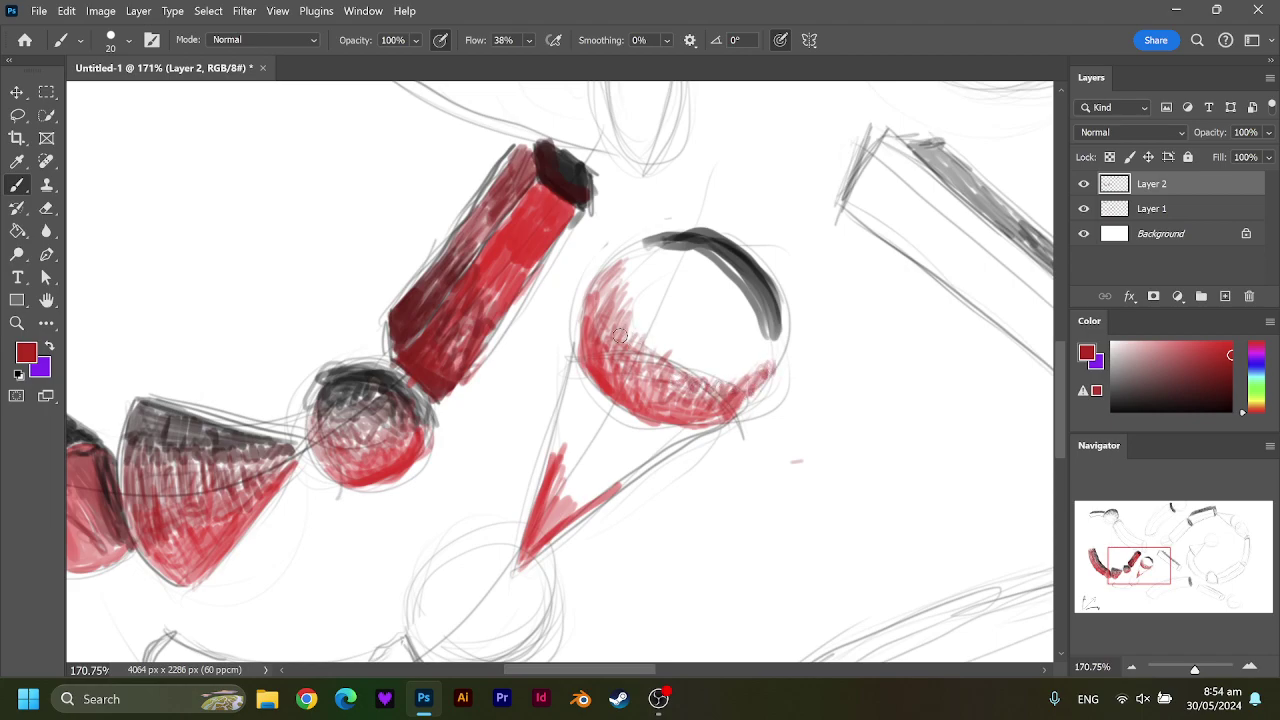
{"action": "left_click_drag", "start_coordinate": [749, 381], "coordinate": [766, 346]}
{"action": "left_click_drag", "start_coordinate": [730, 410], "coordinate": [764, 338]}
Add bright red hatching to the sphere's upper-left edge and lower right.
{"action": "left_click_drag", "start_coordinate": [1123, 381], "coordinate": [1230, 345]}
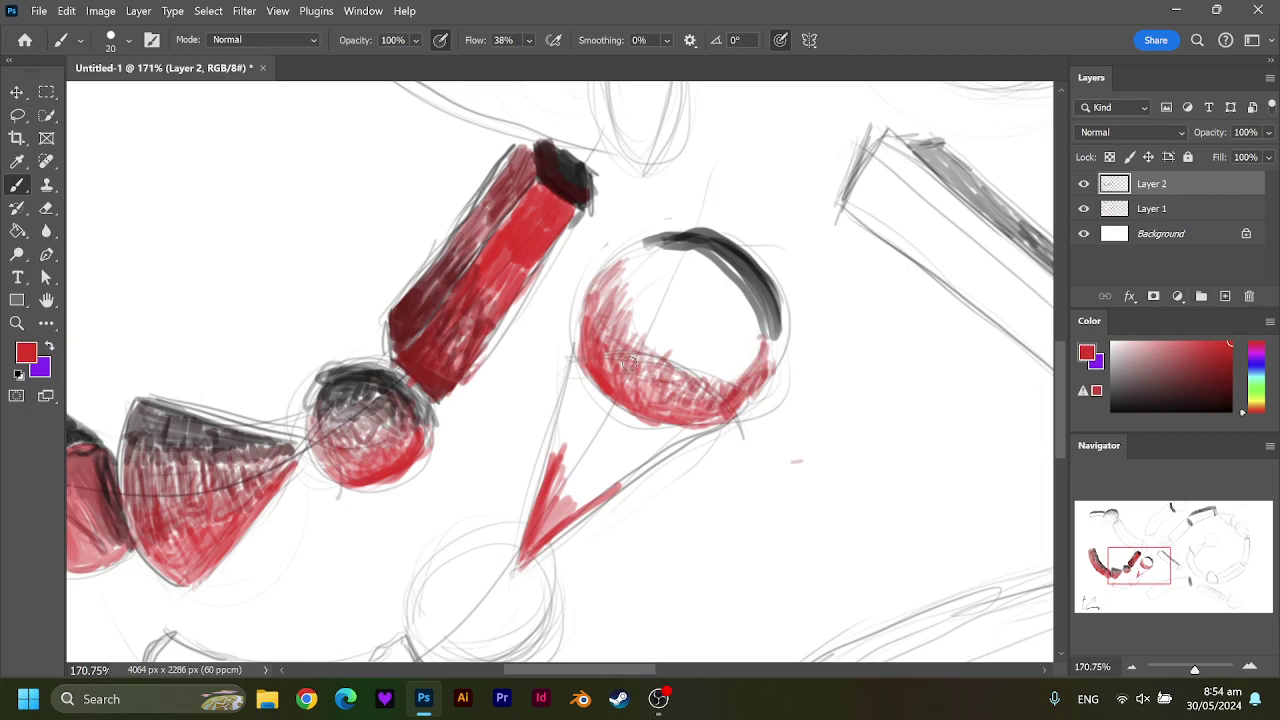
{"action": "left_click_drag", "start_coordinate": [614, 264], "coordinate": [588, 345]}
{"action": "left_click_drag", "start_coordinate": [610, 290], "coordinate": [602, 328]}
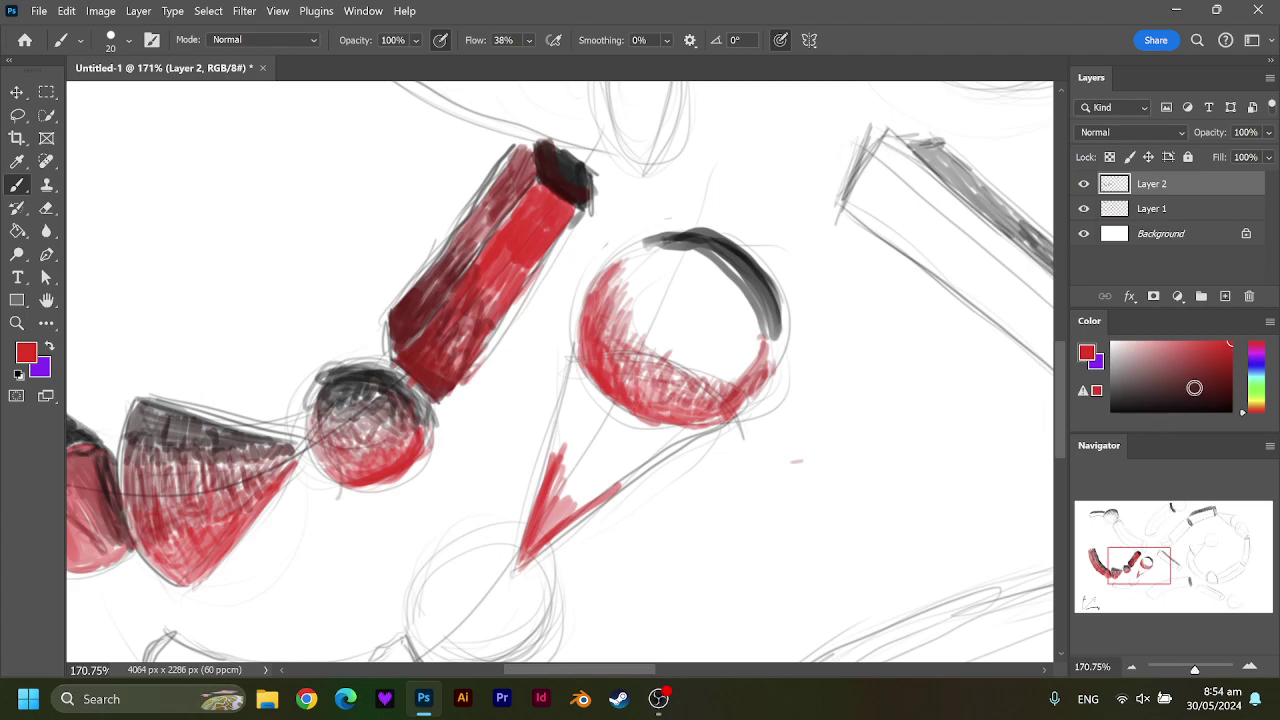
{"action": "left_click", "coordinate": [1233, 370]}
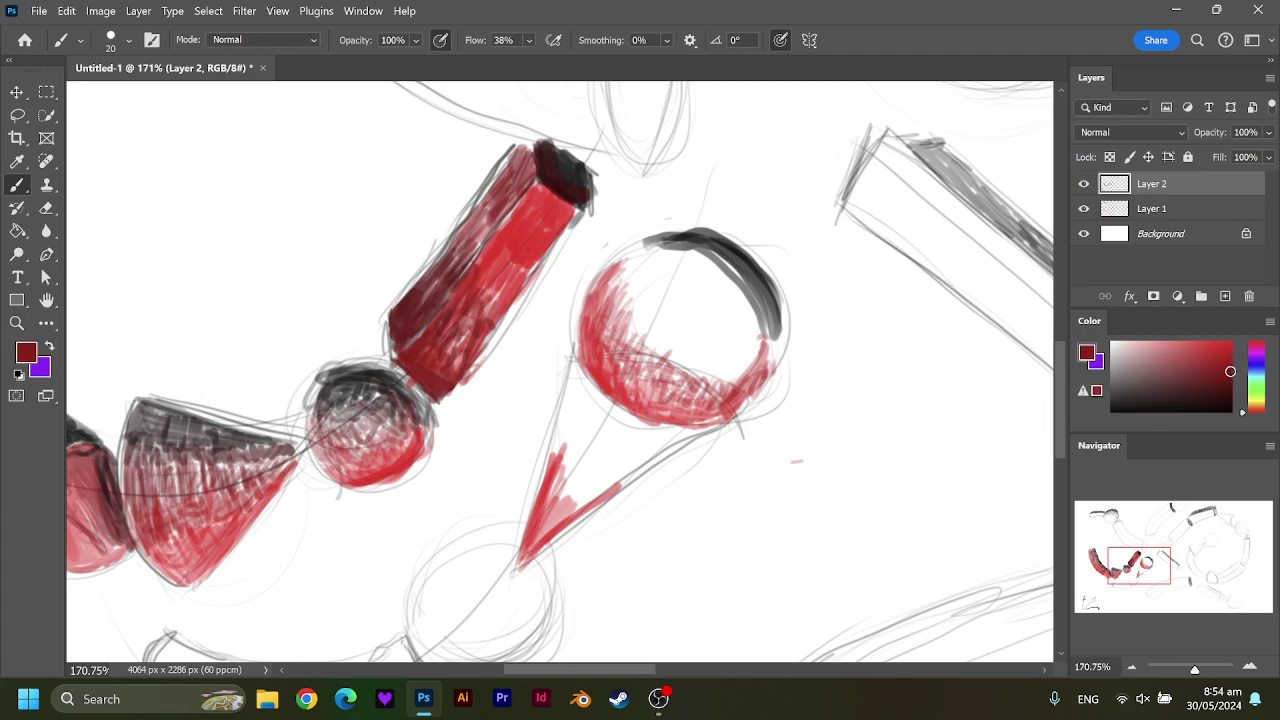
{"action": "left_click_drag", "start_coordinate": [1234, 367], "coordinate": [1242, 359]}
{"action": "left_click_drag", "start_coordinate": [712, 404], "coordinate": [762, 344]}
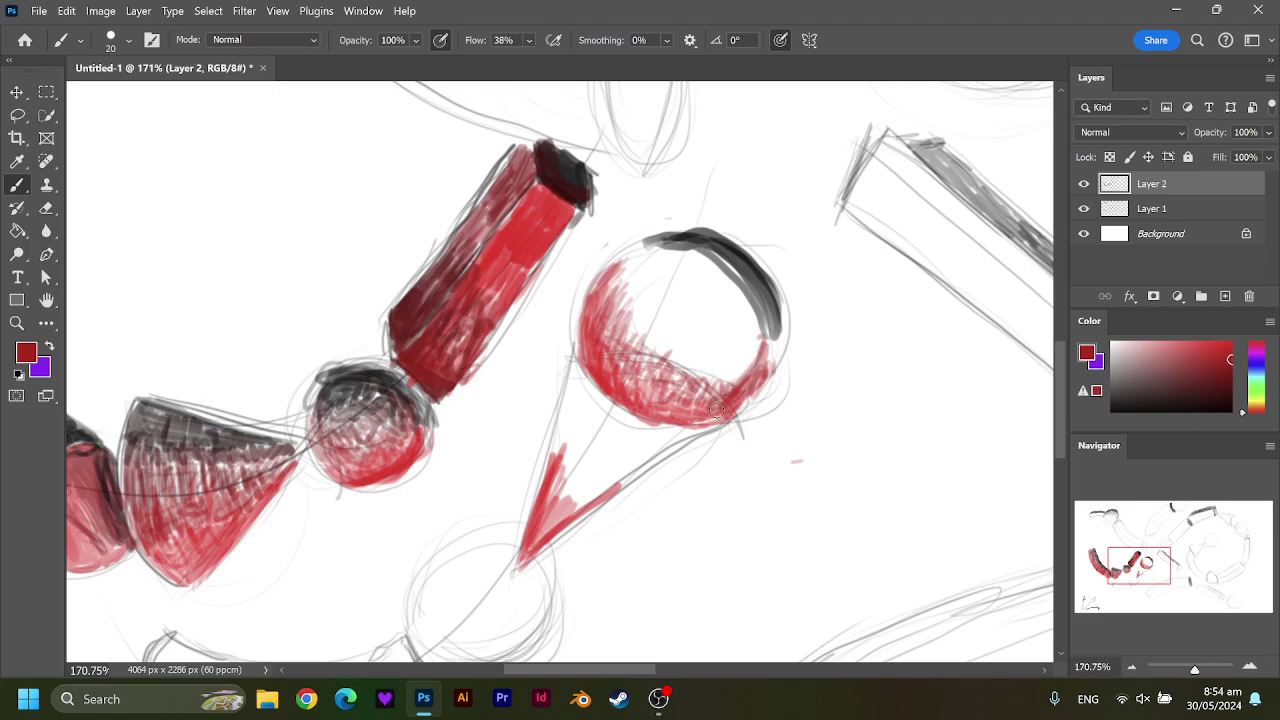
{"action": "mouse_move", "coordinate": [699, 424]}
{"action": "left_mouse_down"}
{"action": "mouse_move", "coordinate": [754, 386]}
{"action": "mouse_move", "coordinate": [735, 391]}
{"action": "left_mouse_up"}
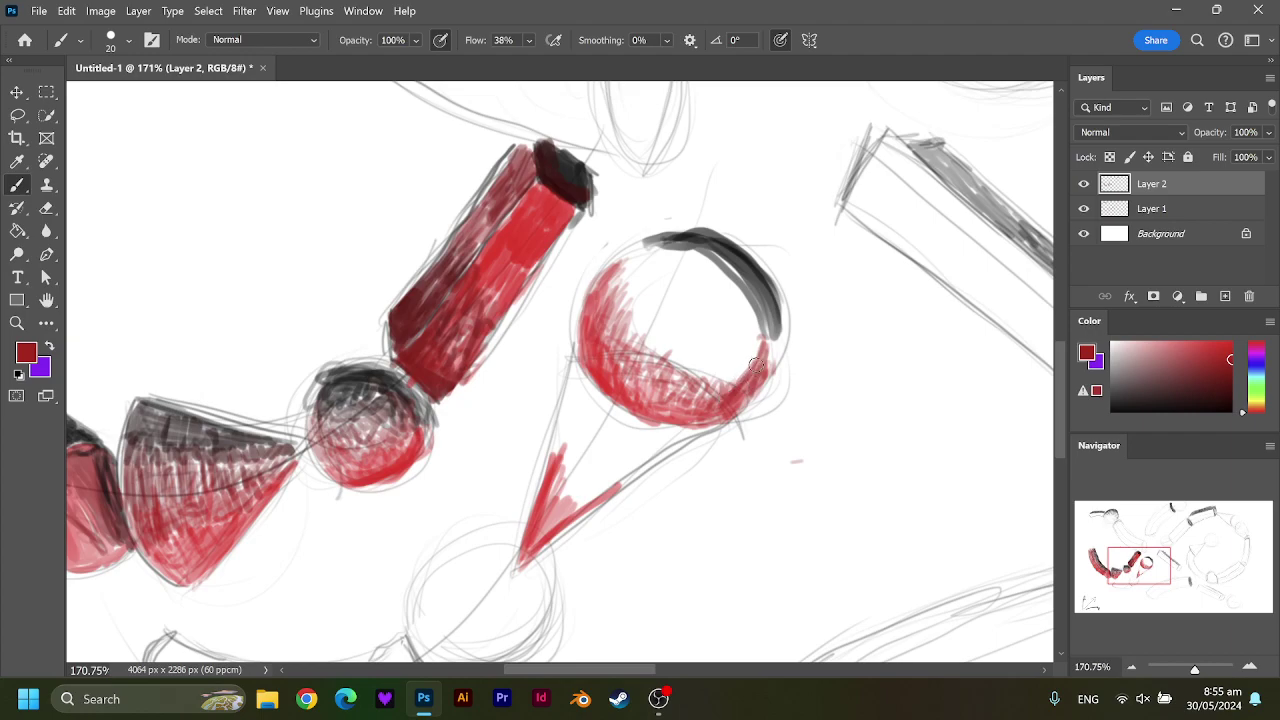
Shade the sphere's right edge and top in dark red.
{"action": "left_click", "coordinate": [1230, 377]}
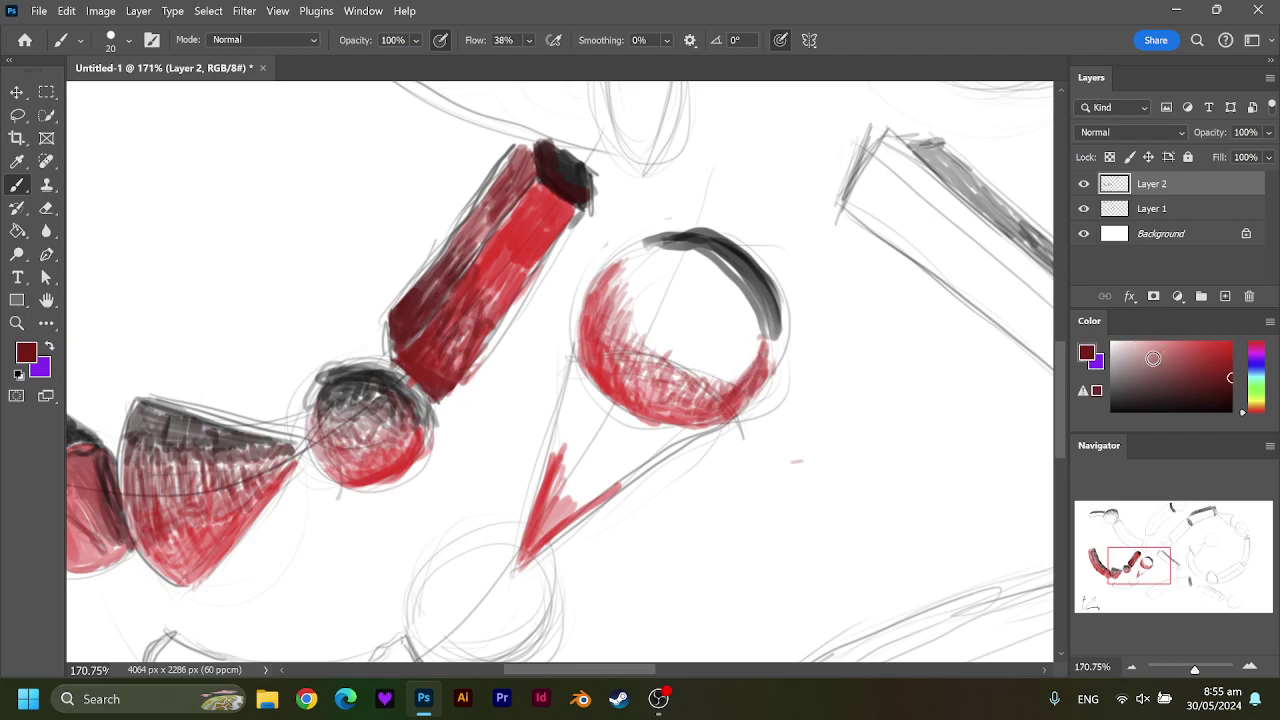
{"action": "left_click_drag", "start_coordinate": [768, 328], "coordinate": [750, 373]}
{"action": "left_click_drag", "start_coordinate": [763, 305], "coordinate": [764, 367]}
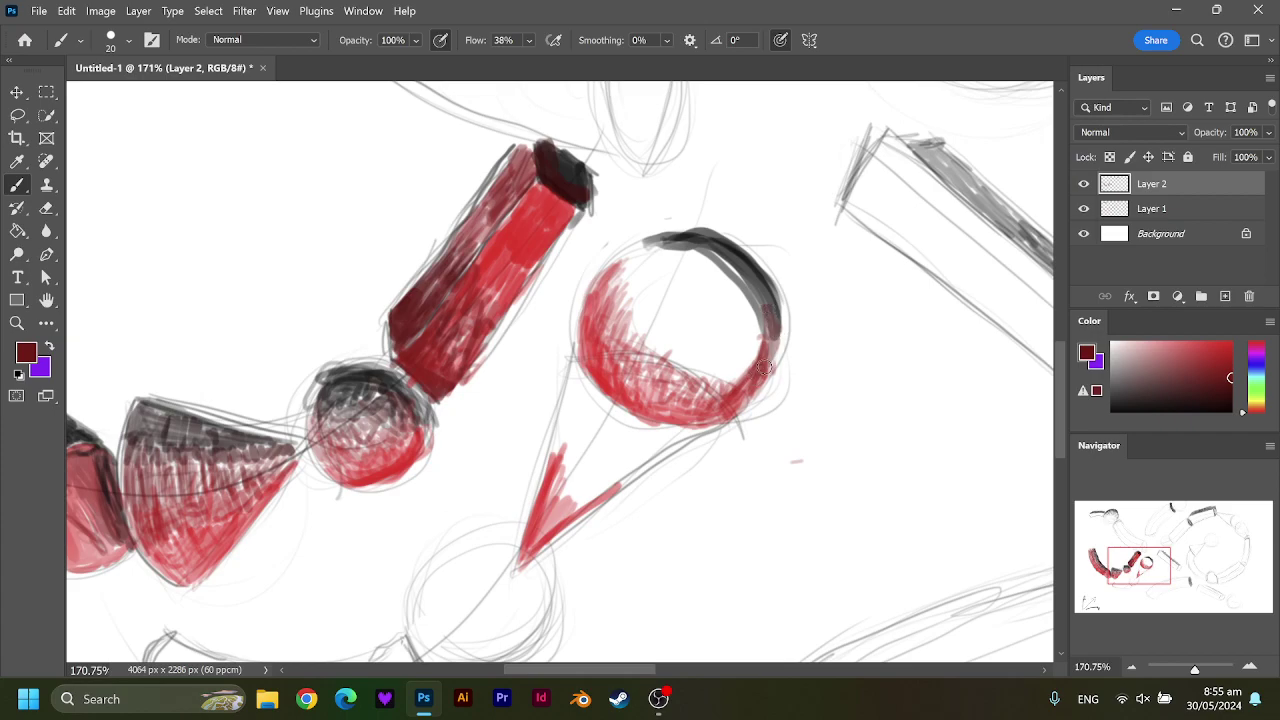
{"action": "mouse_move", "coordinate": [709, 256]}
{"action": "left_mouse_down"}
{"action": "mouse_move", "coordinate": [713, 246]}
{"action": "mouse_move", "coordinate": [632, 254]}
{"action": "mouse_move", "coordinate": [684, 238]}
{"action": "mouse_move", "coordinate": [675, 255]}
{"action": "mouse_move", "coordinate": [648, 245]}
{"action": "mouse_move", "coordinate": [705, 260]}
{"action": "left_mouse_up"}
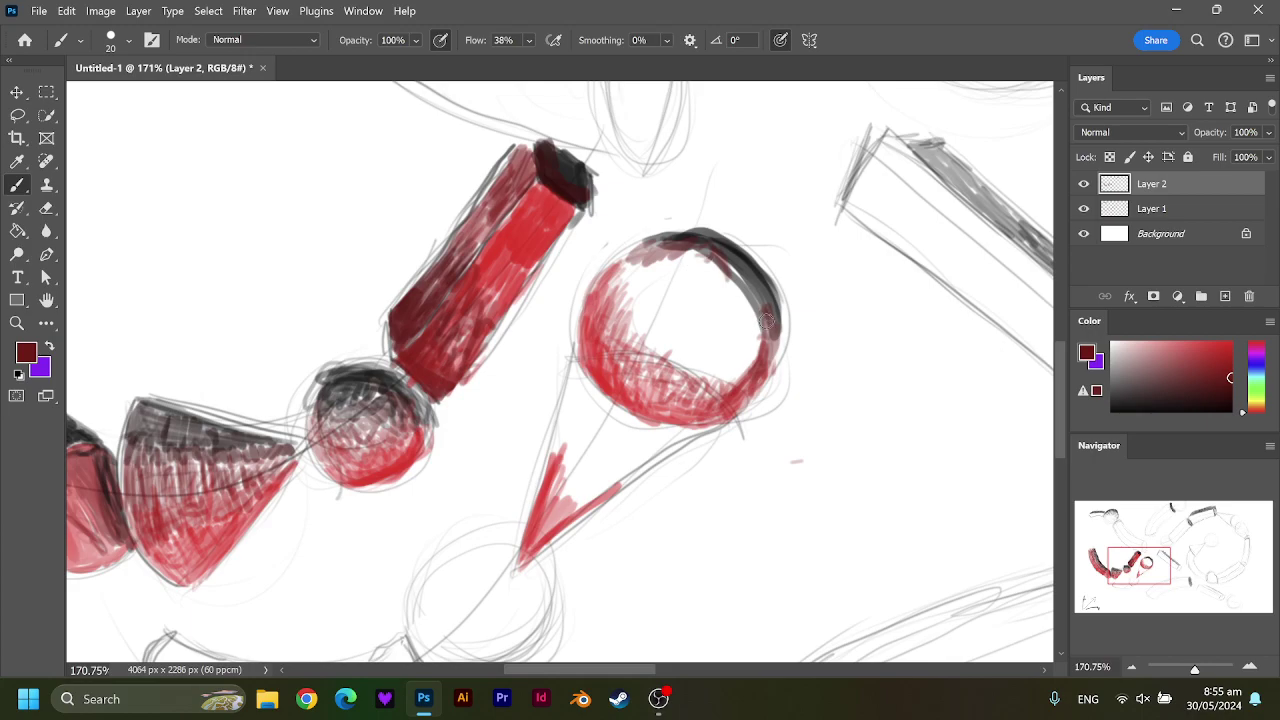
{"action": "mouse_move", "coordinate": [767, 320]}
{"action": "left_mouse_down"}
{"action": "mouse_move", "coordinate": [760, 348]}
{"action": "mouse_move", "coordinate": [755, 297]}
{"action": "mouse_move", "coordinate": [732, 266]}
{"action": "mouse_move", "coordinate": [668, 250]}
{"action": "mouse_move", "coordinate": [695, 253]}
{"action": "mouse_move", "coordinate": [736, 292]}
{"action": "mouse_move", "coordinate": [752, 334]}
{"action": "mouse_move", "coordinate": [749, 300]}
{"action": "mouse_move", "coordinate": [695, 262]}
{"action": "mouse_move", "coordinate": [749, 335]}
{"action": "mouse_move", "coordinate": [733, 392]}
{"action": "mouse_move", "coordinate": [760, 325]}
{"action": "mouse_move", "coordinate": [752, 370]}
{"action": "mouse_move", "coordinate": [747, 300]}
{"action": "mouse_move", "coordinate": [732, 385]}
{"action": "mouse_move", "coordinate": [742, 312]}
{"action": "mouse_move", "coordinate": [726, 292]}
{"action": "mouse_move", "coordinate": [718, 302]}
{"action": "mouse_move", "coordinate": [700, 267]}
{"action": "left_mouse_up"}
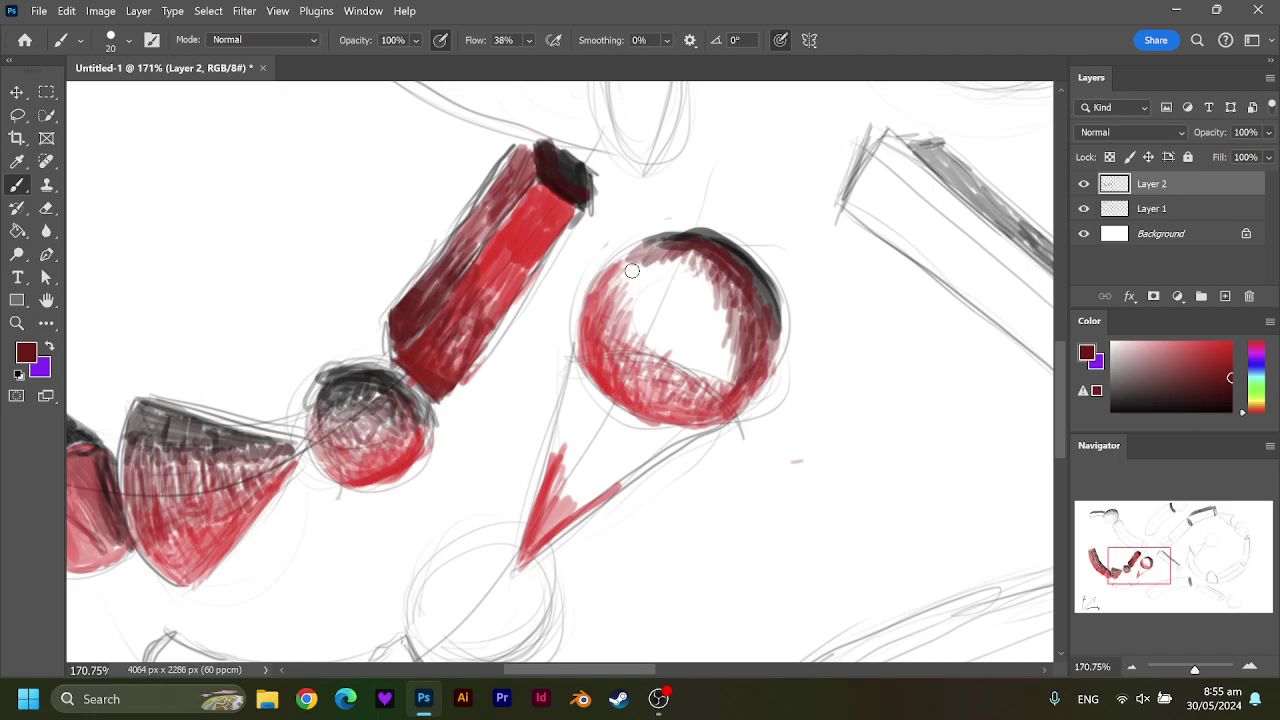
Hatch red into the sphere's right half, upper left and middle.
{"action": "mouse_move", "coordinate": [722, 408]}
{"action": "left_mouse_down"}
{"action": "mouse_move", "coordinate": [740, 342]}
{"action": "mouse_move", "coordinate": [728, 372]}
{"action": "mouse_move", "coordinate": [707, 304]}
{"action": "left_mouse_up"}
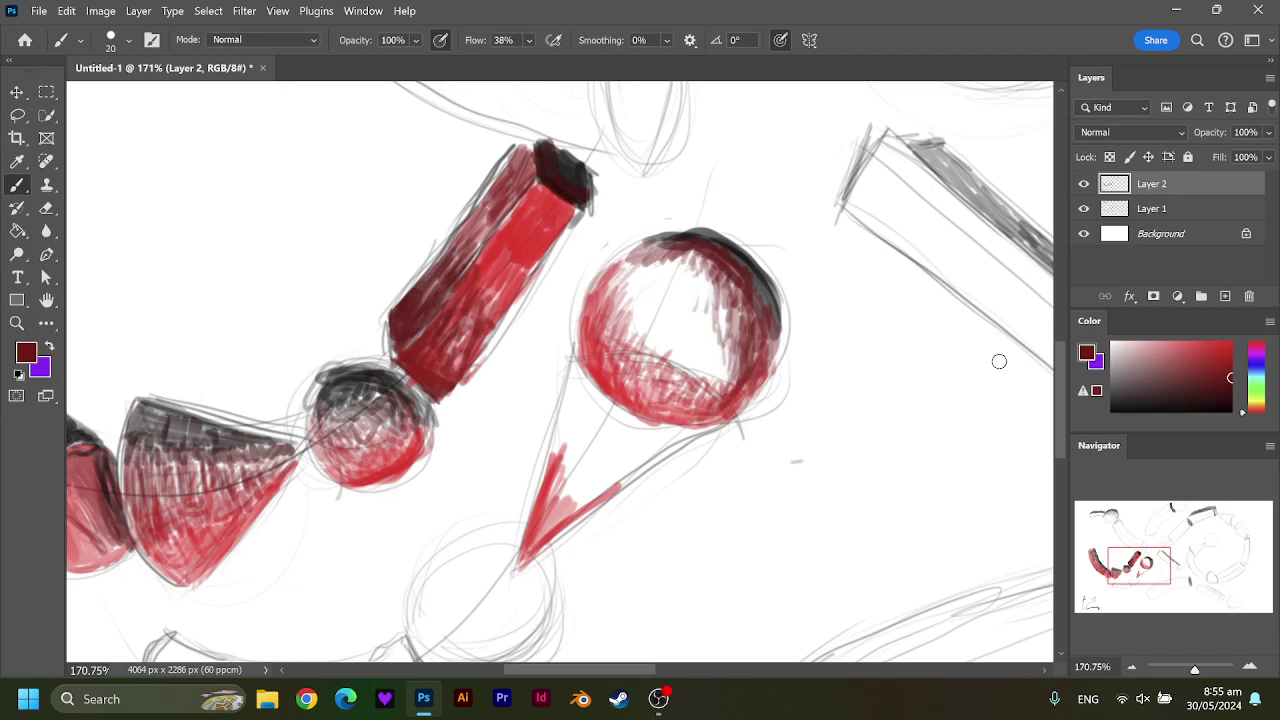
{"action": "left_click", "coordinate": [1232, 367]}
{"action": "mouse_move", "coordinate": [692, 405]}
{"action": "left_mouse_down"}
{"action": "mouse_move", "coordinate": [730, 370]}
{"action": "mouse_move", "coordinate": [705, 345]}
{"action": "mouse_move", "coordinate": [713, 299]}
{"action": "mouse_move", "coordinate": [655, 275]}
{"action": "mouse_move", "coordinate": [615, 290]}
{"action": "mouse_move", "coordinate": [627, 322]}
{"action": "mouse_move", "coordinate": [683, 363]}
{"action": "left_mouse_up"}
{"action": "left_click", "coordinate": [1199, 388]}
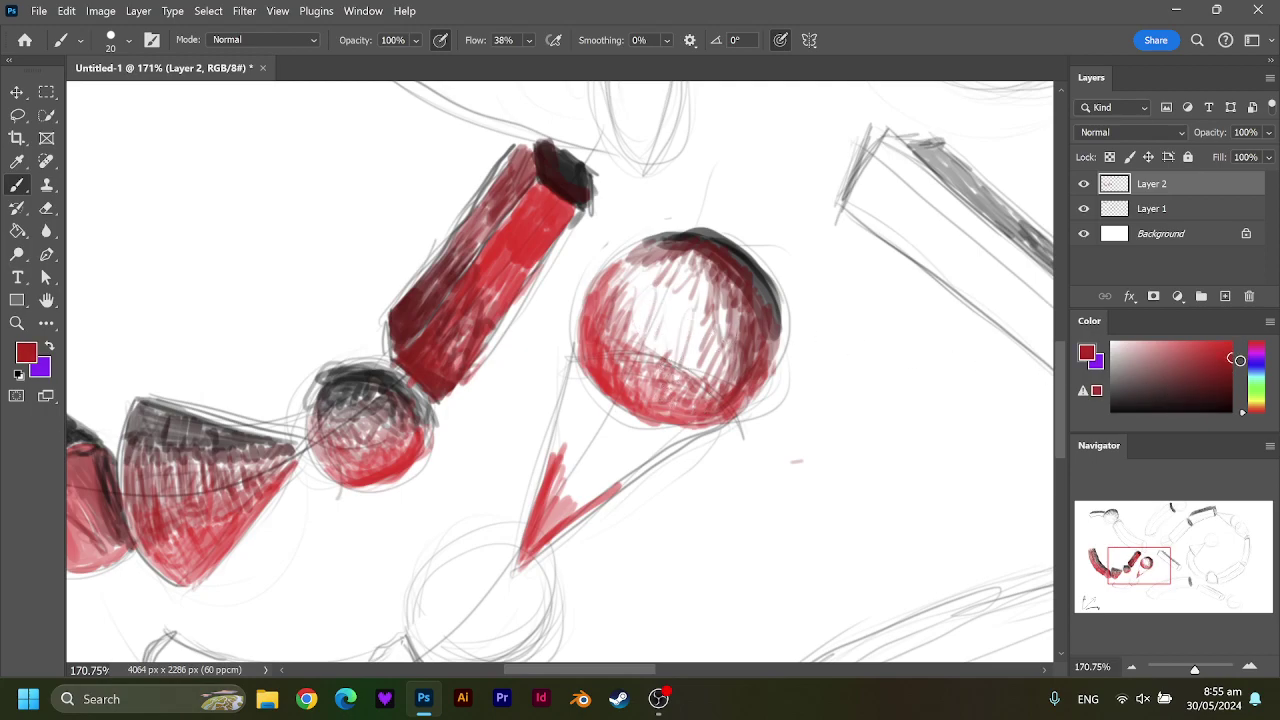
{"action": "left_click", "coordinate": [1230, 363]}
{"action": "left_click_drag", "start_coordinate": [666, 337], "coordinate": [609, 336]}
{"action": "mouse_move", "coordinate": [647, 277]}
{"action": "left_mouse_down"}
{"action": "mouse_move", "coordinate": [632, 335]}
{"action": "mouse_move", "coordinate": [656, 379]}
{"action": "mouse_move", "coordinate": [710, 372]}
{"action": "mouse_move", "coordinate": [668, 350]}
{"action": "mouse_move", "coordinate": [662, 318]}
{"action": "mouse_move", "coordinate": [600, 322]}
{"action": "mouse_move", "coordinate": [618, 374]}
{"action": "mouse_move", "coordinate": [685, 398]}
{"action": "left_mouse_up"}
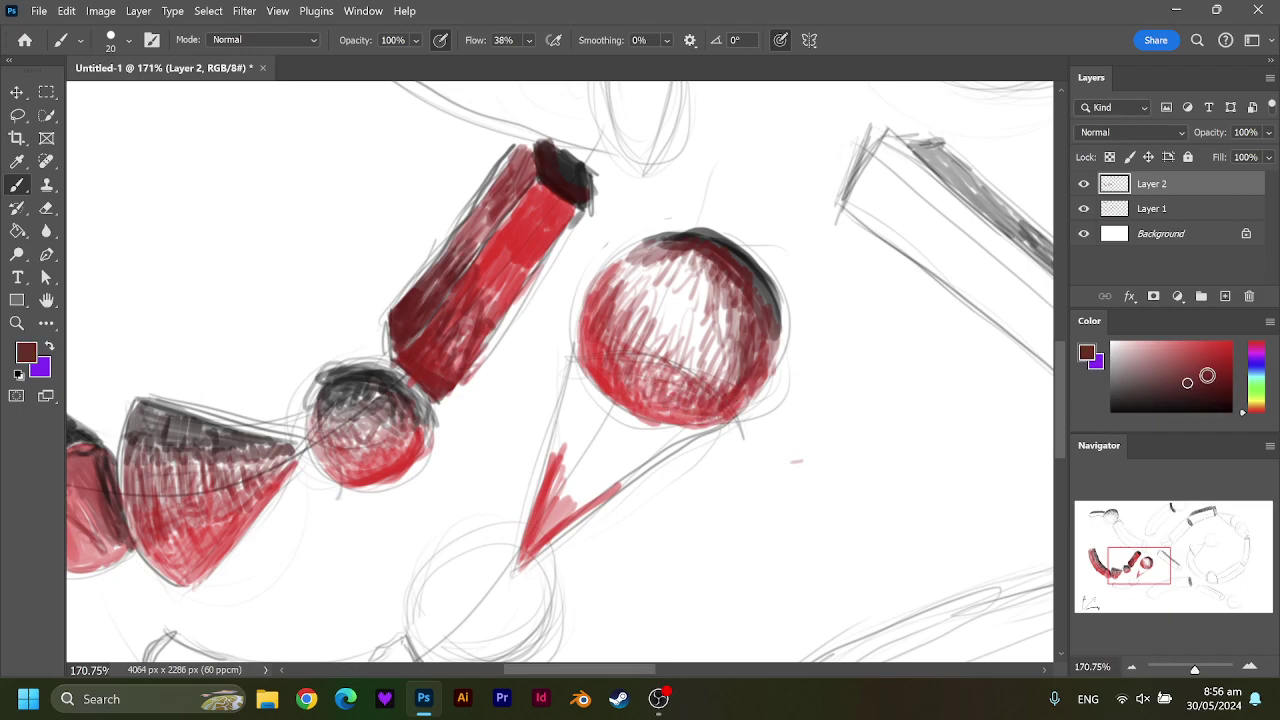
Add dark red strokes from the sphere's upper left across its centre.
{"action": "left_click", "coordinate": [1231, 378]}
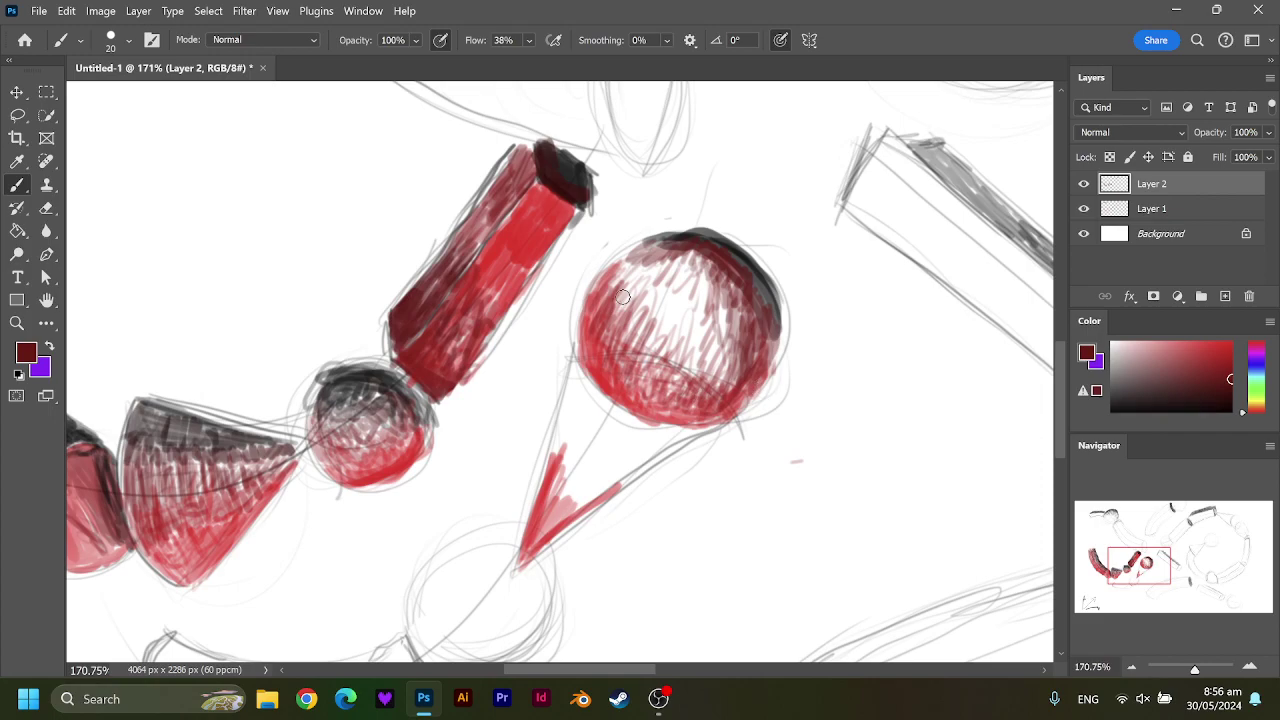
{"action": "mouse_move", "coordinate": [645, 258]}
{"action": "left_mouse_down"}
{"action": "mouse_move", "coordinate": [638, 285]}
{"action": "mouse_move", "coordinate": [685, 338]}
{"action": "left_mouse_up"}
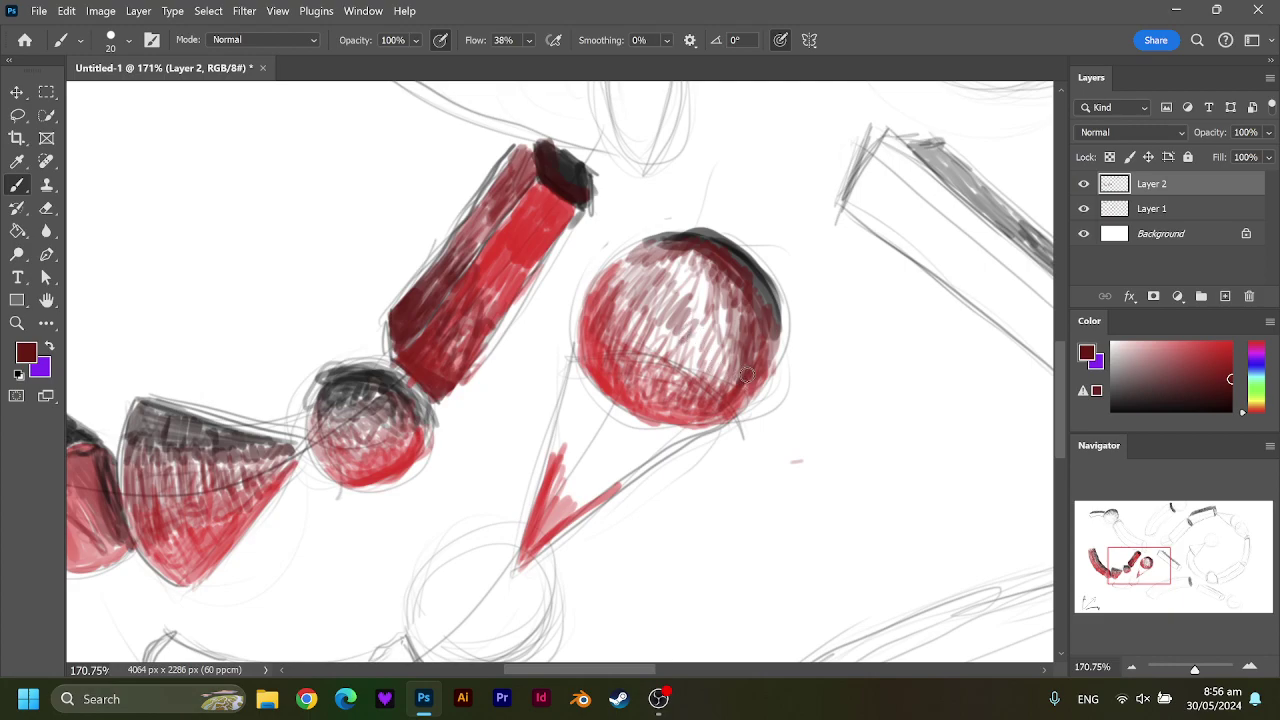
{"action": "mouse_move", "coordinate": [747, 375]}
{"action": "left_mouse_down"}
{"action": "mouse_move", "coordinate": [652, 302]}
{"action": "mouse_move", "coordinate": [676, 324]}
{"action": "left_mouse_up"}
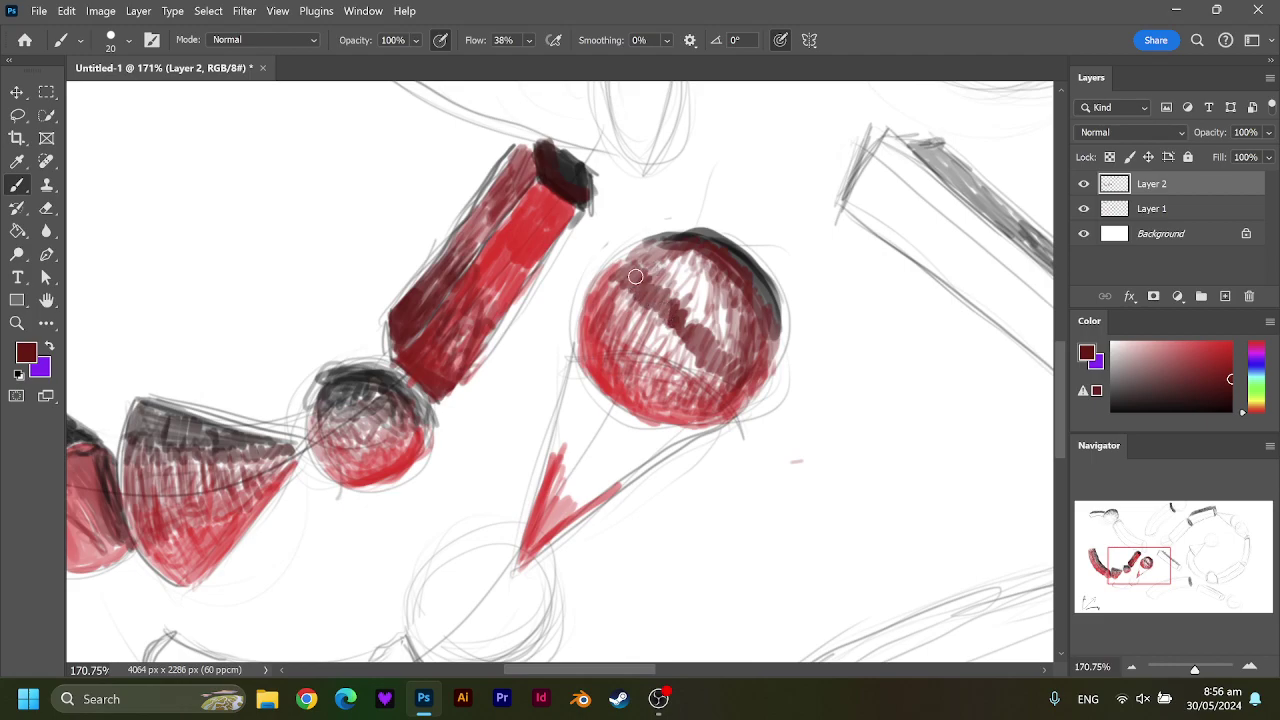
Cover the sphere's upper left and highlight with dark red, then hatch its lower-left in brighter red.
{"action": "left_click_drag", "start_coordinate": [635, 276], "coordinate": [671, 280]}
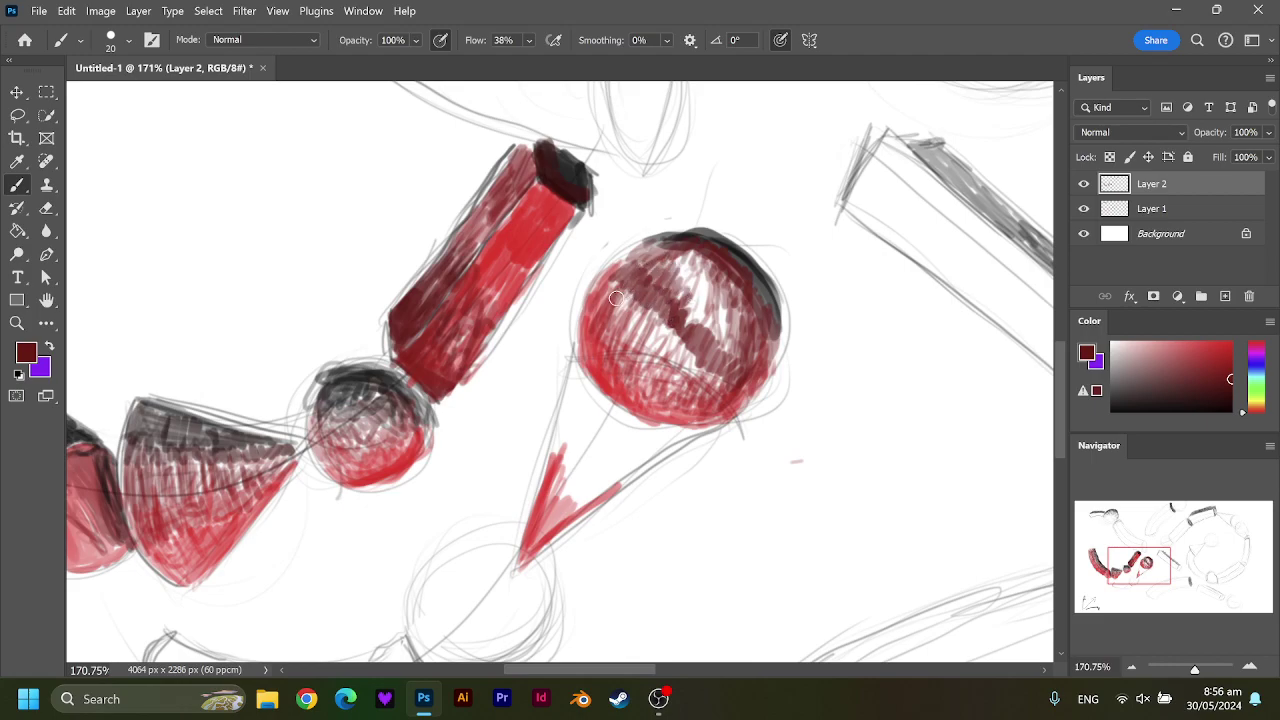
{"action": "mouse_move", "coordinate": [616, 298]}
{"action": "left_mouse_down"}
{"action": "mouse_move", "coordinate": [628, 291]}
{"action": "mouse_move", "coordinate": [655, 335]}
{"action": "mouse_move", "coordinate": [739, 378]}
{"action": "mouse_move", "coordinate": [678, 358]}
{"action": "mouse_move", "coordinate": [690, 342]}
{"action": "mouse_move", "coordinate": [634, 310]}
{"action": "left_mouse_up"}
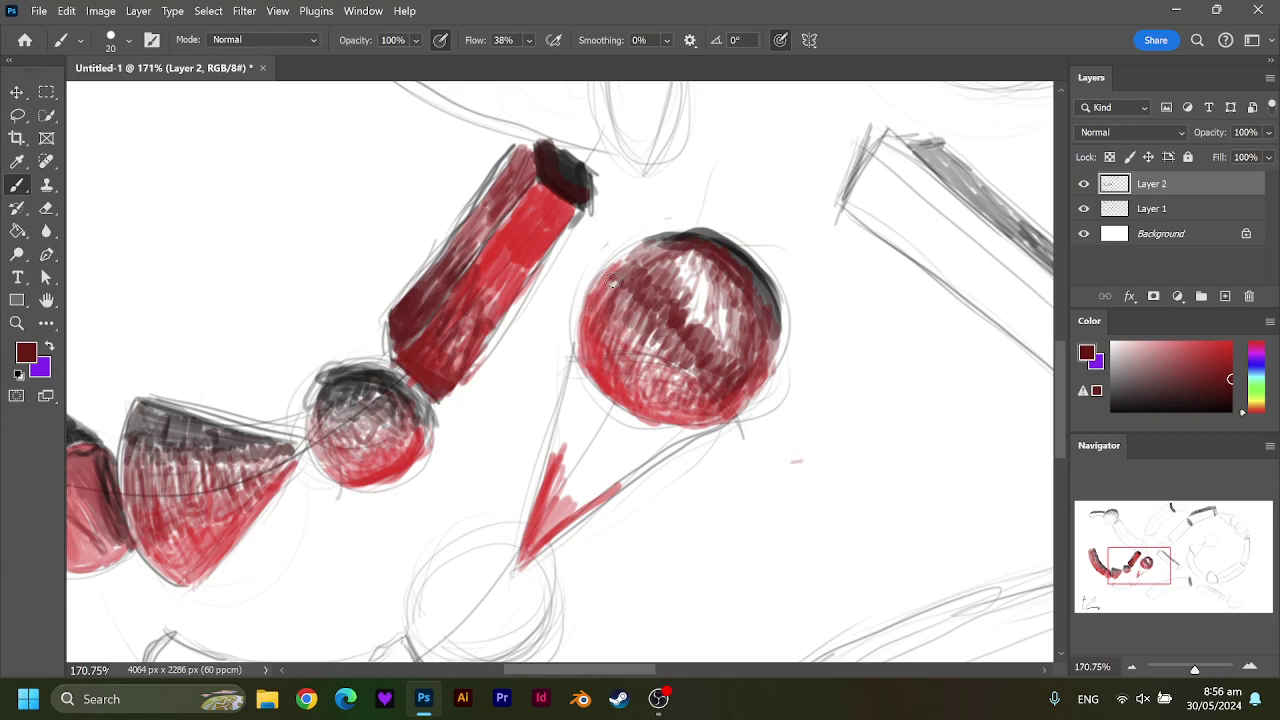
{"action": "mouse_move", "coordinate": [612, 280]}
{"action": "left_mouse_down"}
{"action": "mouse_move", "coordinate": [596, 302]}
{"action": "mouse_move", "coordinate": [624, 300]}
{"action": "mouse_move", "coordinate": [667, 334]}
{"action": "mouse_move", "coordinate": [658, 348]}
{"action": "mouse_move", "coordinate": [628, 340]}
{"action": "mouse_move", "coordinate": [620, 355]}
{"action": "left_mouse_up"}
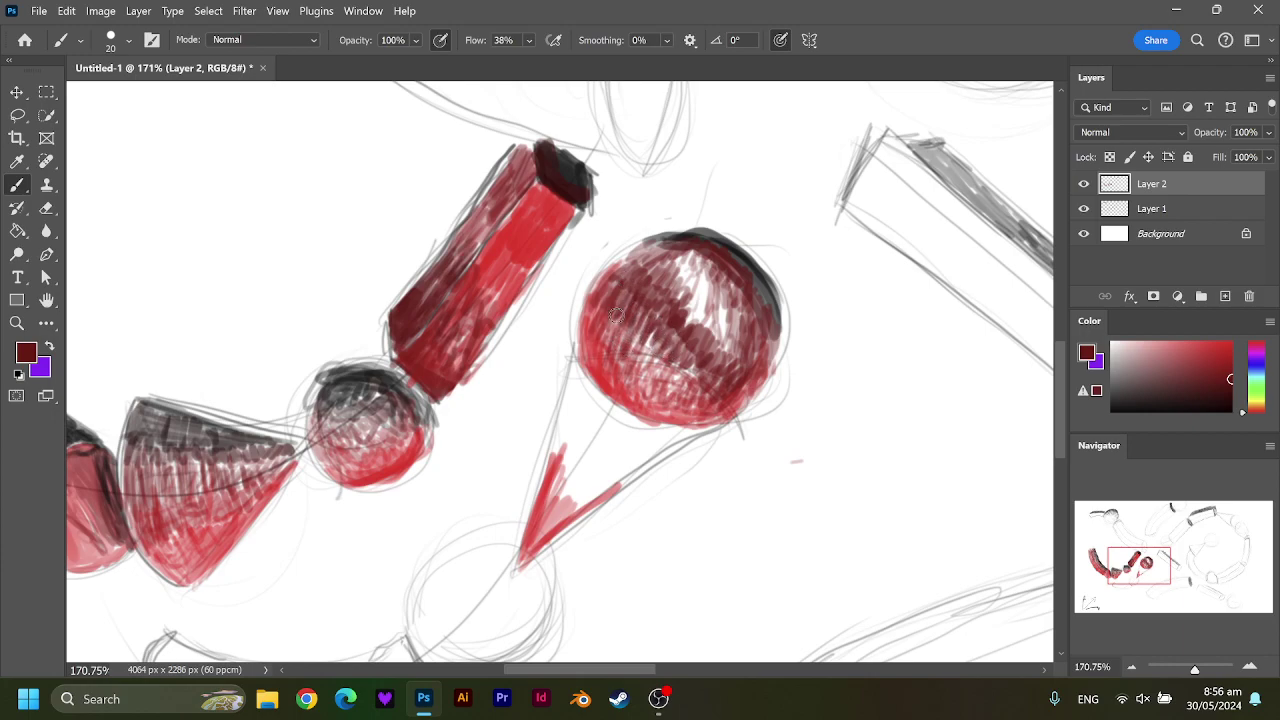
{"action": "mouse_move", "coordinate": [600, 310]}
{"action": "left_mouse_down"}
{"action": "mouse_move", "coordinate": [626, 358]}
{"action": "mouse_move", "coordinate": [667, 347]}
{"action": "left_mouse_up"}
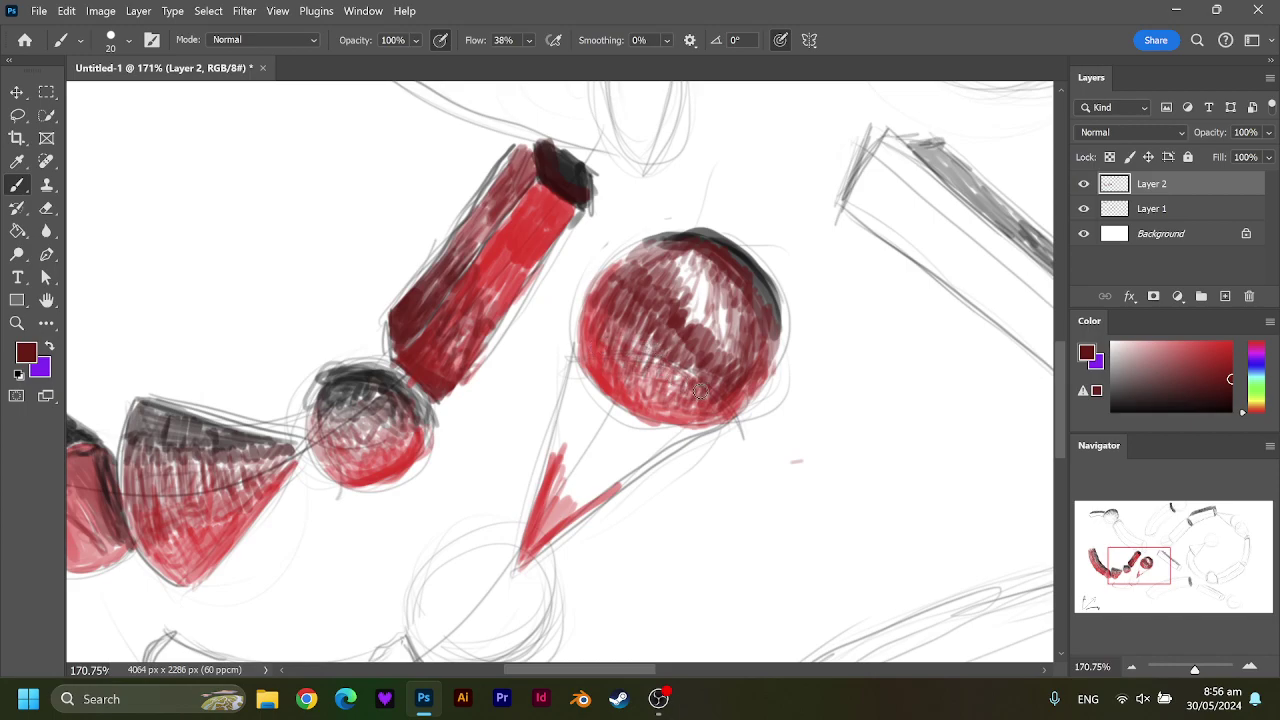
{"action": "mouse_move", "coordinate": [660, 262]}
{"action": "left_mouse_down"}
{"action": "mouse_move", "coordinate": [672, 296]}
{"action": "mouse_move", "coordinate": [725, 333]}
{"action": "mouse_move", "coordinate": [690, 328]}
{"action": "mouse_move", "coordinate": [712, 336]}
{"action": "left_mouse_up"}
{"action": "left_click", "coordinate": [1230, 364]}
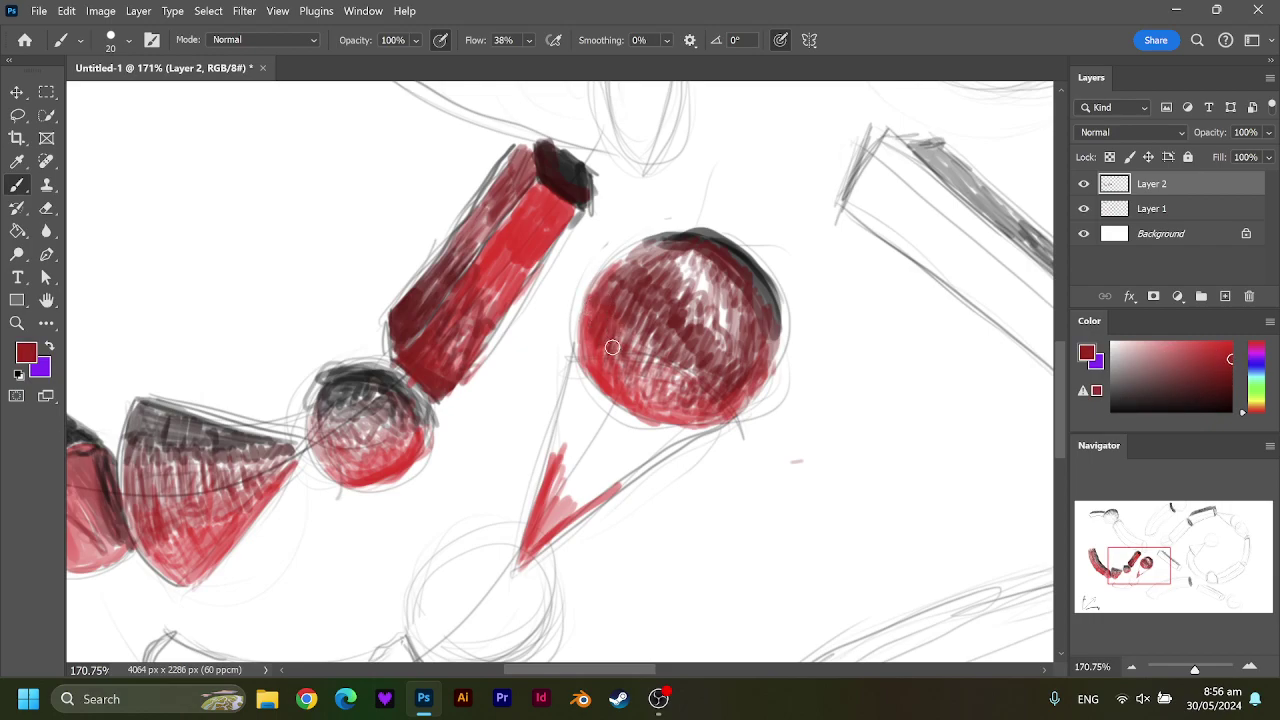
{"action": "mouse_move", "coordinate": [612, 347]}
{"action": "left_mouse_down"}
{"action": "mouse_move", "coordinate": [608, 372]}
{"action": "mouse_move", "coordinate": [628, 364]}
{"action": "mouse_move", "coordinate": [648, 392]}
{"action": "mouse_move", "coordinate": [640, 345]}
{"action": "mouse_move", "coordinate": [636, 392]}
{"action": "mouse_move", "coordinate": [603, 341]}
{"action": "mouse_move", "coordinate": [596, 366]}
{"action": "mouse_move", "coordinate": [660, 412]}
{"action": "mouse_move", "coordinate": [700, 414]}
{"action": "mouse_move", "coordinate": [694, 377]}
{"action": "mouse_move", "coordinate": [655, 404]}
{"action": "mouse_move", "coordinate": [645, 362]}
{"action": "mouse_move", "coordinate": [684, 386]}
{"action": "mouse_move", "coordinate": [652, 342]}
{"action": "mouse_move", "coordinate": [679, 347]}
{"action": "left_mouse_up"}
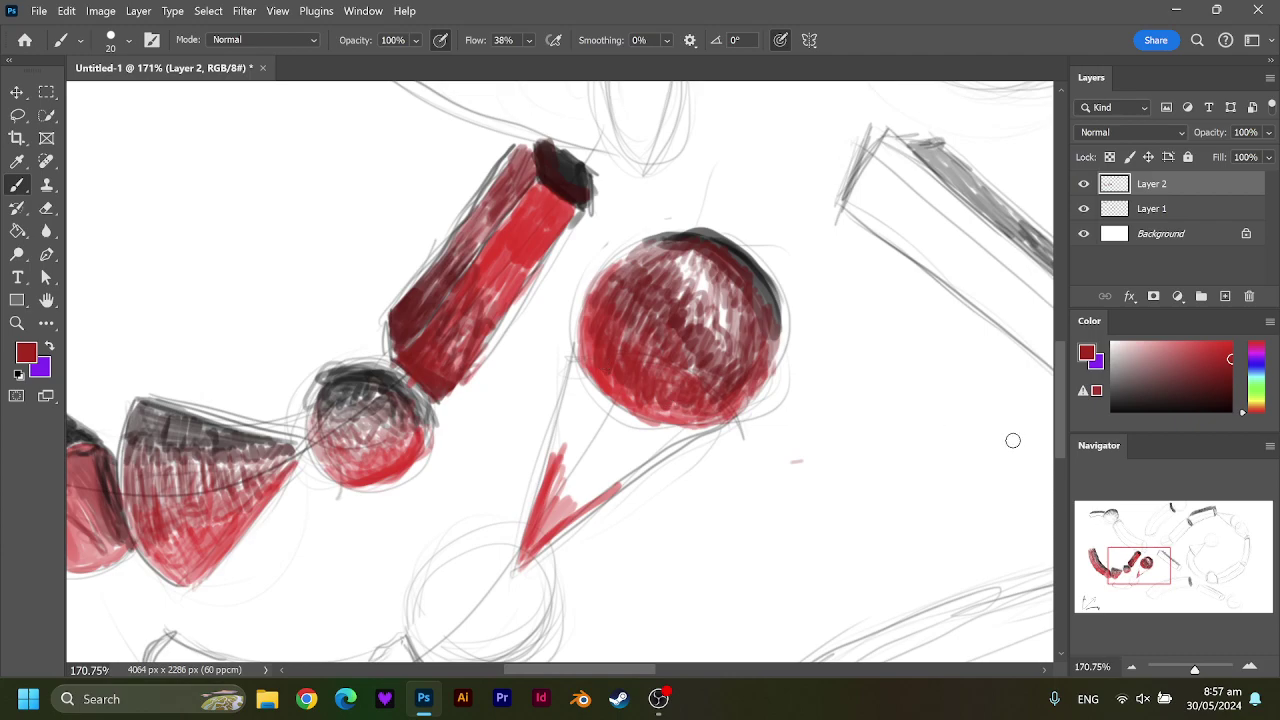
Darken the sphere's top and right edge with black hatching.
{"action": "left_click", "coordinate": [1229, 409]}
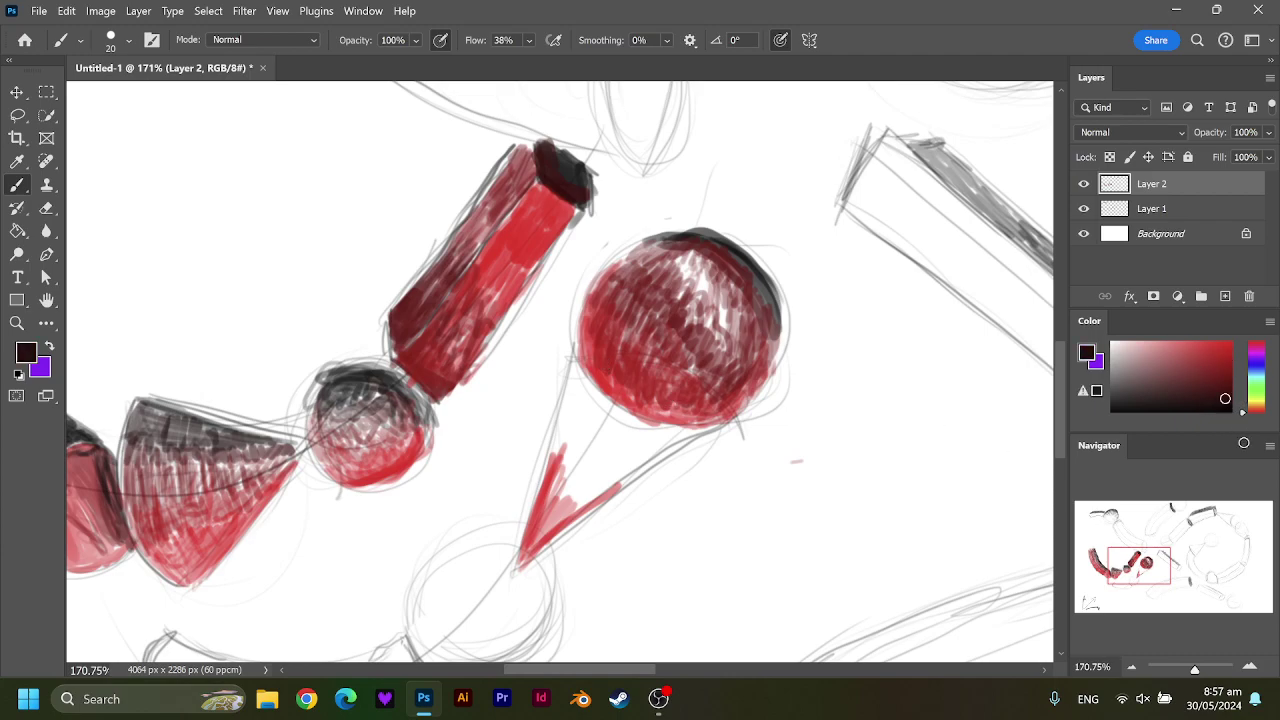
{"action": "mouse_move", "coordinate": [655, 247]}
{"action": "left_mouse_down"}
{"action": "mouse_move", "coordinate": [694, 240]}
{"action": "mouse_move", "coordinate": [720, 257]}
{"action": "mouse_move", "coordinate": [749, 291]}
{"action": "mouse_move", "coordinate": [740, 308]}
{"action": "mouse_move", "coordinate": [753, 289]}
{"action": "mouse_move", "coordinate": [762, 348]}
{"action": "mouse_move", "coordinate": [731, 263]}
{"action": "mouse_move", "coordinate": [646, 246]}
{"action": "mouse_move", "coordinate": [666, 250]}
{"action": "mouse_move", "coordinate": [632, 262]}
{"action": "mouse_move", "coordinate": [693, 262]}
{"action": "mouse_move", "coordinate": [666, 268]}
{"action": "mouse_move", "coordinate": [684, 254]}
{"action": "mouse_move", "coordinate": [704, 270]}
{"action": "mouse_move", "coordinate": [700, 258]}
{"action": "mouse_move", "coordinate": [740, 290]}
{"action": "mouse_move", "coordinate": [767, 372]}
{"action": "mouse_move", "coordinate": [756, 392]}
{"action": "mouse_move", "coordinate": [770, 340]}
{"action": "mouse_move", "coordinate": [748, 398]}
{"action": "mouse_move", "coordinate": [762, 327]}
{"action": "mouse_move", "coordinate": [750, 357]}
{"action": "left_mouse_up"}
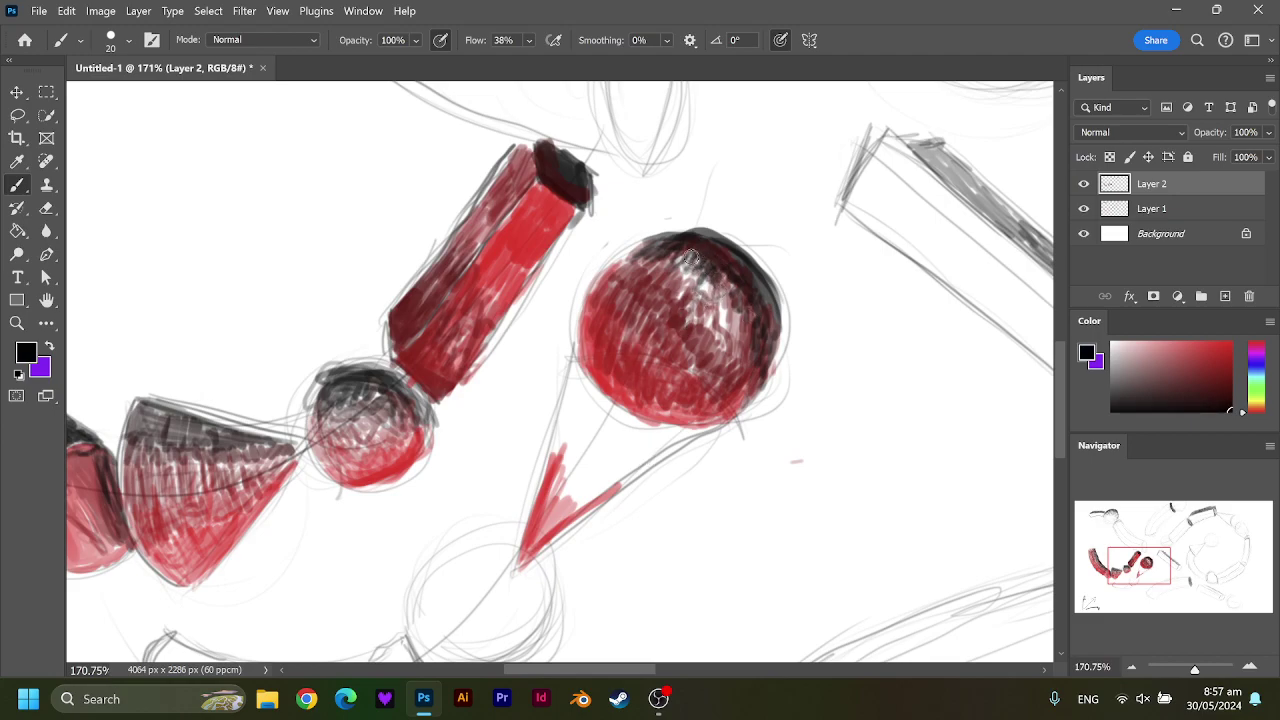
{"action": "left_click_drag", "start_coordinate": [690, 257], "coordinate": [689, 283]}
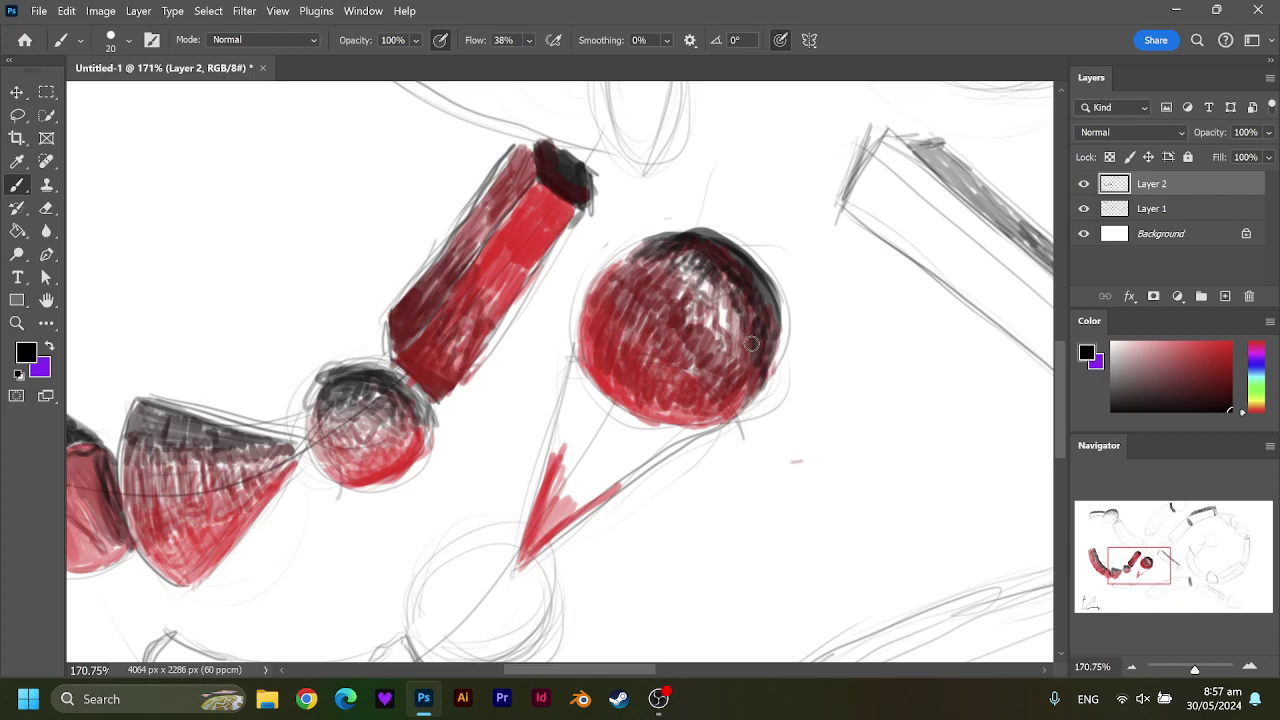
{"action": "mouse_move", "coordinate": [751, 344]}
{"action": "left_mouse_down"}
{"action": "mouse_move", "coordinate": [763, 366]}
{"action": "mouse_move", "coordinate": [766, 349]}
{"action": "mouse_move", "coordinate": [713, 274]}
{"action": "mouse_move", "coordinate": [722, 320]}
{"action": "mouse_move", "coordinate": [705, 268]}
{"action": "mouse_move", "coordinate": [676, 298]}
{"action": "left_mouse_up"}
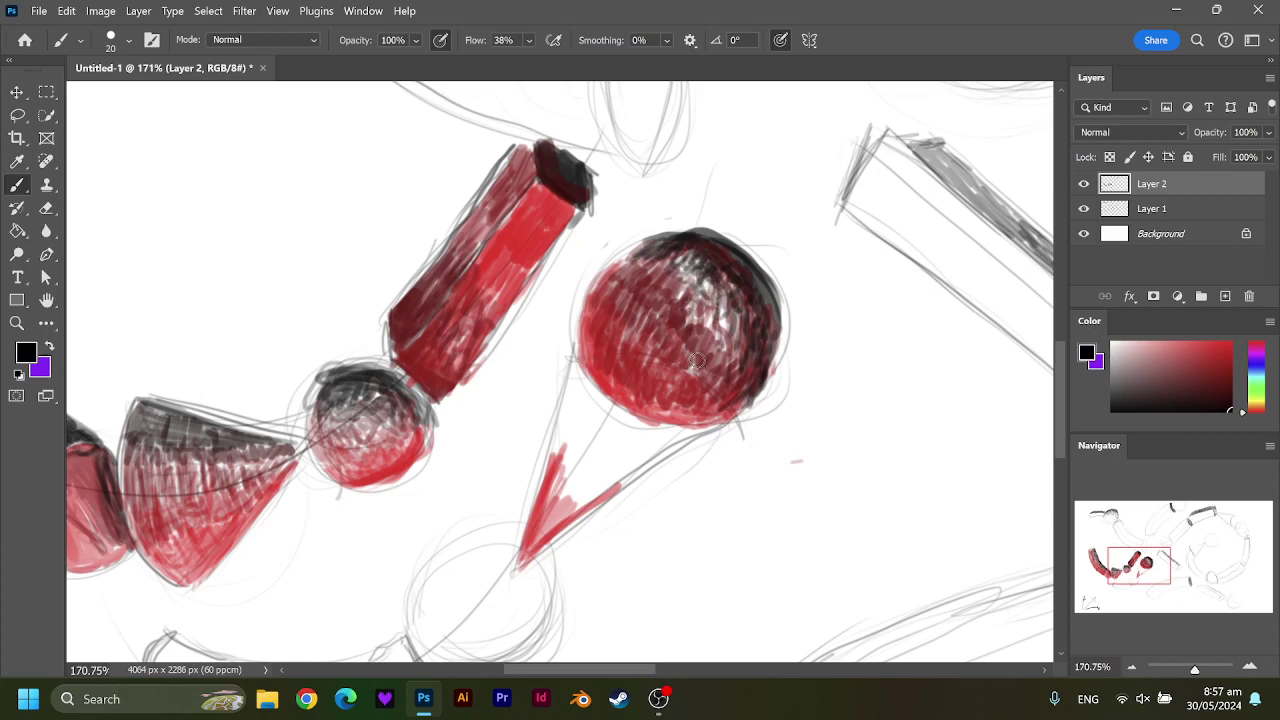
{"action": "right_click", "coordinate": [629, 256]}
{"action": "left_click", "coordinate": [611, 261]}
Paint bright red along the cone and sphere's bottom, then deepen the lower-left edge with dark red.
{"action": "left_click_drag", "start_coordinate": [1204, 395], "coordinate": [1276, 283]}
{"action": "mouse_move", "coordinate": [573, 358]}
{"action": "left_mouse_down"}
{"action": "mouse_move", "coordinate": [550, 435]}
{"action": "mouse_move", "coordinate": [578, 356]}
{"action": "left_mouse_up"}
{"action": "mouse_move", "coordinate": [562, 405]}
{"action": "left_mouse_down"}
{"action": "mouse_move", "coordinate": [580, 362]}
{"action": "mouse_move", "coordinate": [598, 412]}
{"action": "mouse_move", "coordinate": [632, 432]}
{"action": "left_mouse_up"}
{"action": "mouse_move", "coordinate": [580, 372]}
{"action": "left_mouse_down"}
{"action": "mouse_move", "coordinate": [615, 408]}
{"action": "mouse_move", "coordinate": [688, 432]}
{"action": "mouse_move", "coordinate": [588, 388]}
{"action": "left_mouse_up"}
{"action": "left_click_drag", "start_coordinate": [614, 414], "coordinate": [678, 428]}
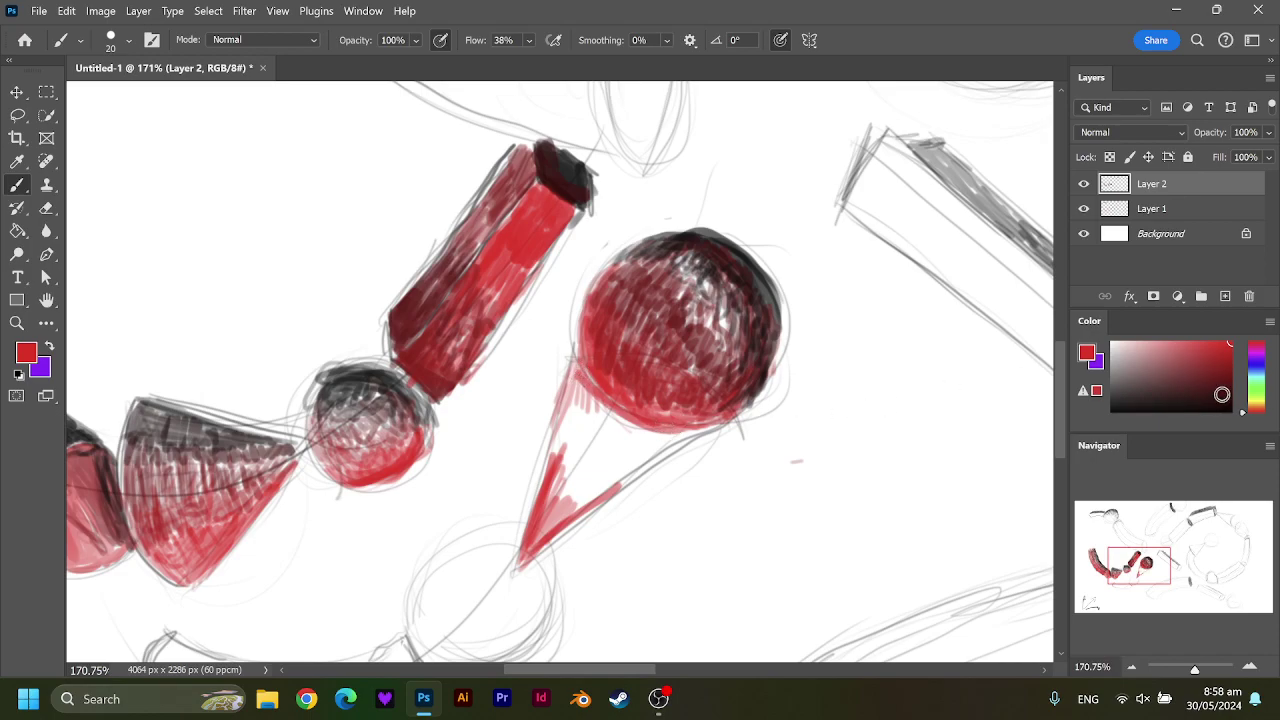
{"action": "left_click_drag", "start_coordinate": [1222, 396], "coordinate": [1229, 389]}
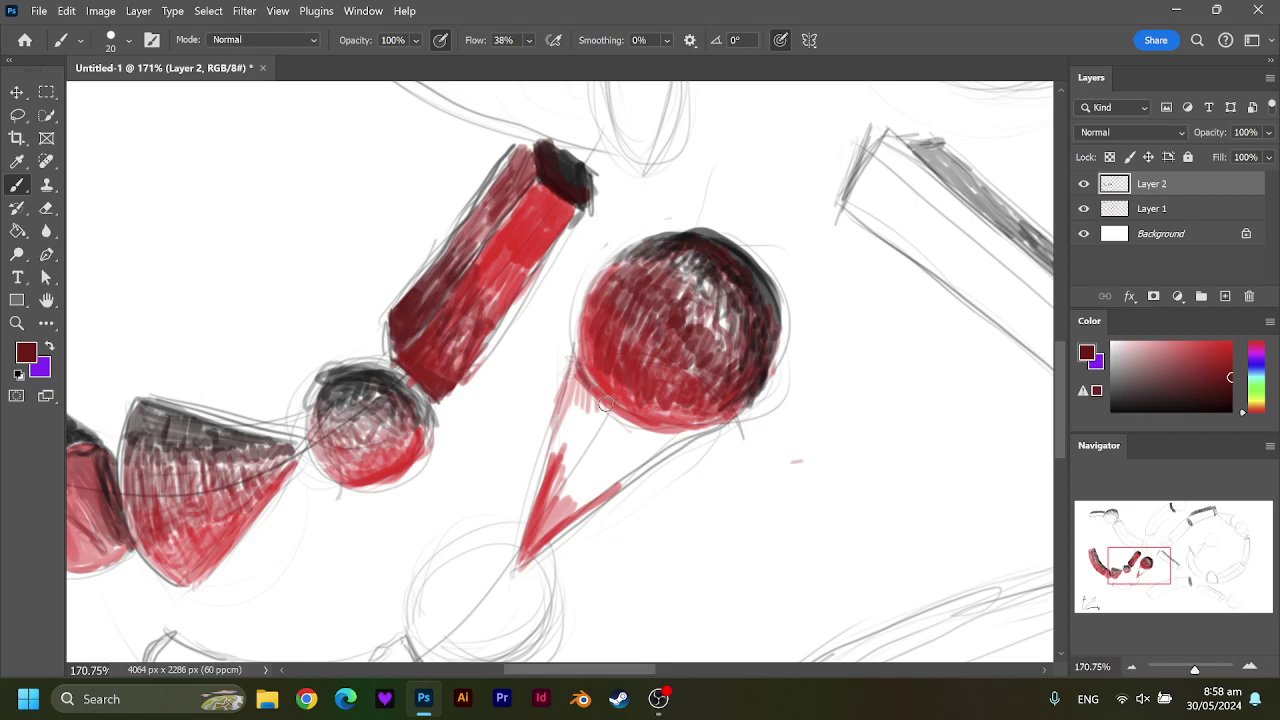
{"action": "mouse_move", "coordinate": [576, 366]}
{"action": "left_mouse_down"}
{"action": "mouse_move", "coordinate": [620, 410]}
{"action": "mouse_move", "coordinate": [703, 423]}
{"action": "left_mouse_up"}
{"action": "mouse_move", "coordinate": [570, 379]}
{"action": "left_mouse_down"}
{"action": "mouse_move", "coordinate": [608, 412]}
{"action": "mouse_move", "coordinate": [588, 400]}
{"action": "mouse_move", "coordinate": [598, 425]}
{"action": "mouse_move", "coordinate": [676, 436]}
{"action": "mouse_move", "coordinate": [657, 445]}
{"action": "mouse_move", "coordinate": [690, 430]}
{"action": "left_mouse_up"}
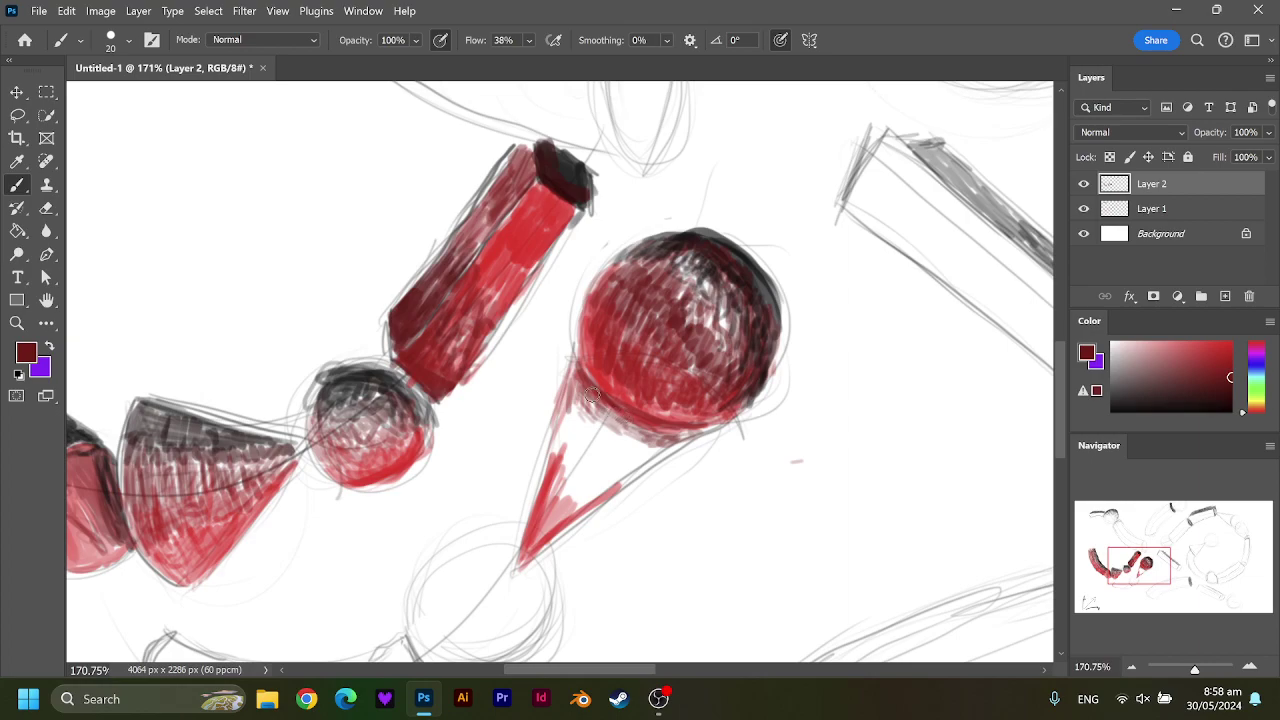
Fill the cone below the sphere, tip to left side, with bright red hatching.
{"action": "left_click", "coordinate": [1230, 344]}
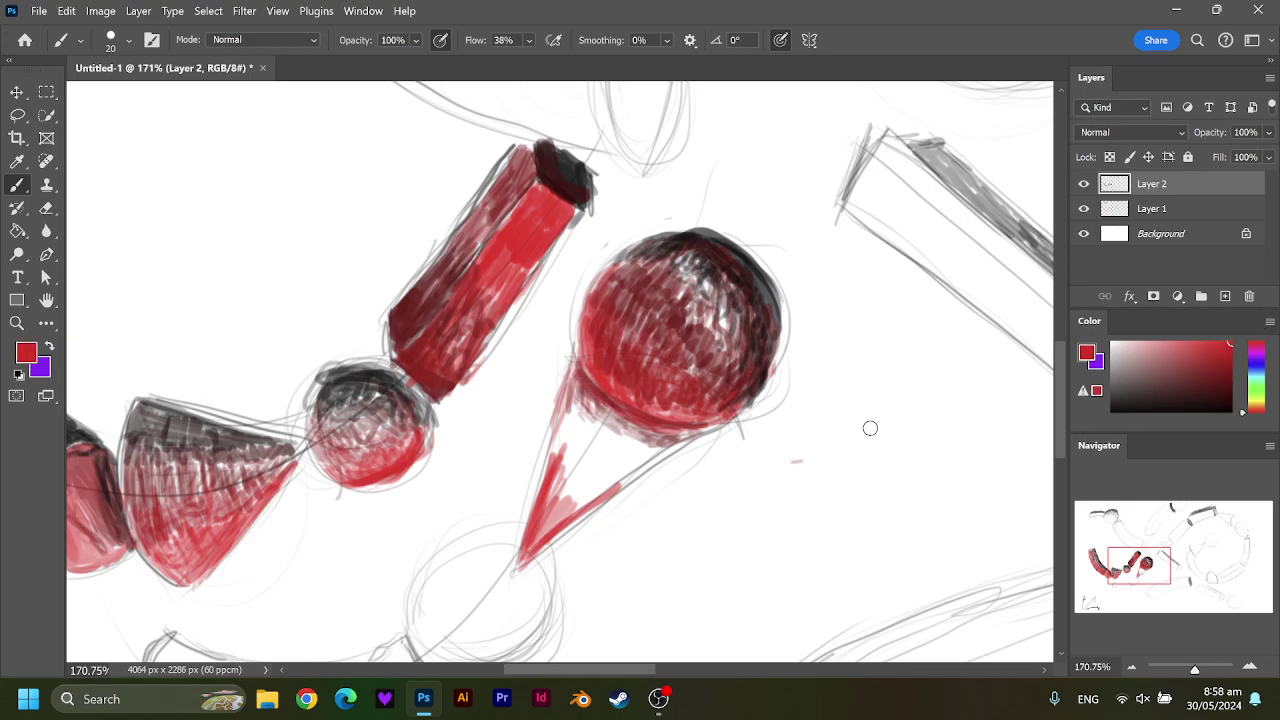
{"action": "mouse_move", "coordinate": [569, 400]}
{"action": "left_mouse_down"}
{"action": "mouse_move", "coordinate": [556, 446]}
{"action": "mouse_move", "coordinate": [575, 455]}
{"action": "mouse_move", "coordinate": [625, 428]}
{"action": "left_mouse_up"}
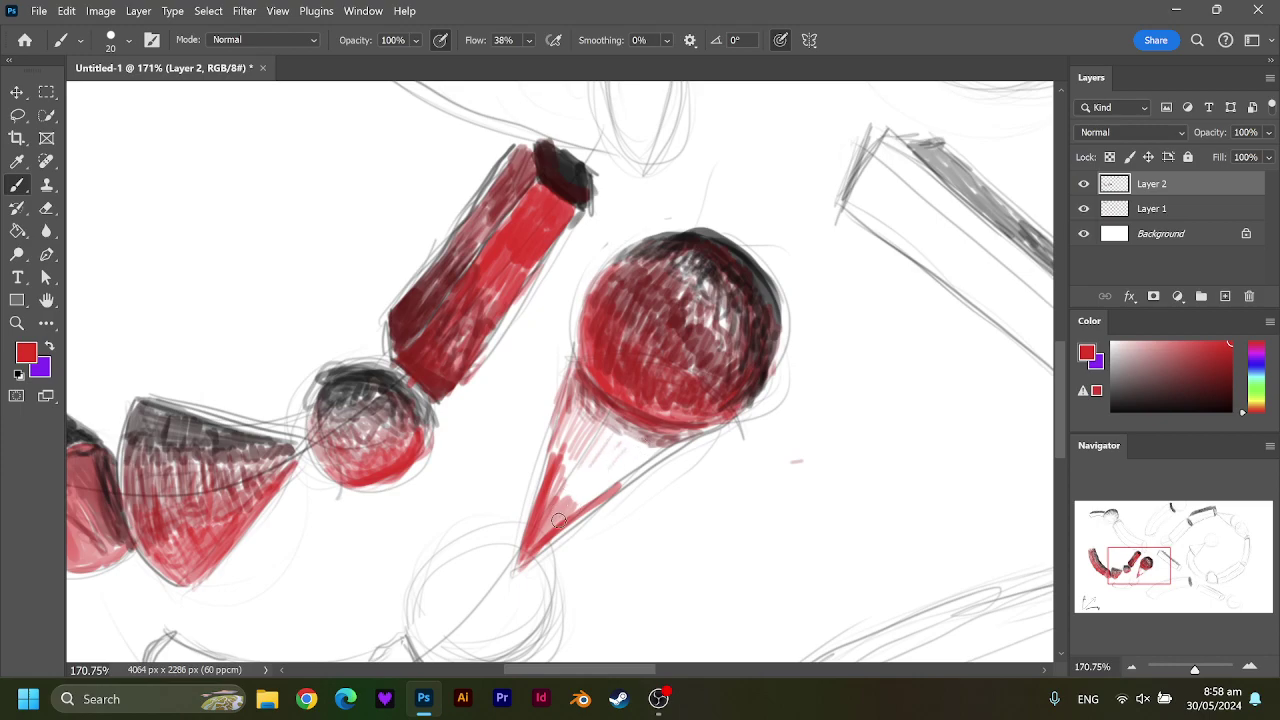
{"action": "mouse_move", "coordinate": [558, 520]}
{"action": "left_mouse_down"}
{"action": "mouse_move", "coordinate": [530, 546]}
{"action": "mouse_move", "coordinate": [540, 552]}
{"action": "left_mouse_up"}
{"action": "left_click_drag", "start_coordinate": [608, 476], "coordinate": [592, 497]}
{"action": "left_click_drag", "start_coordinate": [566, 436], "coordinate": [548, 502]}
{"action": "left_click_drag", "start_coordinate": [570, 414], "coordinate": [538, 476]}
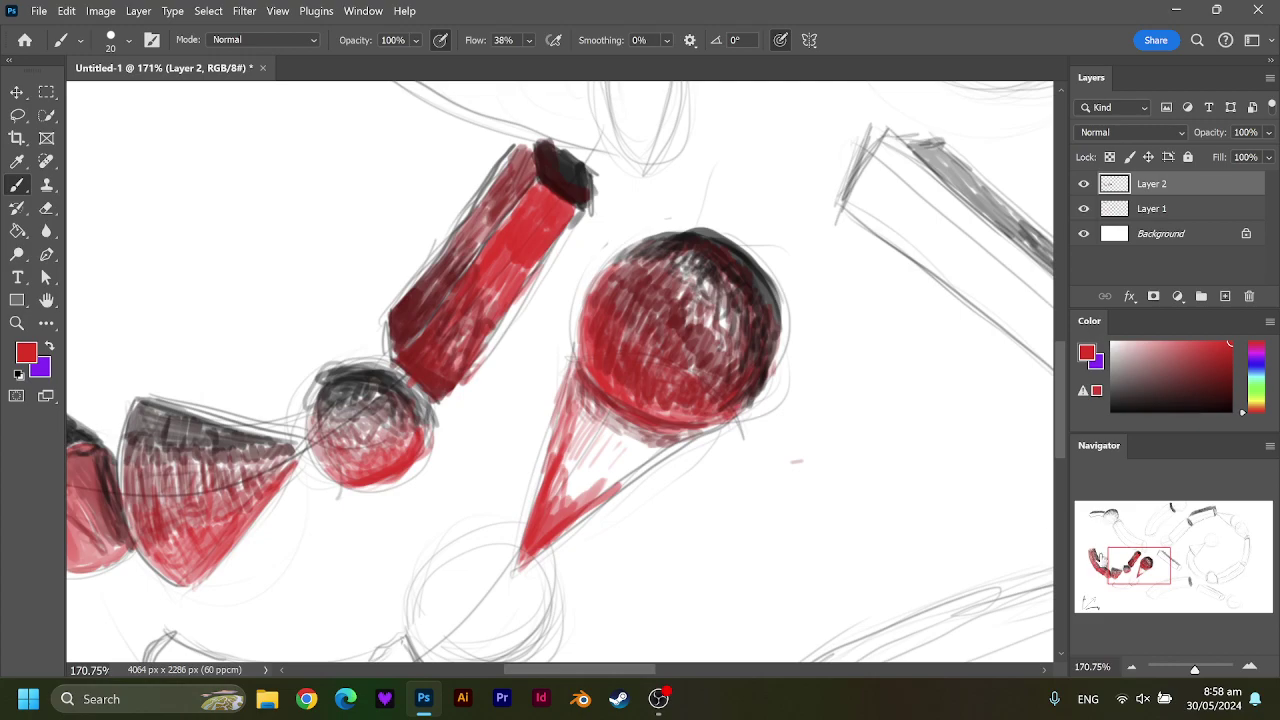
{"action": "mouse_move", "coordinate": [300, 550]}
{"action": "left_mouse_down"}
{"action": "mouse_move", "coordinate": [807, 109]}
{"action": "mouse_move", "coordinate": [494, 337]}
{"action": "mouse_move", "coordinate": [637, 180]}
{"action": "mouse_move", "coordinate": [545, 185]}
{"action": "left_mouse_up"}
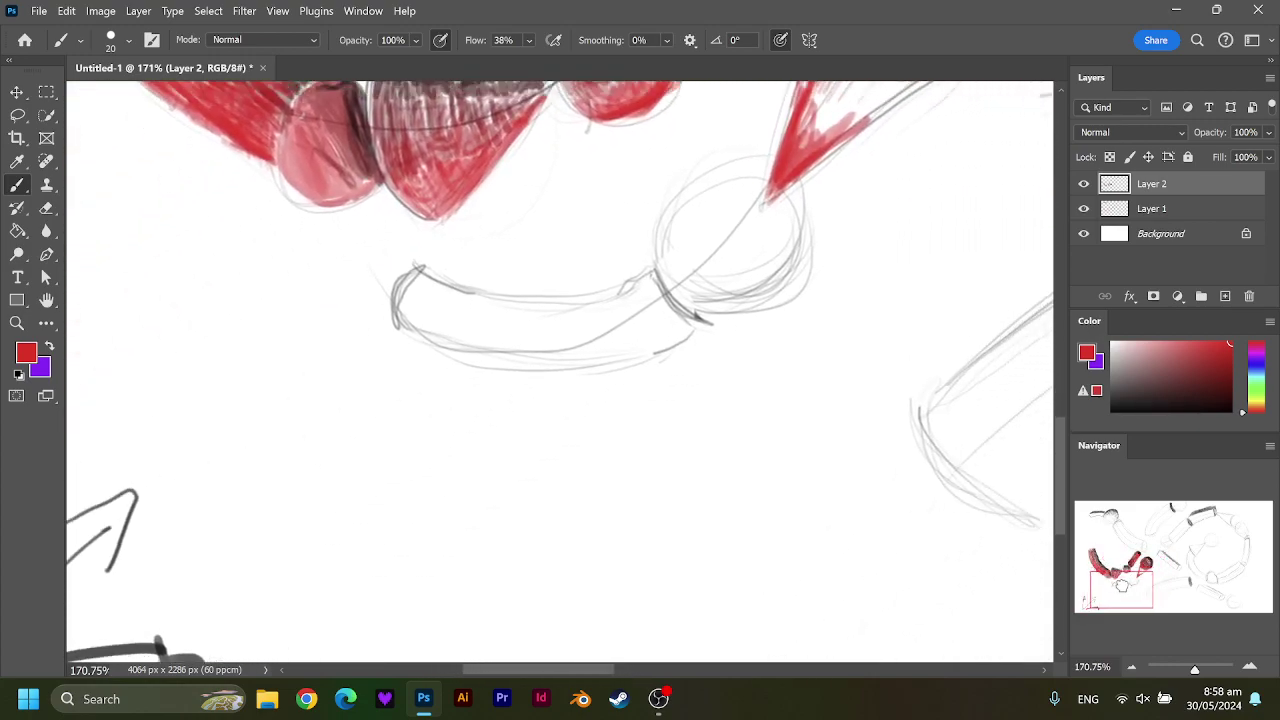
{"action": "mouse_move", "coordinate": [880, 200]}
{"action": "left_mouse_down"}
{"action": "mouse_move", "coordinate": [823, 272]}
{"action": "mouse_move", "coordinate": [694, 353]}
{"action": "left_mouse_up"}
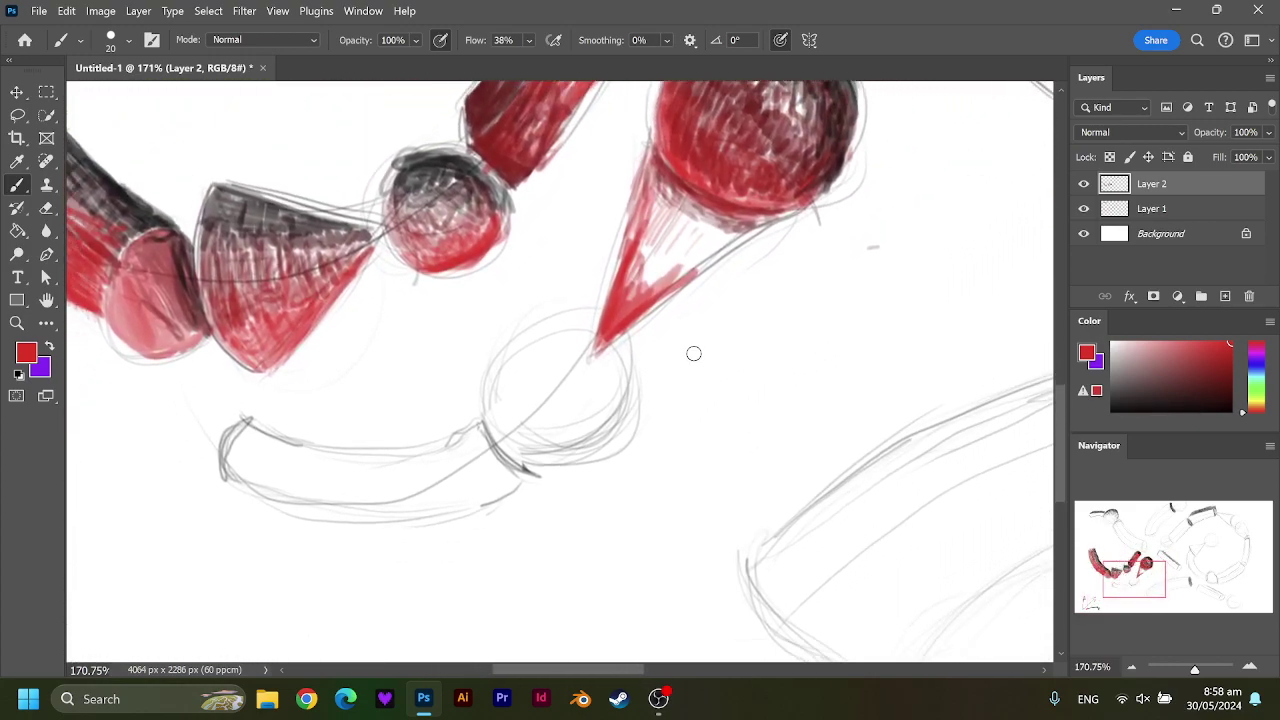
{"action": "mouse_move", "coordinate": [704, 258]}
{"action": "left_mouse_down"}
{"action": "mouse_move", "coordinate": [720, 248]}
{"action": "mouse_move", "coordinate": [660, 225]}
{"action": "mouse_move", "coordinate": [670, 240]}
{"action": "mouse_move", "coordinate": [700, 230]}
{"action": "mouse_move", "coordinate": [664, 270]}
{"action": "mouse_move", "coordinate": [648, 226]}
{"action": "mouse_move", "coordinate": [650, 310]}
{"action": "mouse_move", "coordinate": [690, 250]}
{"action": "mouse_move", "coordinate": [660, 290]}
{"action": "mouse_move", "coordinate": [640, 180]}
{"action": "mouse_move", "coordinate": [640, 250]}
{"action": "mouse_move", "coordinate": [666, 236]}
{"action": "mouse_move", "coordinate": [727, 244]}
{"action": "mouse_move", "coordinate": [706, 226]}
{"action": "mouse_move", "coordinate": [640, 275]}
{"action": "mouse_move", "coordinate": [664, 195]}
{"action": "mouse_move", "coordinate": [700, 240]}
{"action": "left_mouse_up"}
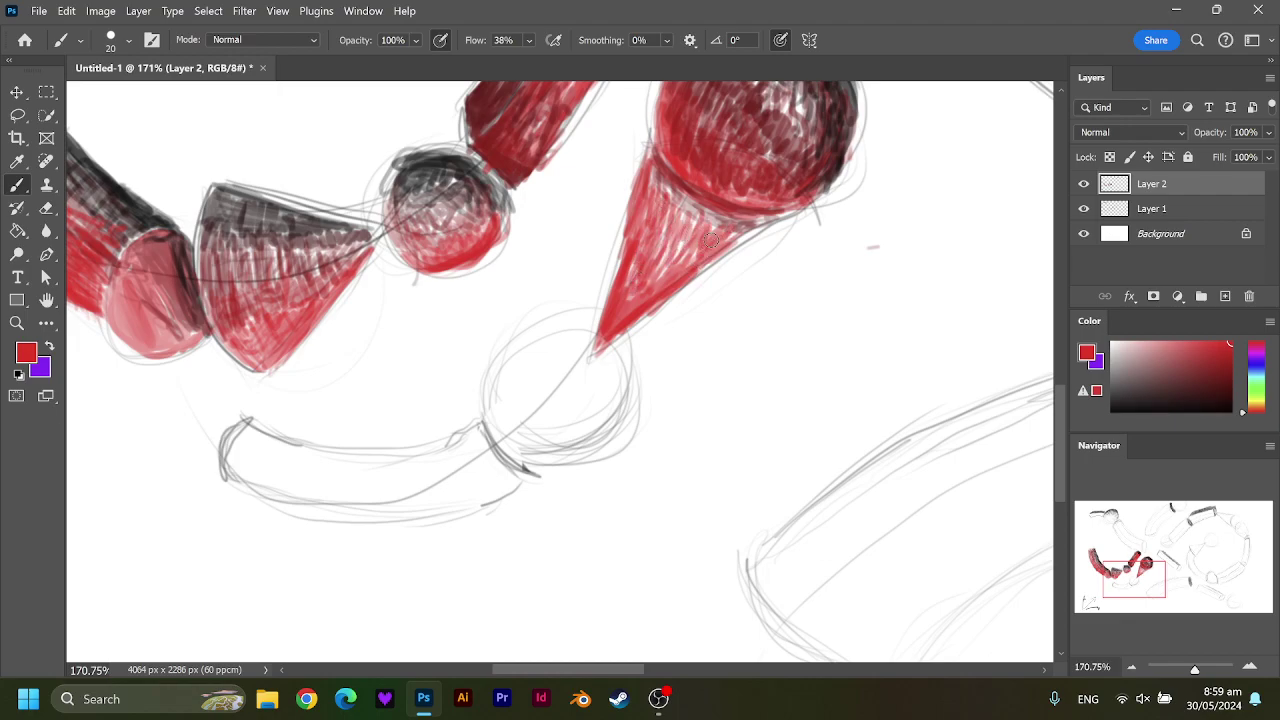
Darken the cone's upper-left edge in dark red and reframe the view on the cones.
{"action": "left_click", "coordinate": [1199, 398]}
{"action": "left_click", "coordinate": [1230, 363]}
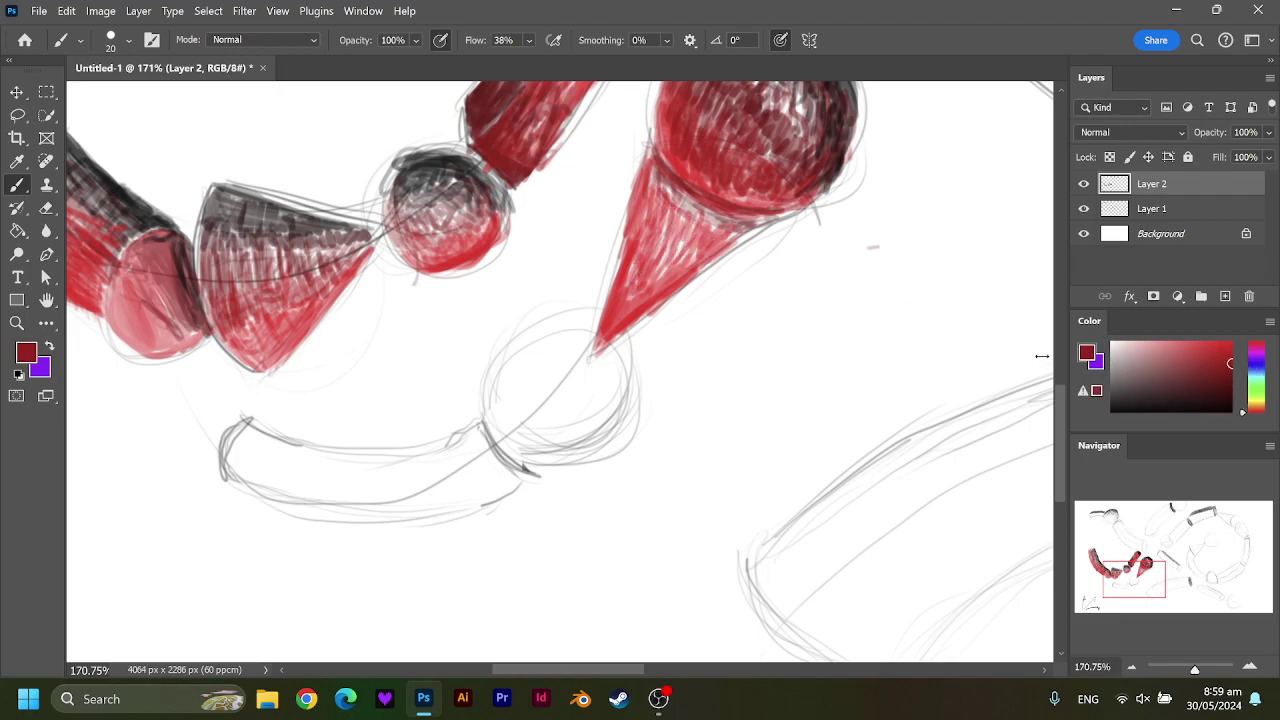
{"action": "mouse_move", "coordinate": [652, 158]}
{"action": "left_mouse_down"}
{"action": "mouse_move", "coordinate": [682, 204]}
{"action": "mouse_move", "coordinate": [712, 220]}
{"action": "mouse_move", "coordinate": [753, 217]}
{"action": "mouse_move", "coordinate": [678, 220]}
{"action": "mouse_move", "coordinate": [660, 210]}
{"action": "mouse_move", "coordinate": [650, 172]}
{"action": "mouse_move", "coordinate": [678, 220]}
{"action": "mouse_move", "coordinate": [735, 240]}
{"action": "mouse_move", "coordinate": [700, 235]}
{"action": "mouse_move", "coordinate": [708, 262]}
{"action": "mouse_move", "coordinate": [683, 218]}
{"action": "left_mouse_up"}
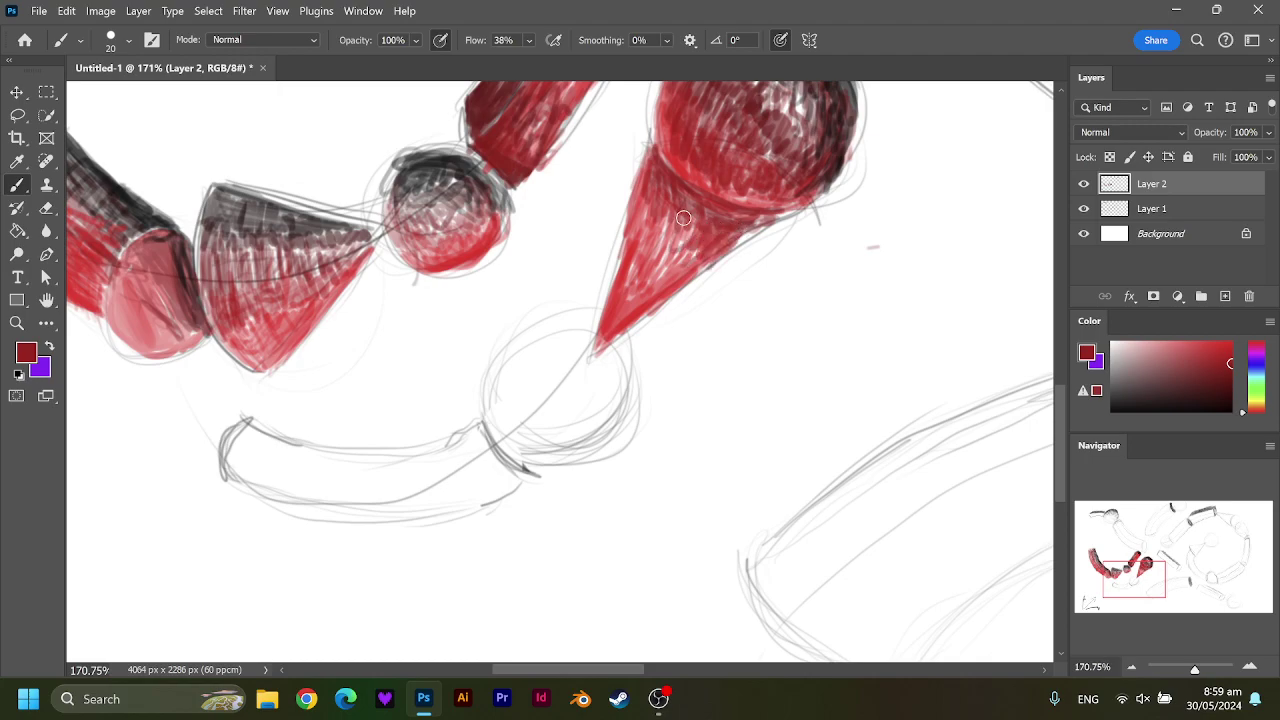
{"action": "left_click_drag", "start_coordinate": [1130, 535], "coordinate": [1140, 572]}
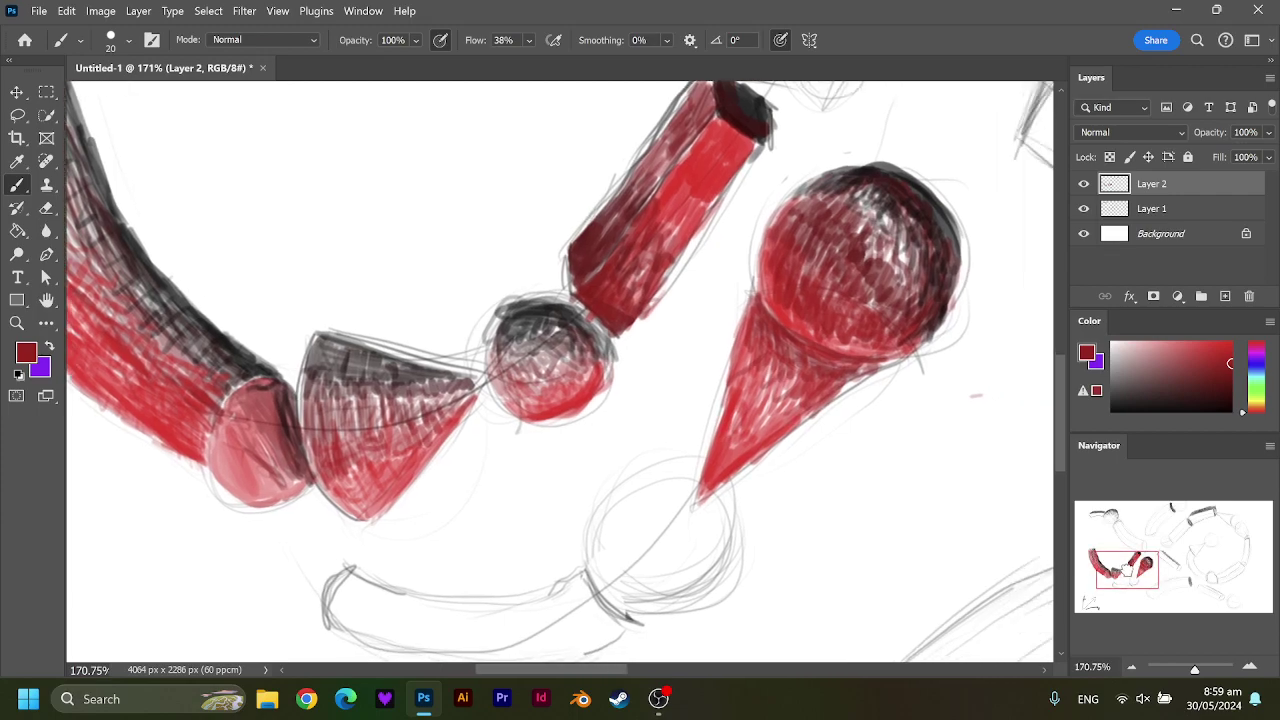
{"action": "mouse_move", "coordinate": [1140, 572]}
{"action": "left_mouse_down"}
{"action": "mouse_move", "coordinate": [1128, 562]}
{"action": "mouse_move", "coordinate": [1106, 590]}
{"action": "mouse_move", "coordinate": [1121, 595]}
{"action": "mouse_move", "coordinate": [1116, 565]}
{"action": "mouse_move", "coordinate": [1150, 540]}
{"action": "mouse_move", "coordinate": [1162, 566]}
{"action": "mouse_move", "coordinate": [1140, 565]}
{"action": "mouse_move", "coordinate": [1158, 589]}
{"action": "mouse_move", "coordinate": [1137, 577]}
{"action": "mouse_move", "coordinate": [1120, 588]}
{"action": "mouse_move", "coordinate": [1130, 572]}
{"action": "mouse_move", "coordinate": [1121, 582]}
{"action": "left_mouse_up"}
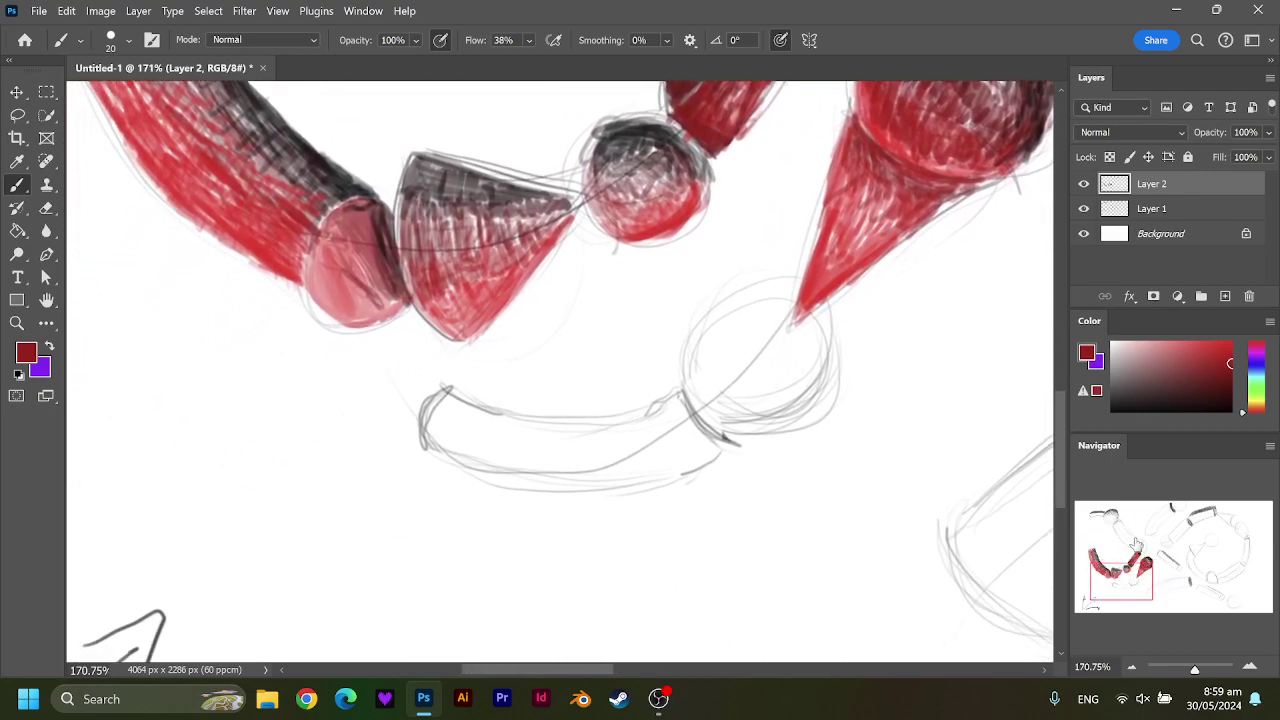
Darken the pink sphere–cone seam in black and pan to the hexagonal rod.
{"action": "left_click", "coordinate": [1112, 410]}
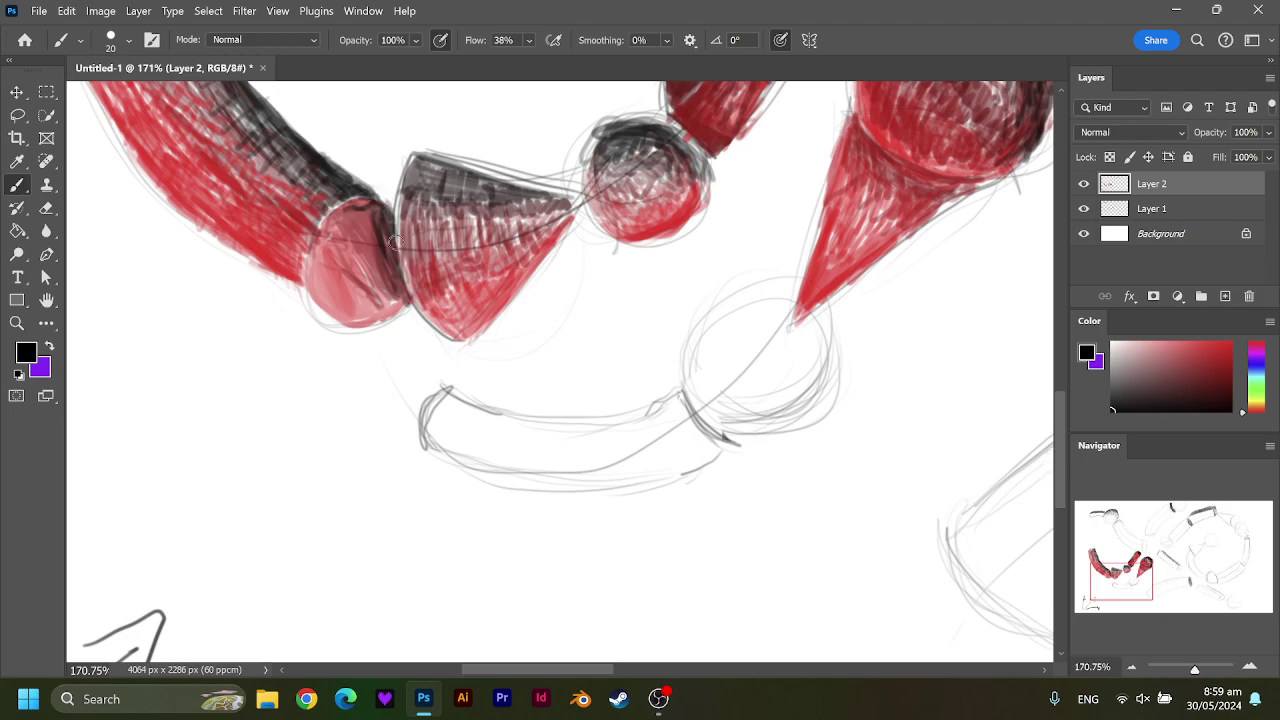
{"action": "left_click_drag", "start_coordinate": [399, 286], "coordinate": [393, 212]}
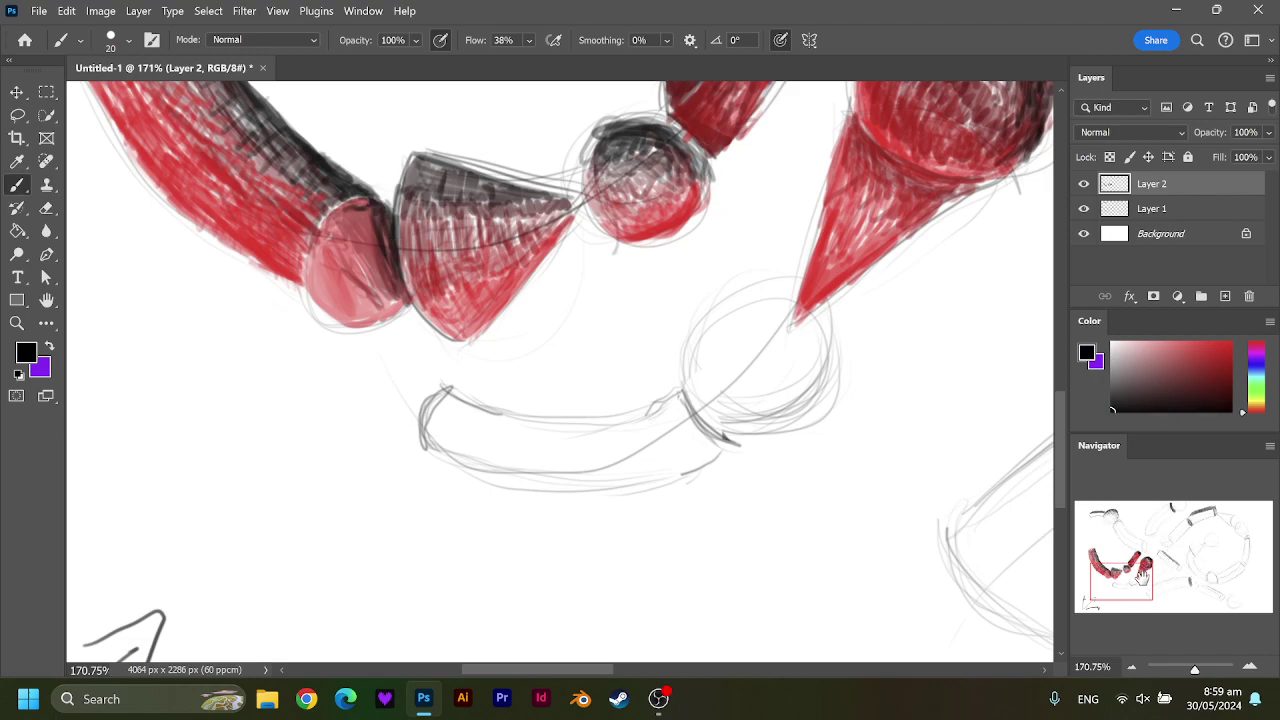
{"action": "left_click_drag", "start_coordinate": [1165, 601], "coordinate": [1166, 553]}
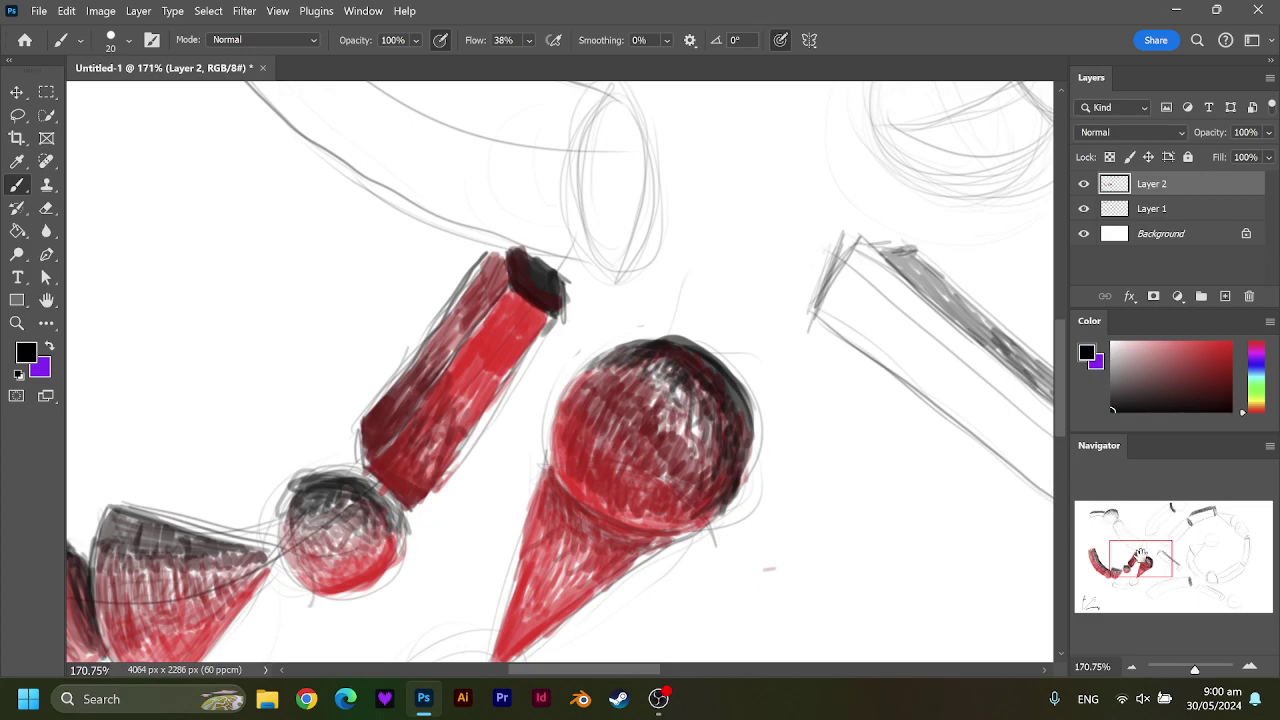
{"action": "left_click_drag", "start_coordinate": [1140, 557], "coordinate": [1127, 581]}
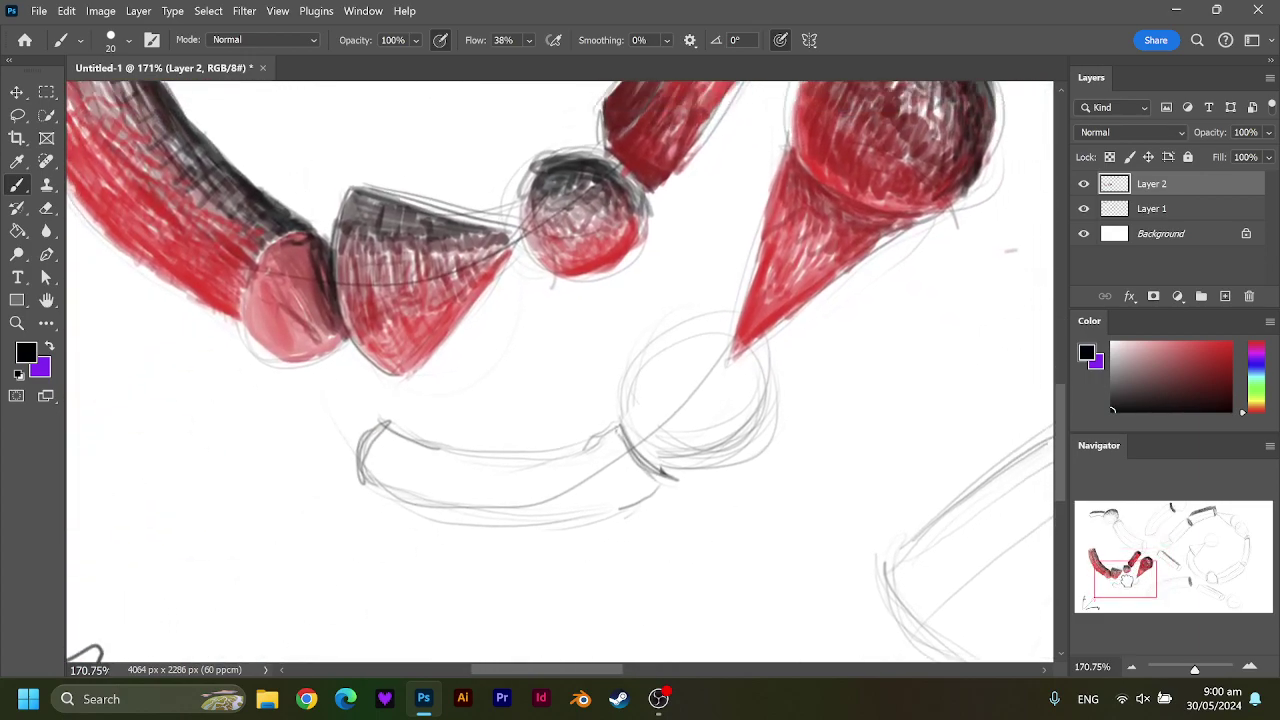
{"action": "mouse_move", "coordinate": [1127, 581]}
{"action": "left_mouse_down"}
{"action": "mouse_move", "coordinate": [1113, 601]}
{"action": "mouse_move", "coordinate": [1137, 543]}
{"action": "mouse_move", "coordinate": [1135, 560]}
{"action": "left_mouse_up"}
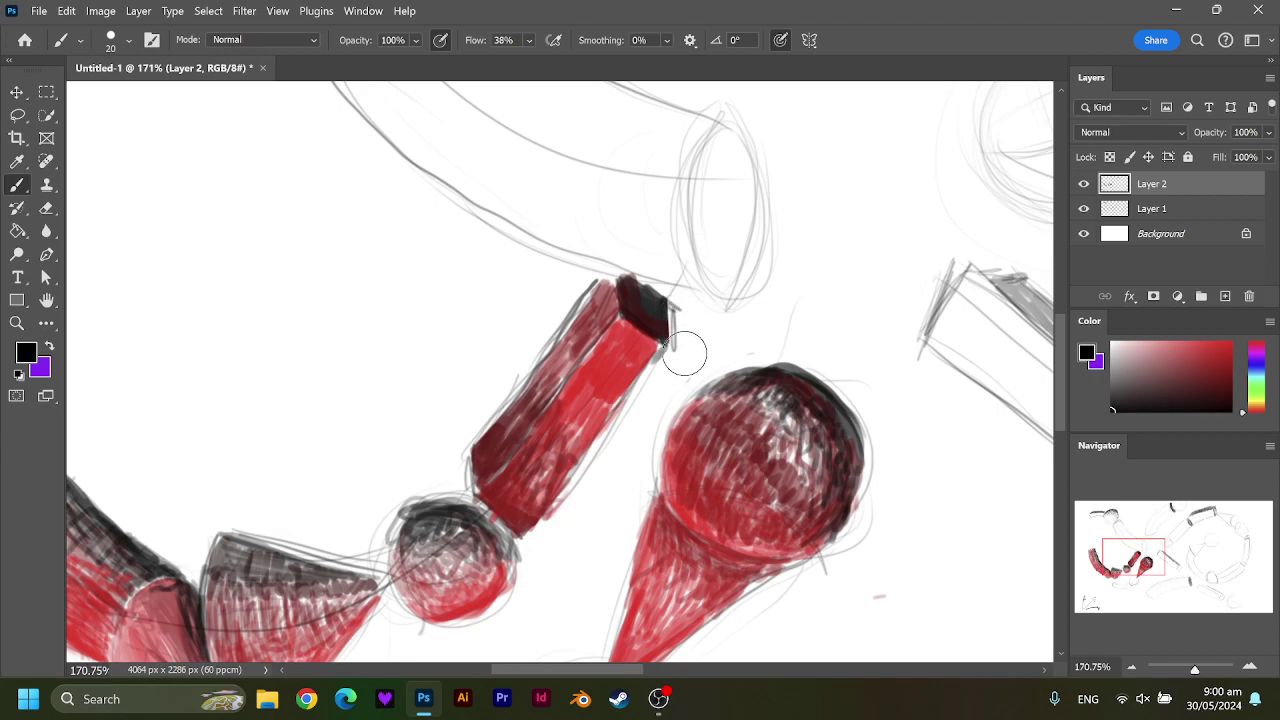
Add grey strokes to the rod's dark end, then open and close the File menu.
{"action": "left_click_drag", "start_coordinate": [671, 300], "coordinate": [677, 343]}
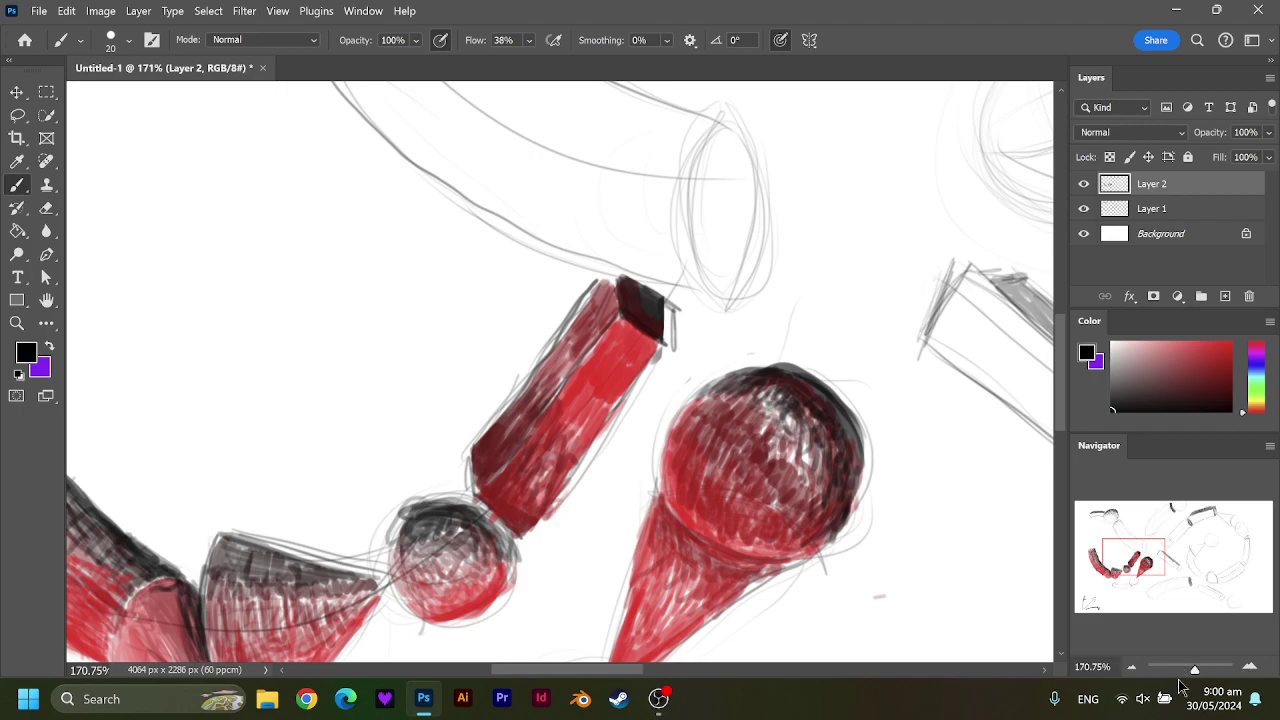
{"action": "left_click_drag", "start_coordinate": [1118, 568], "coordinate": [1130, 574]}
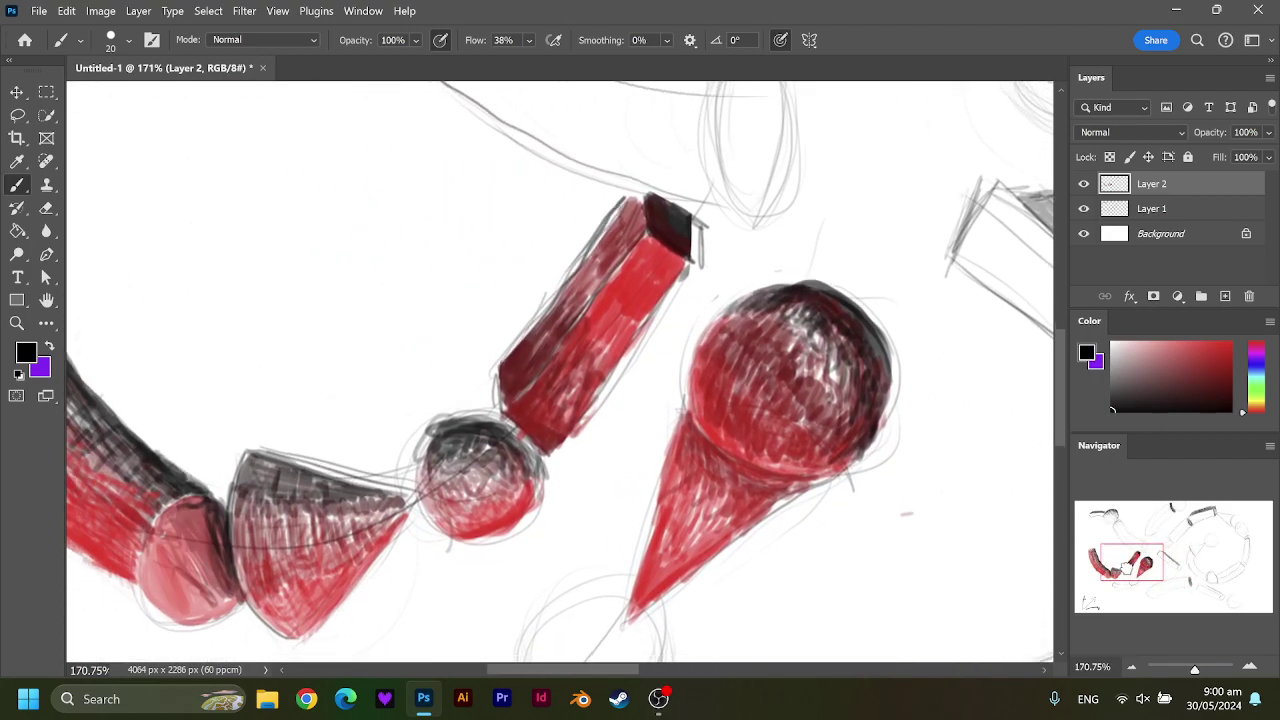
{"action": "left_click", "coordinate": [39, 10]}
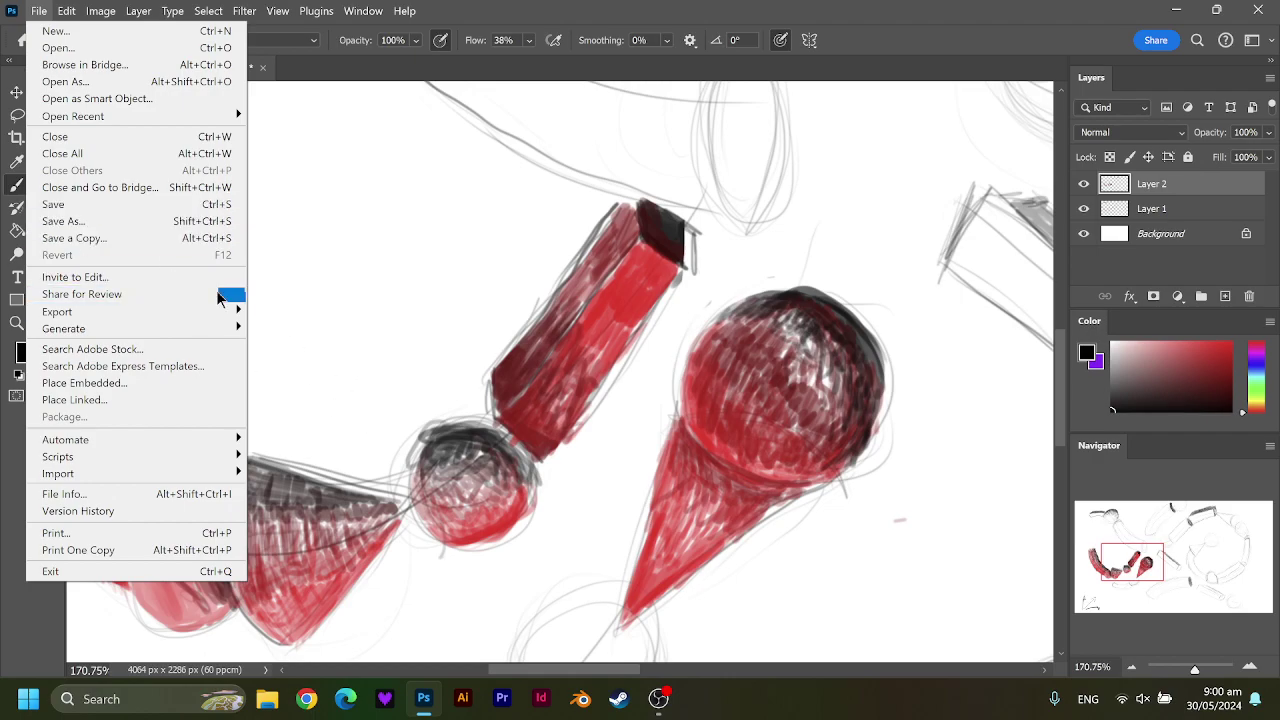
{"action": "left_click", "coordinate": [487, 370]}
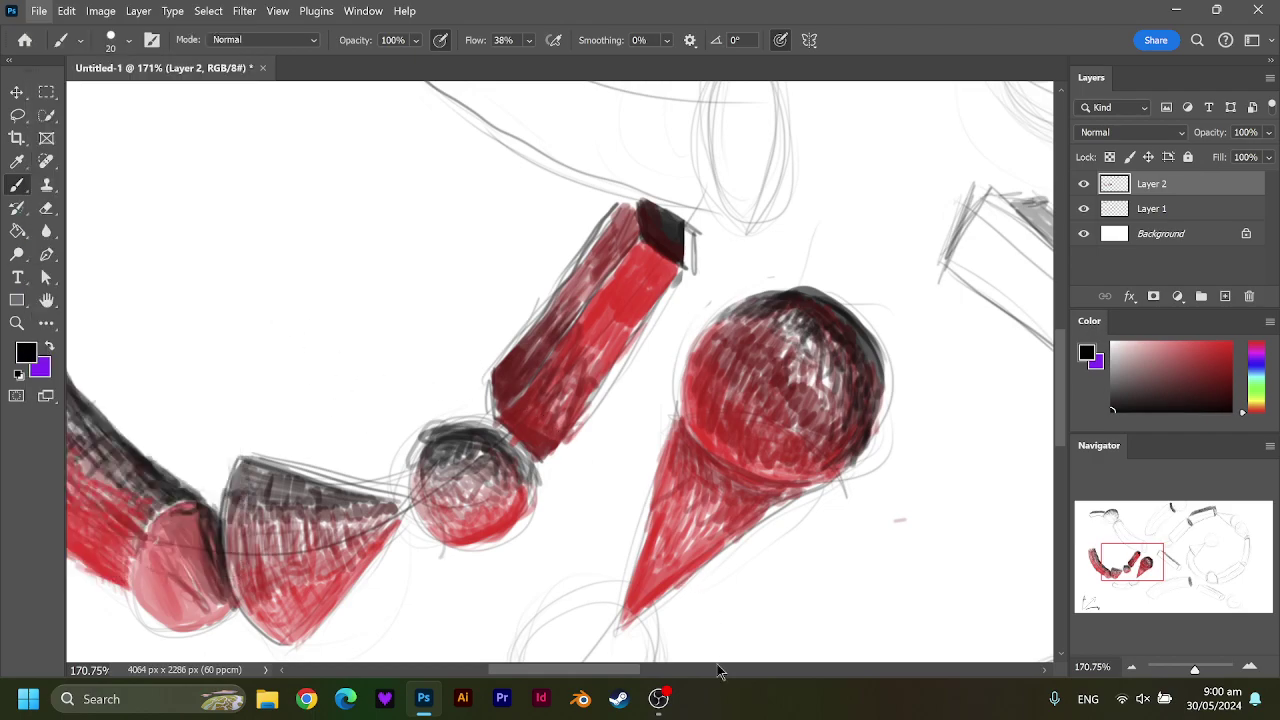